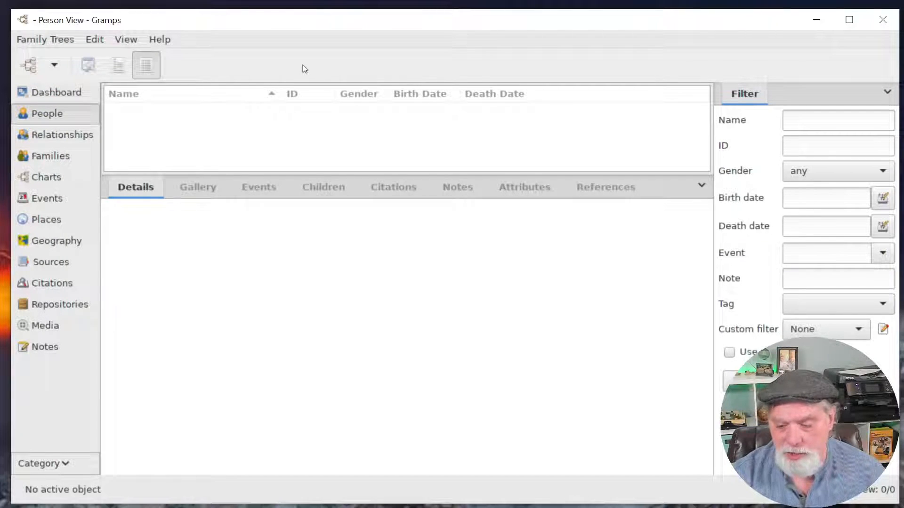
Open the Family Trees manager and create a new family tree.
click(49, 40)
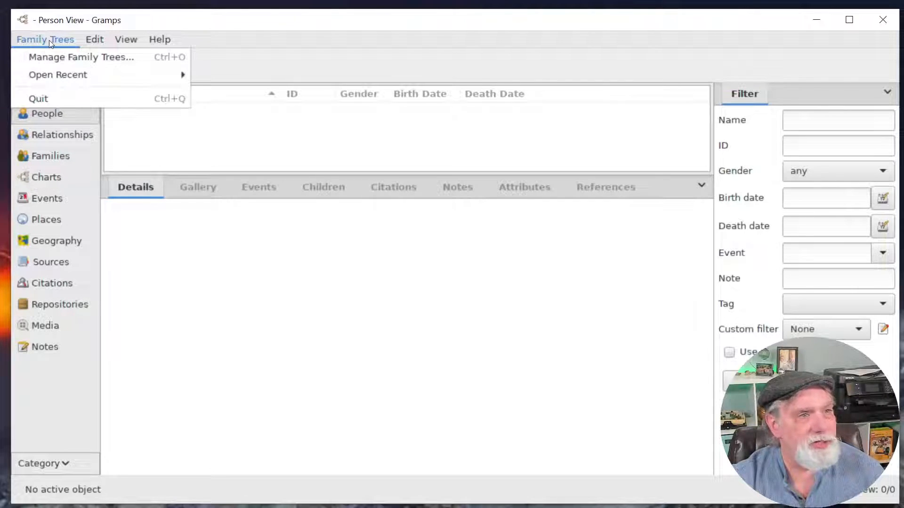
click(86, 57)
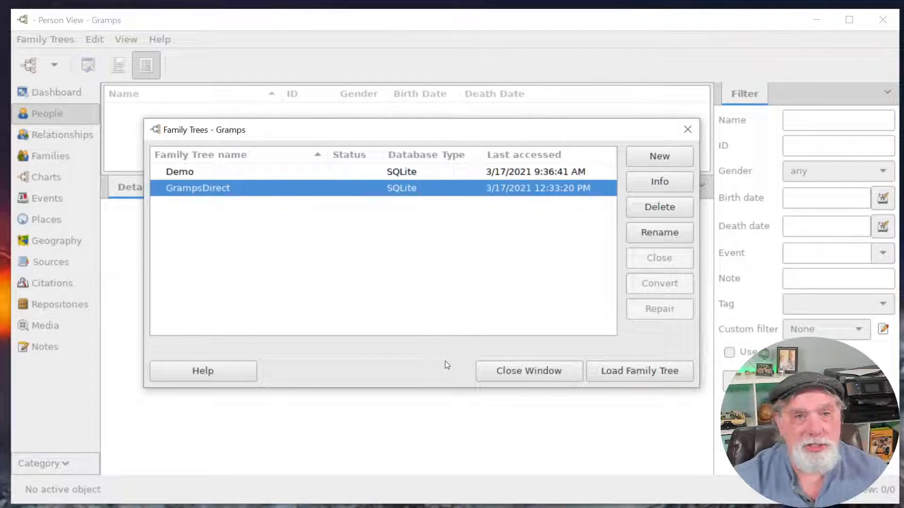
click(656, 156)
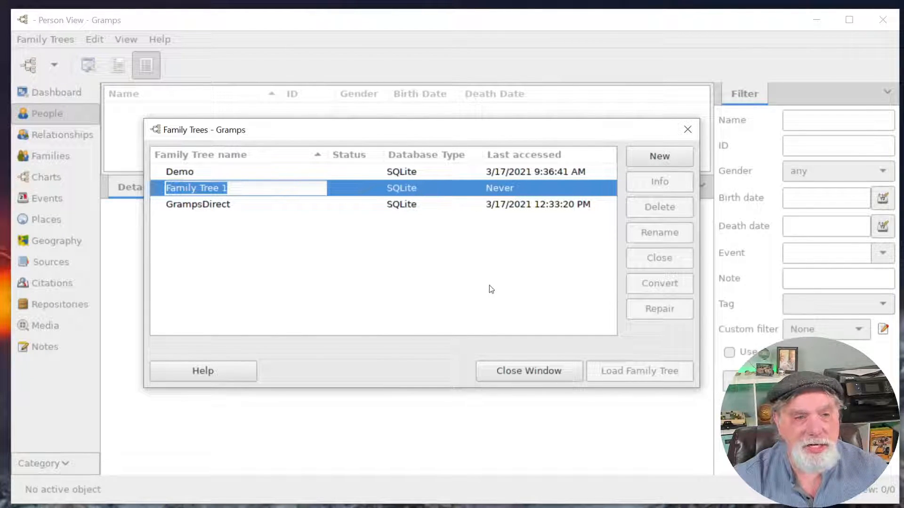
Accept the name 'Family Tree 1', load the tree and show its Dashboard.
key(Return)
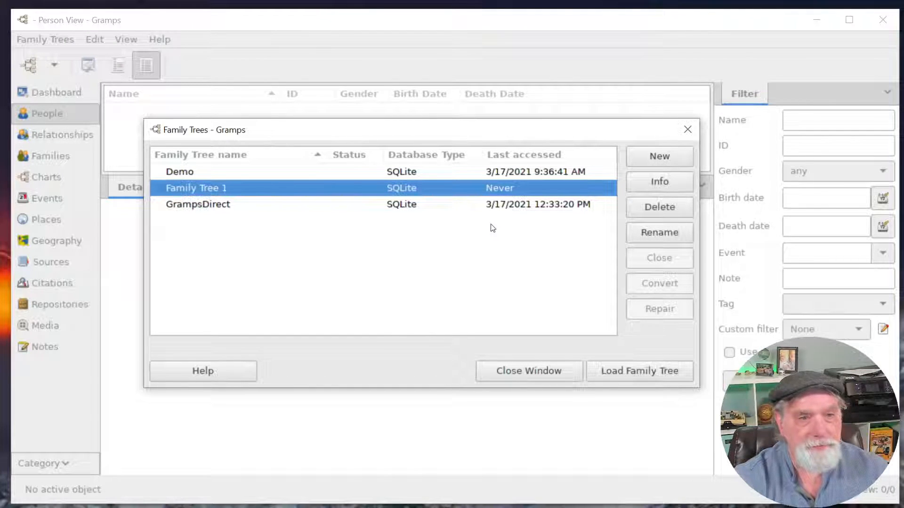
click(645, 372)
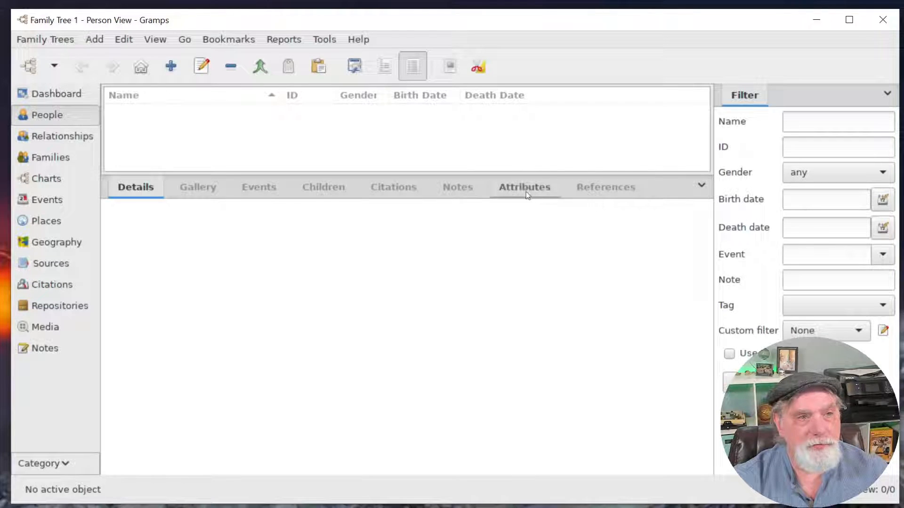
drag(535, 172, 544, 268)
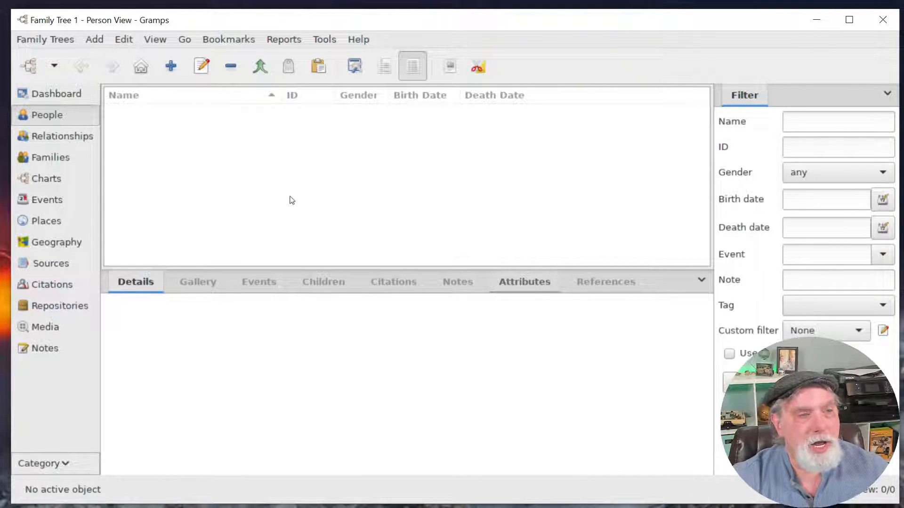
click(59, 93)
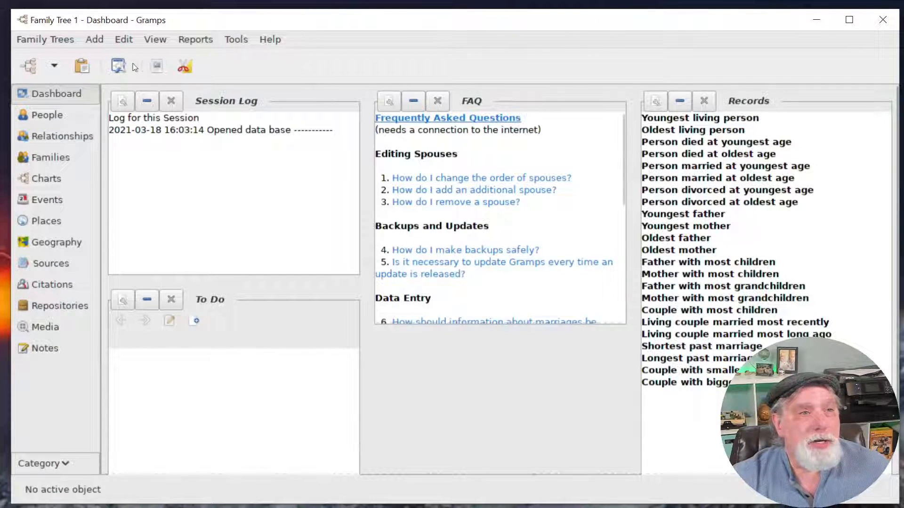
click(237, 41)
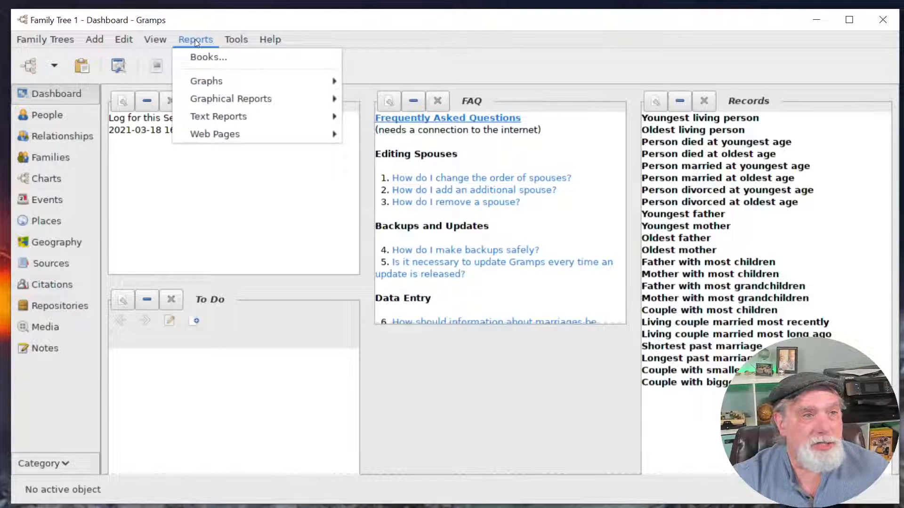
Open Preferences and browse the display, text, ID, dates, researcher, warnings, colors and symbols sections.
mouse_move(163, 40)
mouse_move(124, 40)
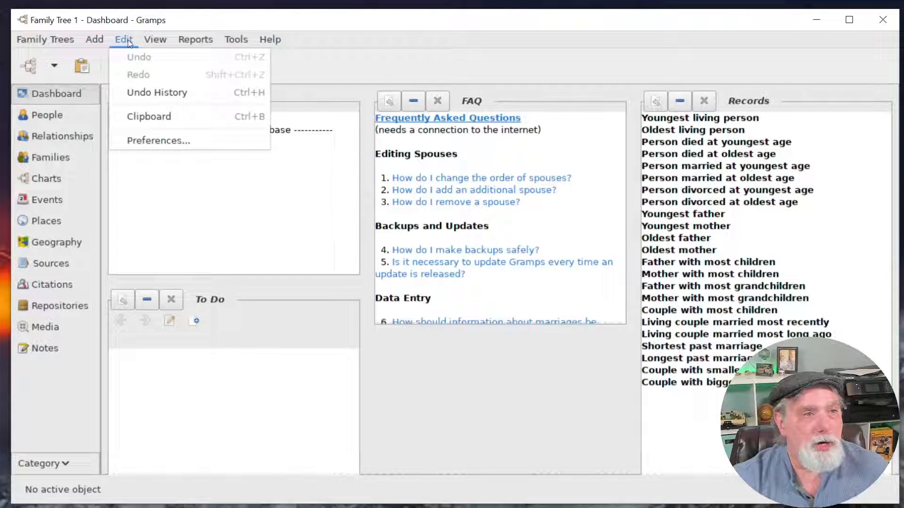
click(167, 139)
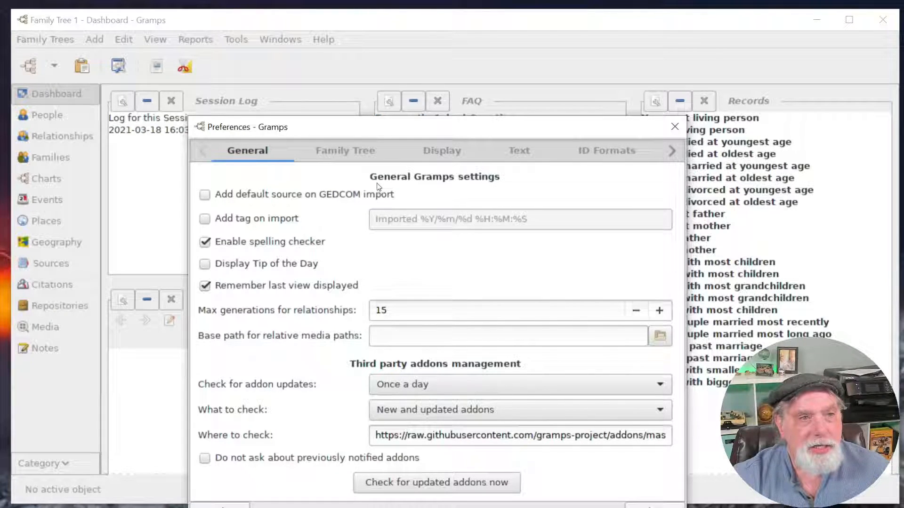
click(433, 154)
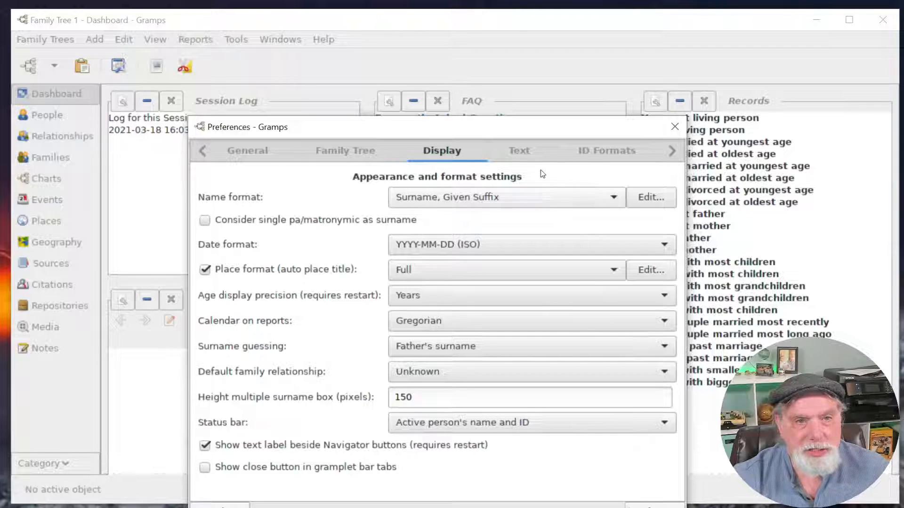
click(527, 154)
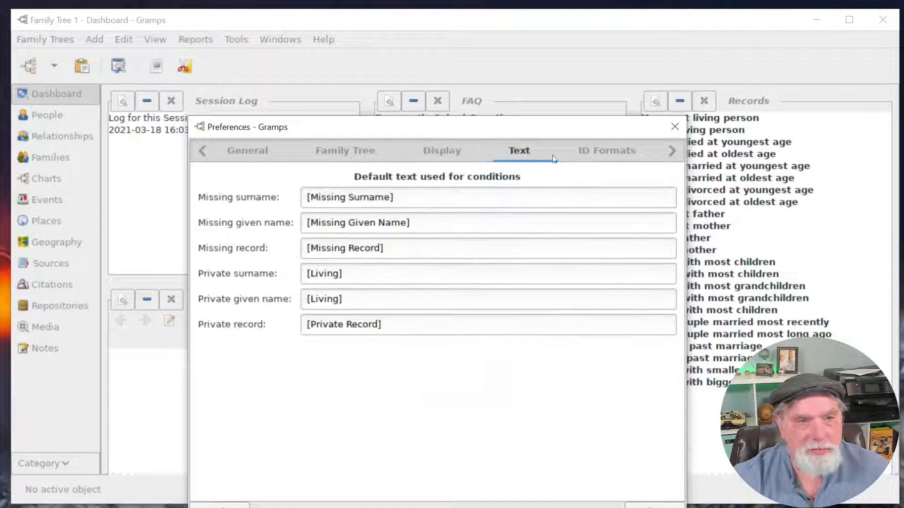
click(602, 148)
click(671, 151)
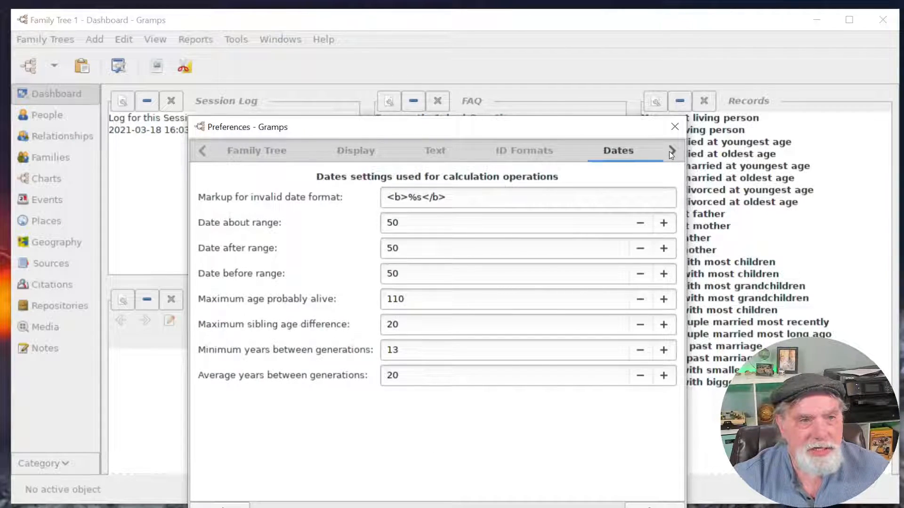
click(670, 152)
click(670, 151)
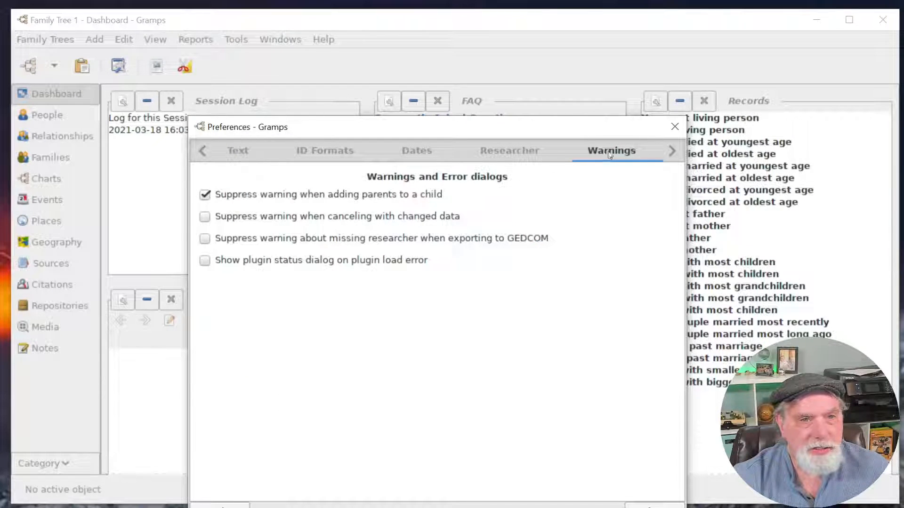
click(670, 151)
click(671, 151)
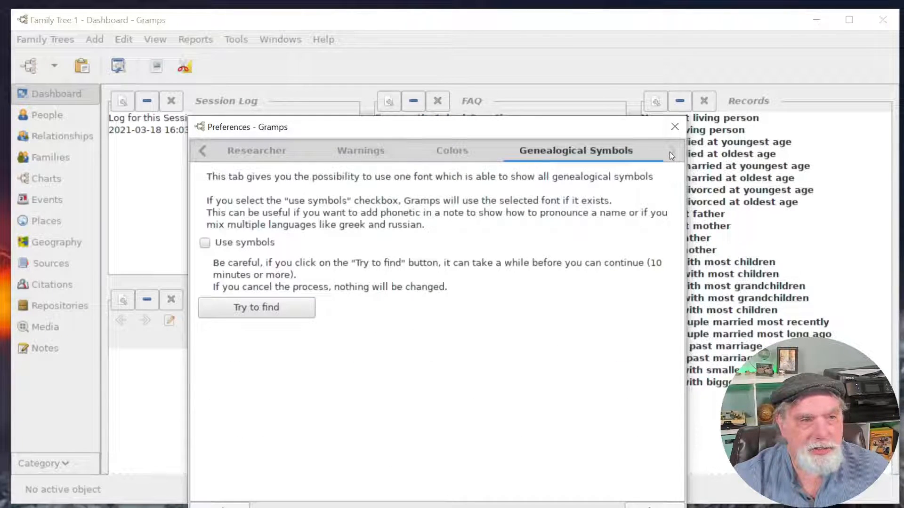
Return to the General section, enable Display Tip of the Day, and close Preferences.
click(204, 149)
click(205, 149)
click(205, 150)
click(205, 149)
click(204, 150)
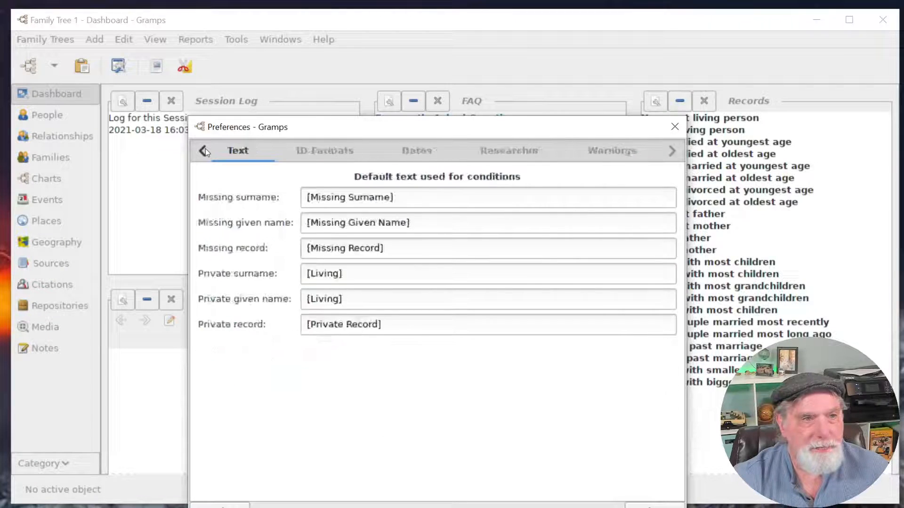
click(205, 150)
click(204, 150)
click(204, 150)
click(205, 149)
click(473, 269)
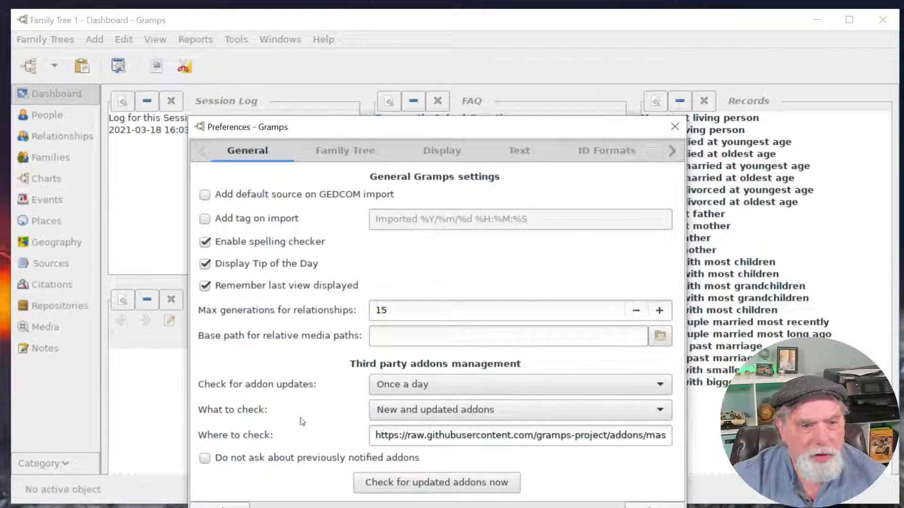
click(674, 127)
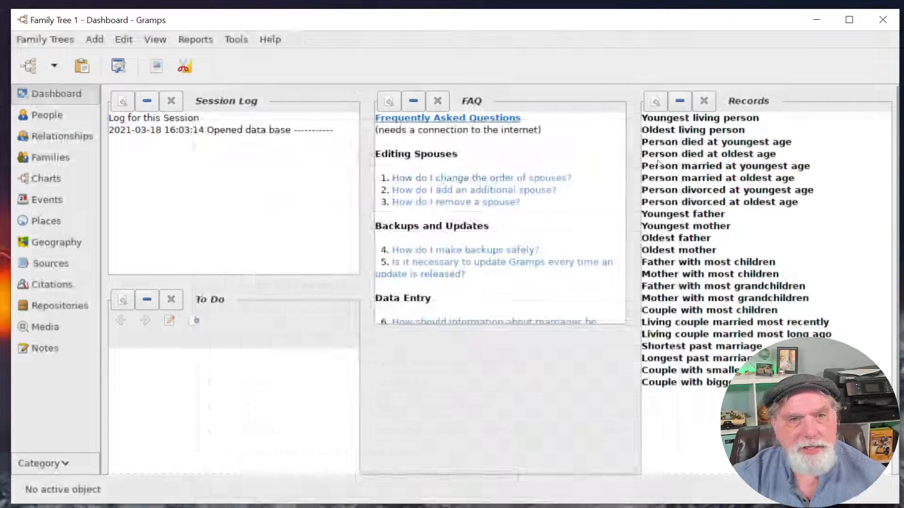
Glance at the dashboard gramplet options, then switch to the empty People view.
right_click(518, 444)
click(490, 428)
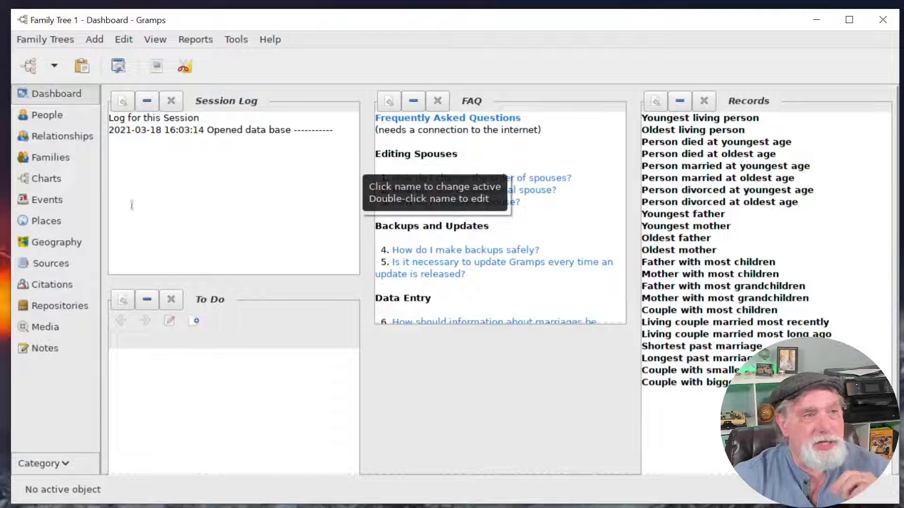
click(61, 125)
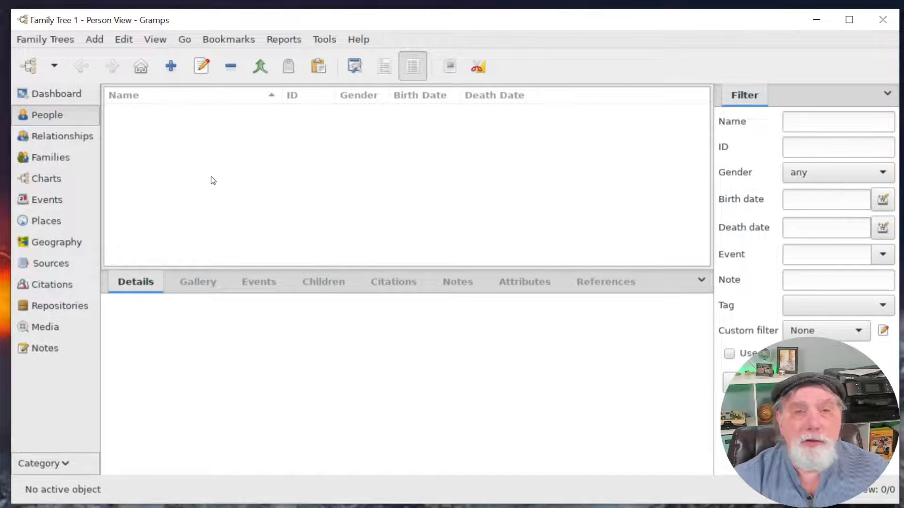
Add a new person and position the Edit Person window over the main window.
right_click(218, 149)
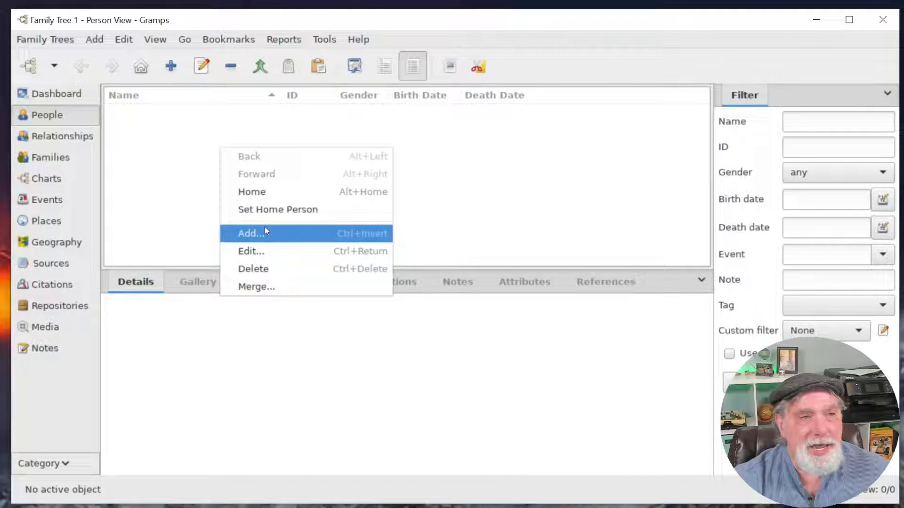
click(172, 125)
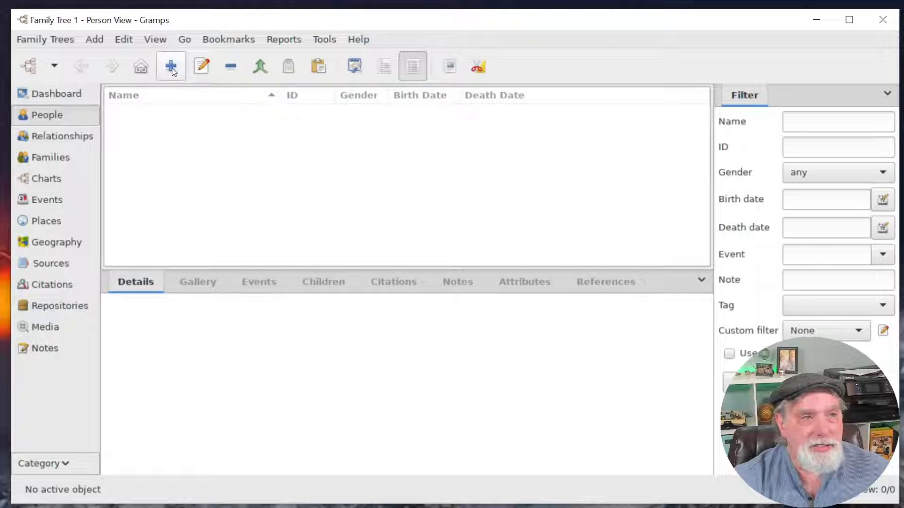
click(173, 69)
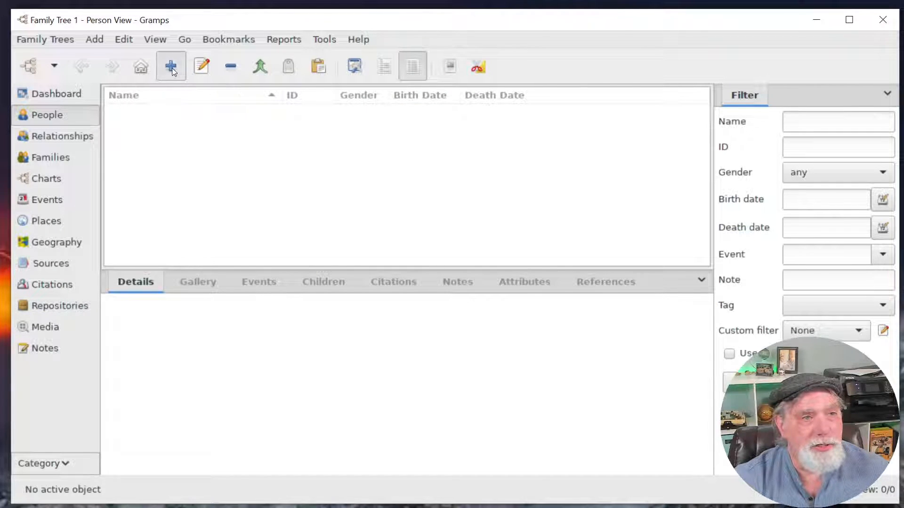
drag(666, 13, 338, 50)
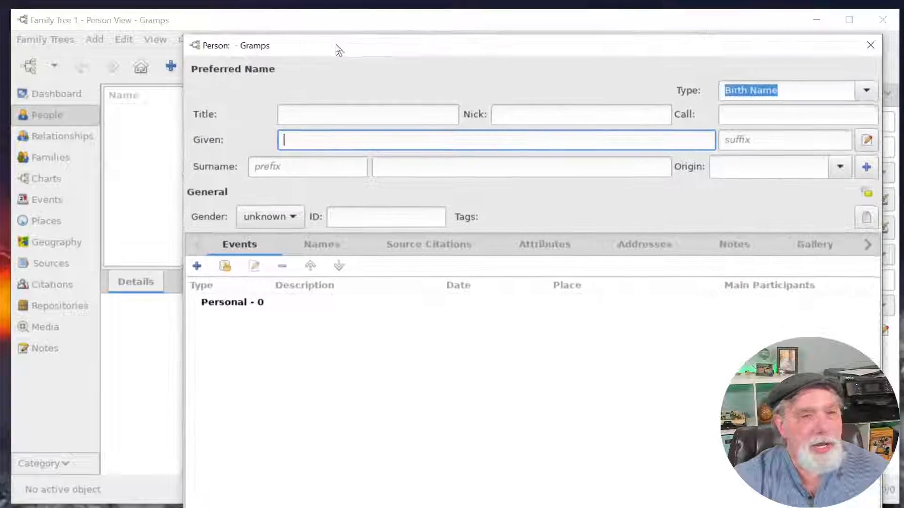
drag(184, 36, 228, 278)
drag(417, 296, 343, 80)
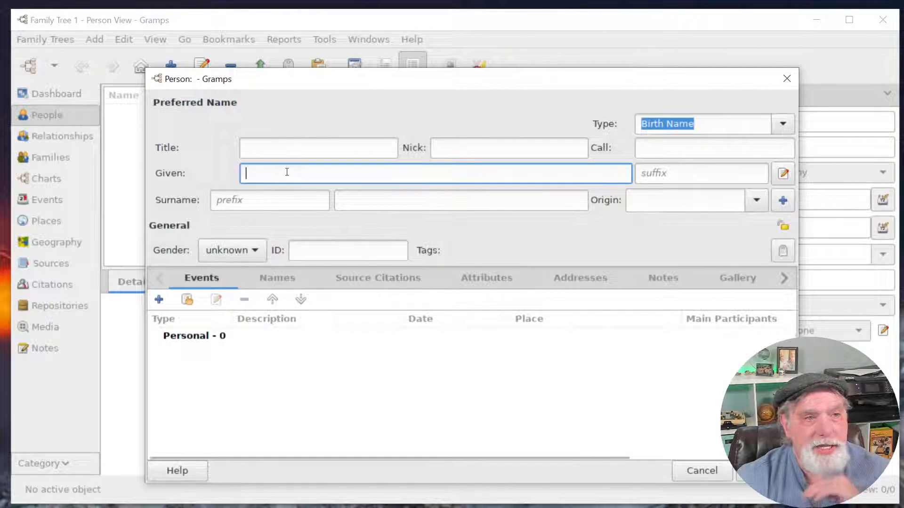
text(Fra)
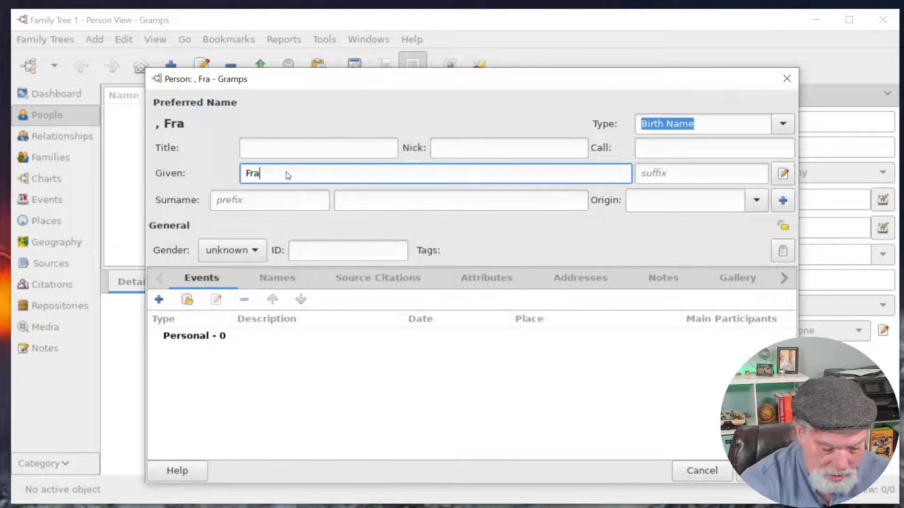
text(nk V)
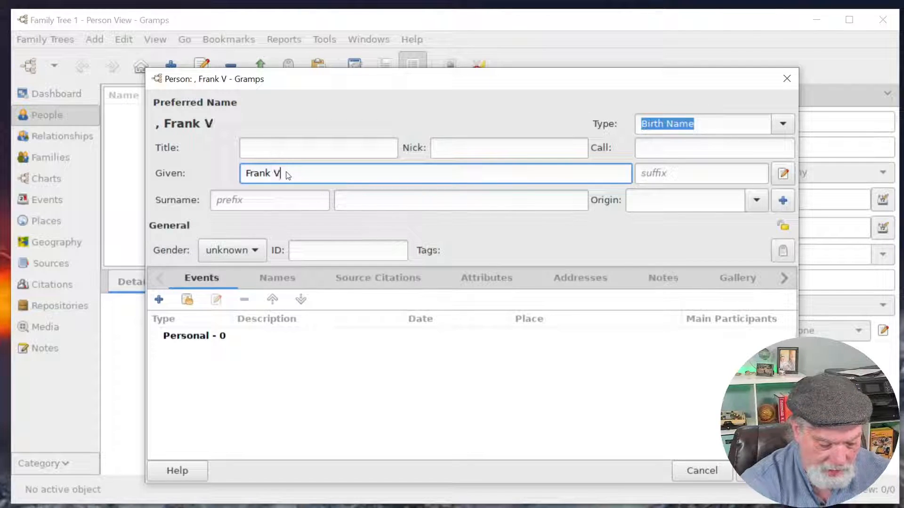
text(eirling Th)
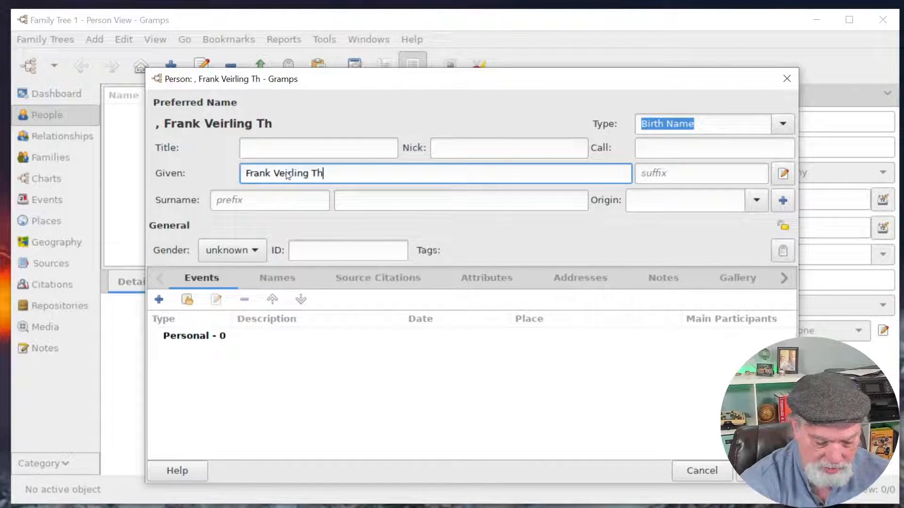
text(ompson\)
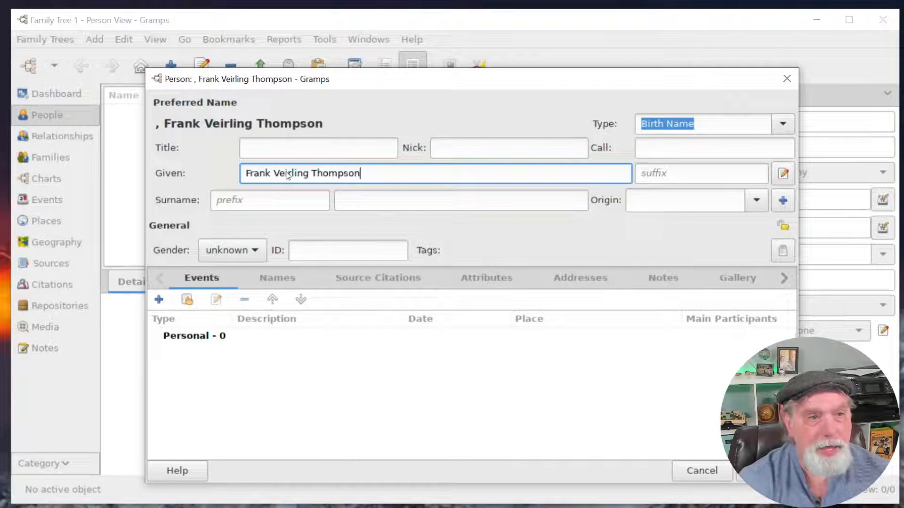
key(BackSpace)
key(BackSpace)
key(BackSpace)
key(BackSpace)
key(BackSpace)
key(BackSpace)
key(BackSpace)
key(BackSpace)
key(BackSpace)
key(BackSpace)
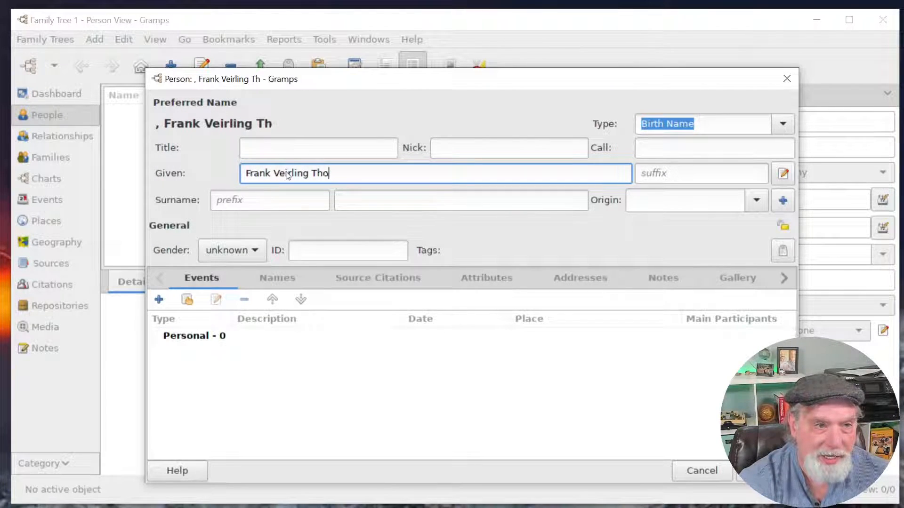
key(Tab)
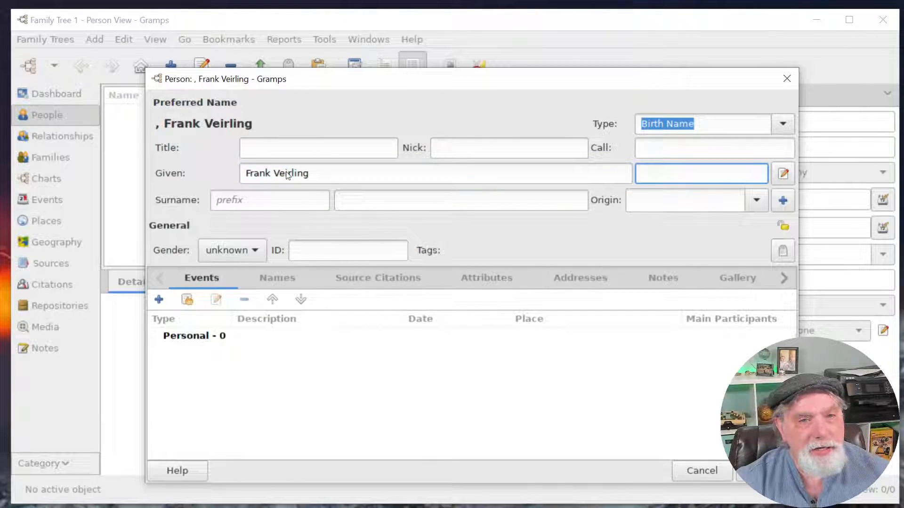
key(Tab)
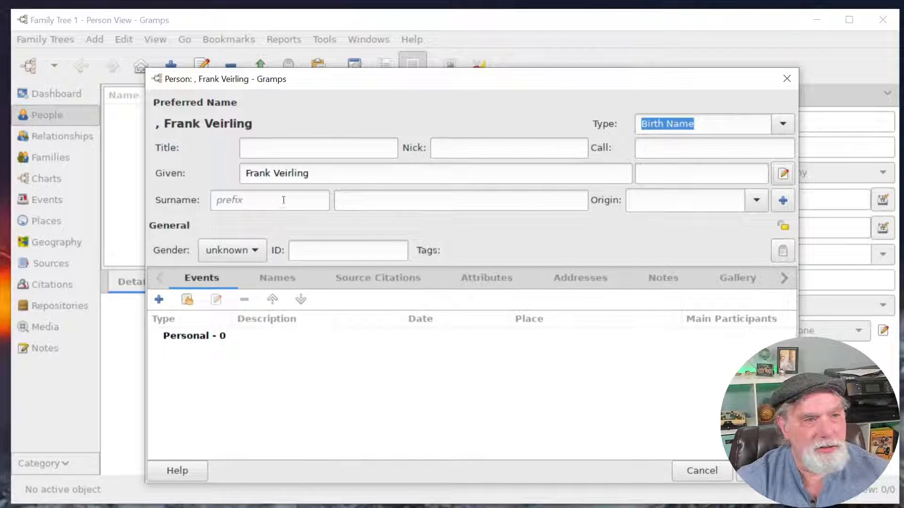
click(282, 203)
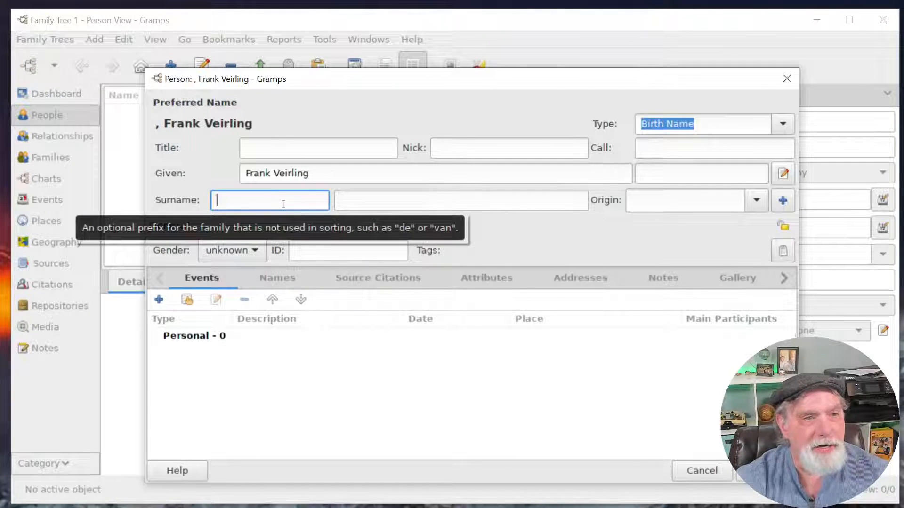
Enter 'Thompson' as the surname, leaving prefix and origin unset.
click(399, 203)
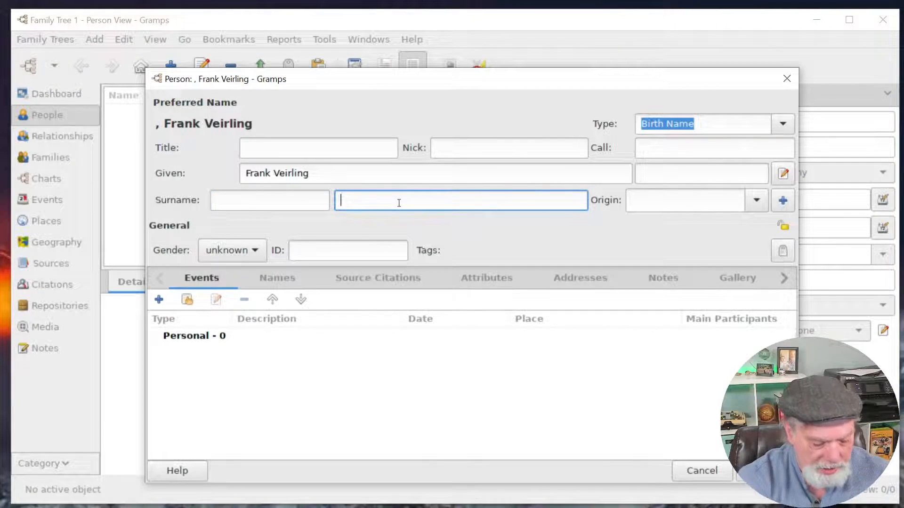
text(Thomp)
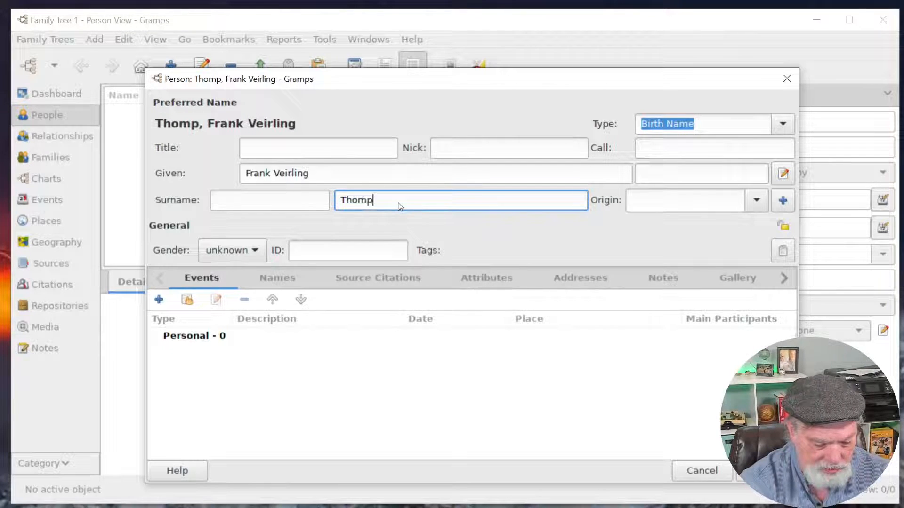
text(son)
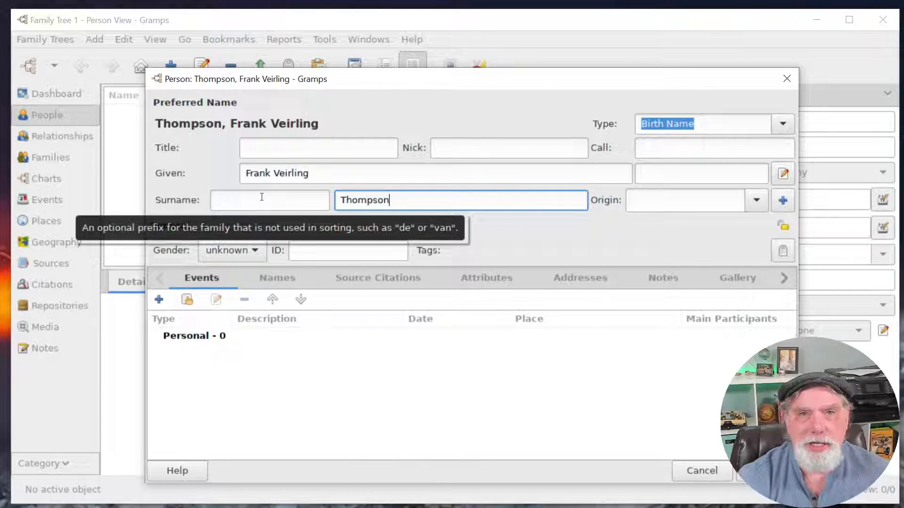
click(245, 198)
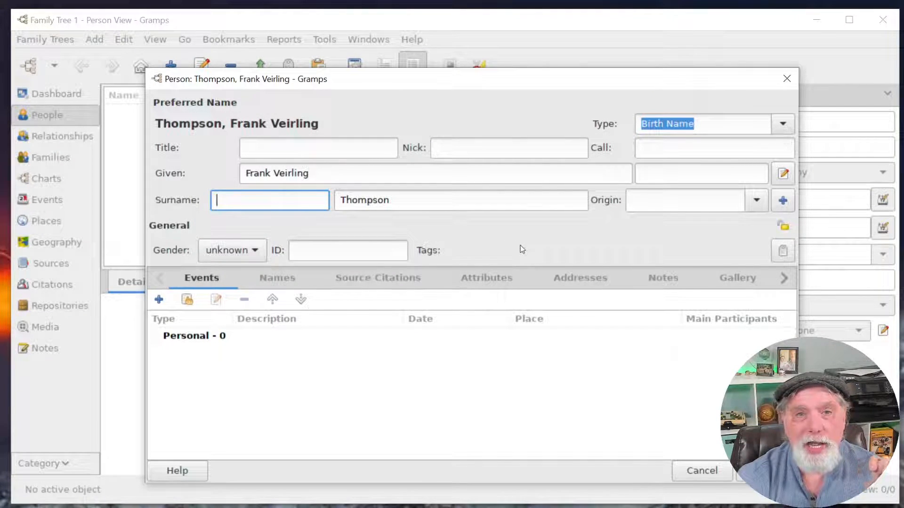
click(754, 204)
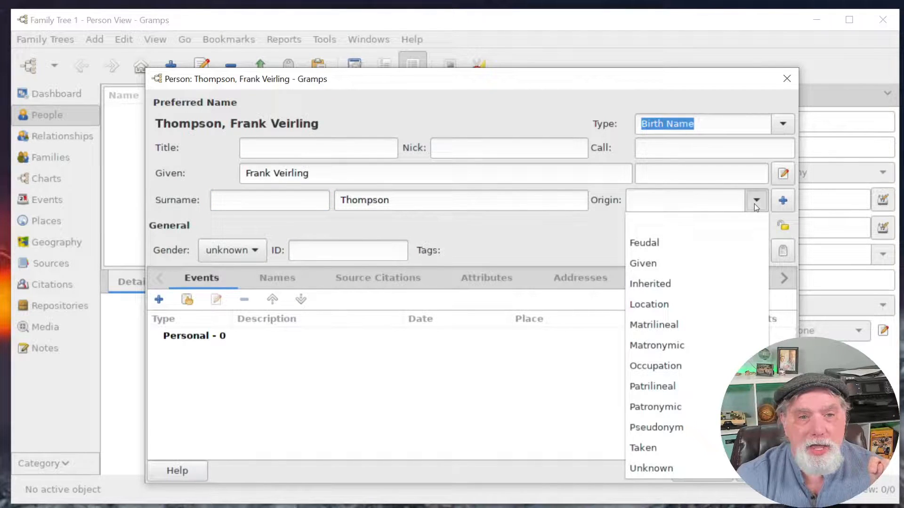
click(616, 248)
click(289, 174)
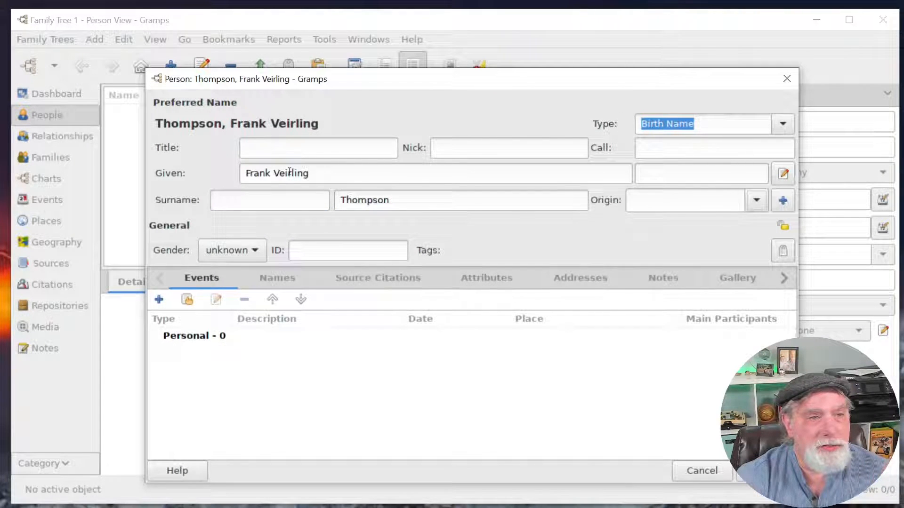
key(BackSpace)
key(BackSpace)
text(ie)
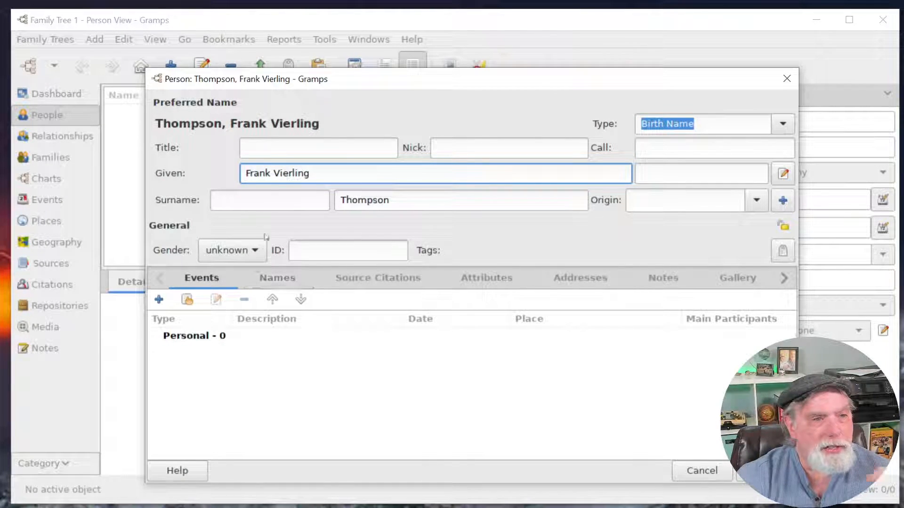
click(257, 247)
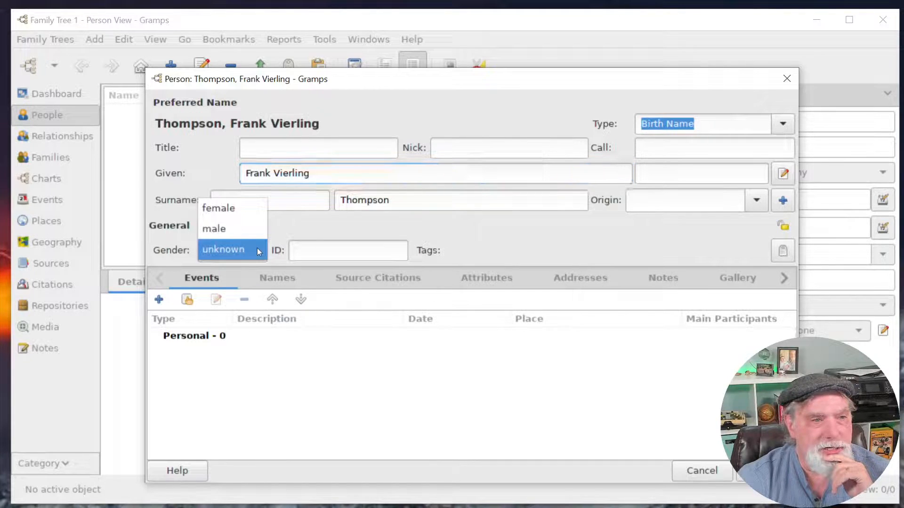
click(239, 232)
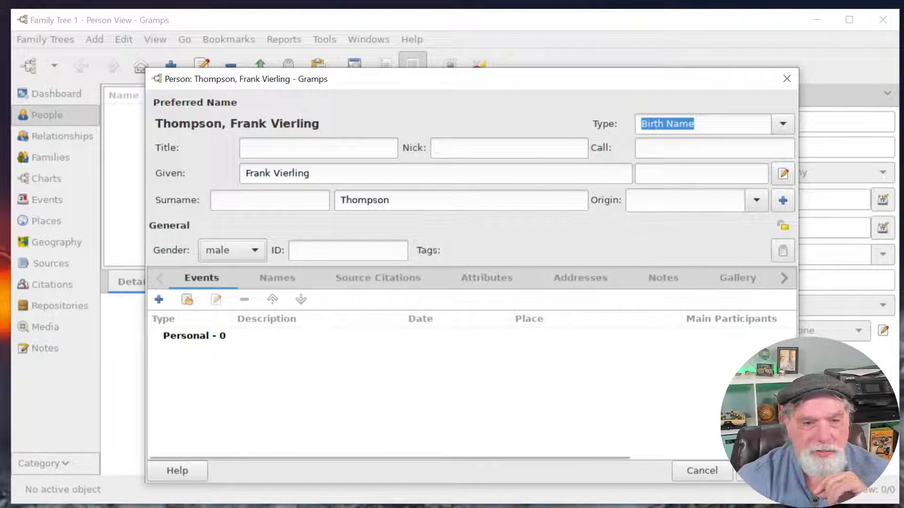
click(753, 471)
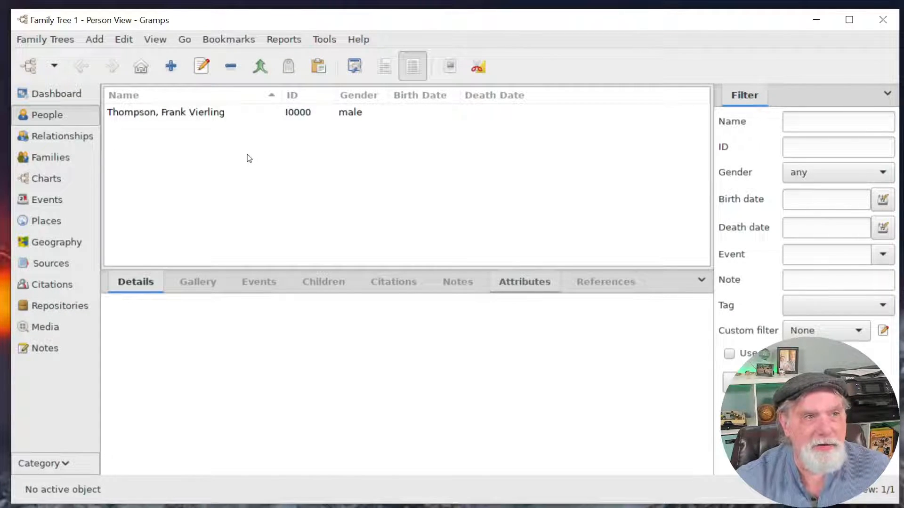
click(211, 114)
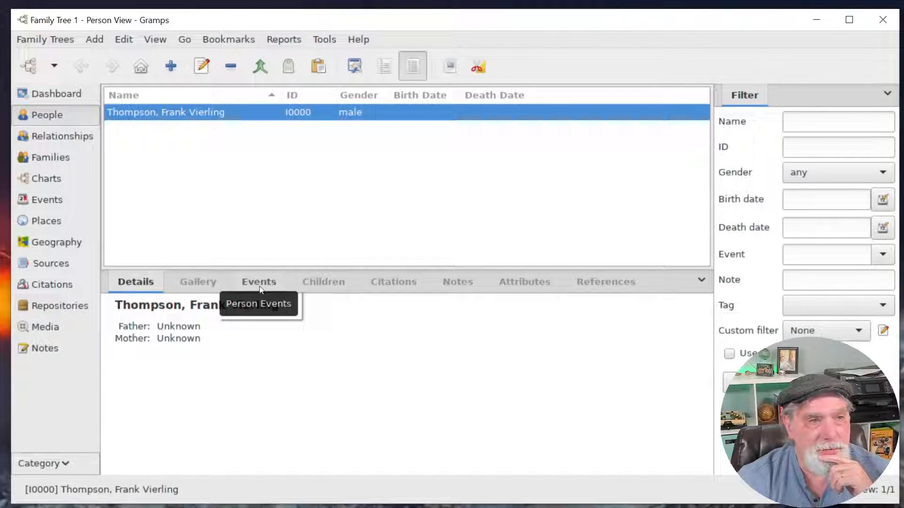
double_click(217, 112)
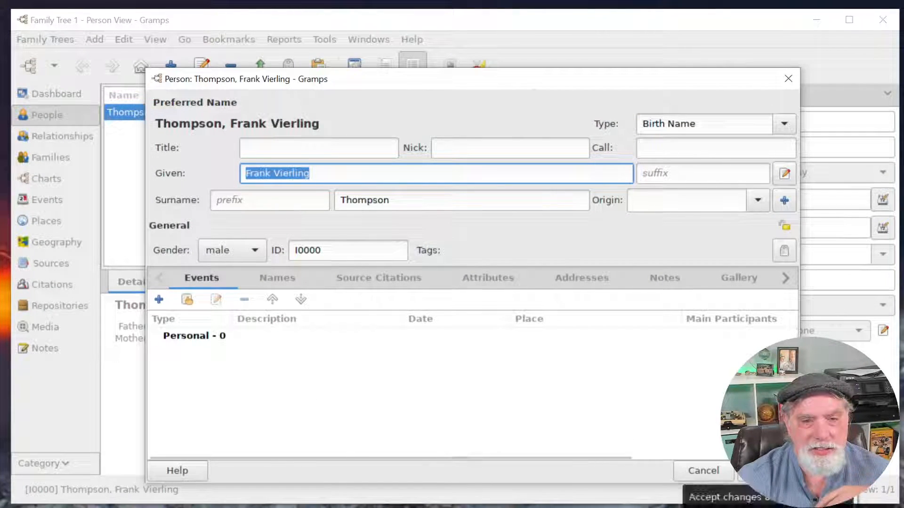
click(760, 470)
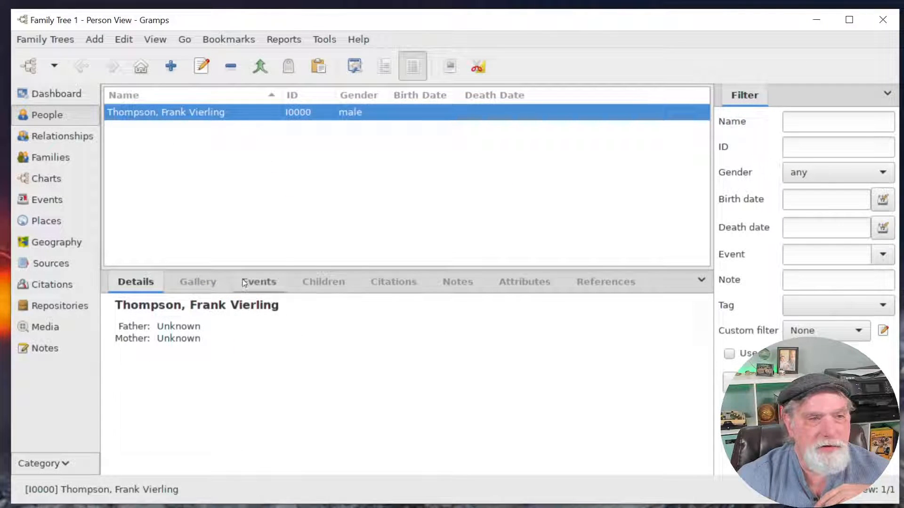
click(268, 285)
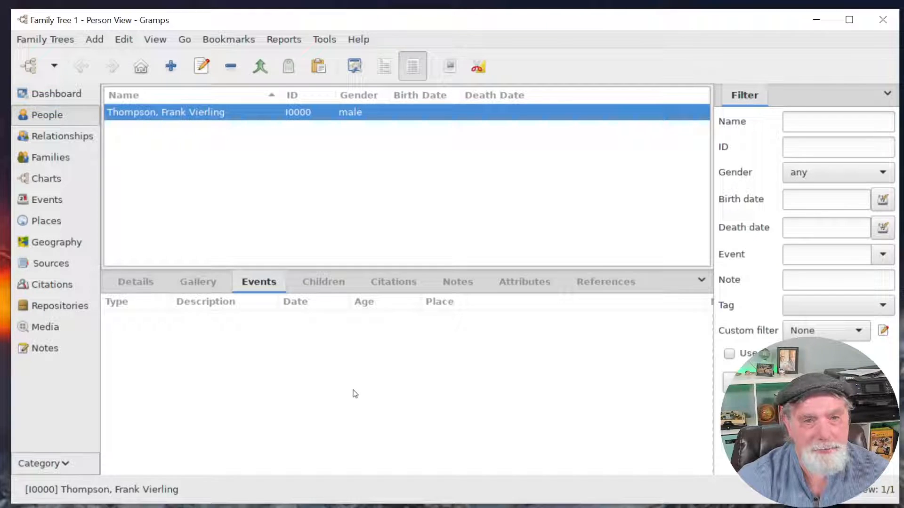
Add a Birth event for Frank with Primary role dated 14 jun 1891.
double_click(243, 118)
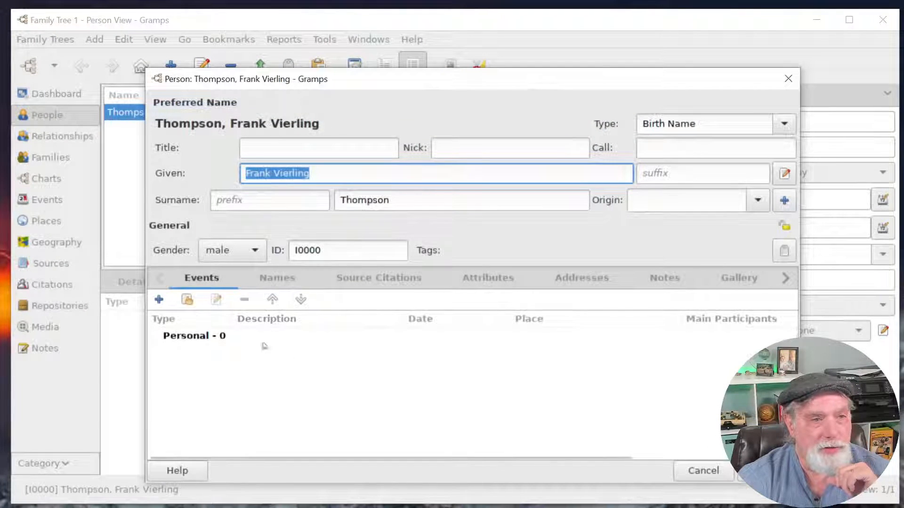
click(159, 299)
drag(551, 118, 416, 51)
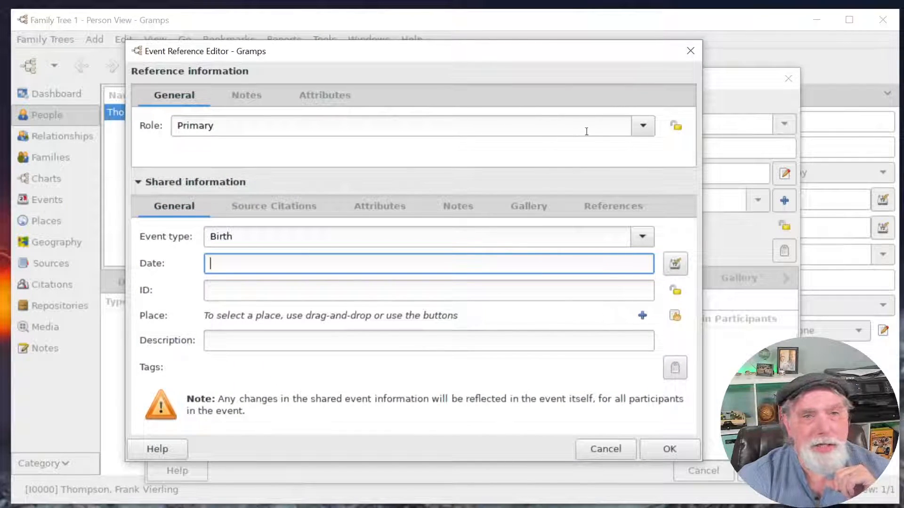
click(648, 134)
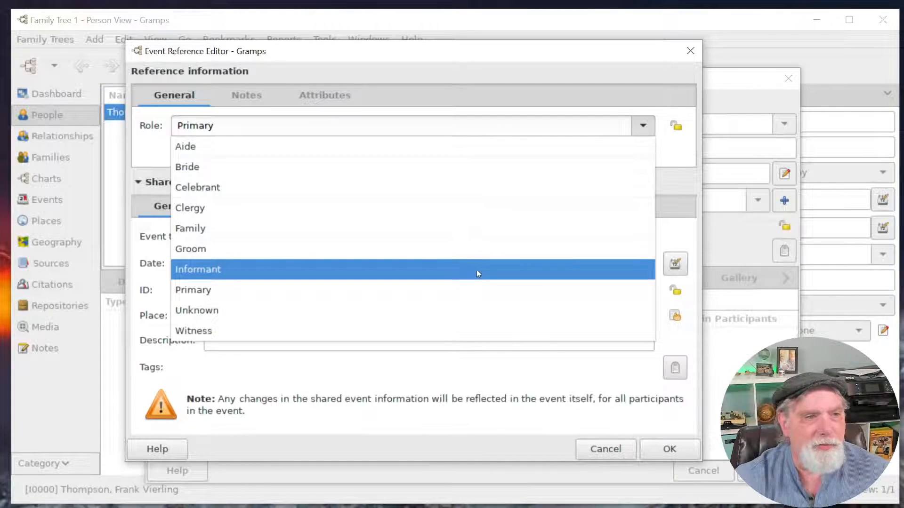
click(677, 338)
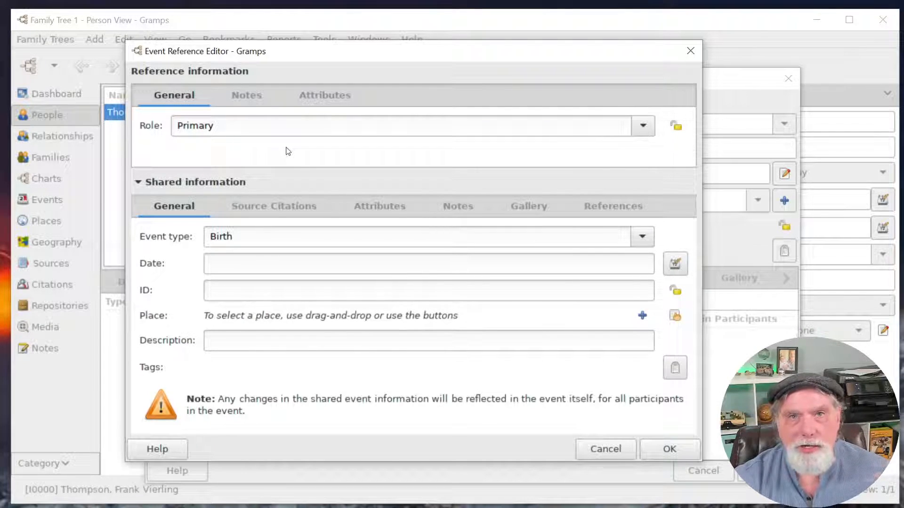
click(331, 261)
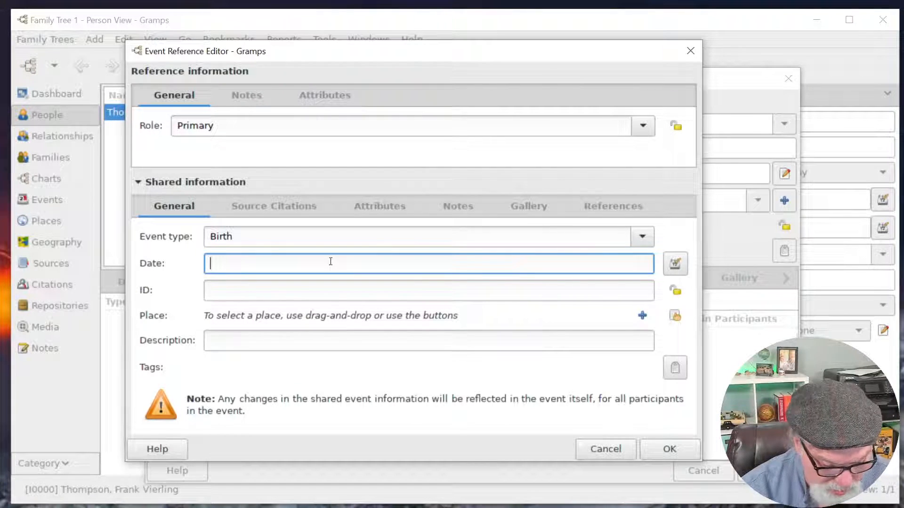
text(14)
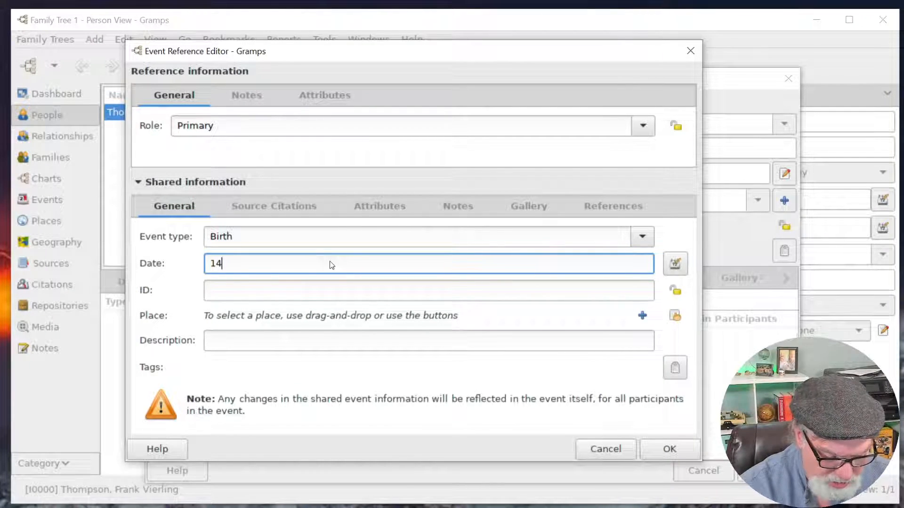
text( jun 1891)
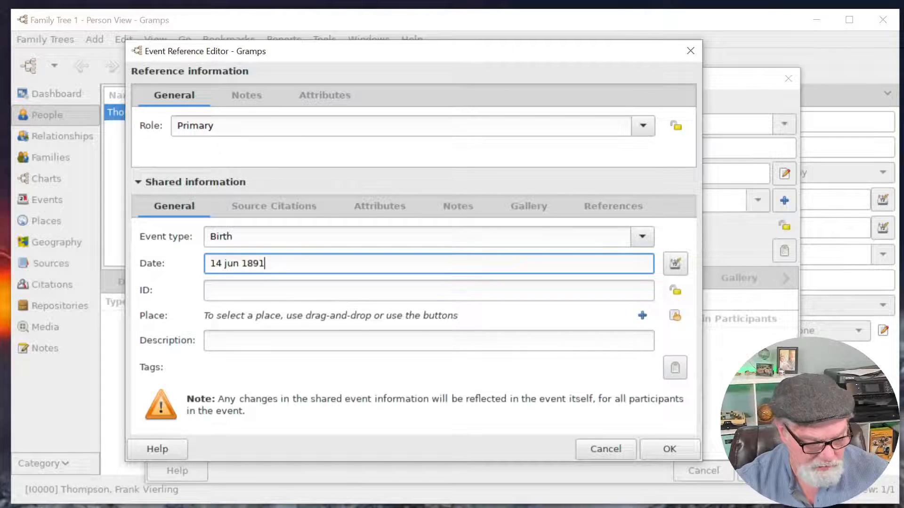
key(Tab)
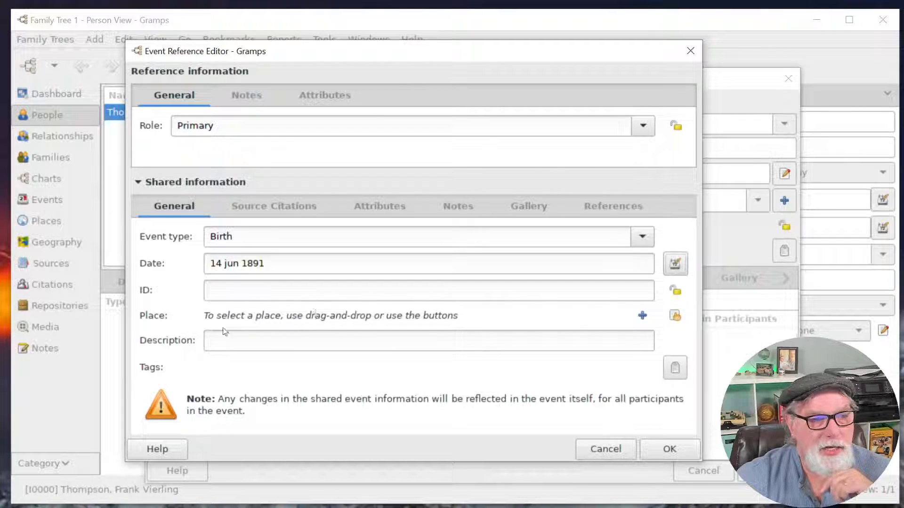
Create the new Town place 'Abington, MA' as the birth event's place.
click(674, 317)
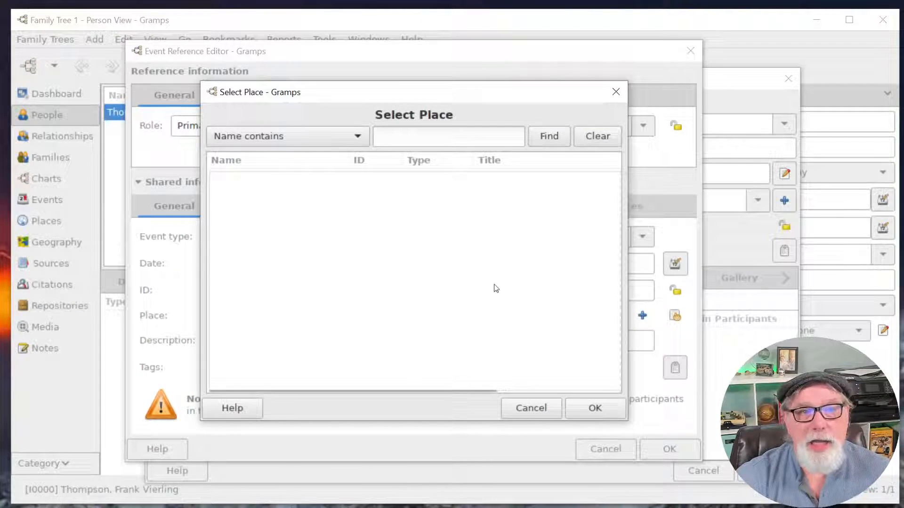
click(616, 92)
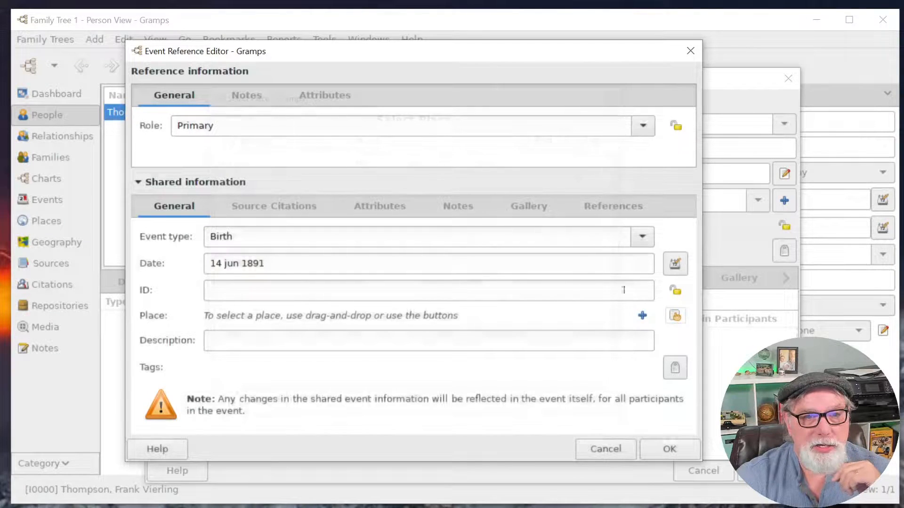
click(649, 316)
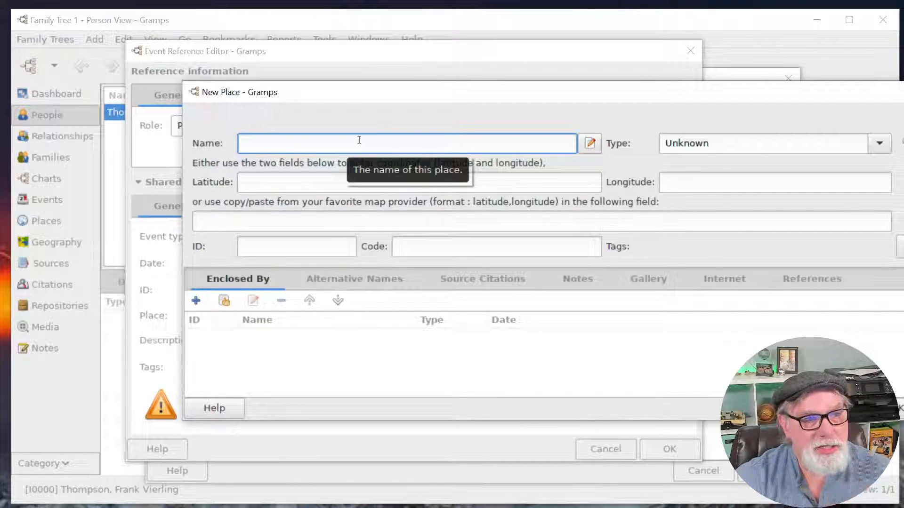
text(Abi)
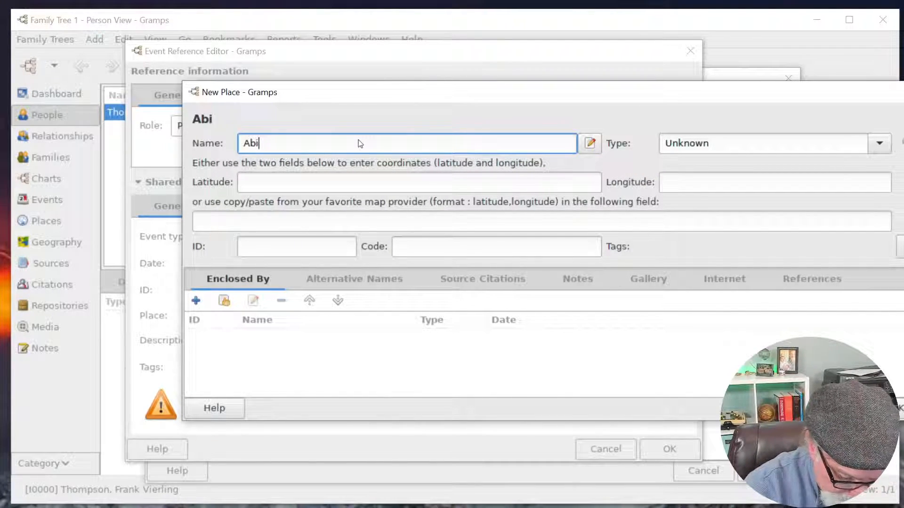
text(ngton, MA)
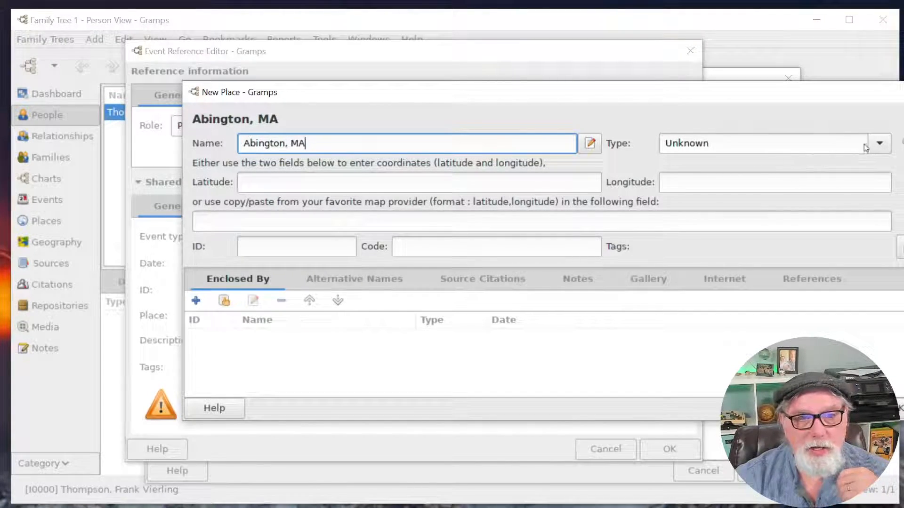
click(879, 144)
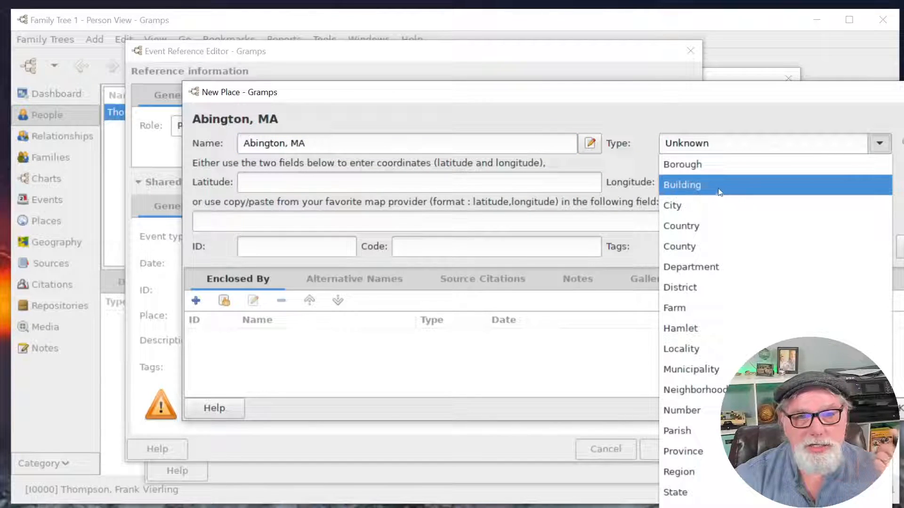
click(683, 507)
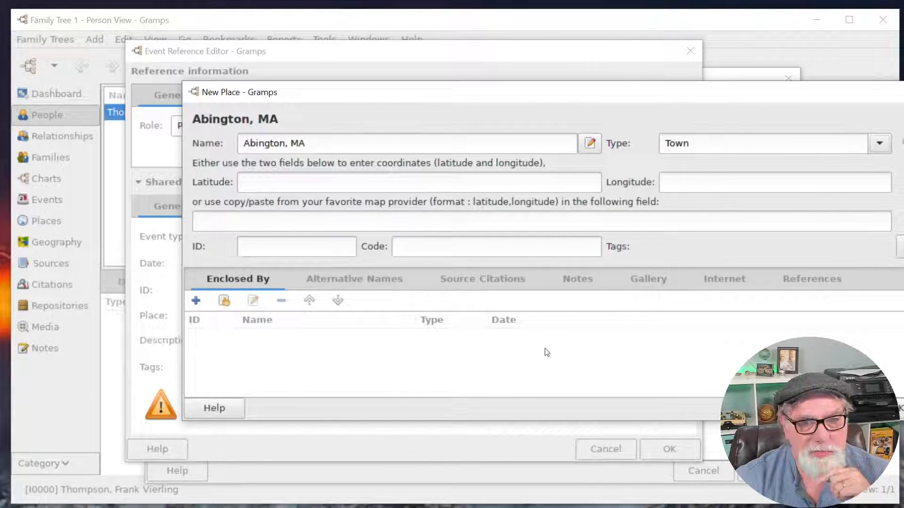
click(900, 408)
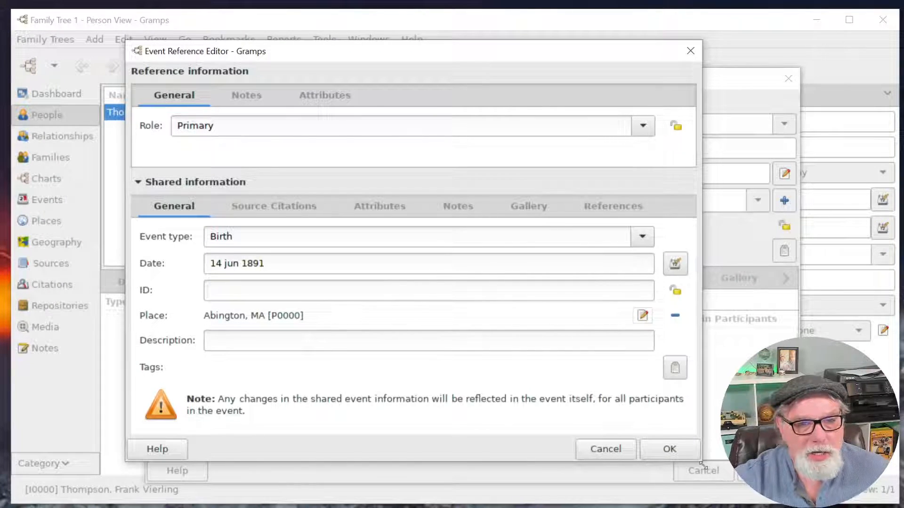
Save the birth, add a Death event dated 10/9/1967, and save Frank's record.
click(669, 449)
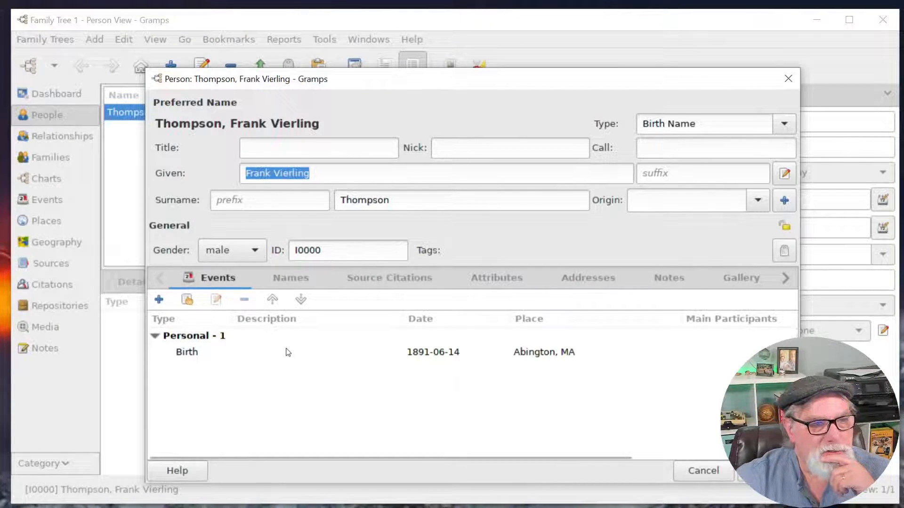
click(159, 302)
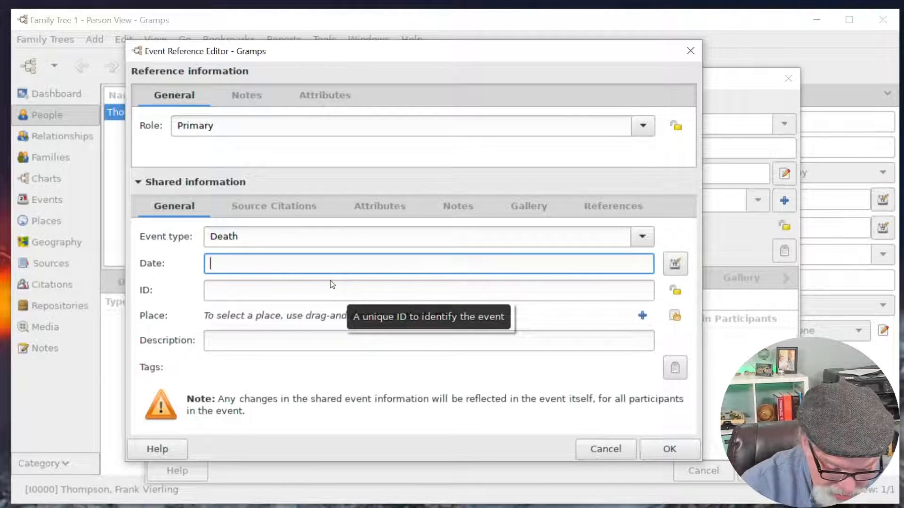
text(/10)
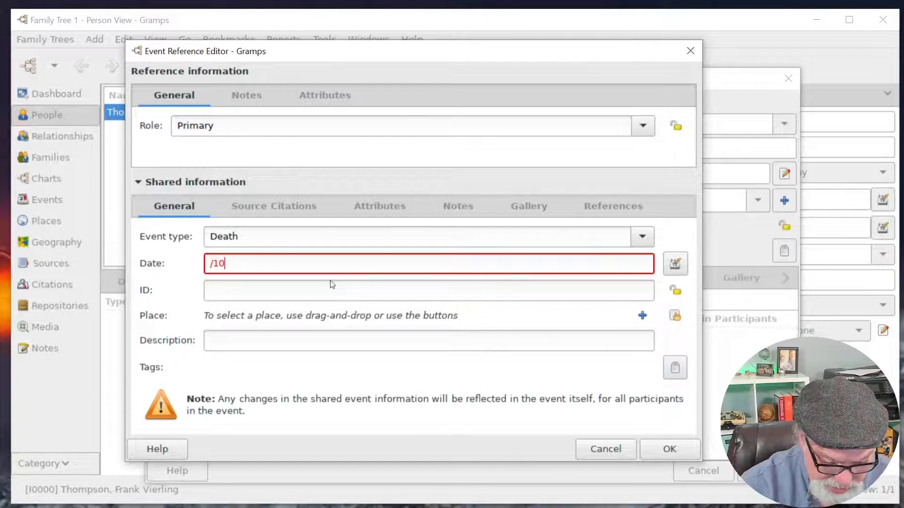
text(/9/1967)
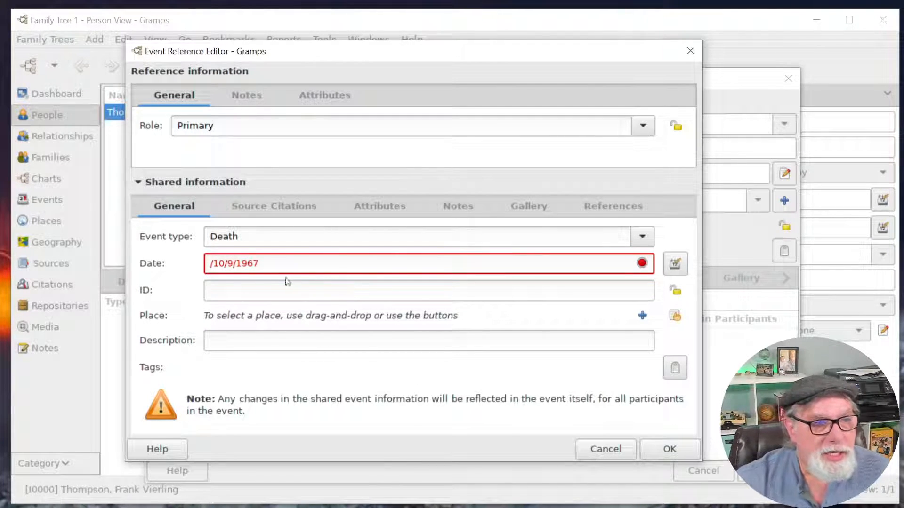
click(214, 265)
key(BackSpace)
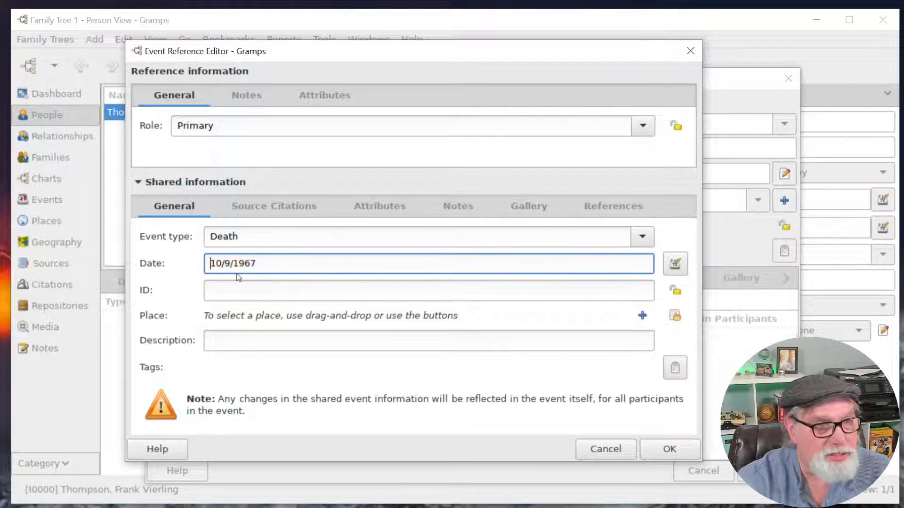
click(302, 290)
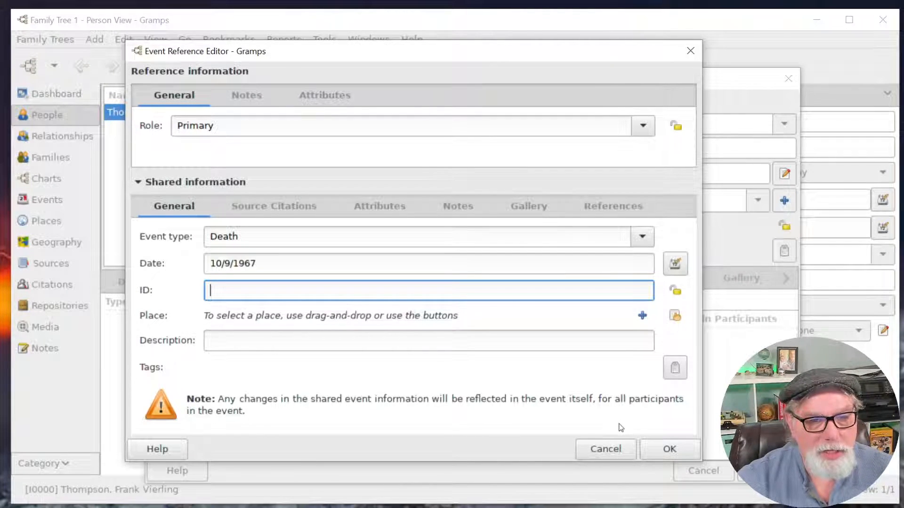
click(674, 452)
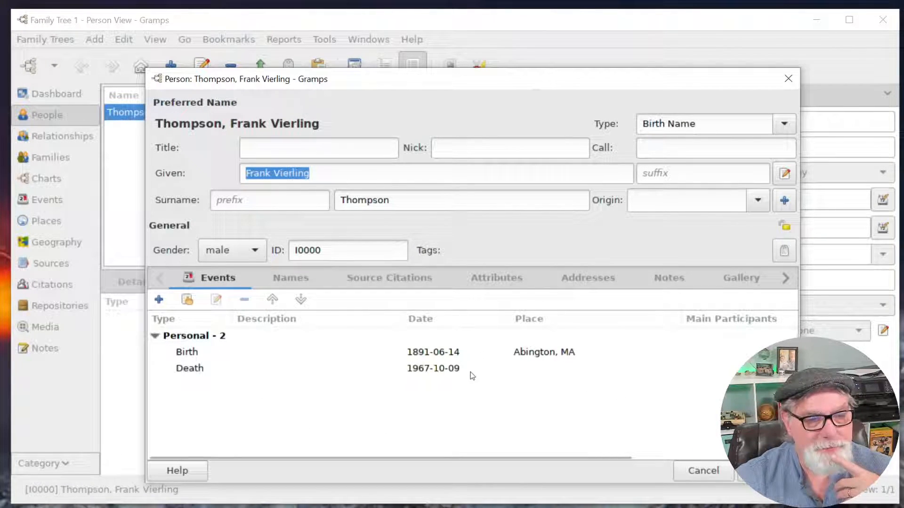
click(767, 471)
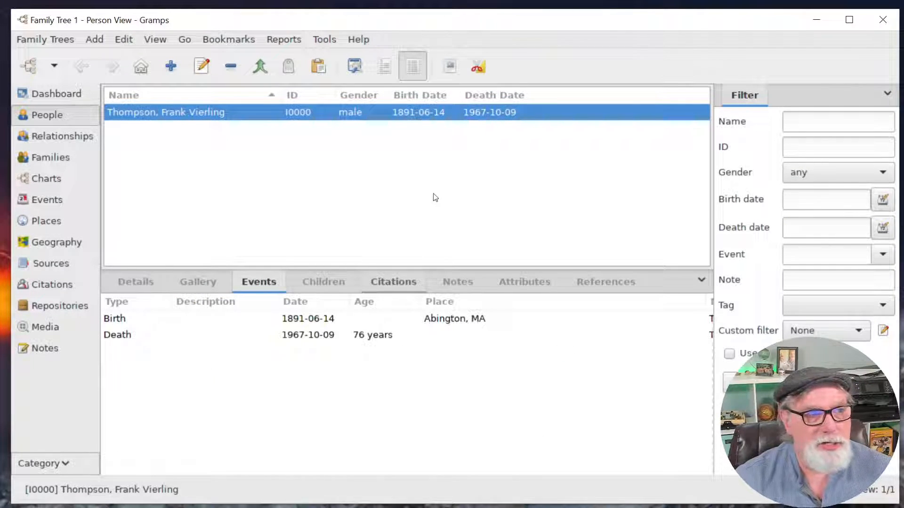
click(46, 182)
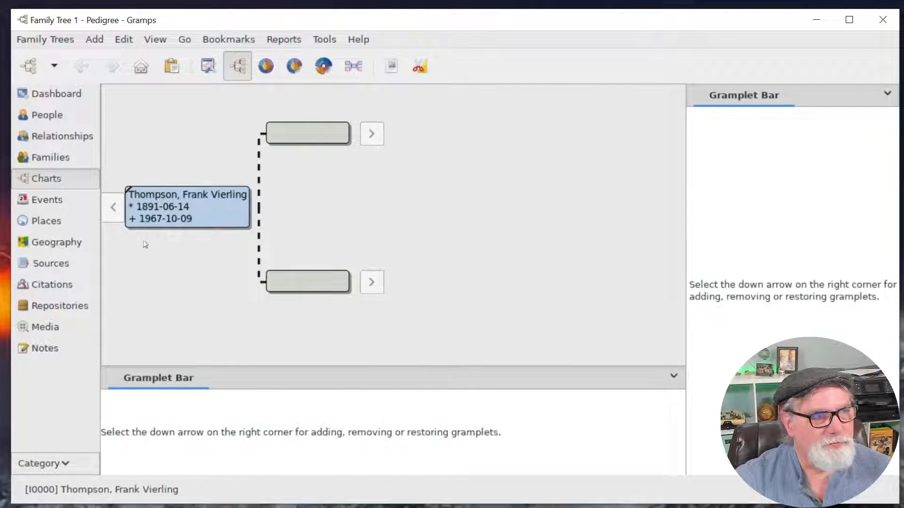
click(47, 114)
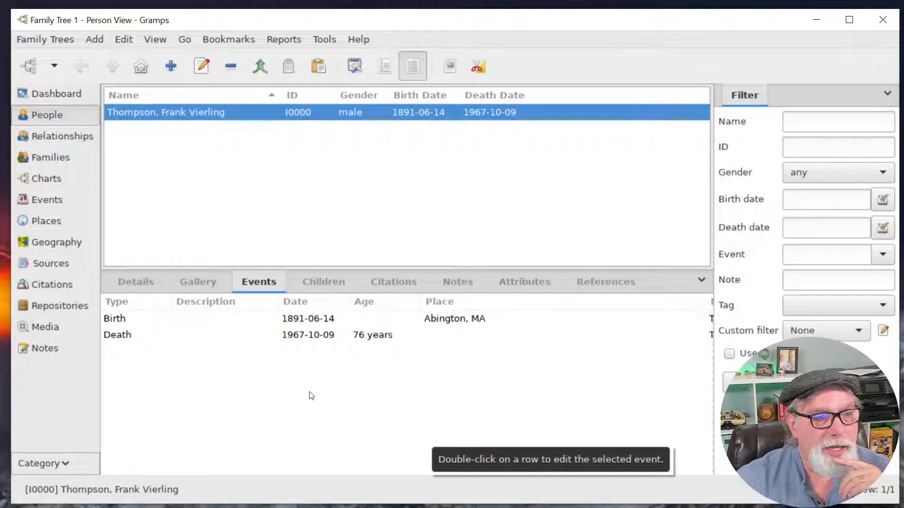
click(55, 37)
mouse_move(100, 42)
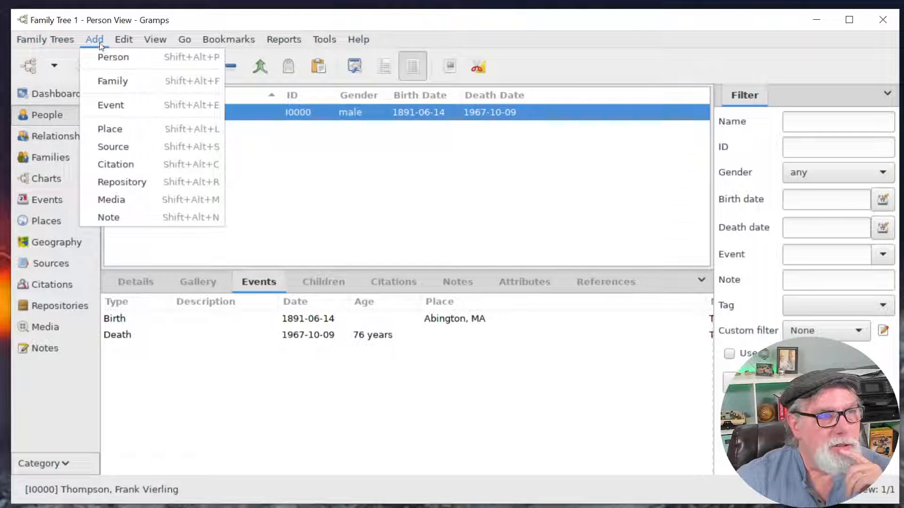
Change the Display date format preference to Day Month Year and accept the restart notice.
click(183, 240)
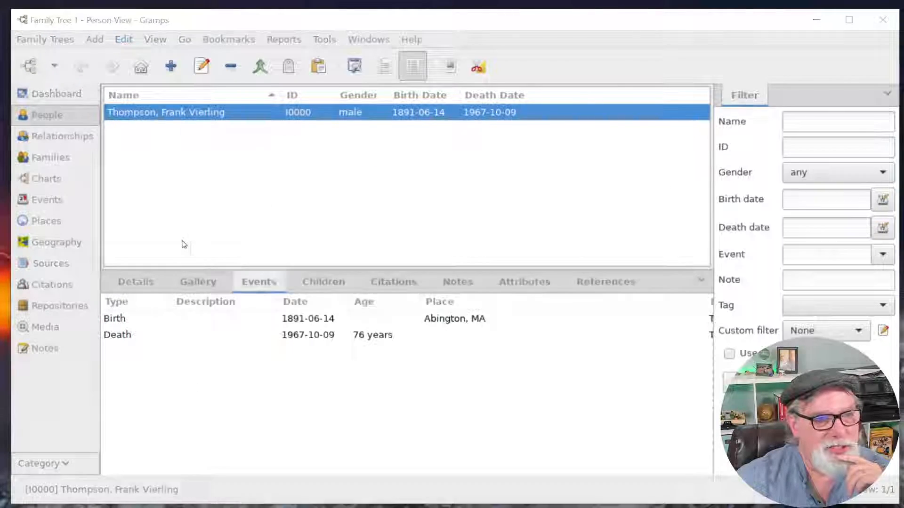
drag(429, 126, 373, 73)
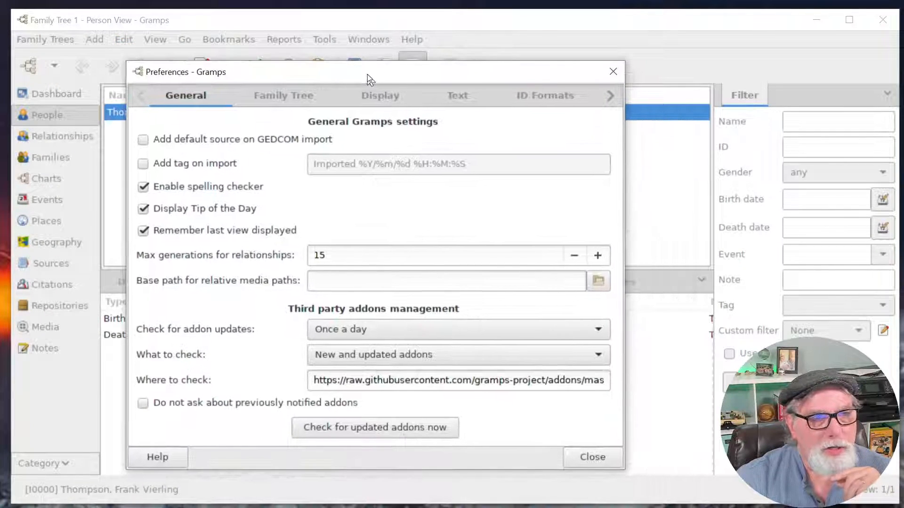
click(391, 95)
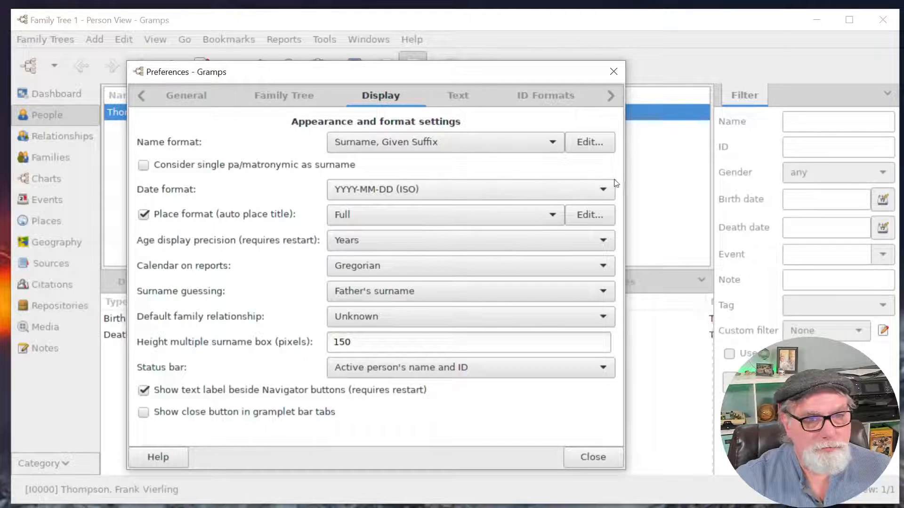
click(604, 191)
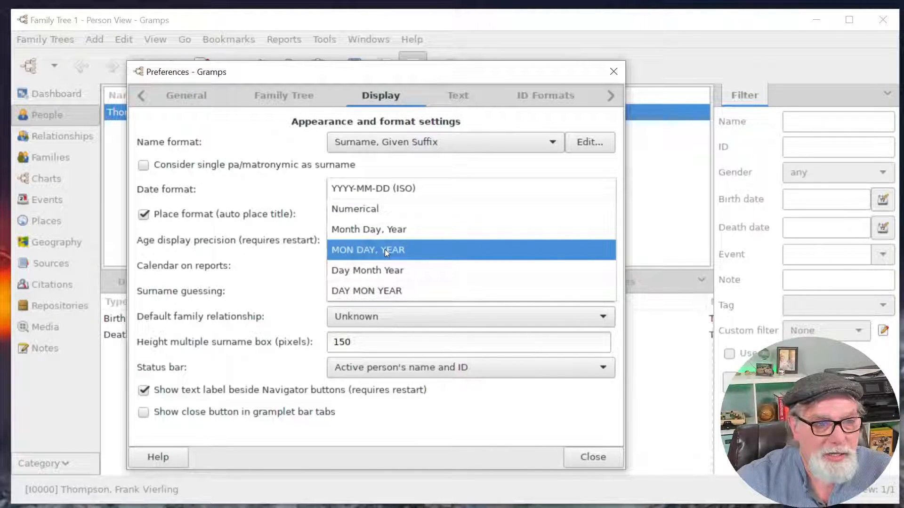
click(384, 270)
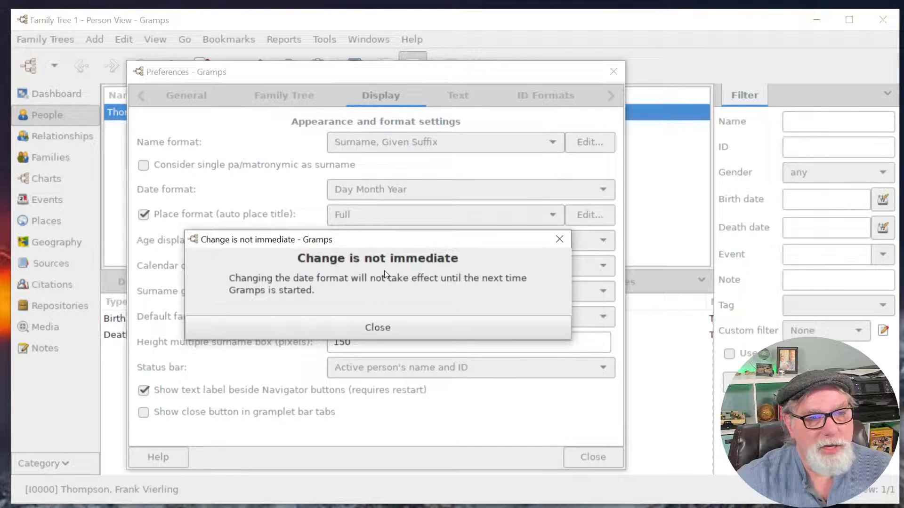
click(384, 328)
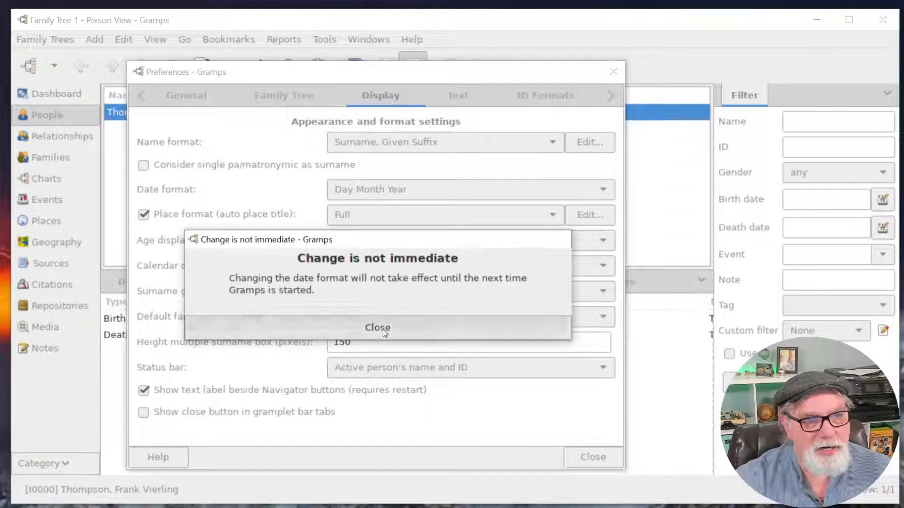
click(613, 73)
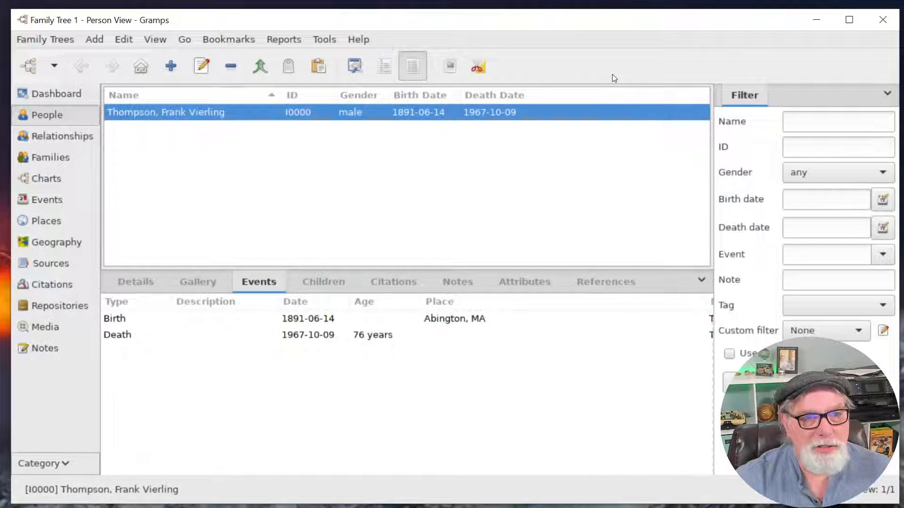
Restart Gramps, load Family Tree 1, and widen the Date column to show full dates.
click(881, 23)
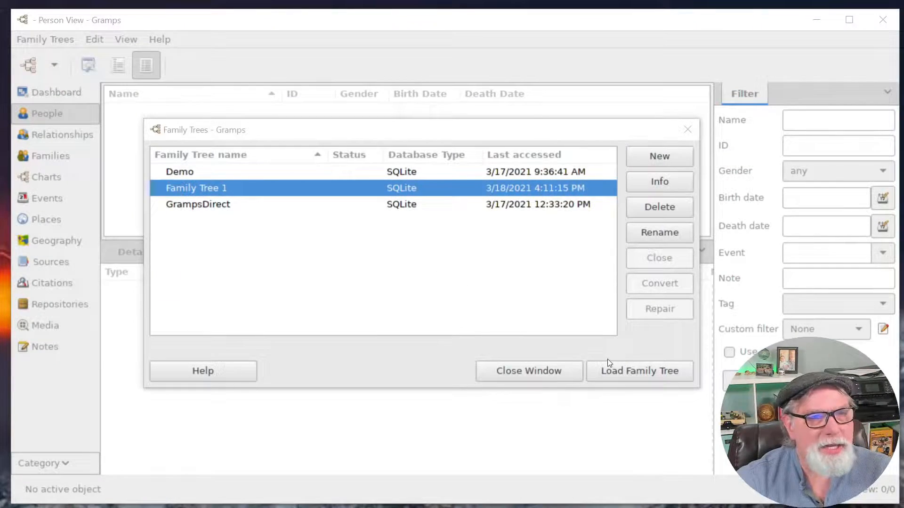
click(229, 189)
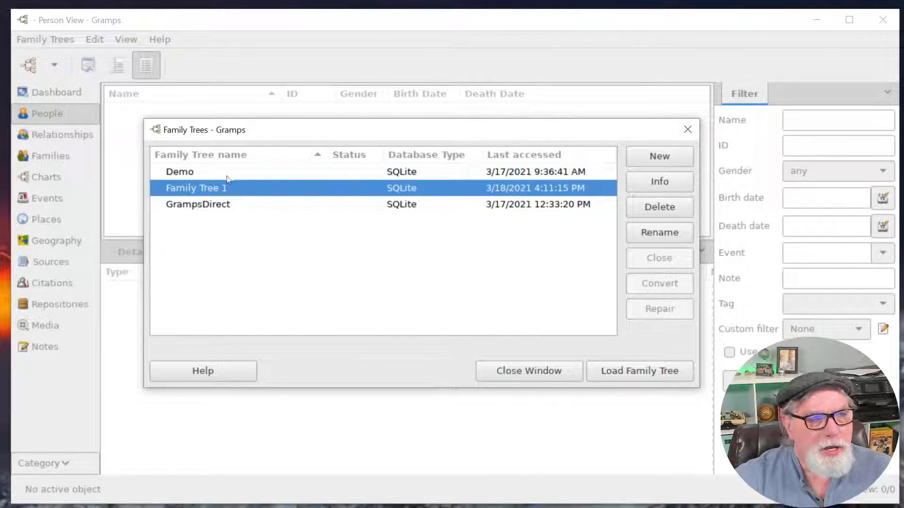
click(637, 371)
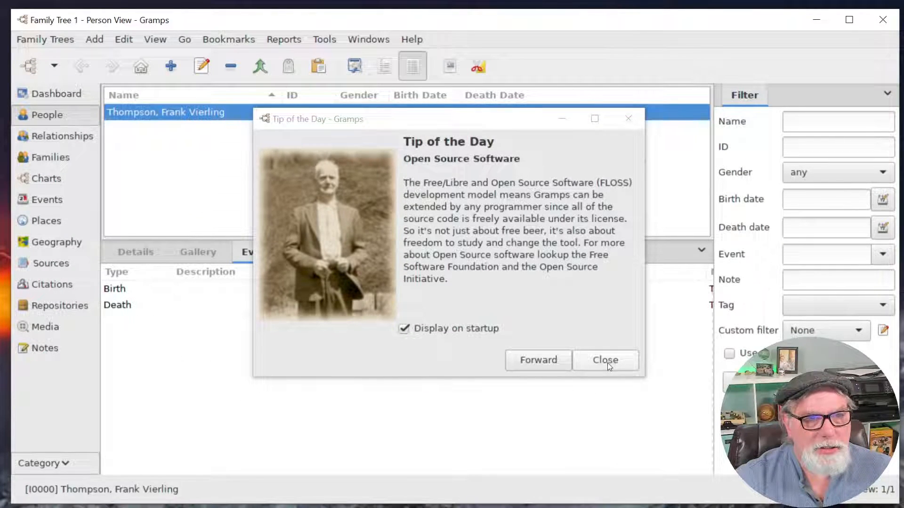
click(606, 361)
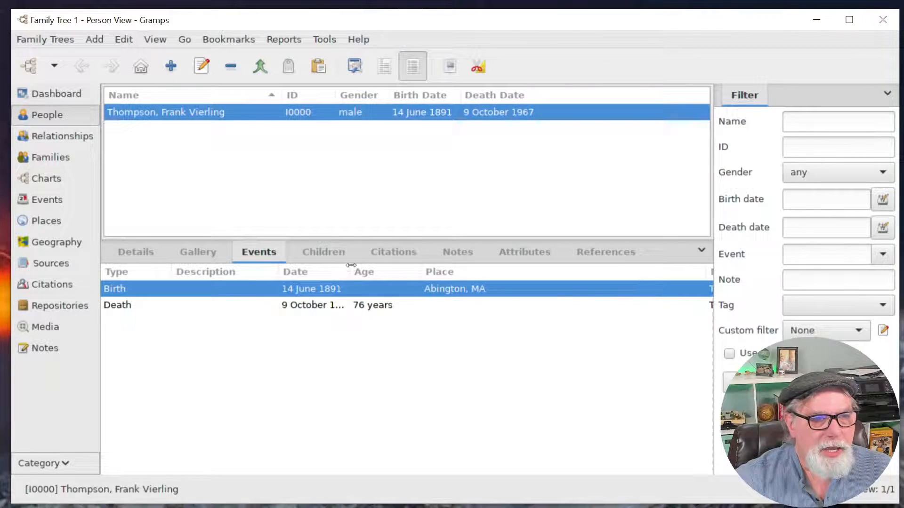
drag(350, 271, 403, 272)
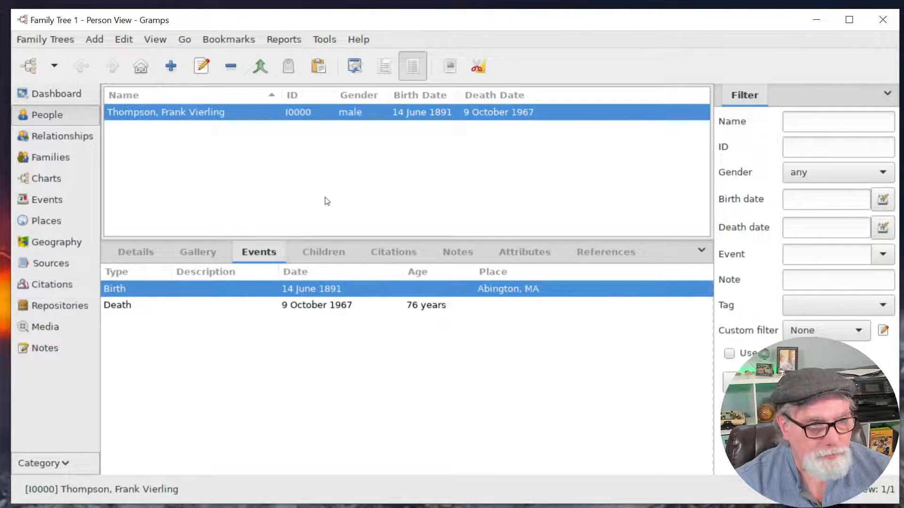
click(171, 67)
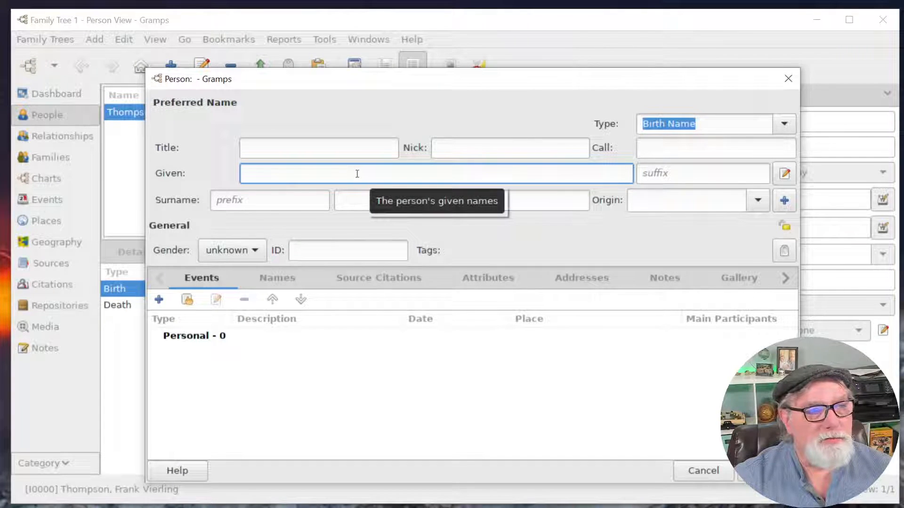
text(Charles H)
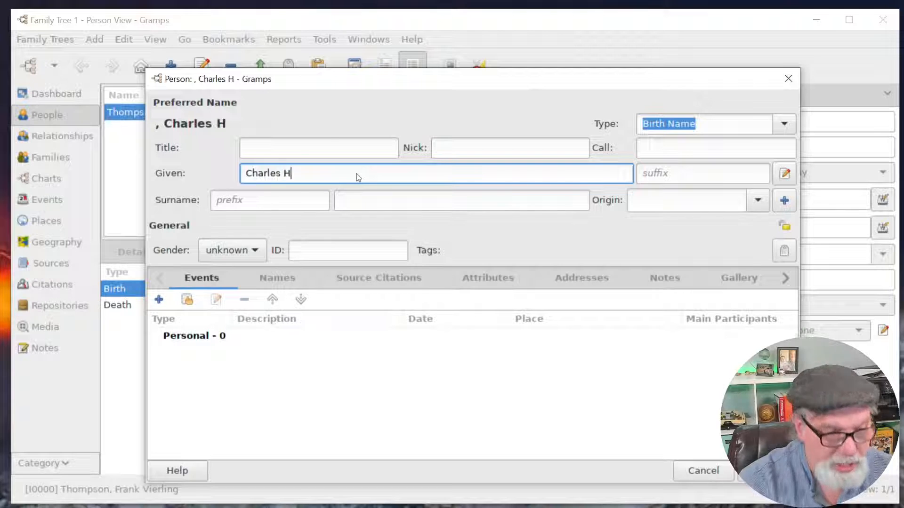
key(Tab)
key(Tab)
key(Tab)
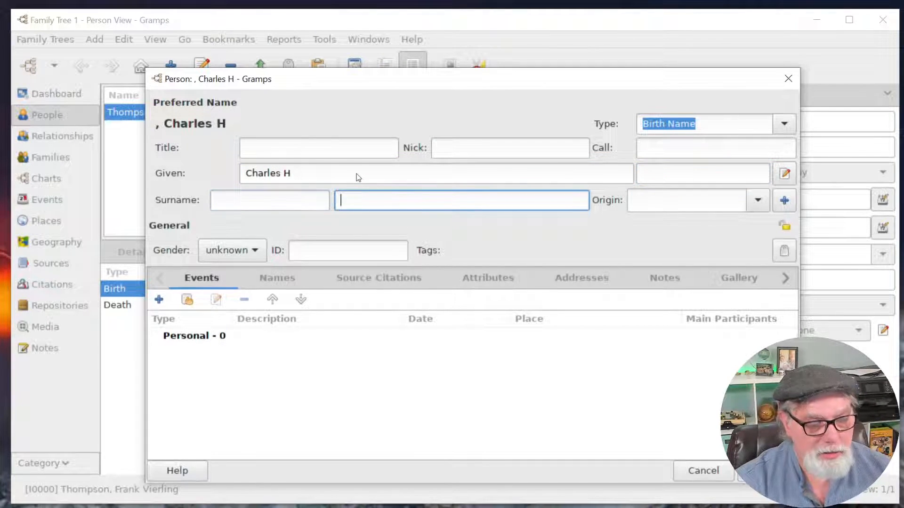
text(Thompson)
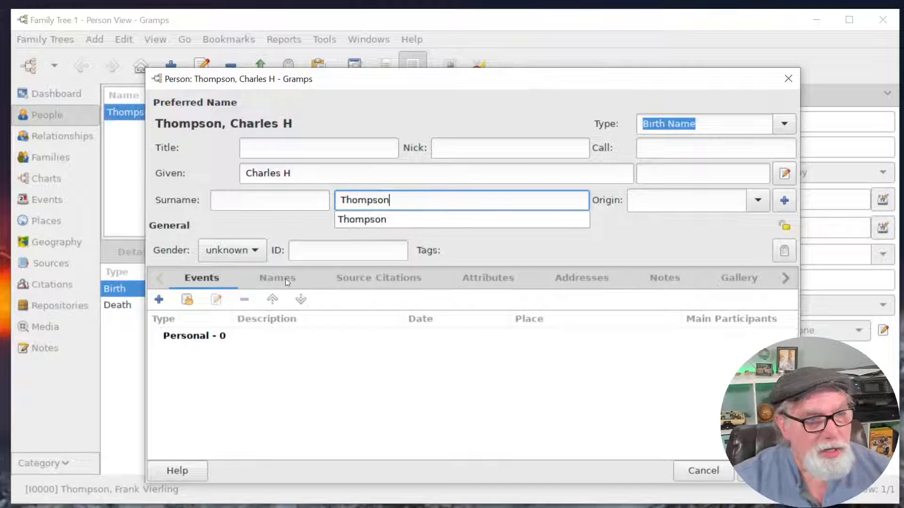
click(258, 254)
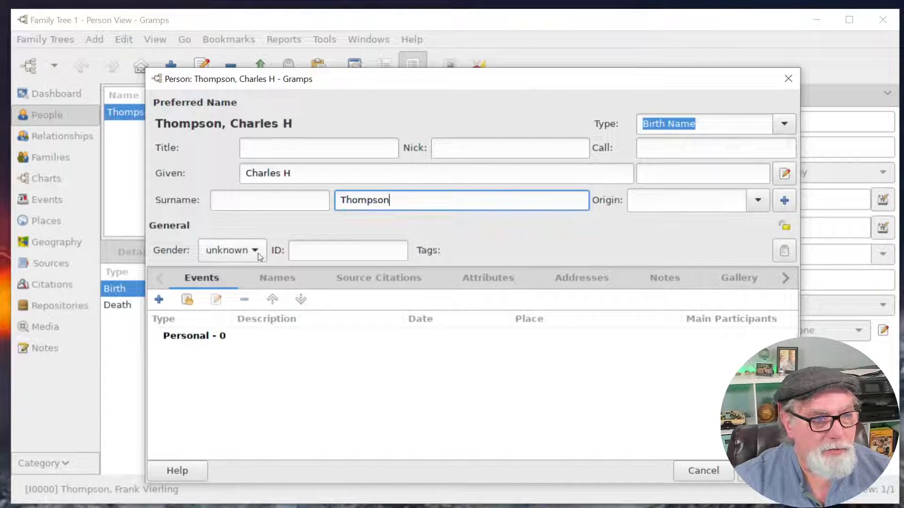
click(258, 251)
click(225, 231)
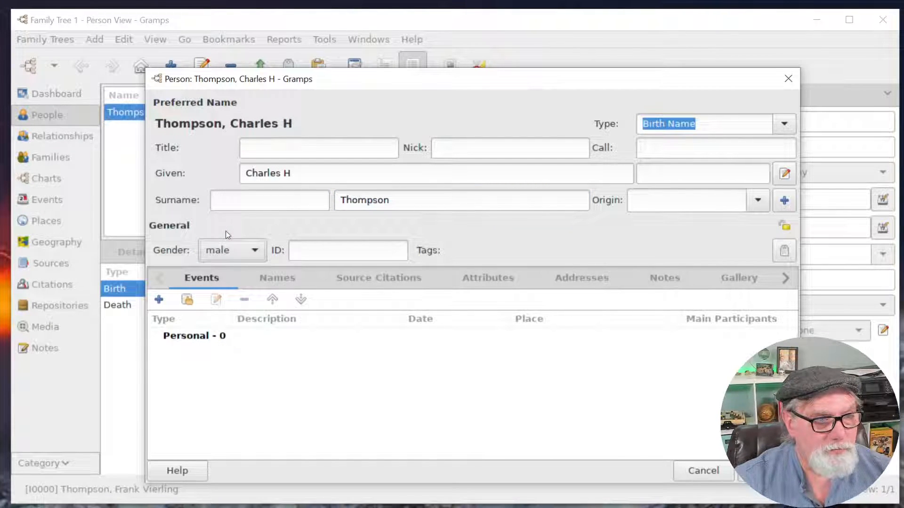
Add a birth event dated jun 1851 and a death event dated apr 10, 1898, then save the person.
click(161, 302)
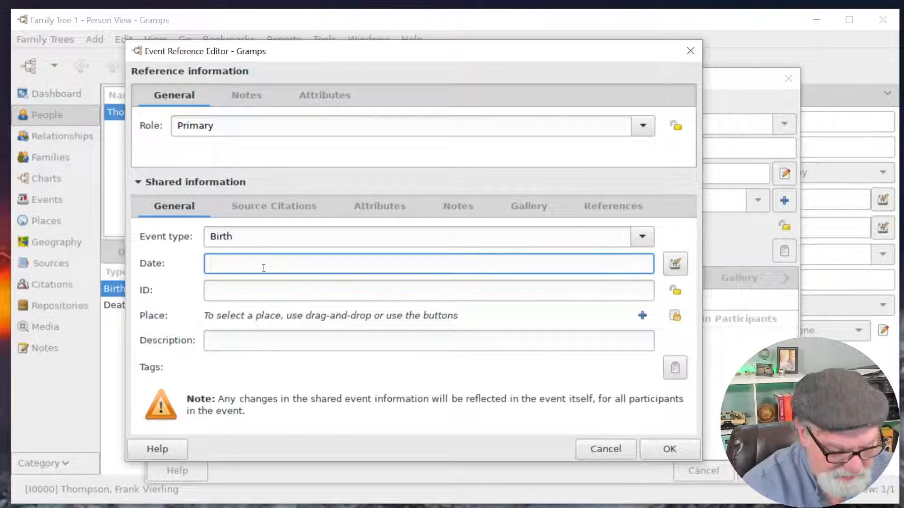
text(jun 1851)
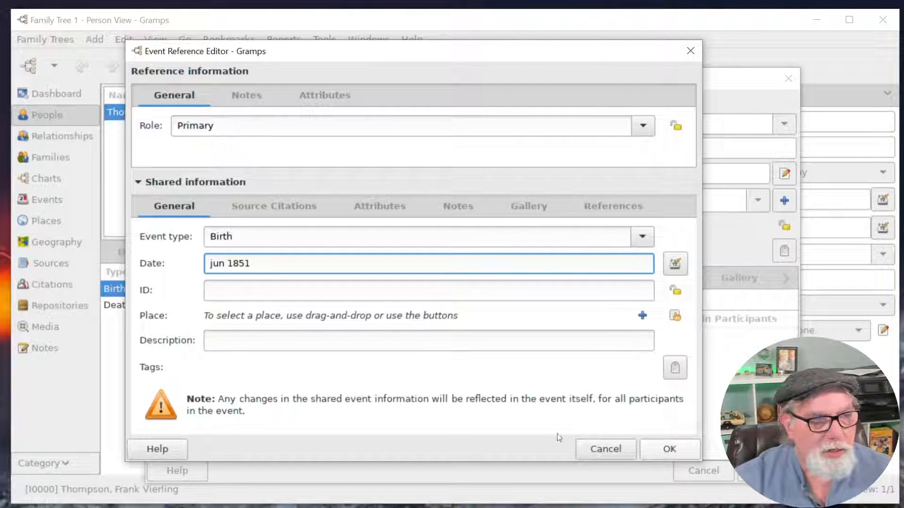
click(674, 451)
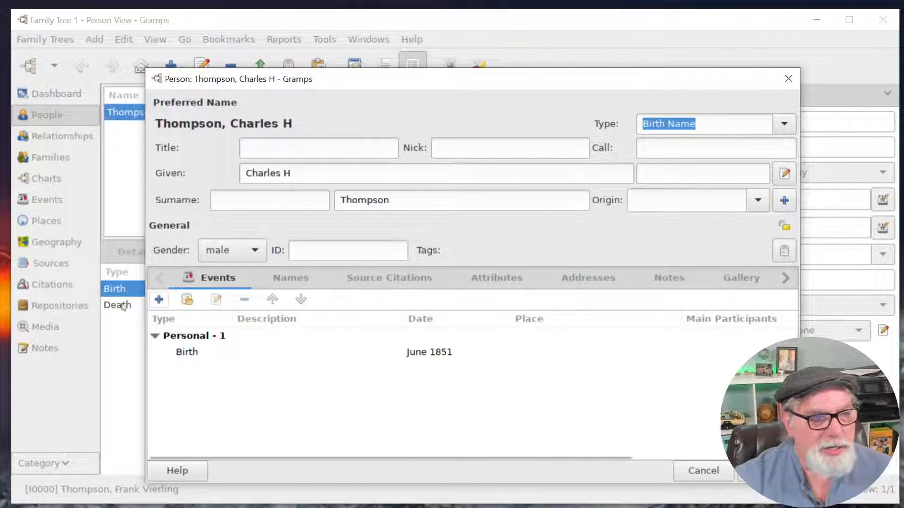
click(159, 300)
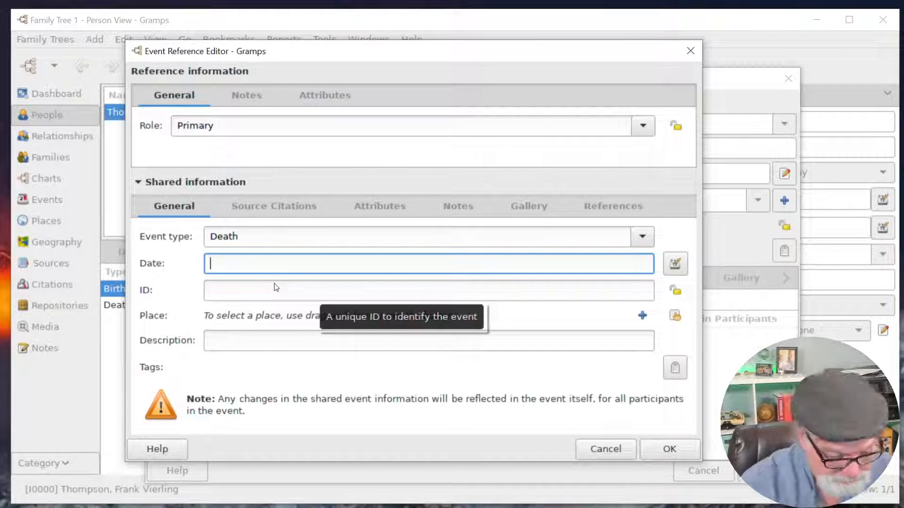
text(apr 1)
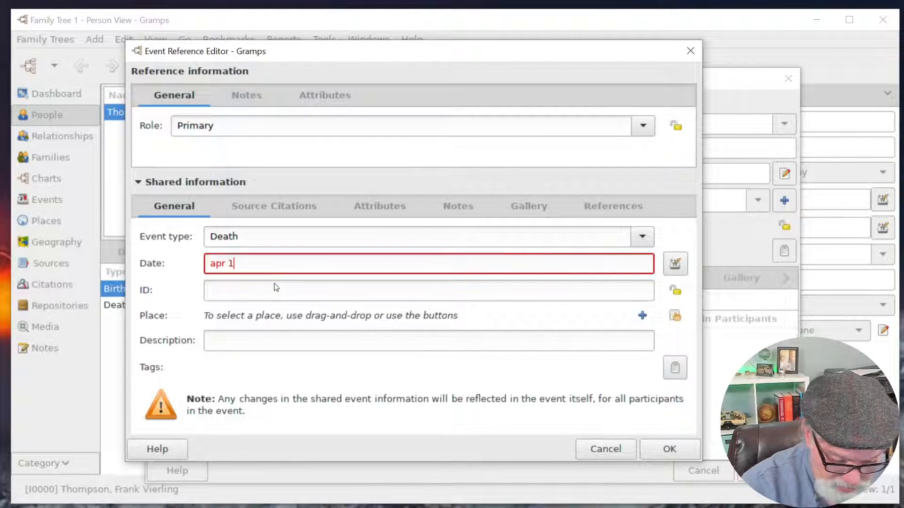
text(0, 1898)
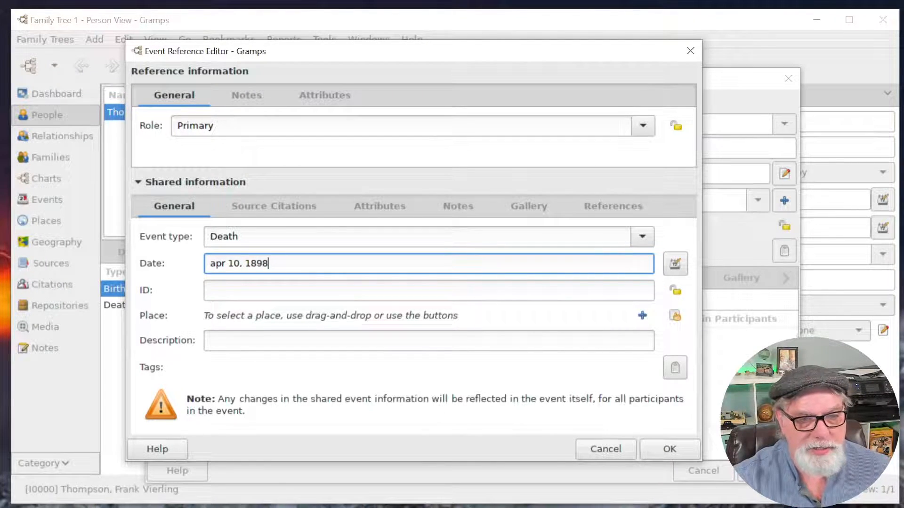
click(669, 451)
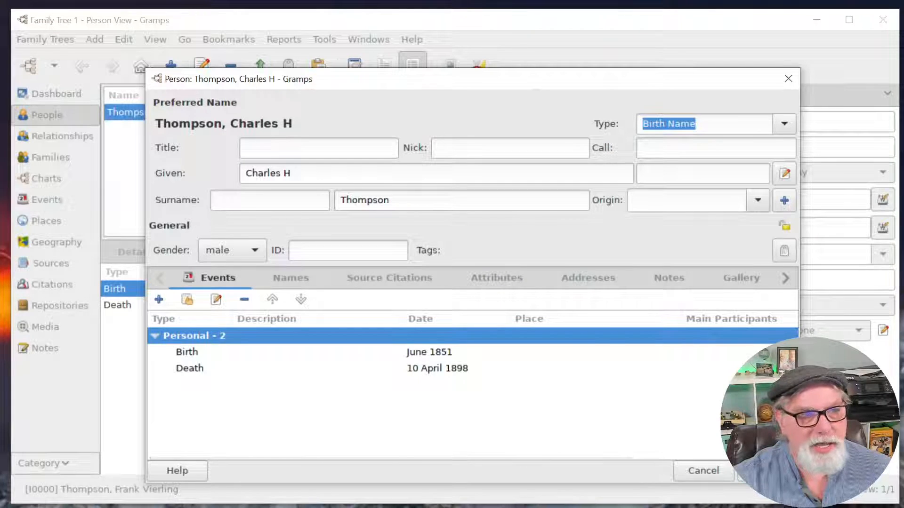
click(767, 471)
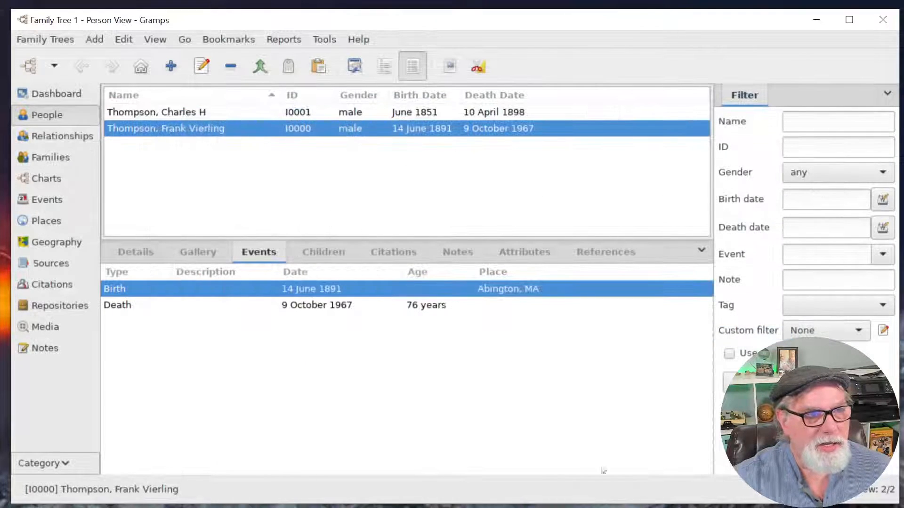
click(216, 113)
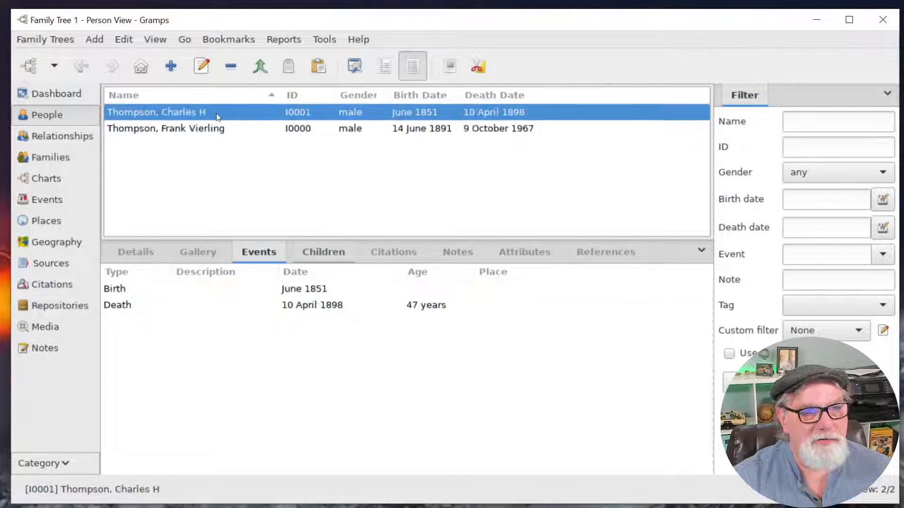
click(308, 130)
click(307, 114)
click(308, 129)
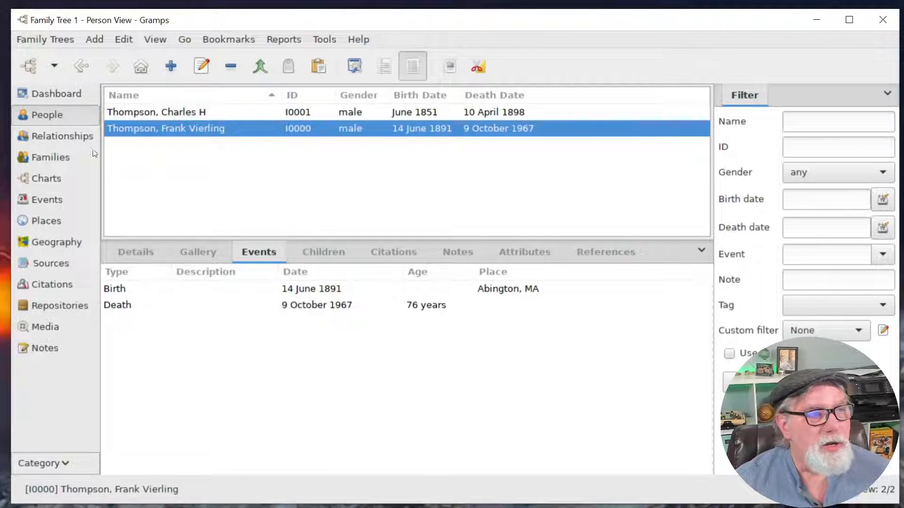
click(68, 137)
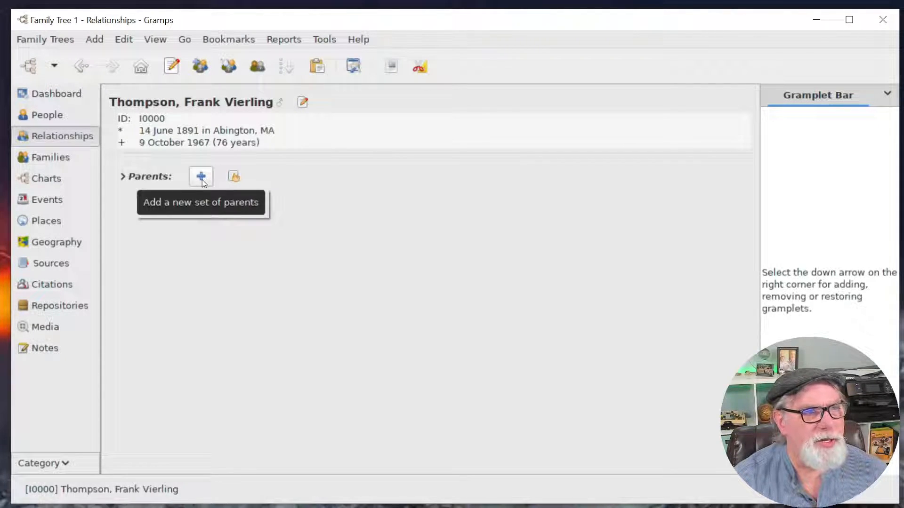
Look for an existing family to add Frank to, find none, and go to Families.
click(233, 177)
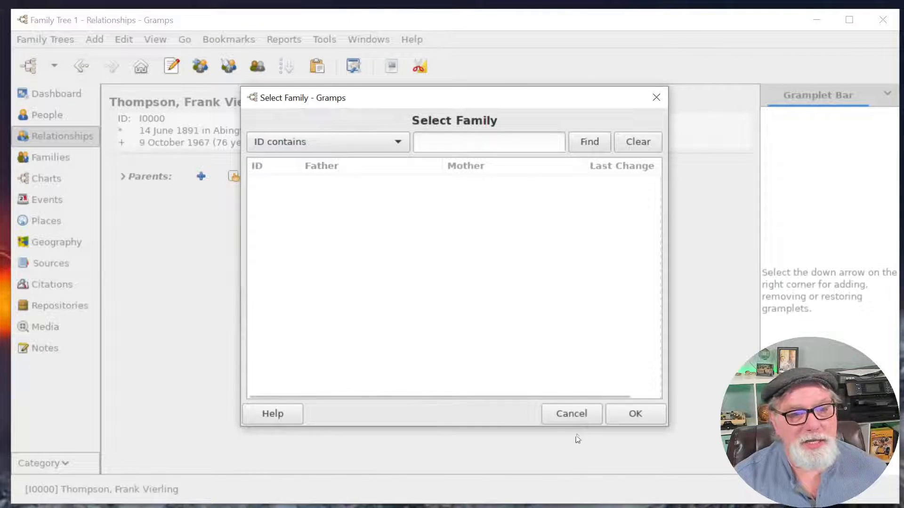
click(635, 412)
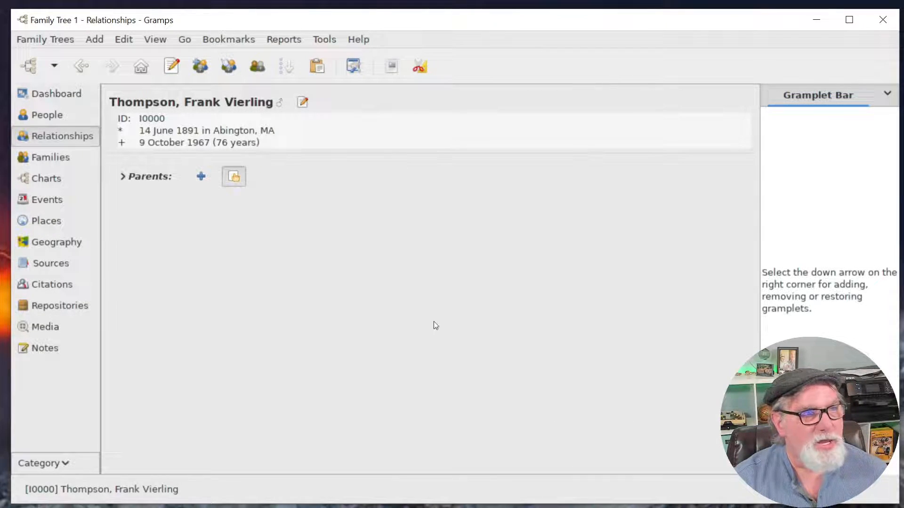
click(50, 159)
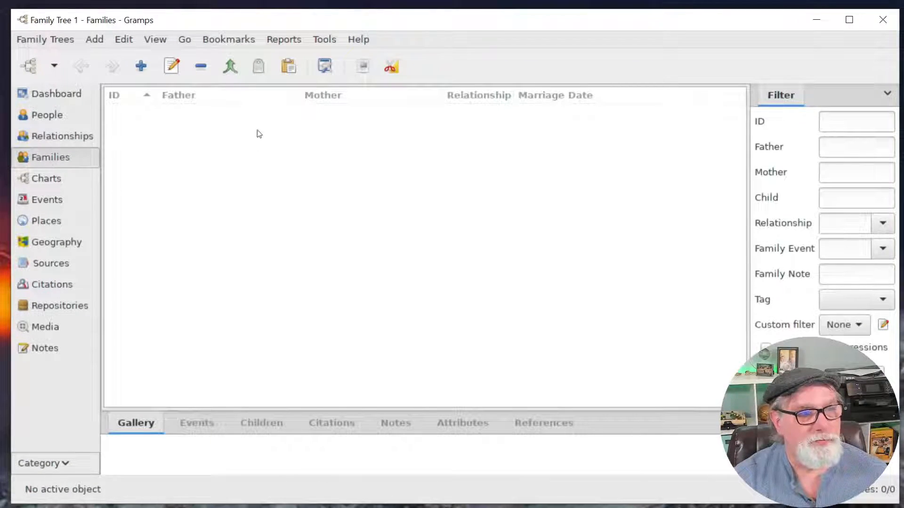
click(140, 66)
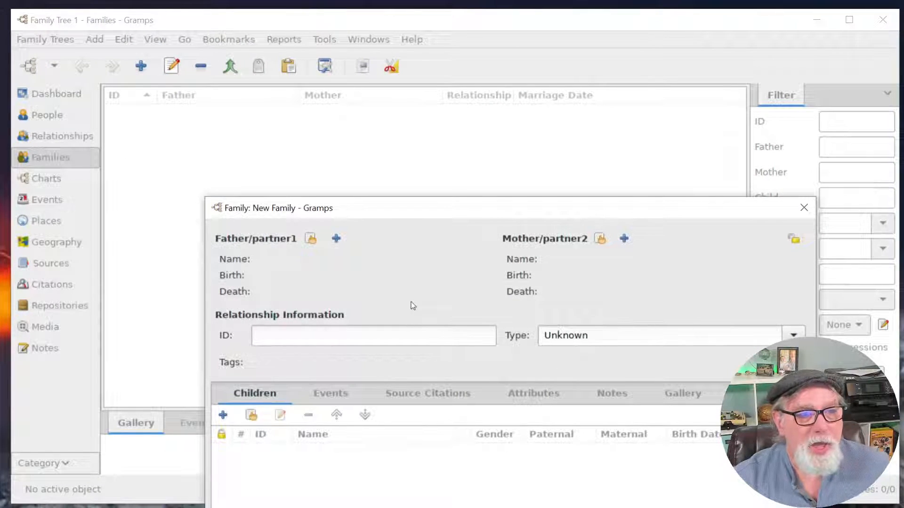
click(309, 241)
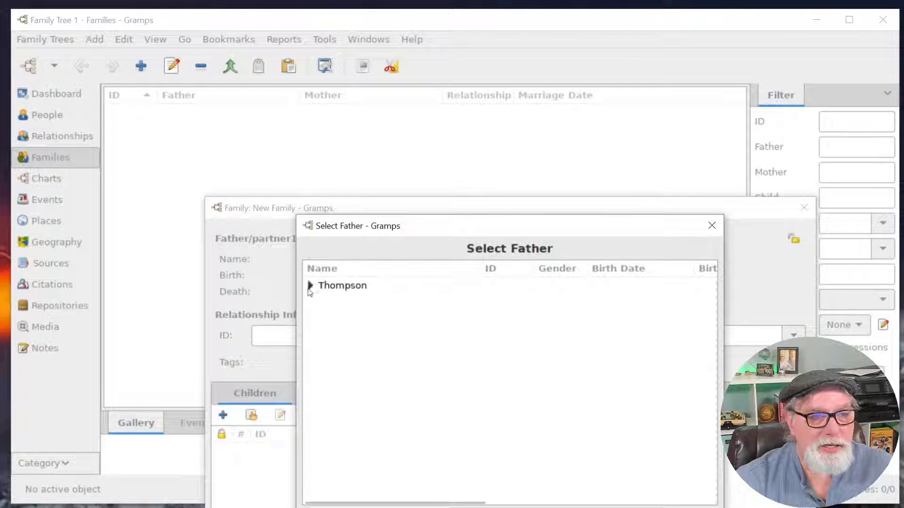
click(310, 285)
click(411, 302)
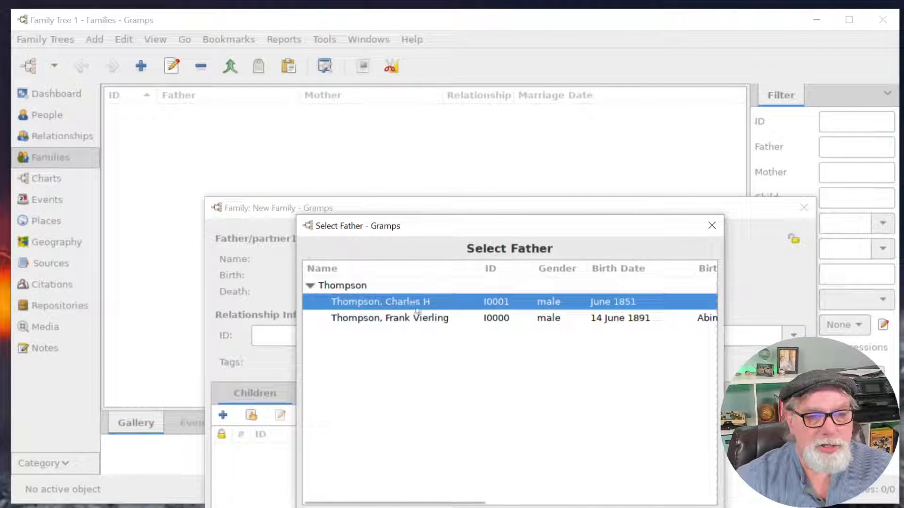
double_click(412, 301)
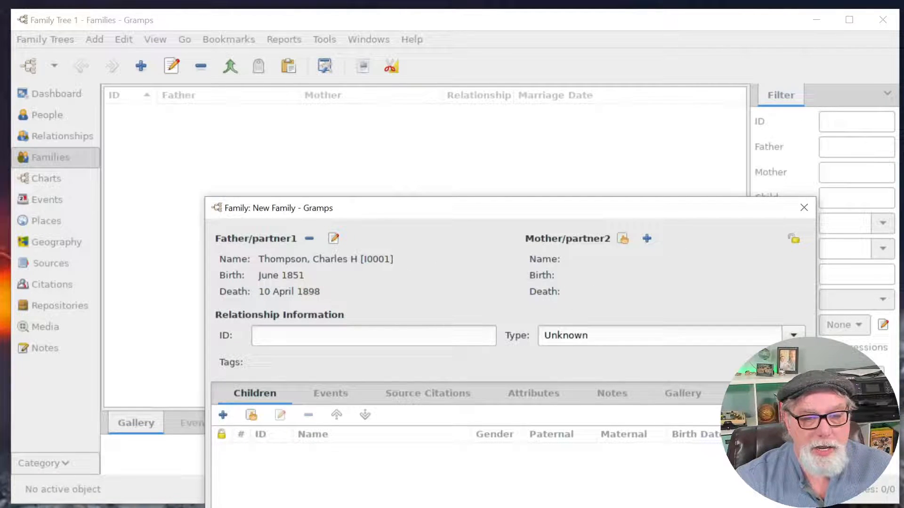
click(711, 507)
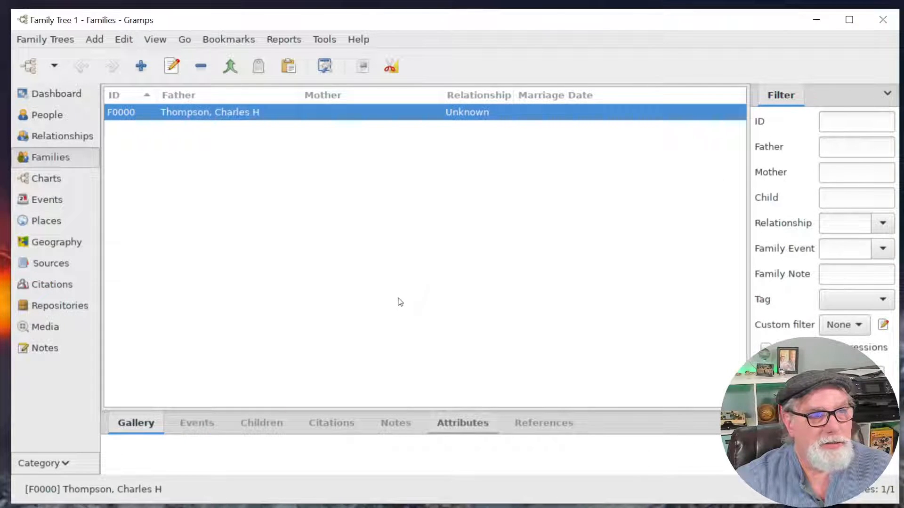
click(62, 137)
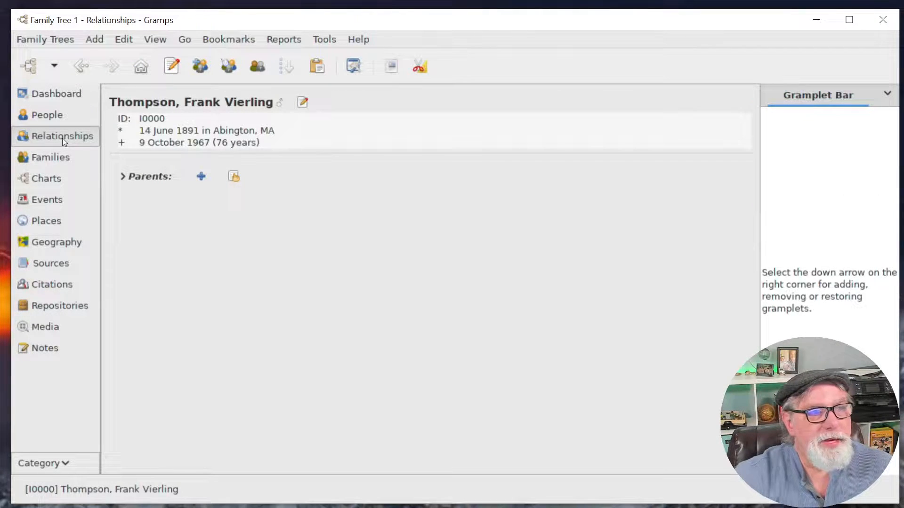
click(65, 158)
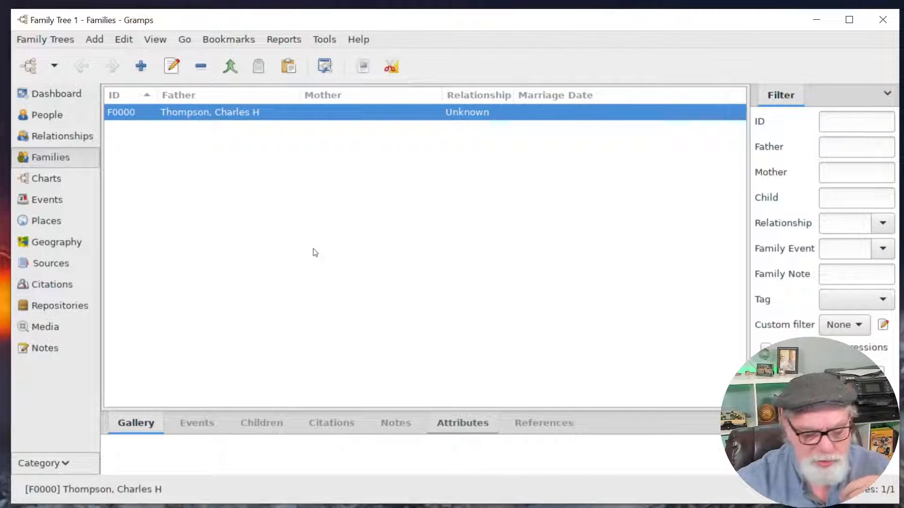
click(47, 136)
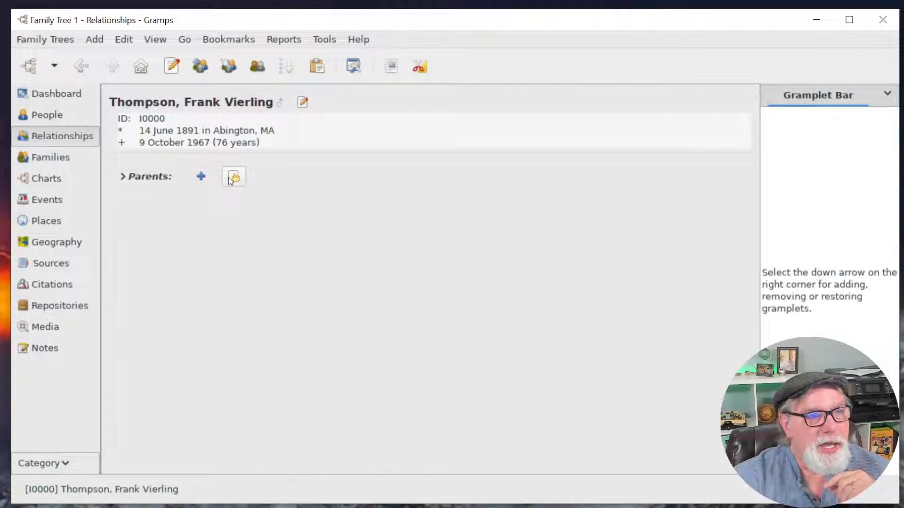
click(233, 177)
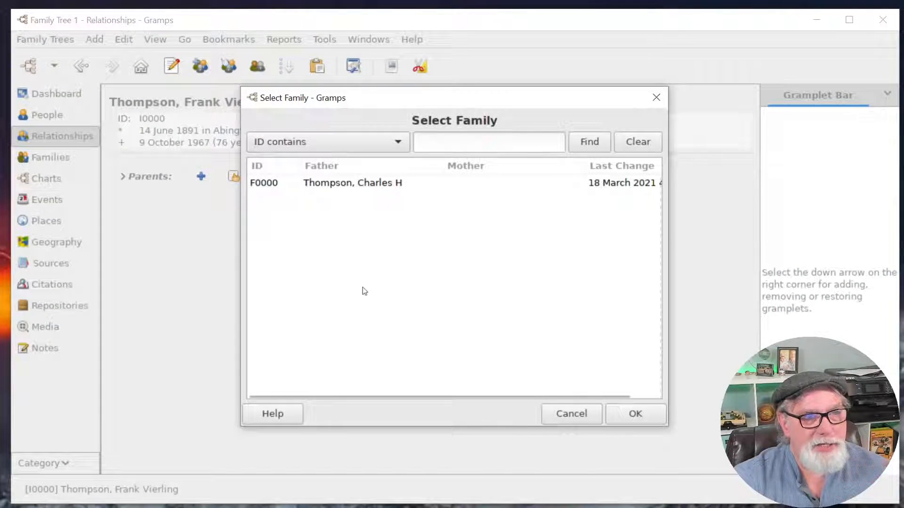
click(379, 187)
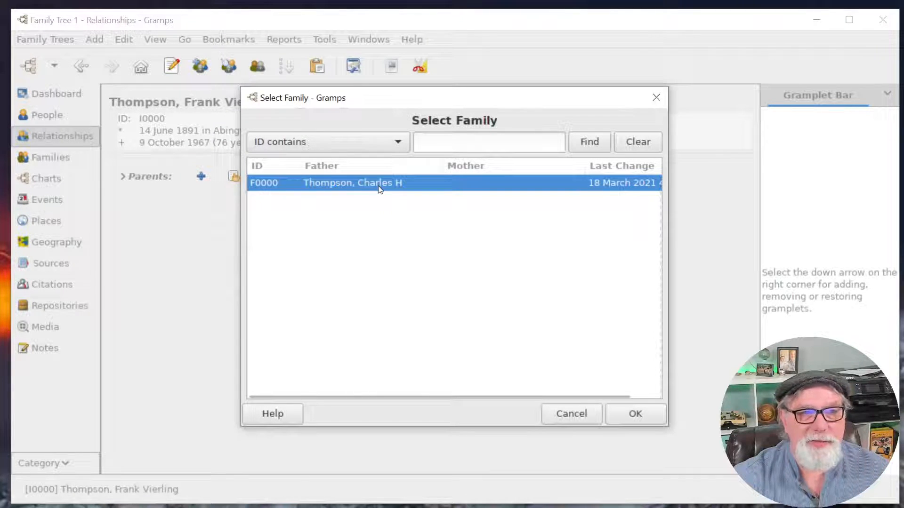
click(636, 414)
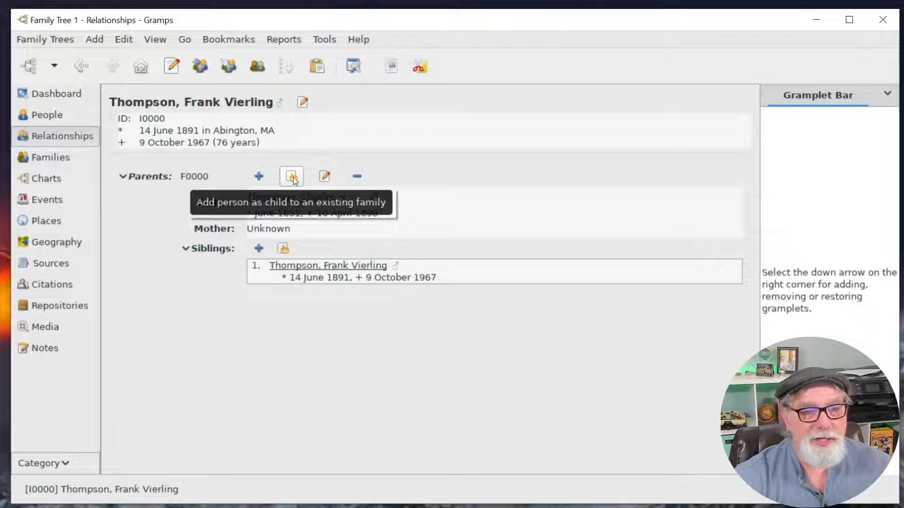
click(324, 178)
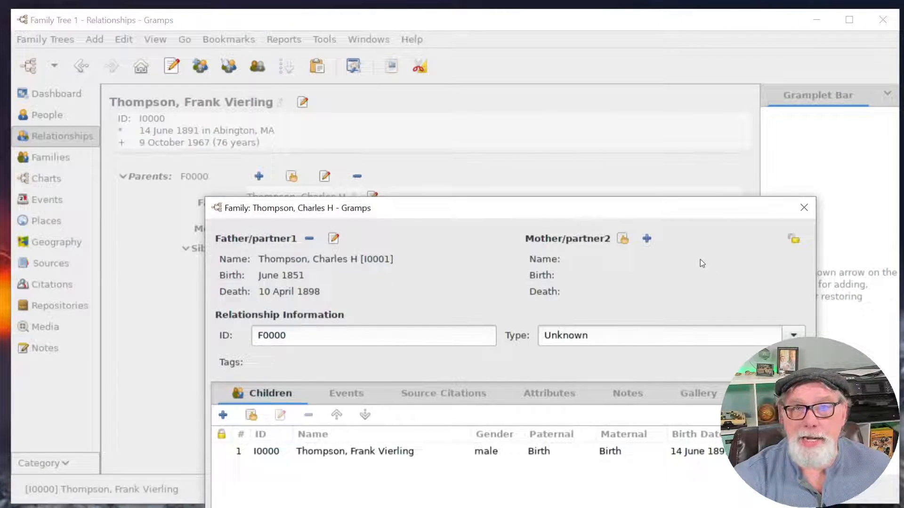
click(647, 239)
text(Sarah Jane)
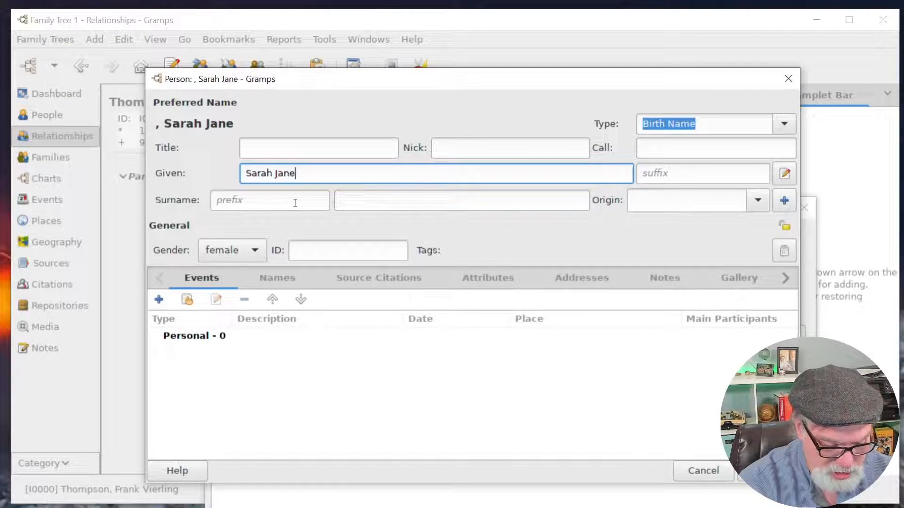
key(Tab)
key(Tab)
key(Tab)
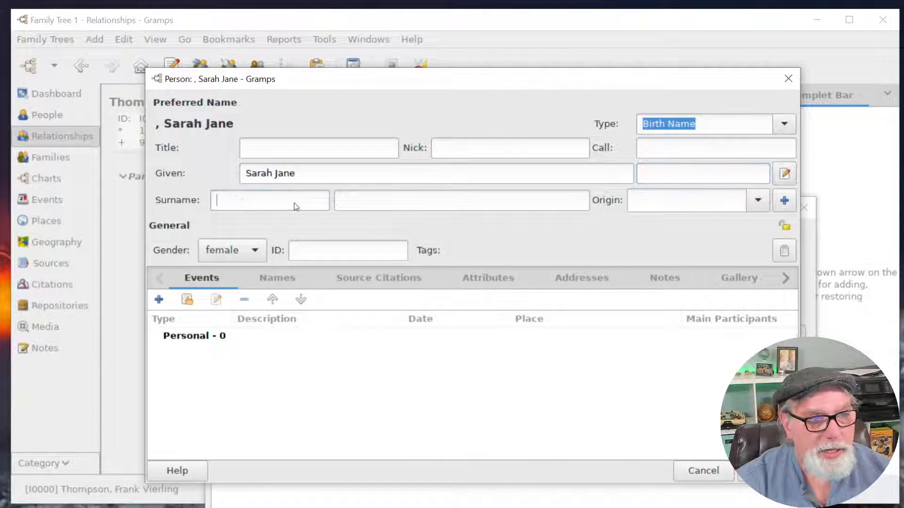
text(Raymond)
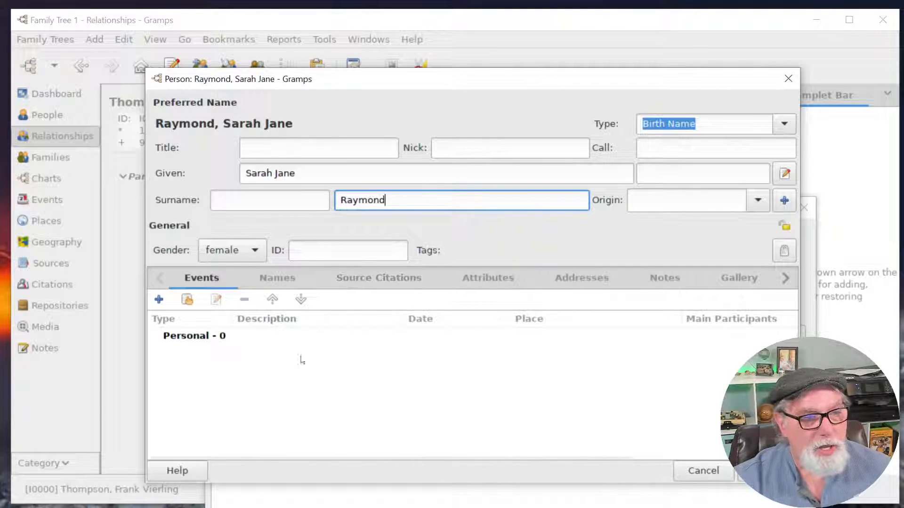
click(168, 332)
Give Sarah Jane a birth event dated 1/1850 and a death event dated 10 dec 1912.
click(159, 300)
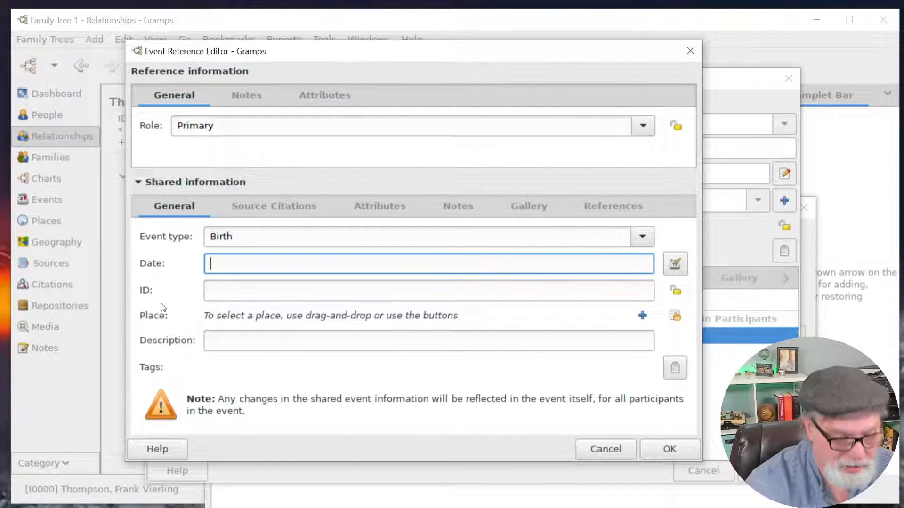
text(janu)
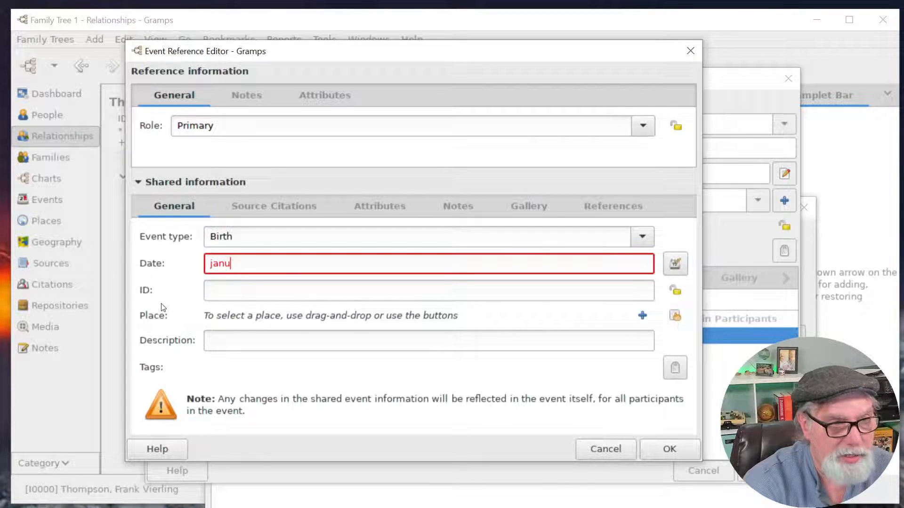
key(BackSpace)
key(BackSpace)
key(BackSpace)
key(BackSpace)
text(1/1850)
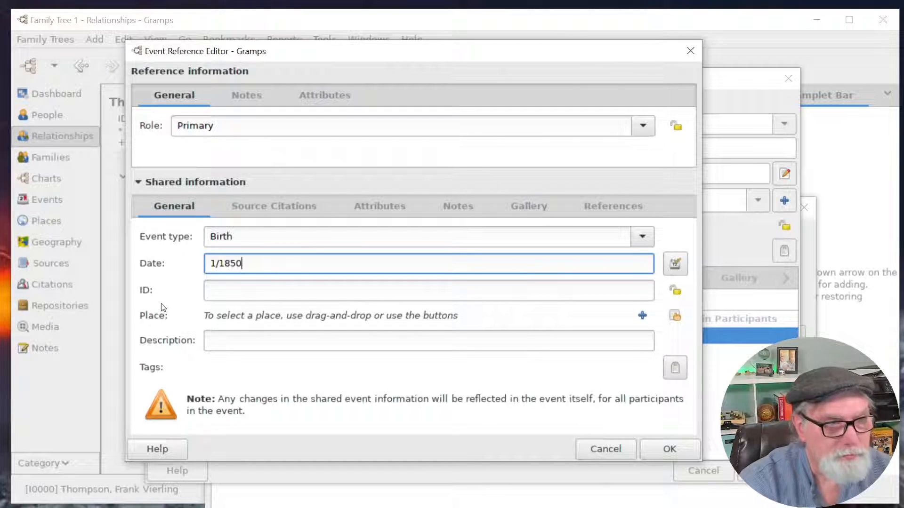
key(Tab)
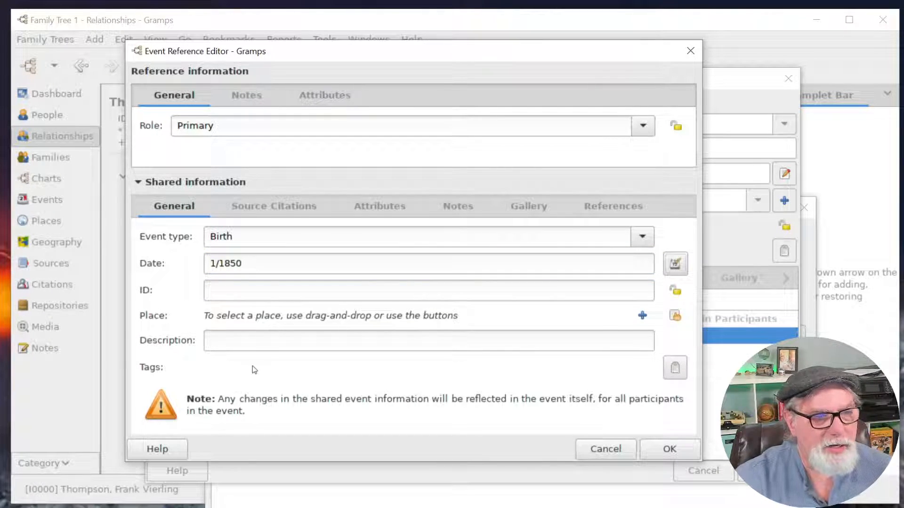
click(668, 451)
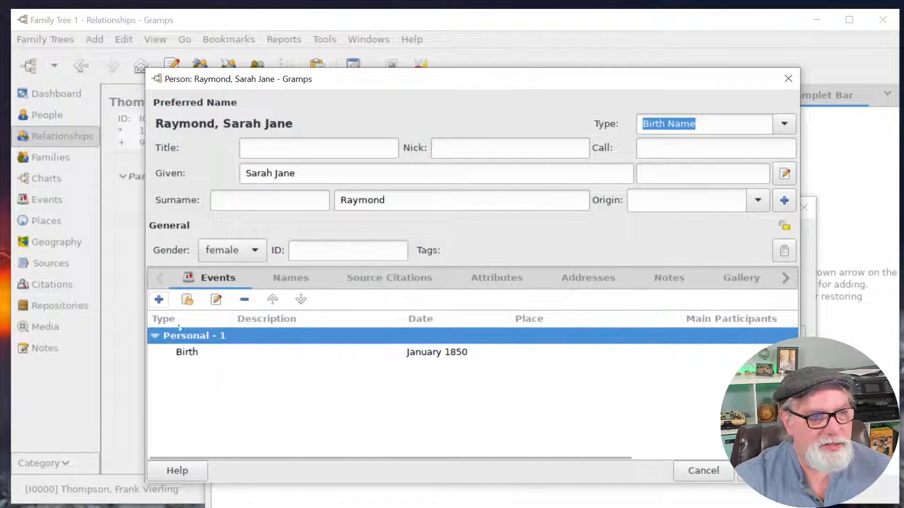
click(160, 299)
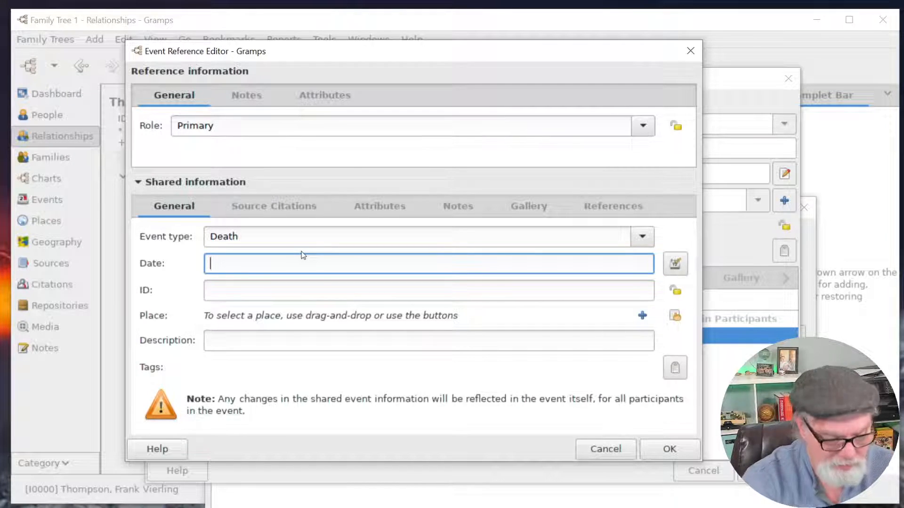
text(10 dec )
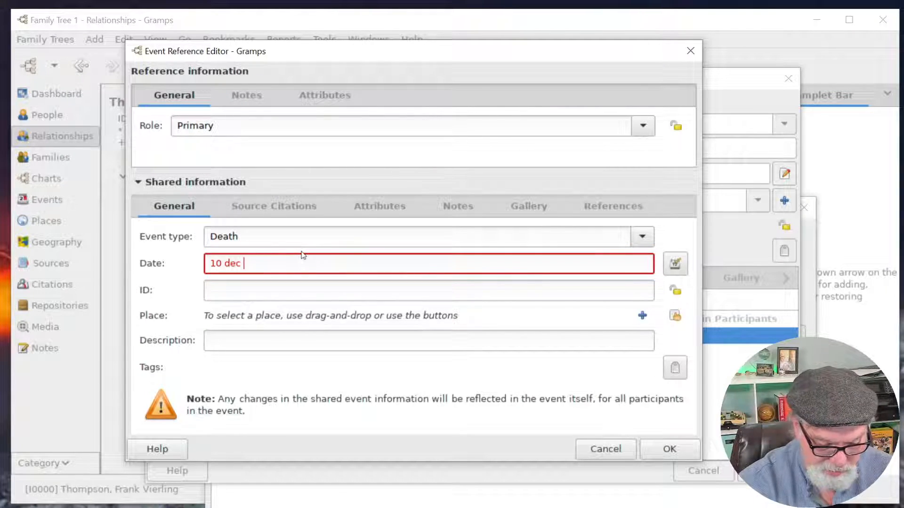
text(1912)
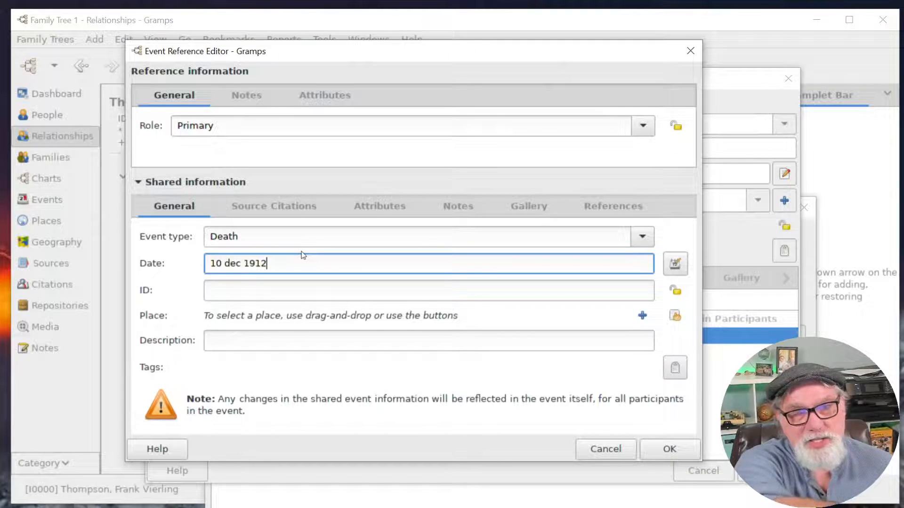
click(658, 450)
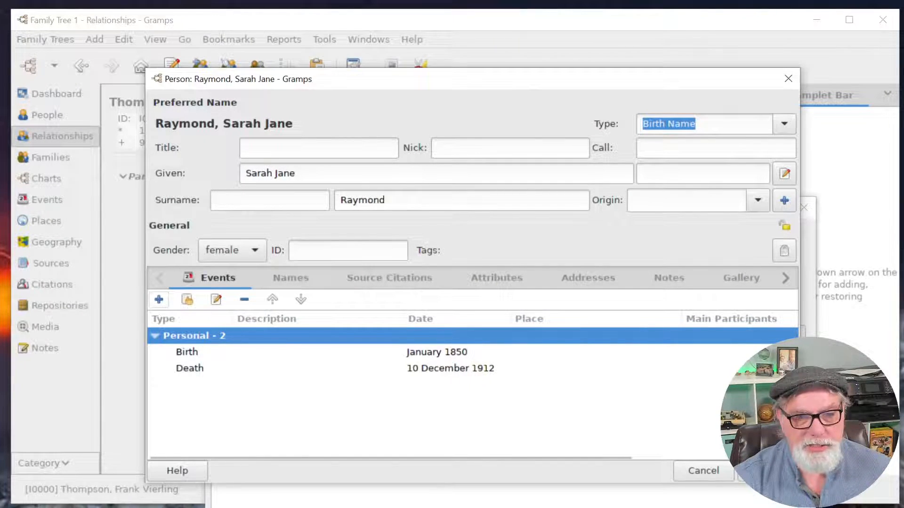
click(767, 470)
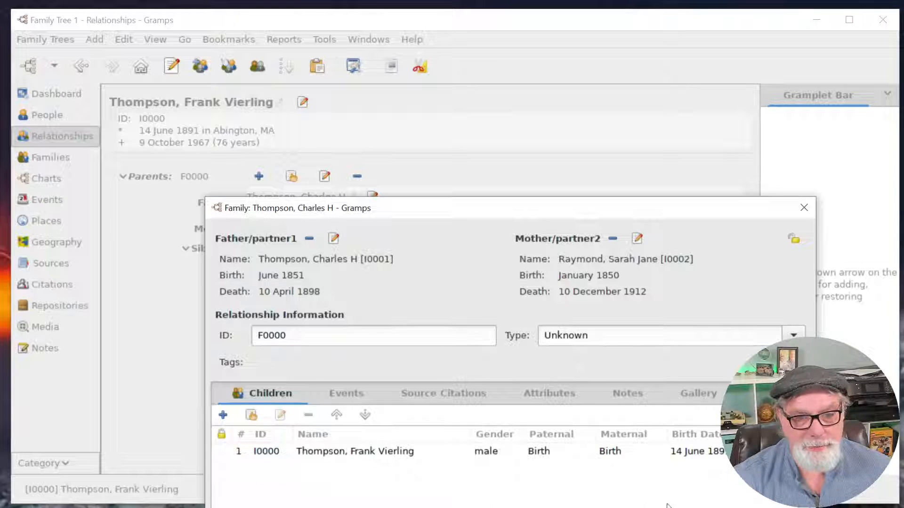
key(Escape)
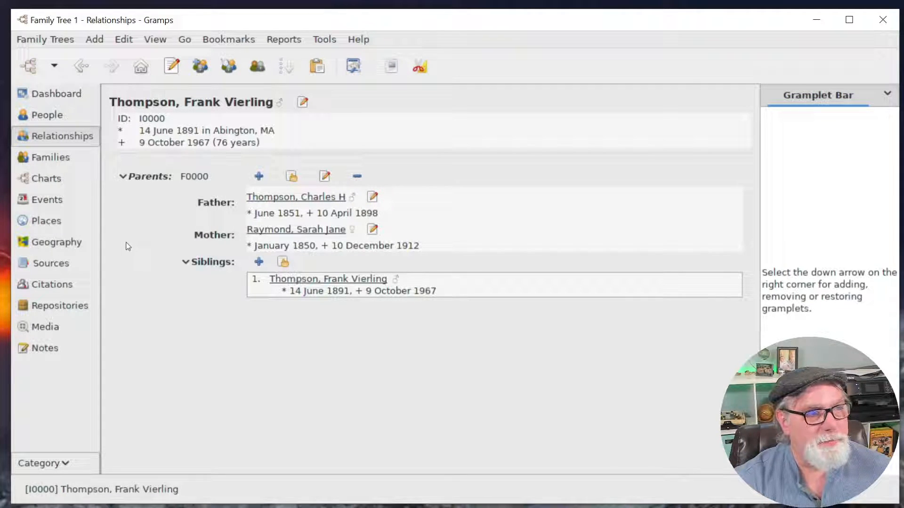
click(51, 156)
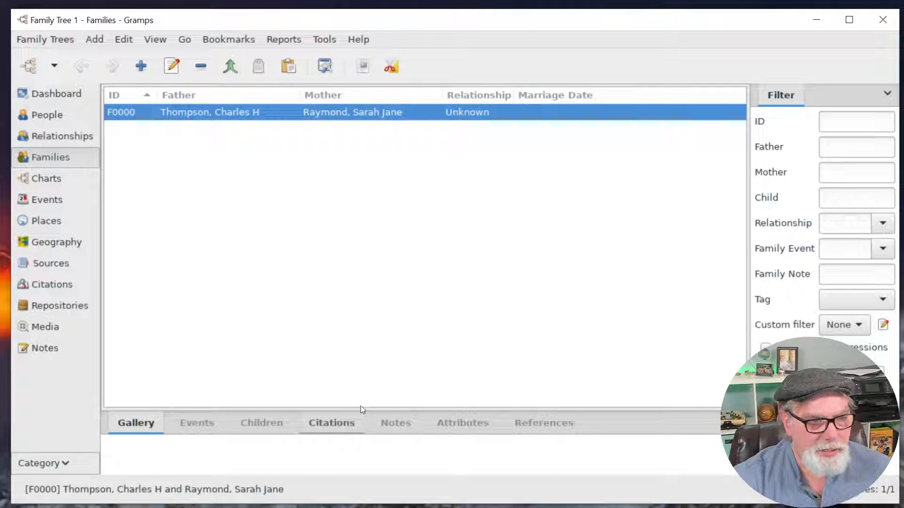
drag(363, 412, 362, 254)
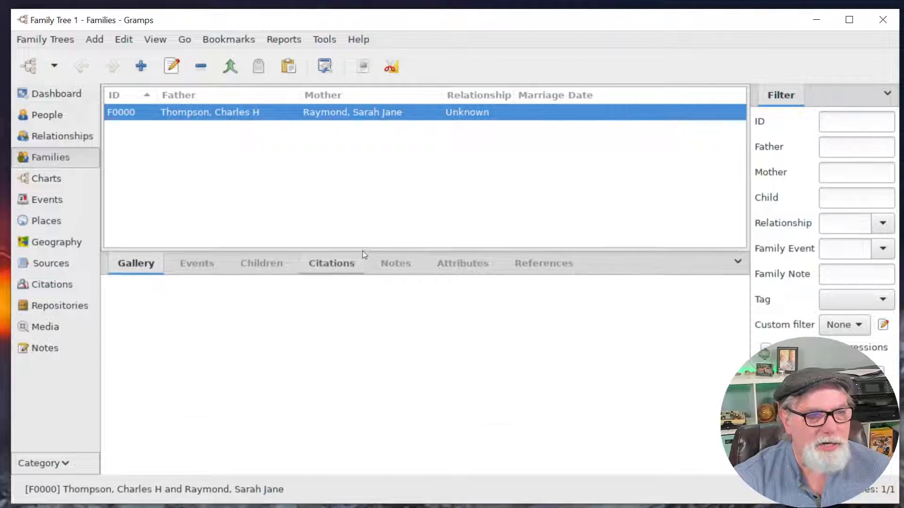
click(274, 269)
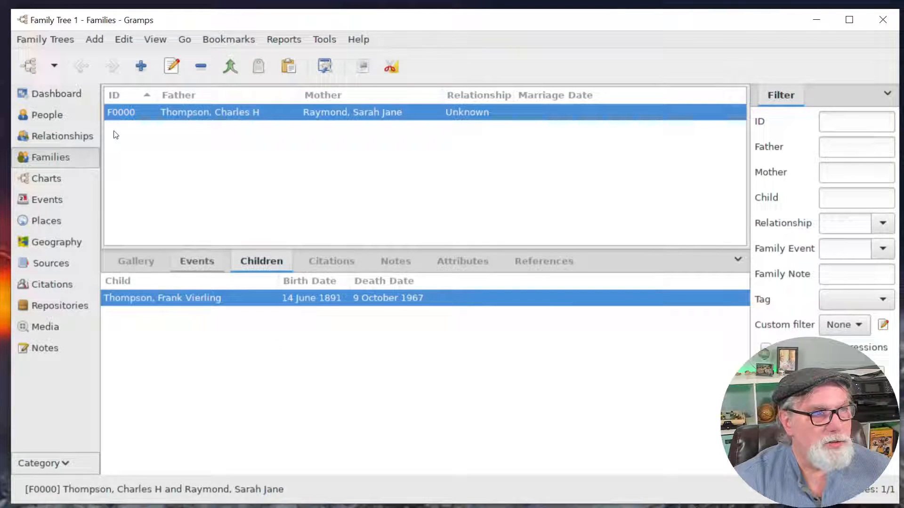
click(61, 116)
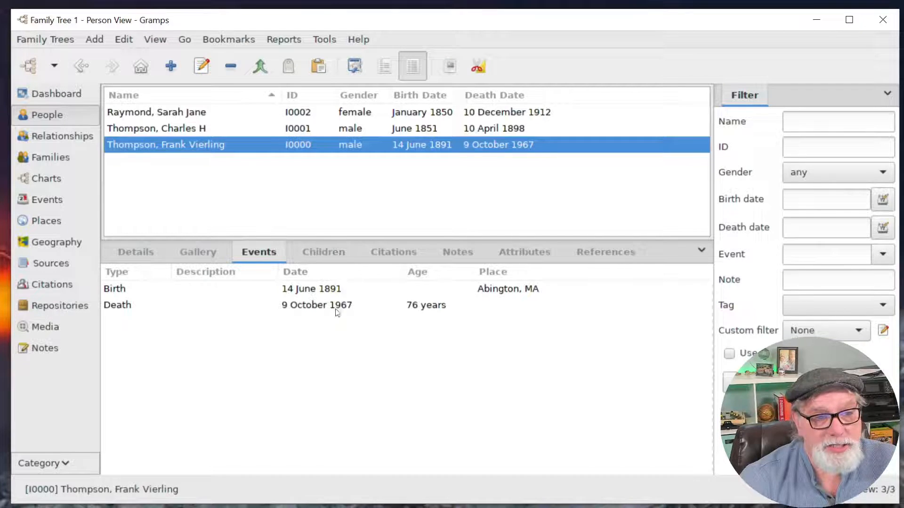
click(328, 252)
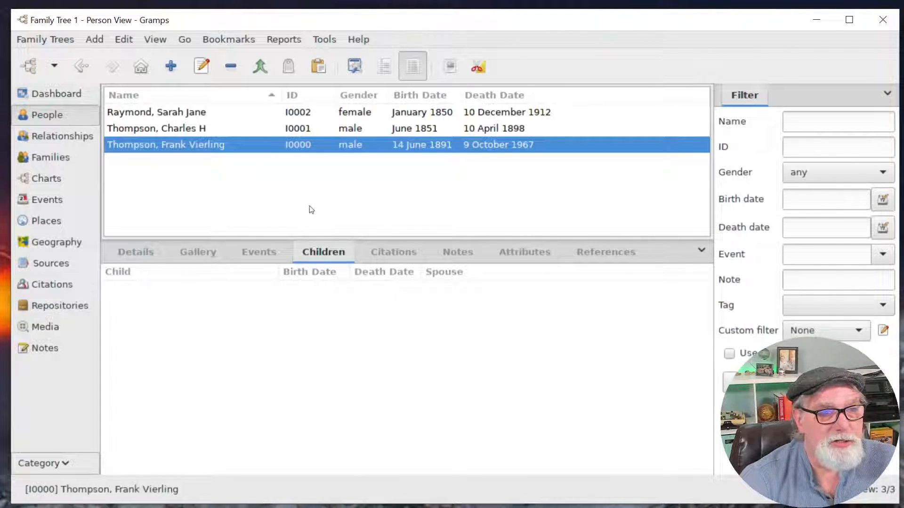
click(197, 130)
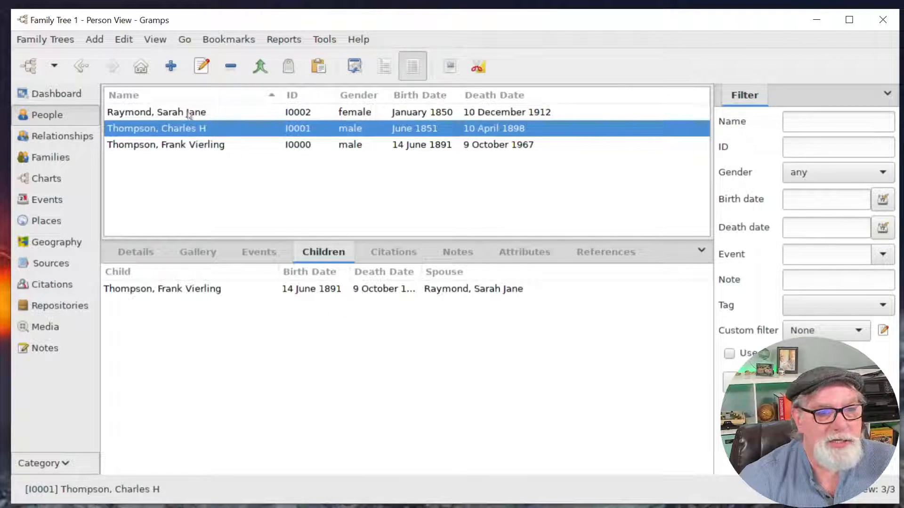
click(190, 113)
click(197, 132)
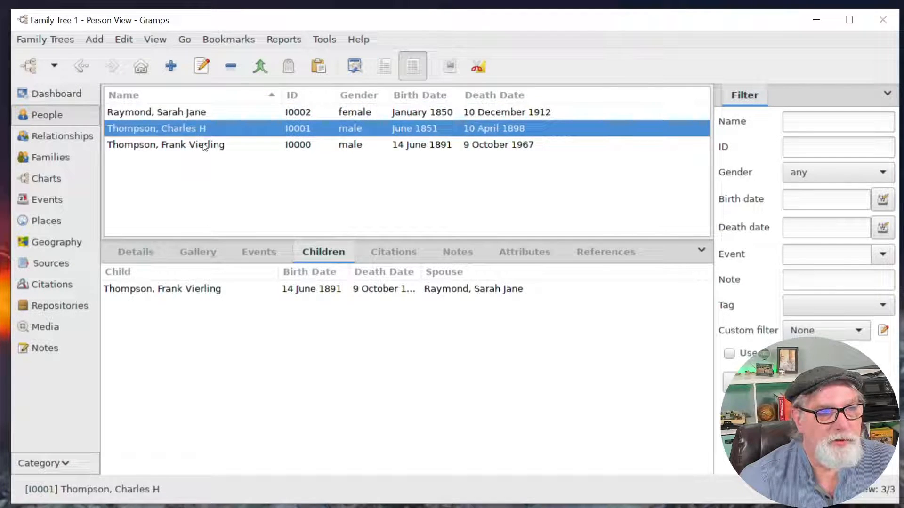
click(217, 145)
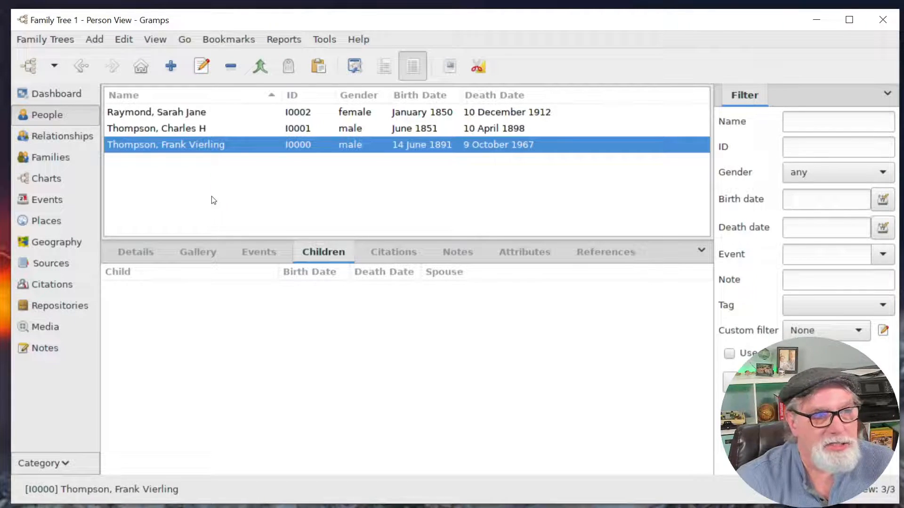
Try the surname-grouped view, toggling the Thompson and Raymond groups, then return to the flat person list.
click(385, 69)
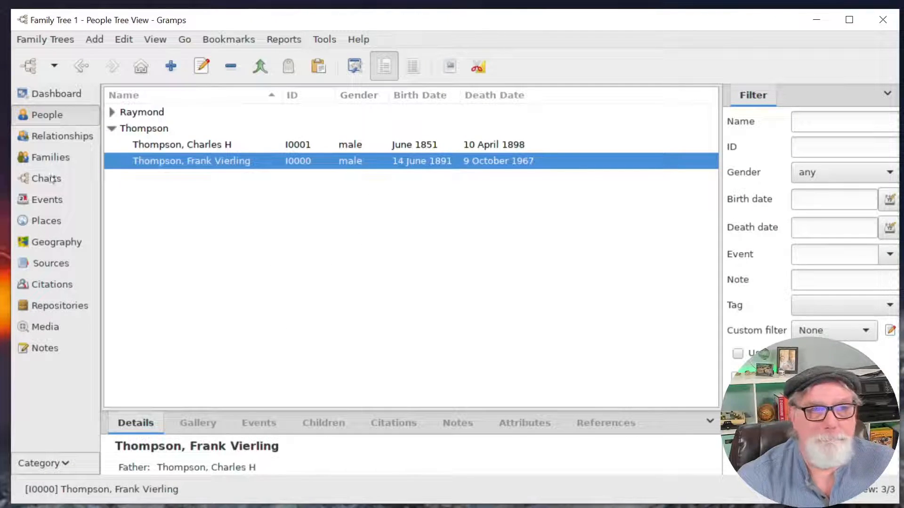
click(112, 129)
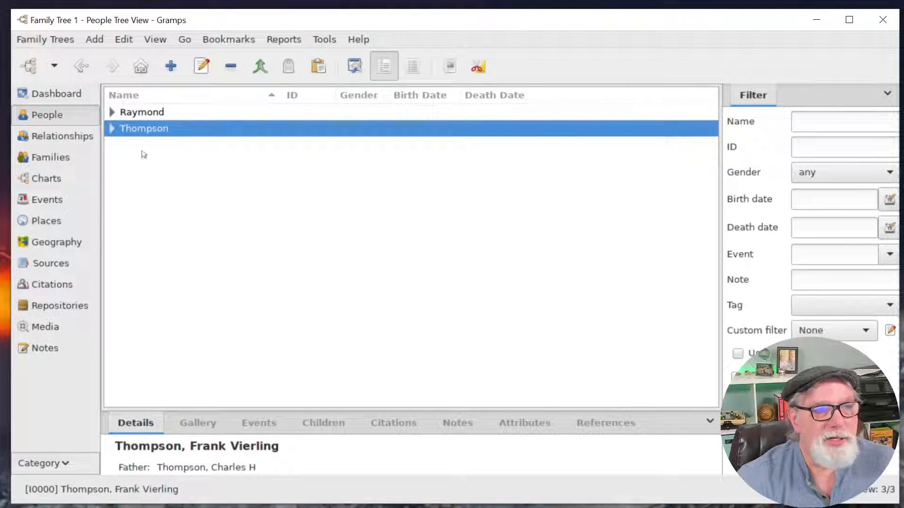
click(112, 112)
click(112, 112)
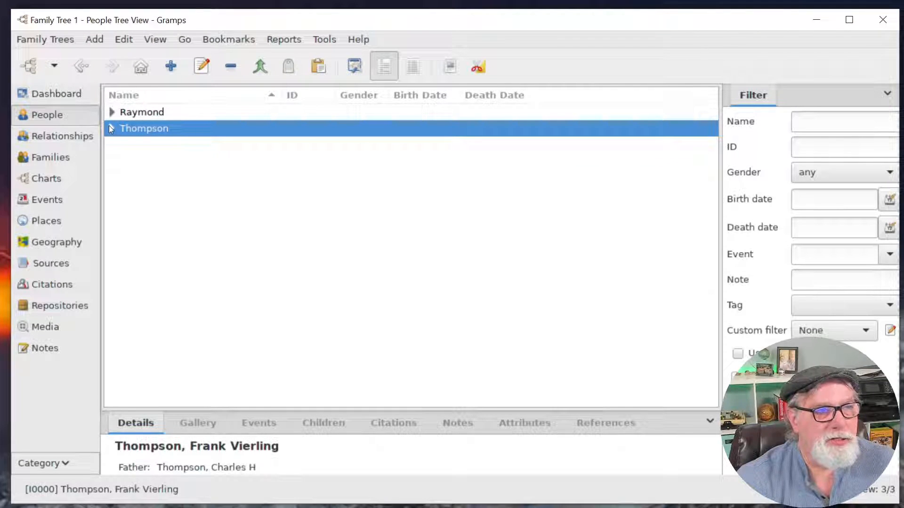
click(111, 128)
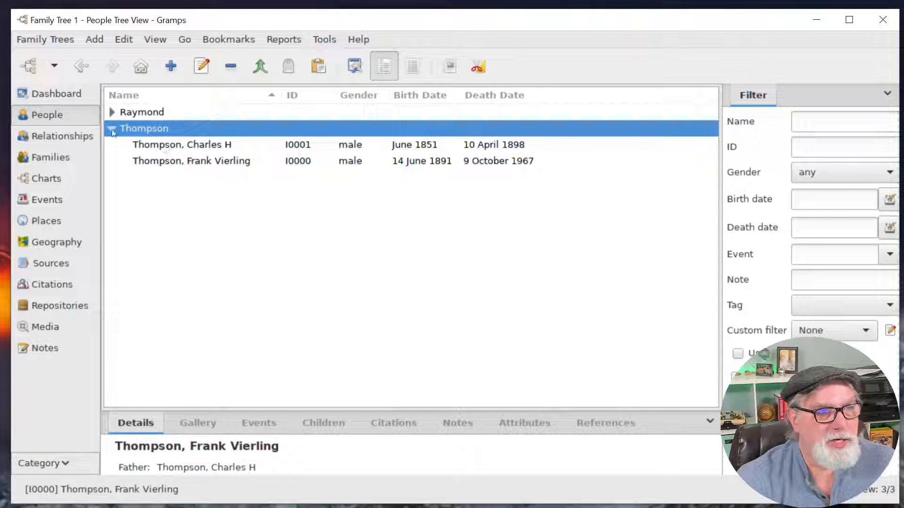
click(111, 128)
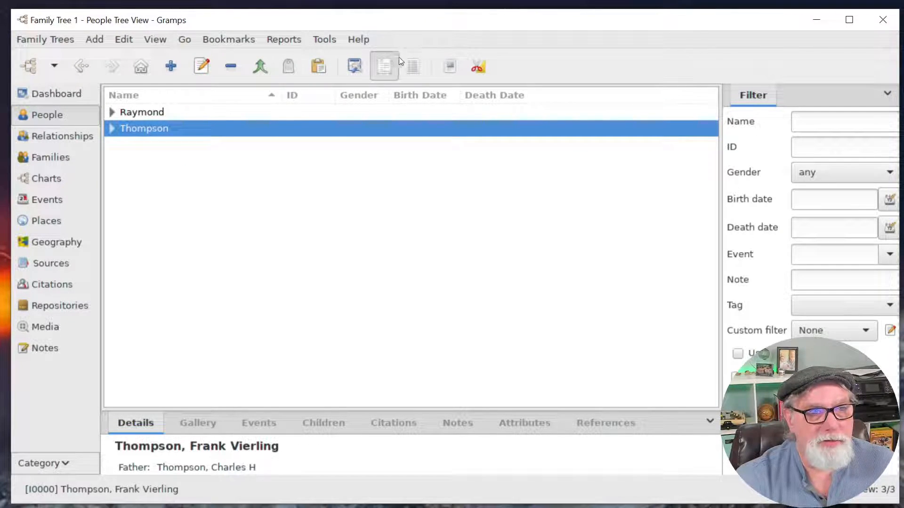
click(414, 67)
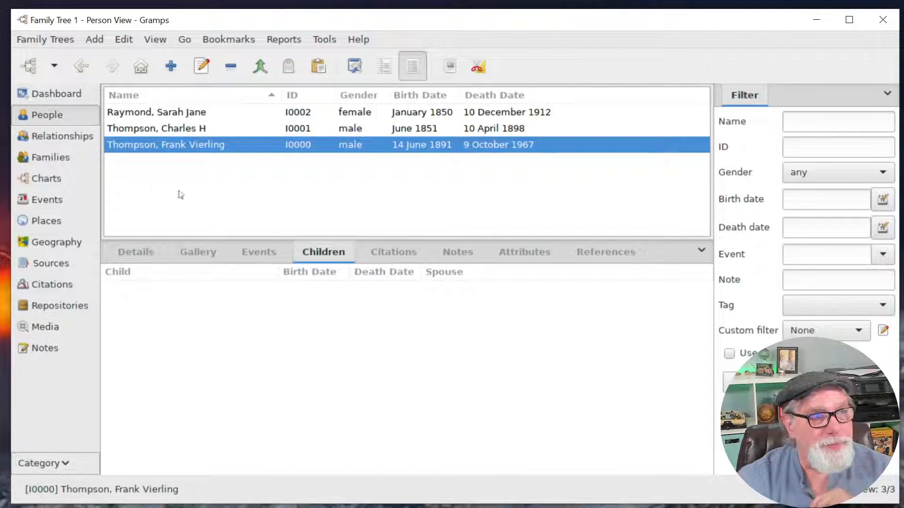
Browse Relationships and Events, then show family F0000's events and open it for editing.
click(62, 136)
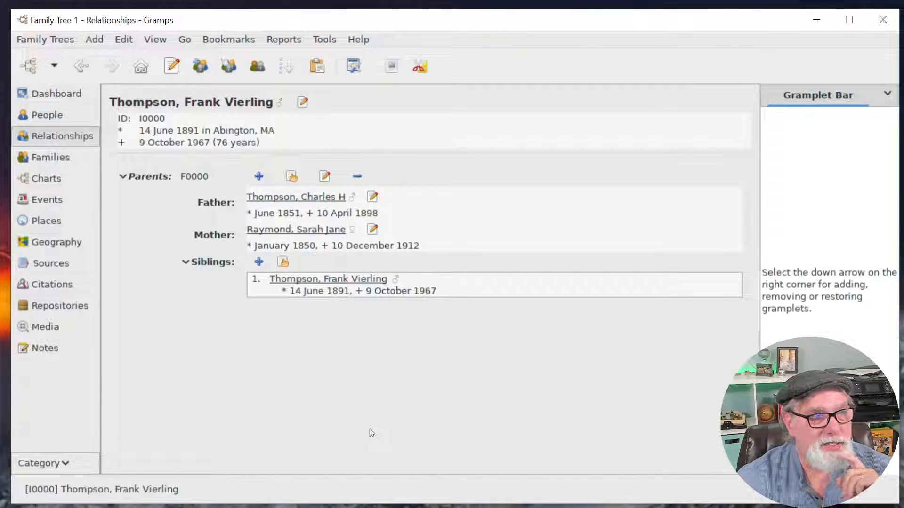
click(49, 200)
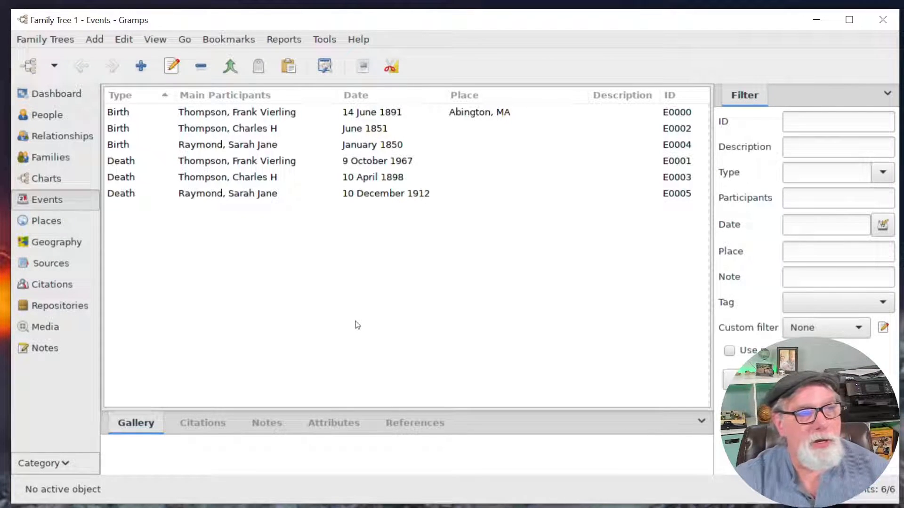
click(62, 158)
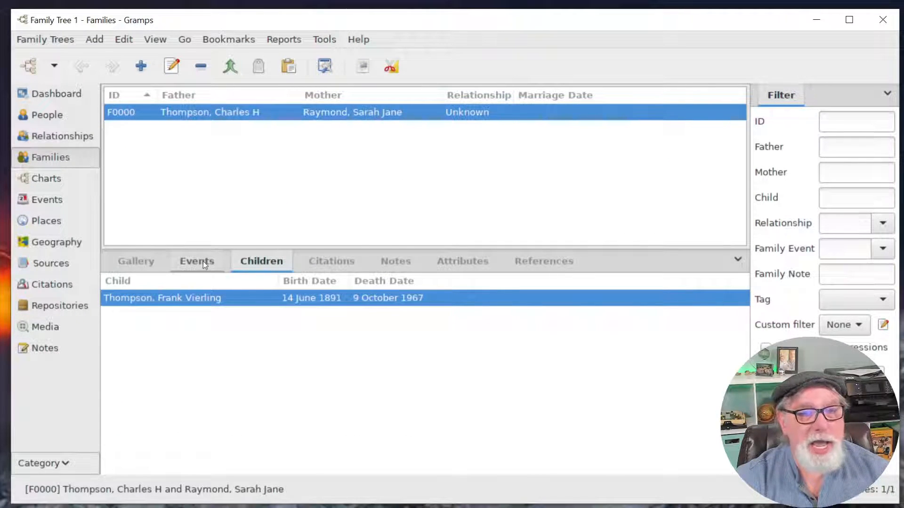
click(203, 261)
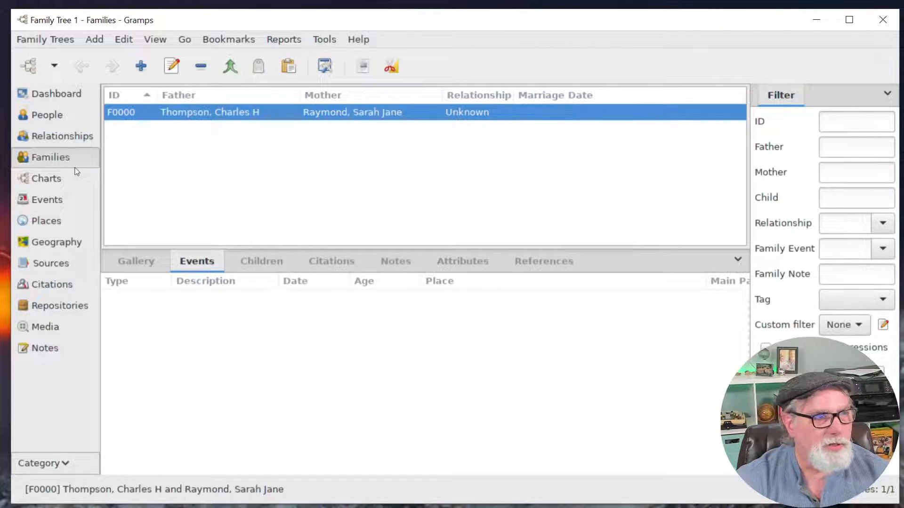
double_click(336, 110)
Enlarge the family editor's Events tab and select the family's own events group.
drag(500, 213, 428, 82)
click(273, 264)
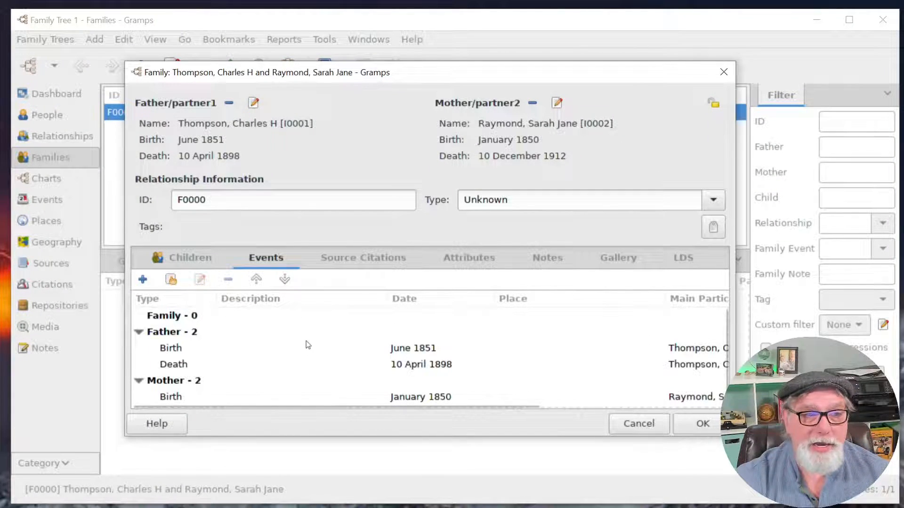
scroll(305, 341, down, 1)
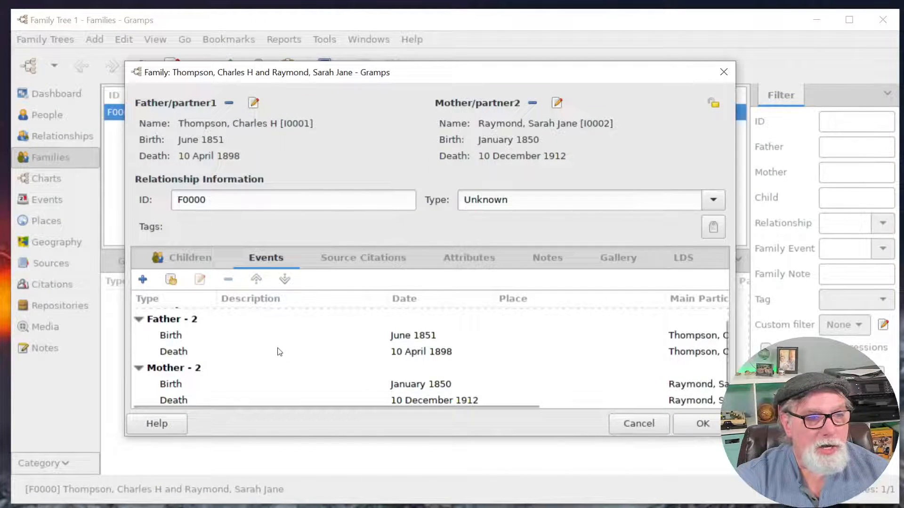
drag(485, 74, 420, 26)
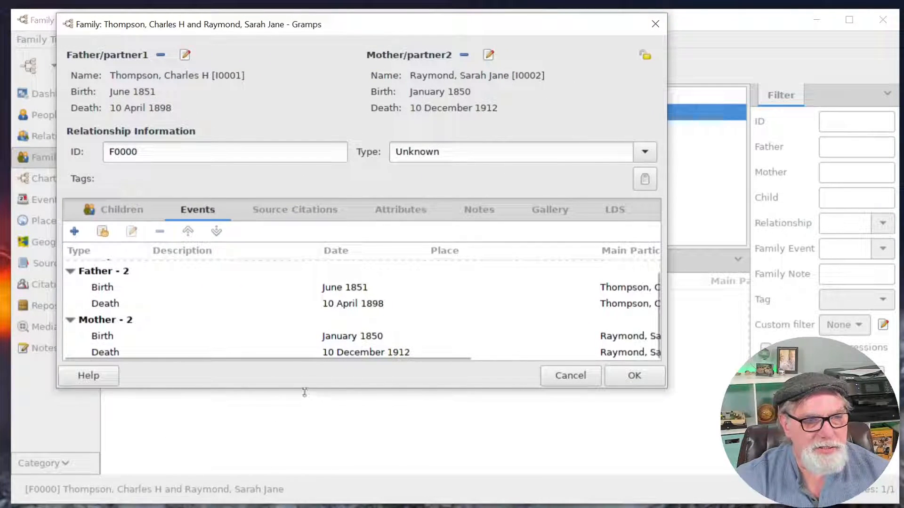
drag(304, 392, 315, 470)
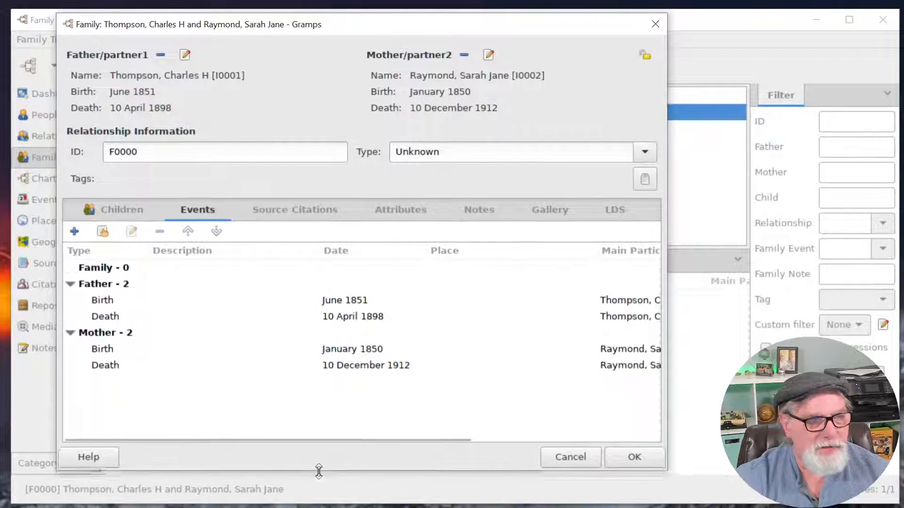
click(70, 333)
click(71, 284)
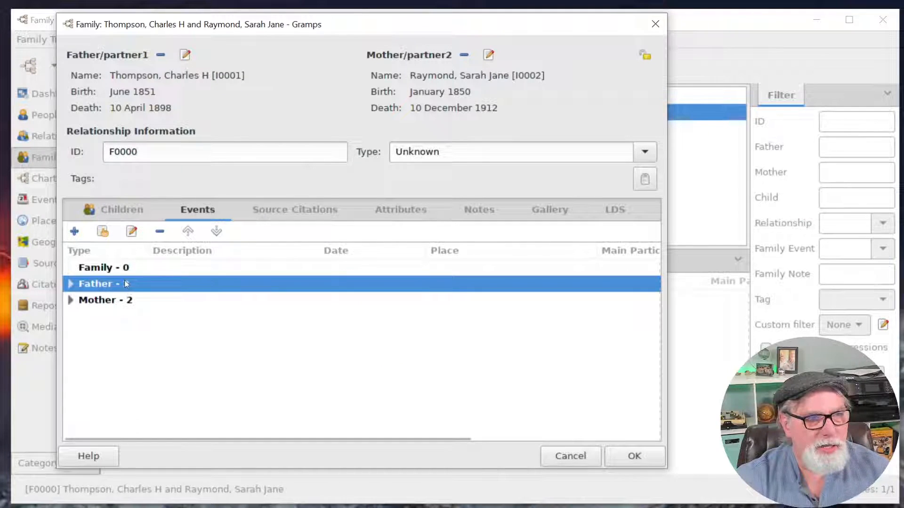
click(112, 271)
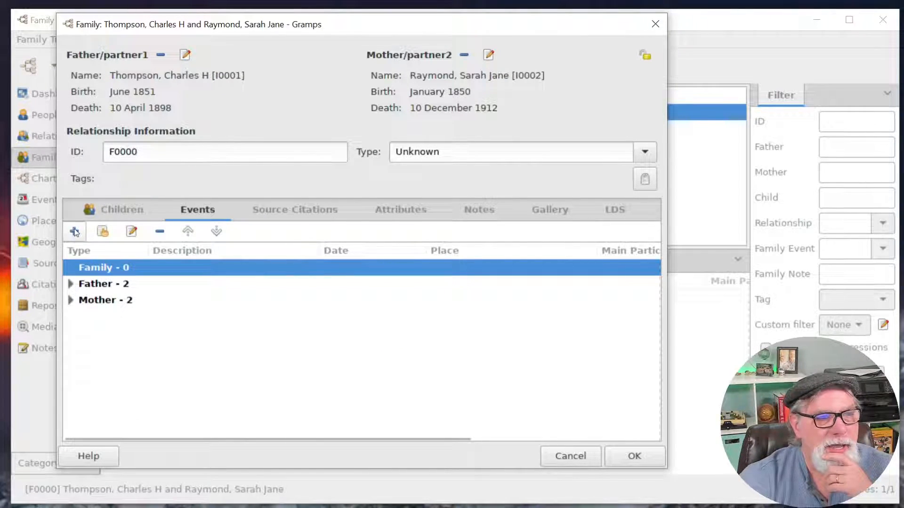
Add a Marriage event with role Family dated 18 sep 1889, fixing the mistyped day.
click(75, 232)
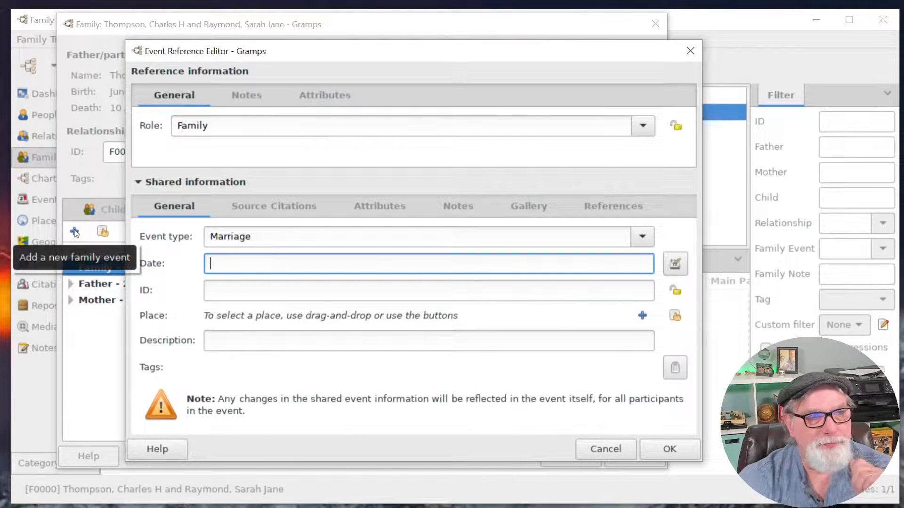
drag(553, 51, 546, 24)
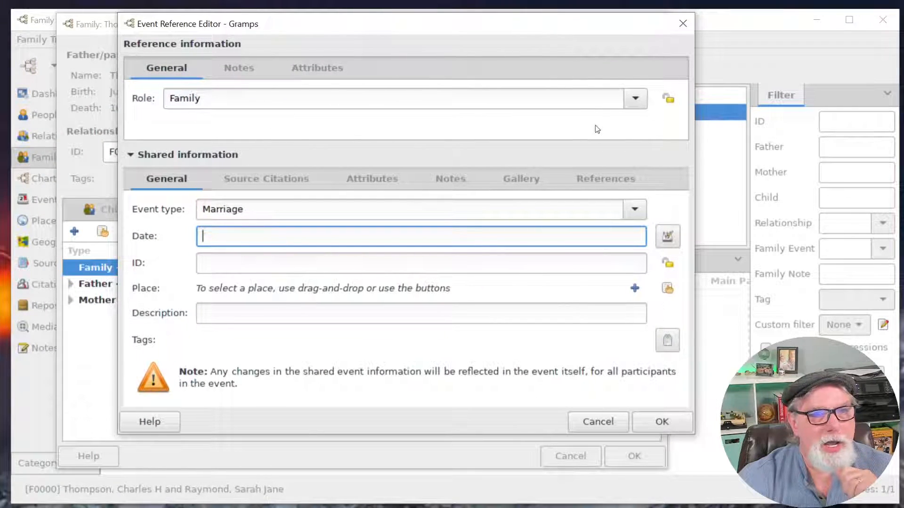
click(639, 104)
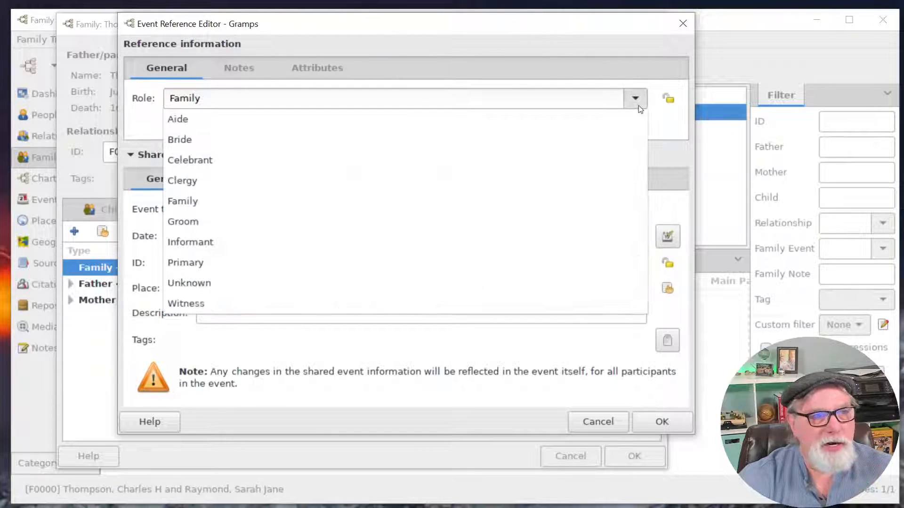
click(191, 97)
drag(473, 35, 502, 78)
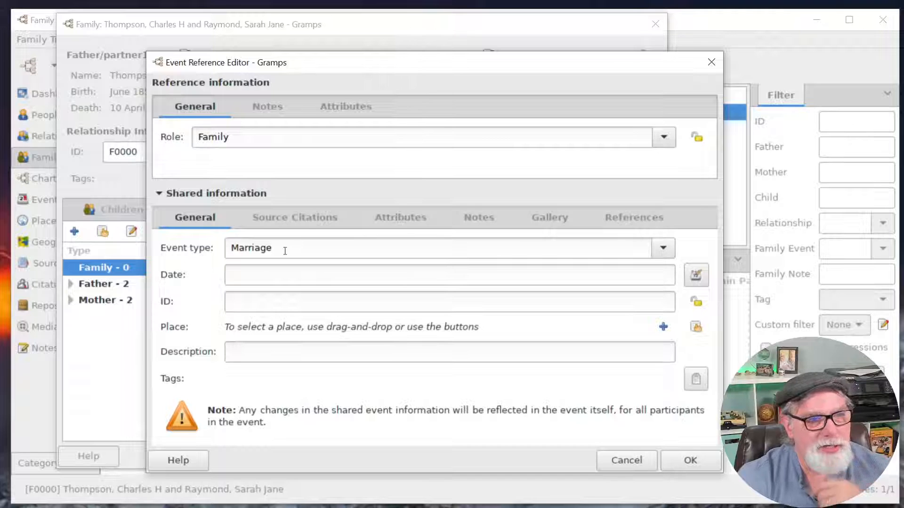
click(289, 273)
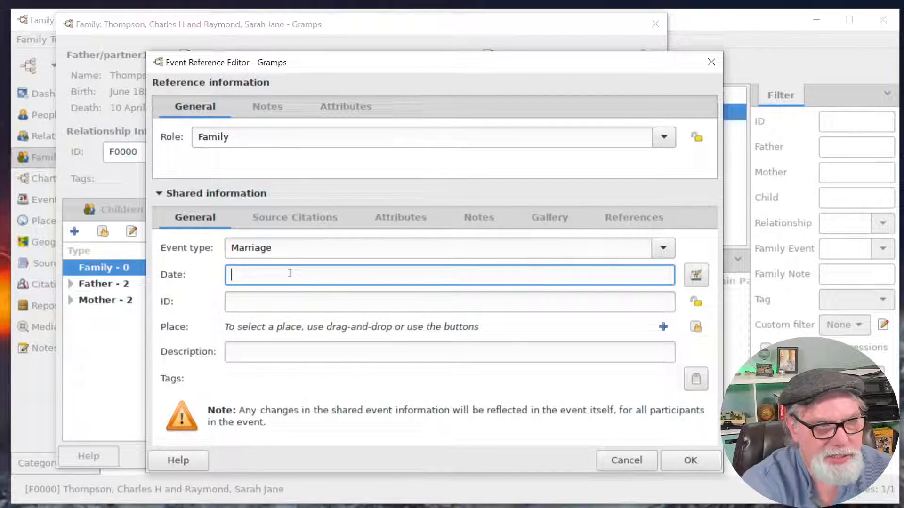
text(q8 )
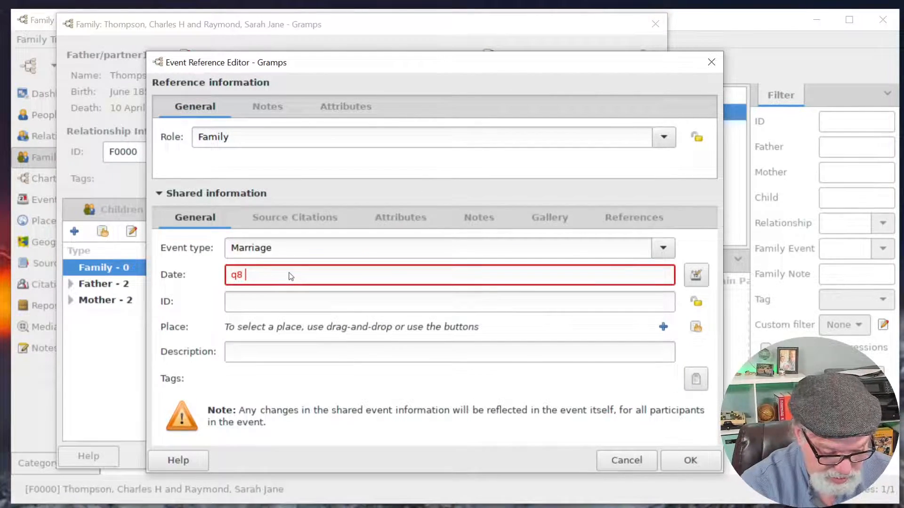
text(sep 1889)
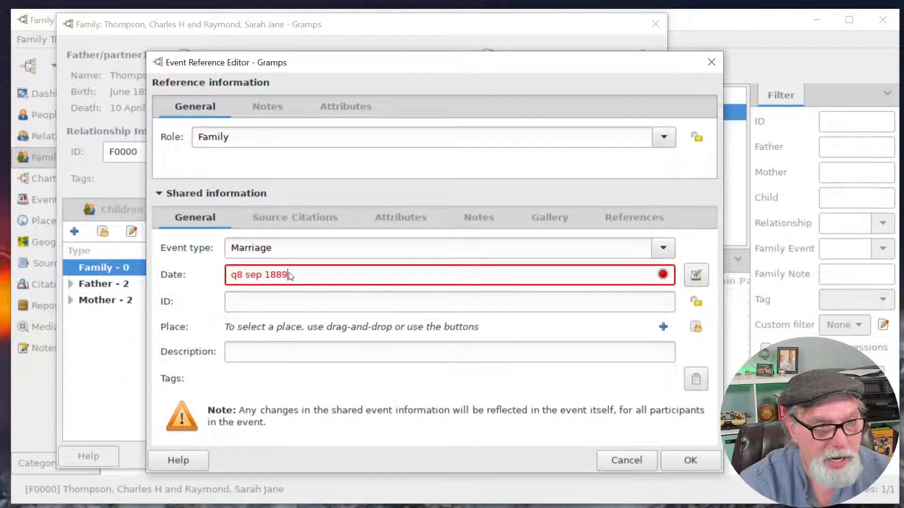
click(237, 274)
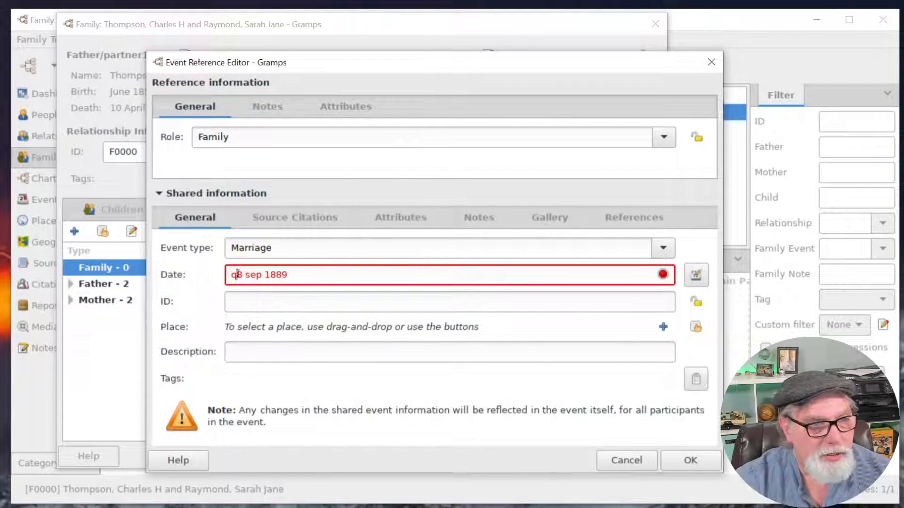
key(BackSpace)
text(1)
click(266, 306)
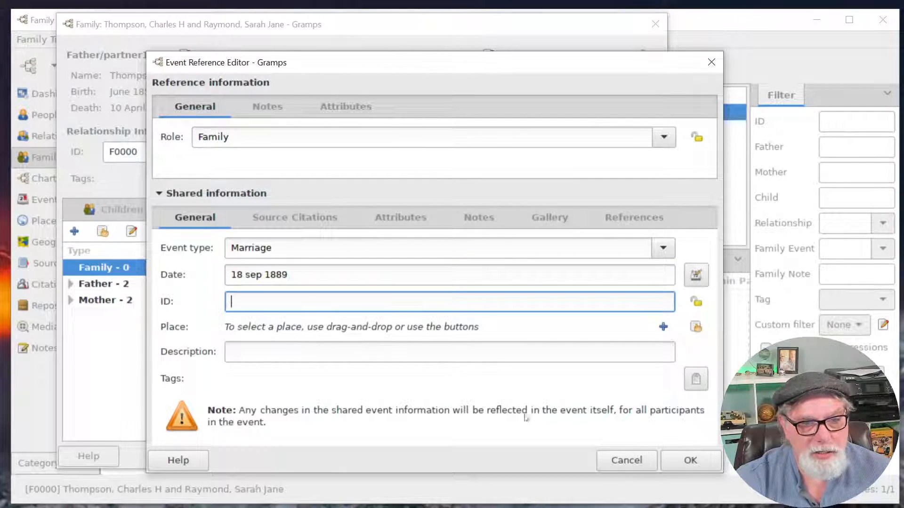
click(691, 460)
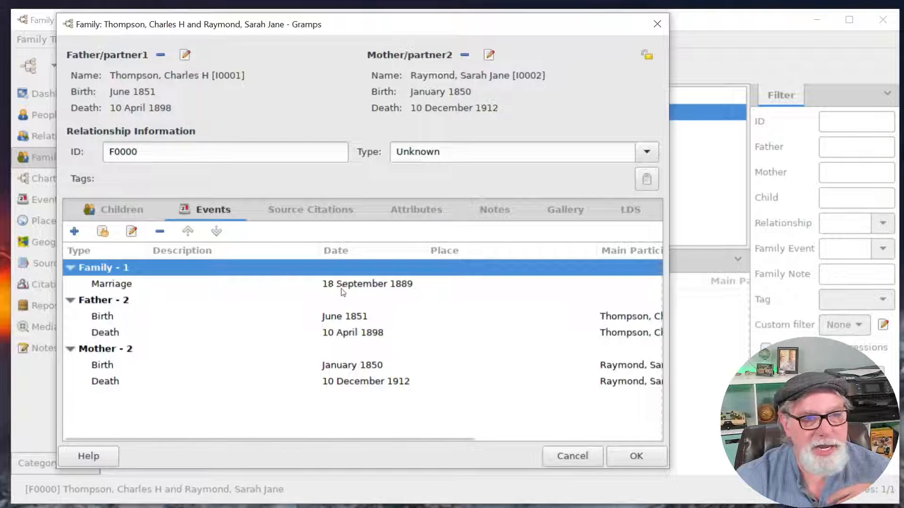
Reopen the new Marriage event to check it, then close it.
click(402, 285)
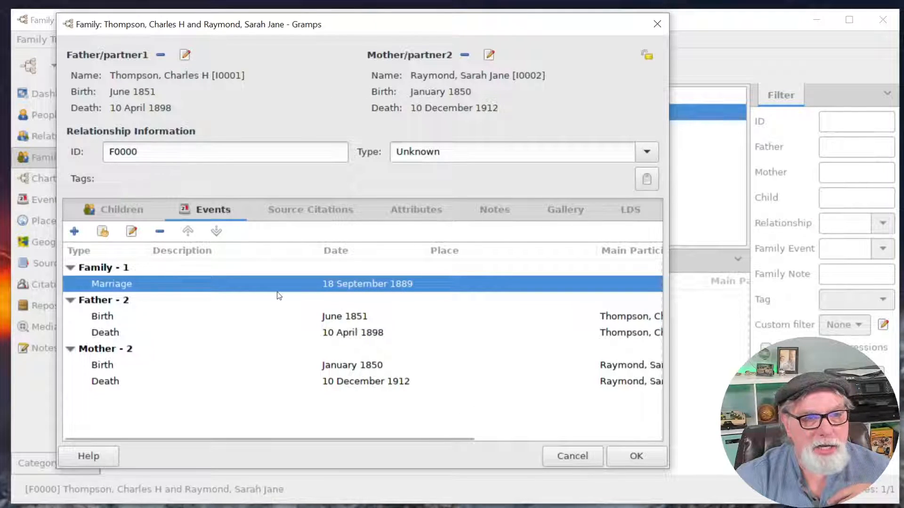
double_click(297, 285)
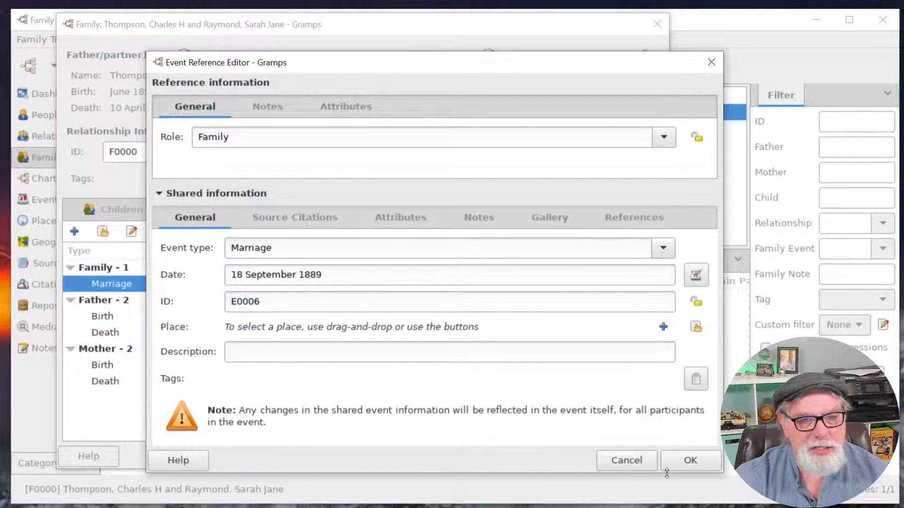
click(690, 461)
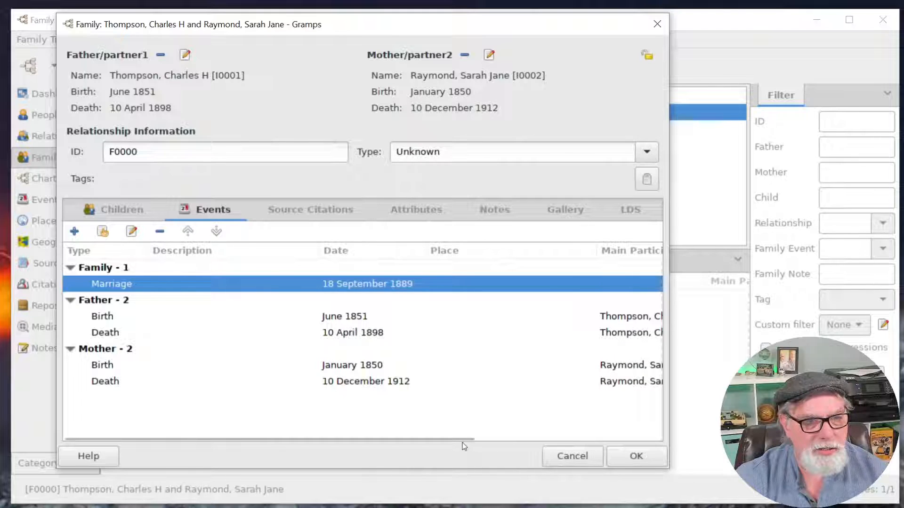
drag(463, 444, 654, 445)
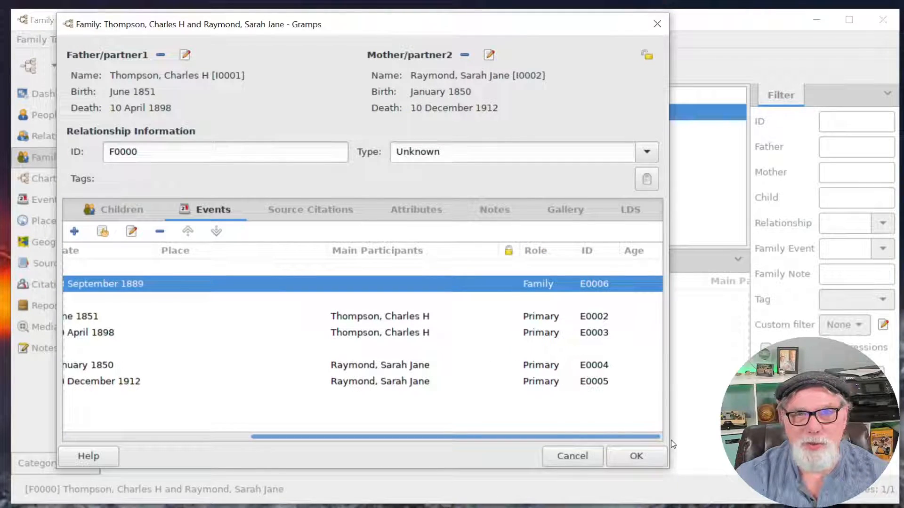
drag(619, 437, 433, 429)
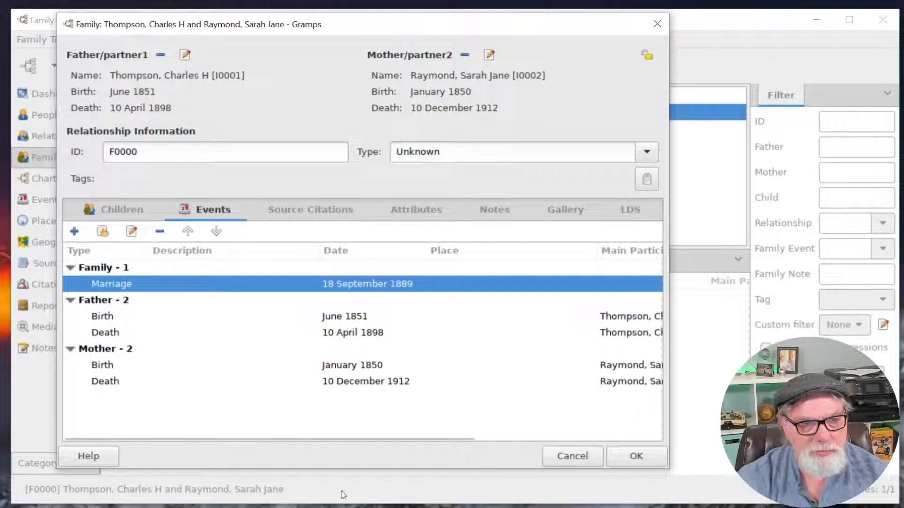
Save the family, then review the Marriage event's Notes, Gallery, Attributes and References tabs.
click(629, 456)
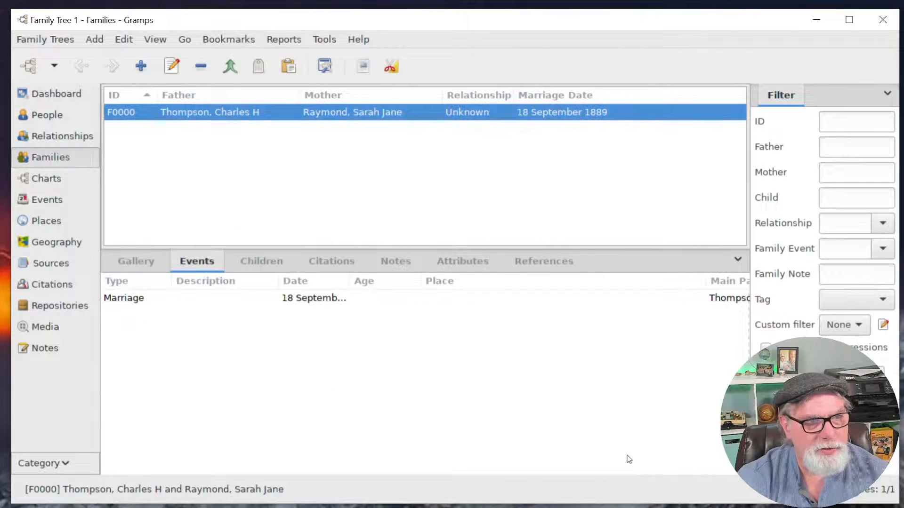
double_click(317, 303)
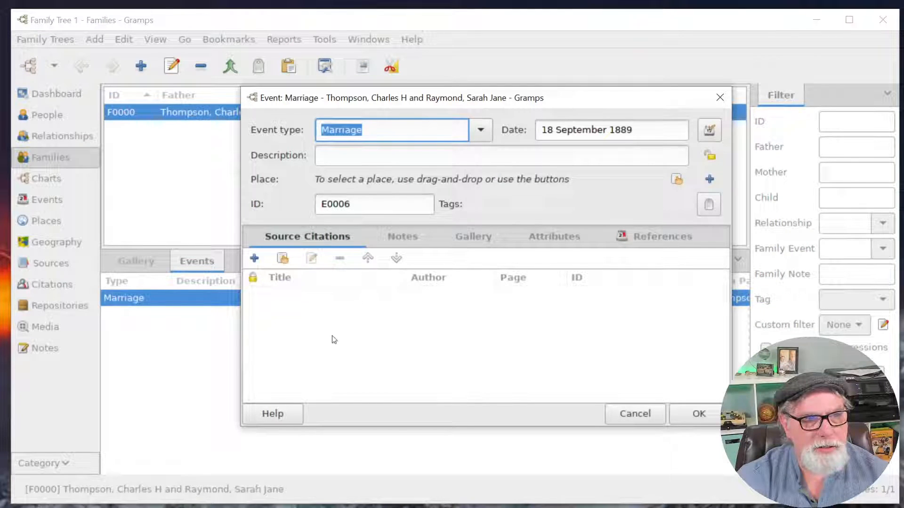
click(402, 236)
click(479, 236)
click(540, 238)
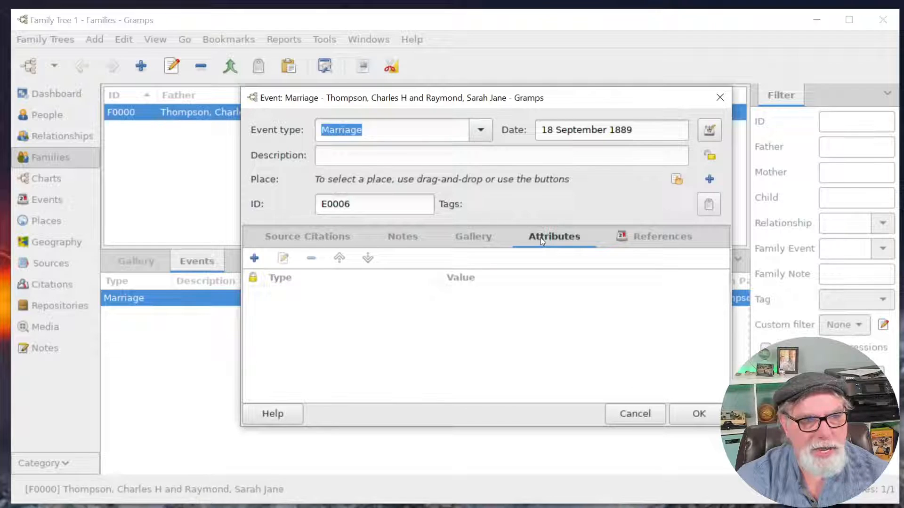
click(640, 233)
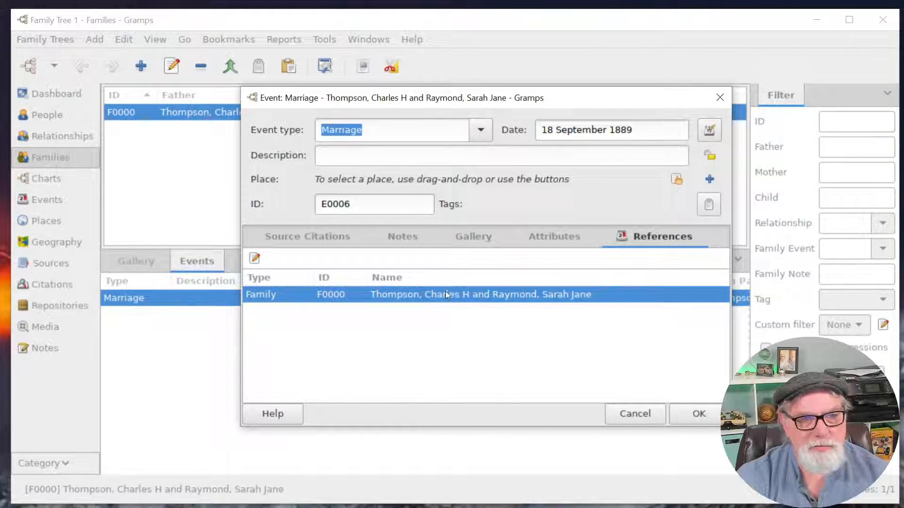
drag(580, 104, 522, 105)
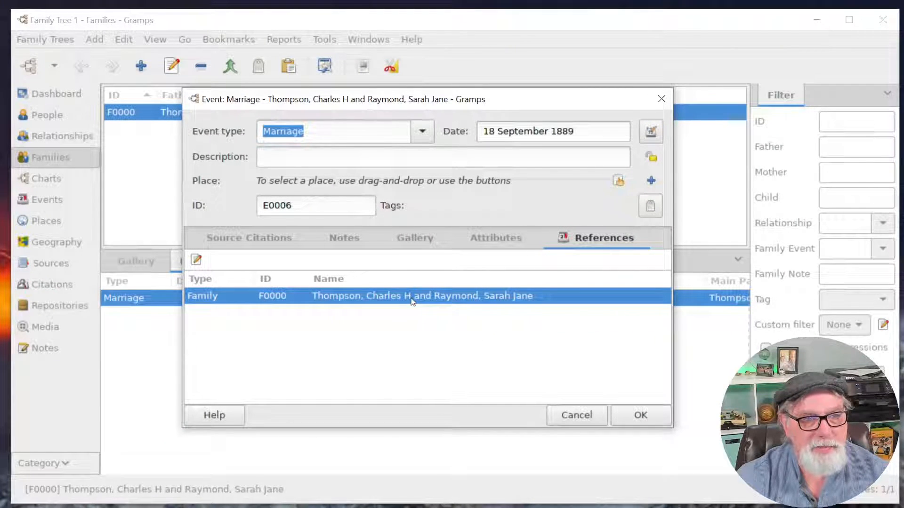
click(638, 416)
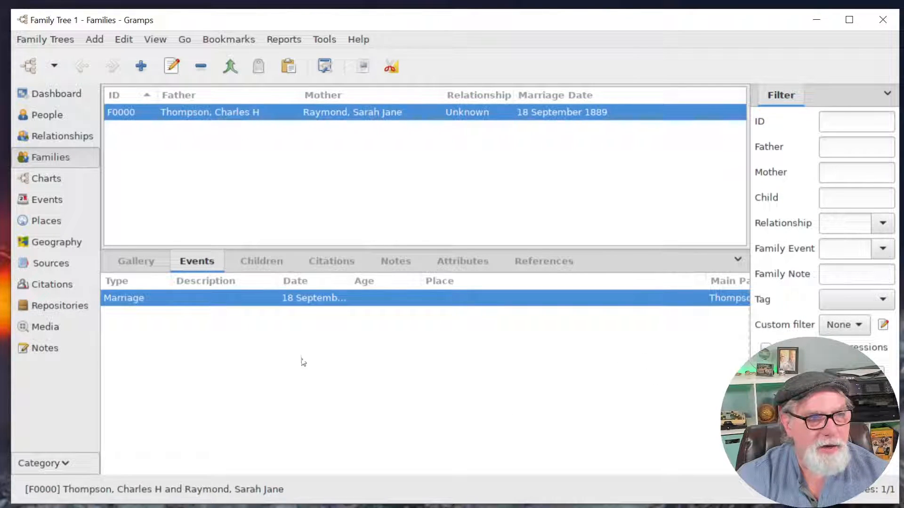
double_click(338, 297)
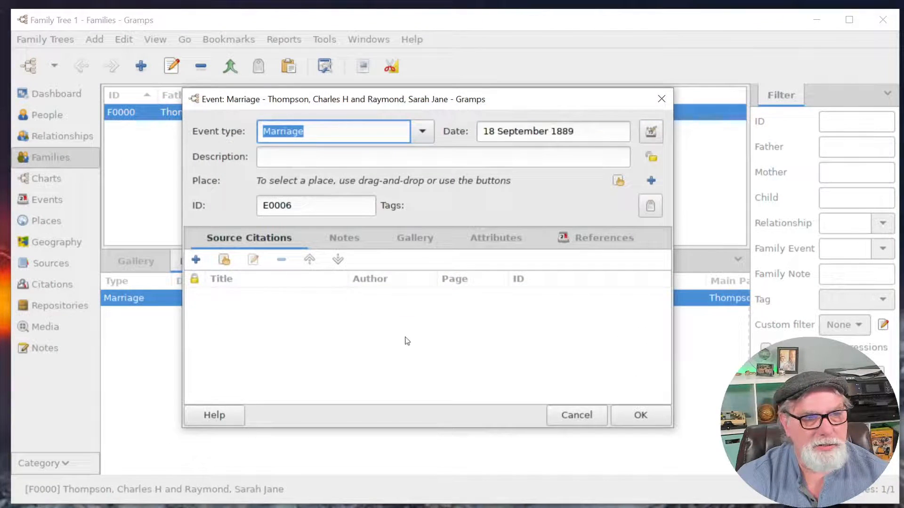
click(633, 415)
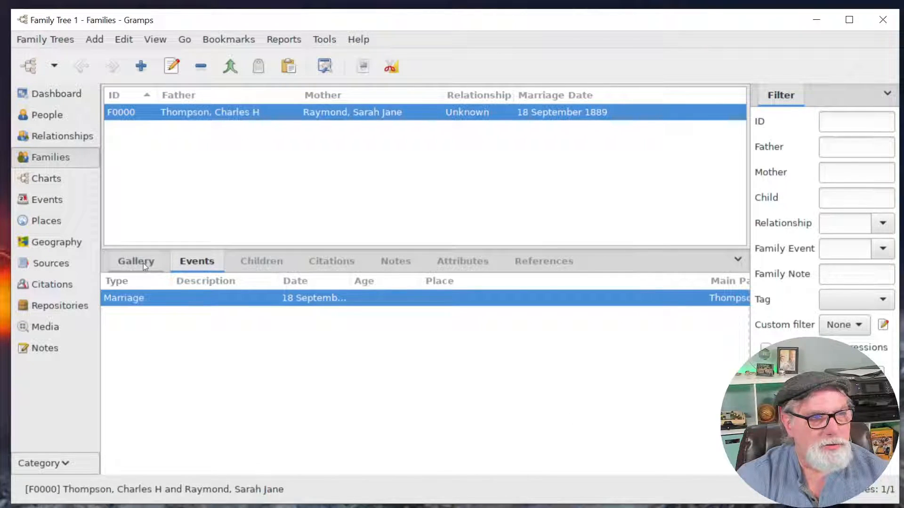
In the Events list, review the Marriage event's tabs and widen Main Participants to show full names.
click(52, 199)
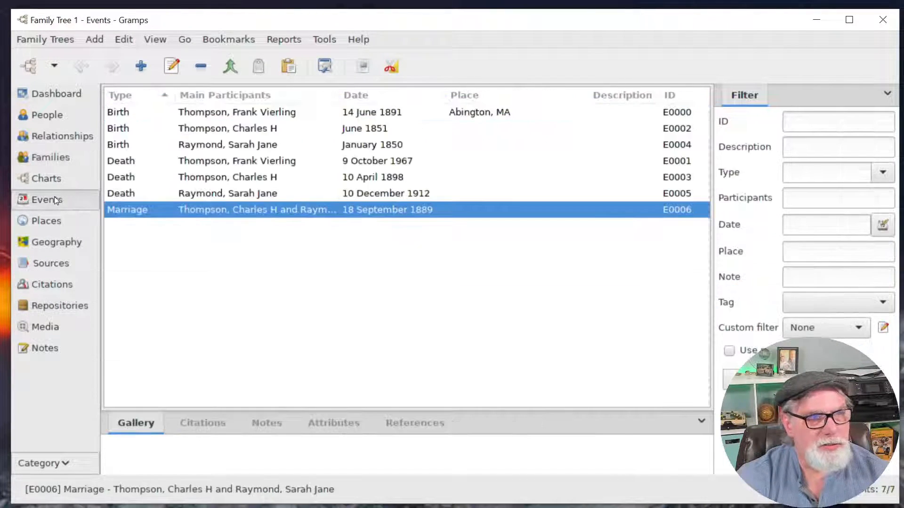
double_click(132, 209)
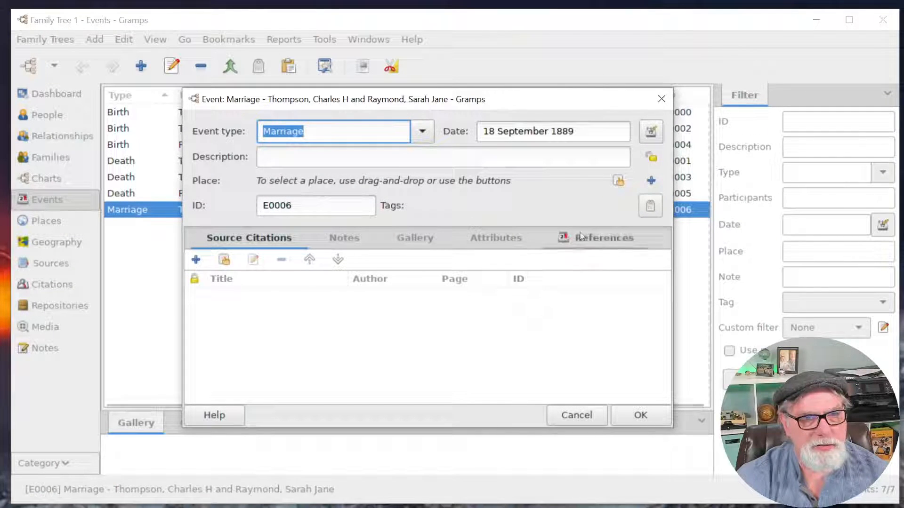
click(344, 238)
click(414, 237)
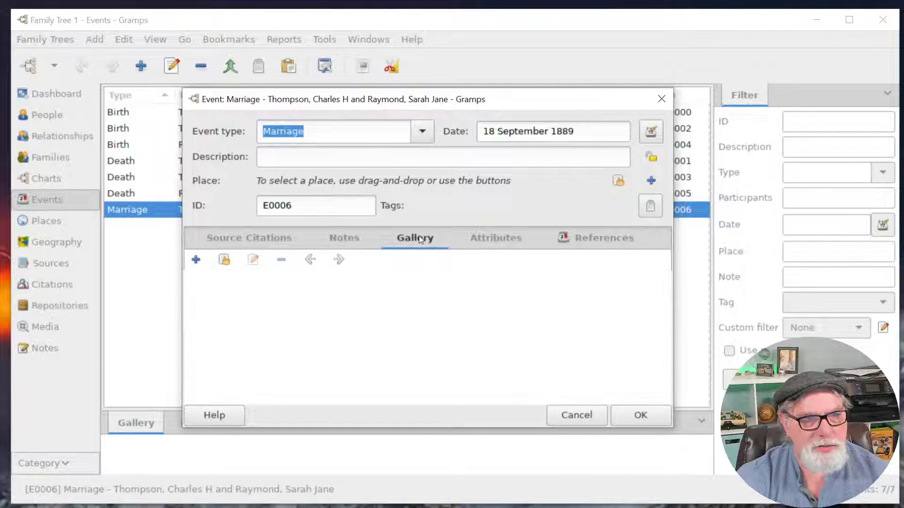
click(464, 239)
click(571, 243)
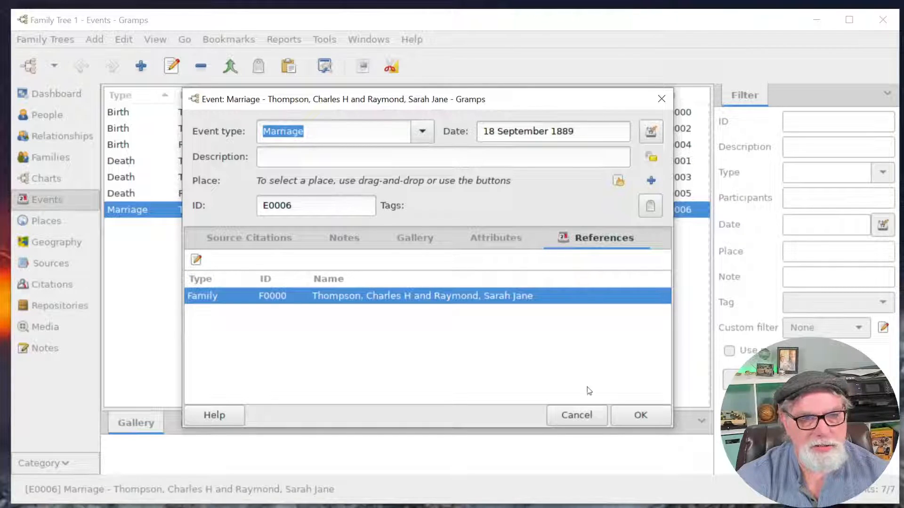
click(639, 416)
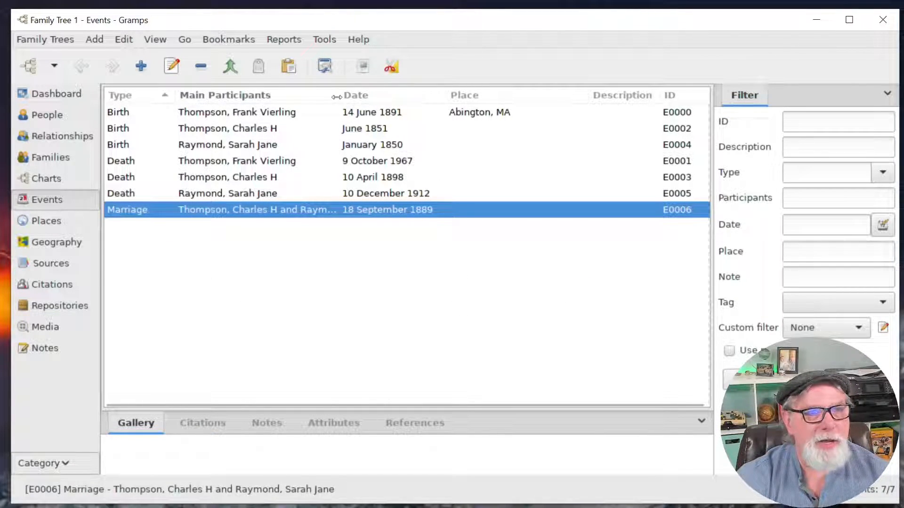
drag(348, 101, 421, 101)
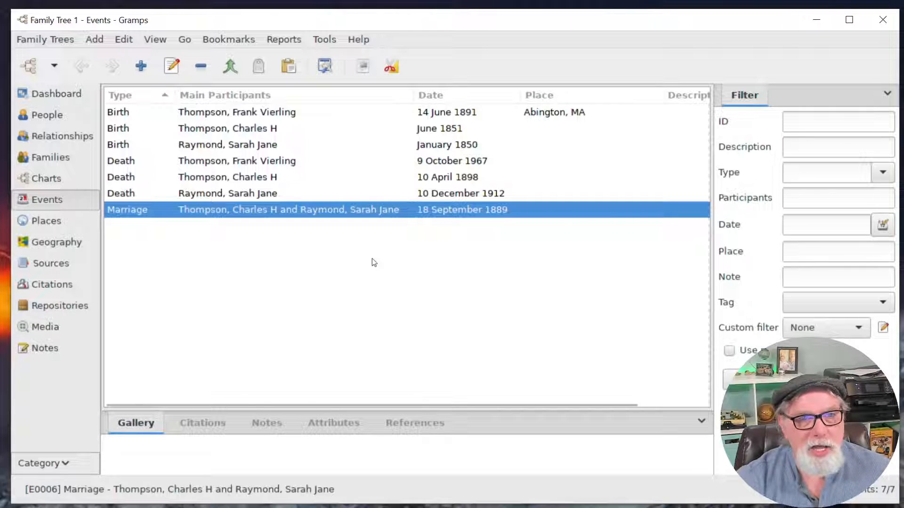
drag(636, 403, 494, 394)
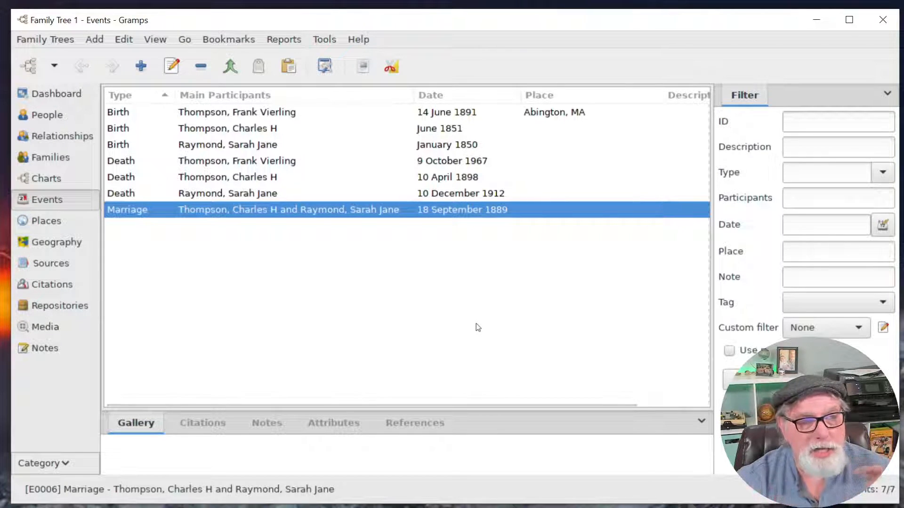
Switch back to the Families list, briefly opening and dismissing the filter sidebar options.
click(68, 160)
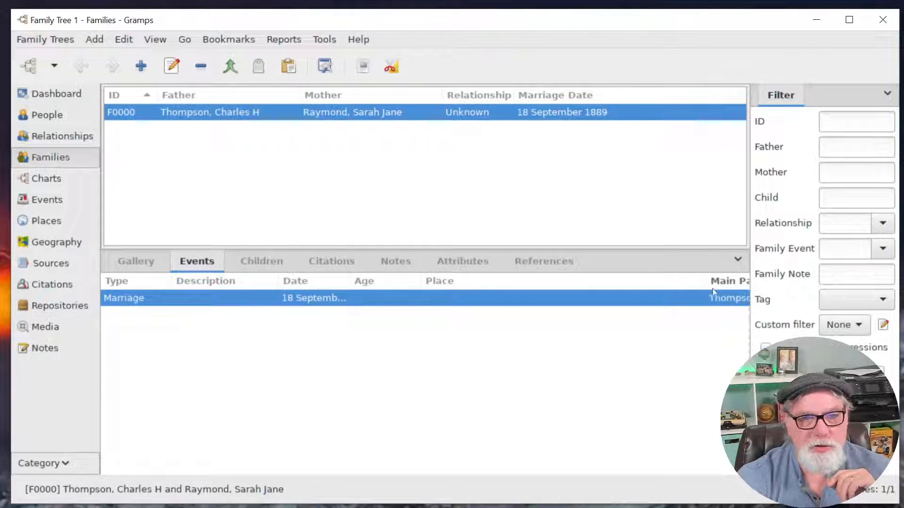
click(888, 94)
click(418, 452)
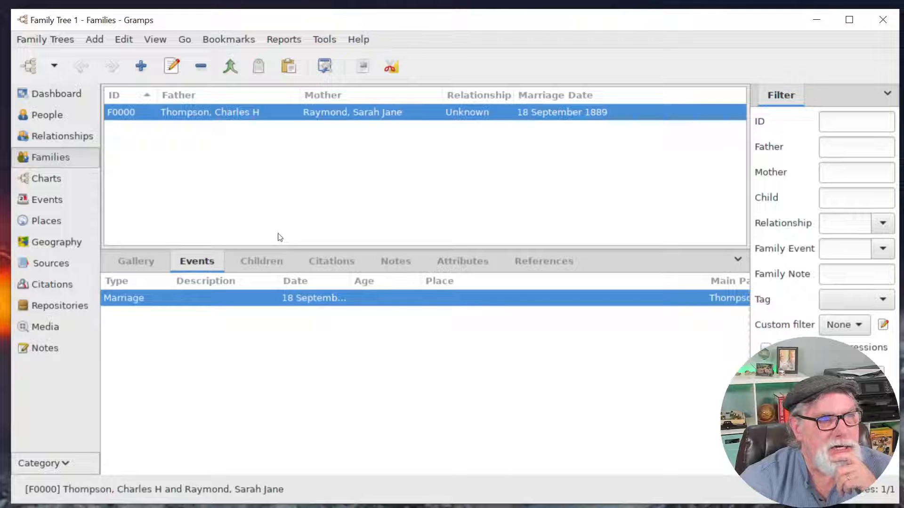
double_click(261, 112)
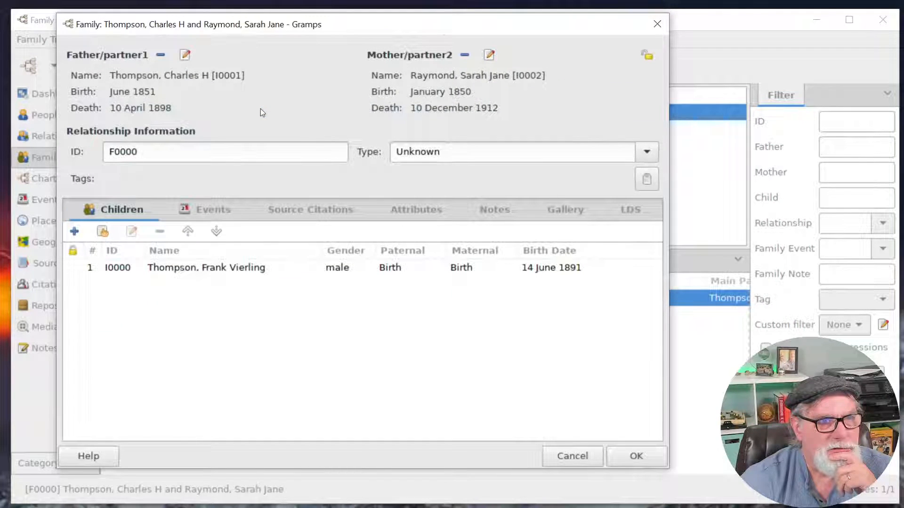
drag(381, 26, 423, 73)
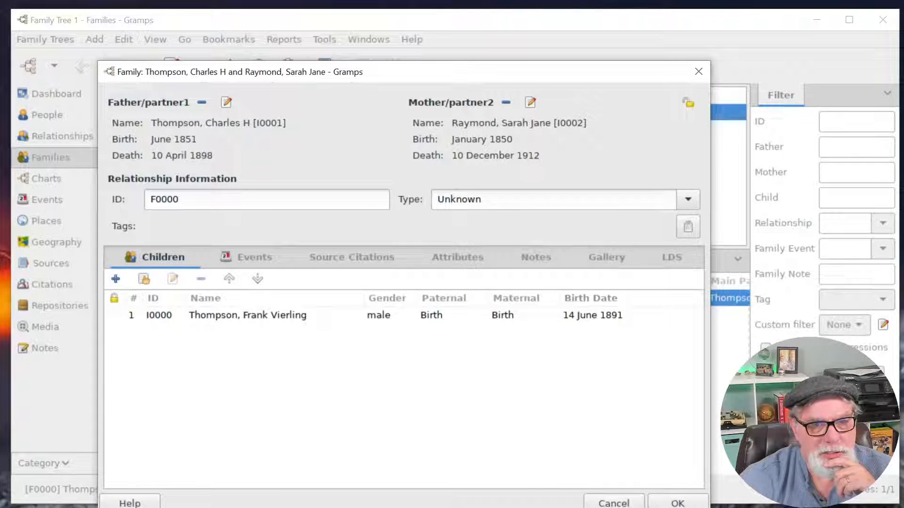
click(671, 503)
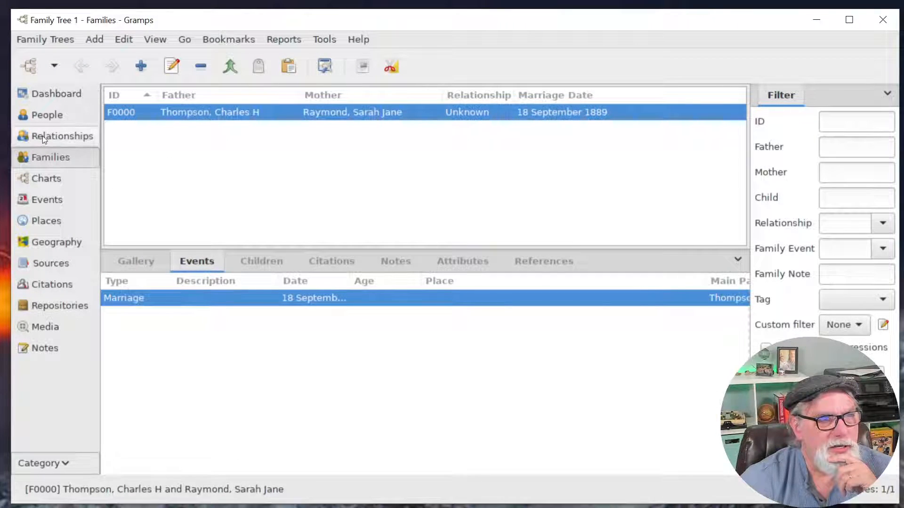
click(42, 135)
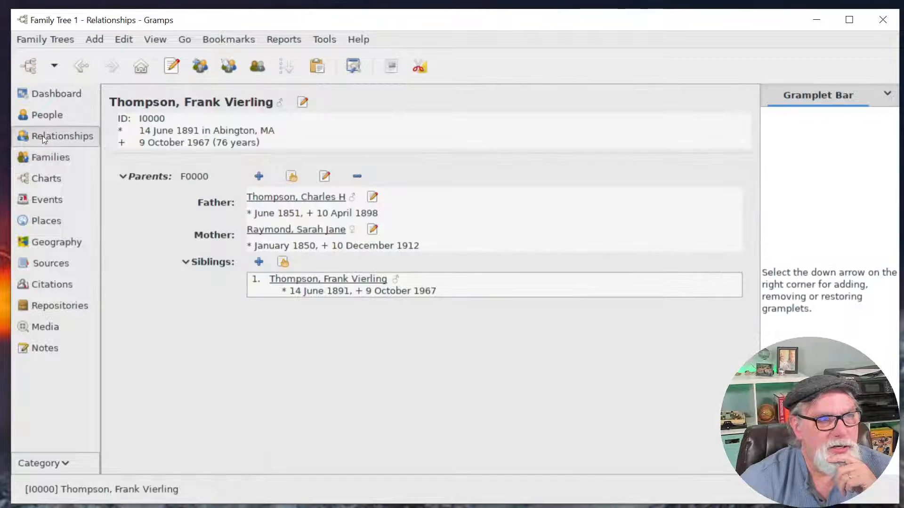
click(324, 198)
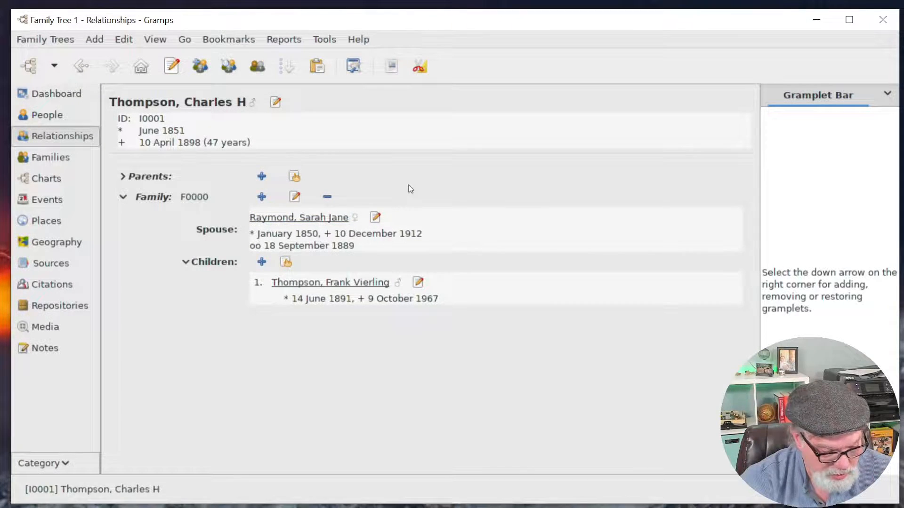
key(alt+Left)
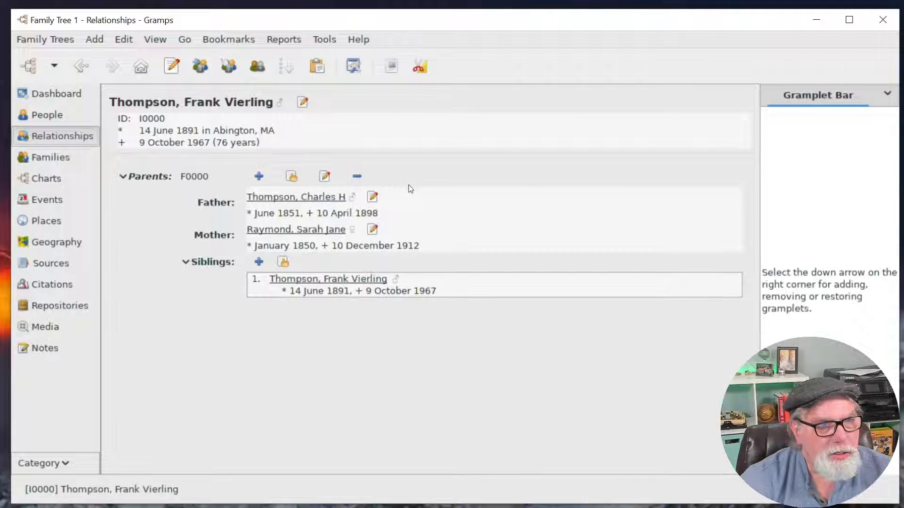
click(377, 198)
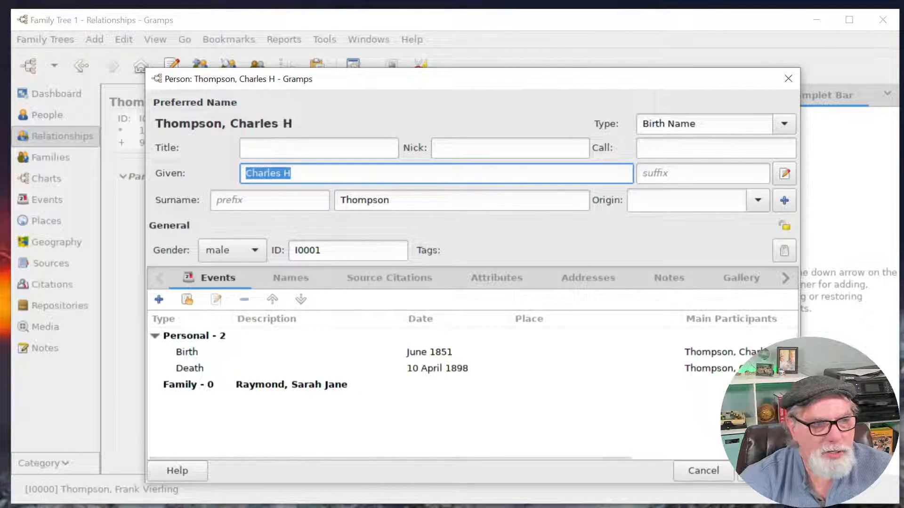
click(765, 471)
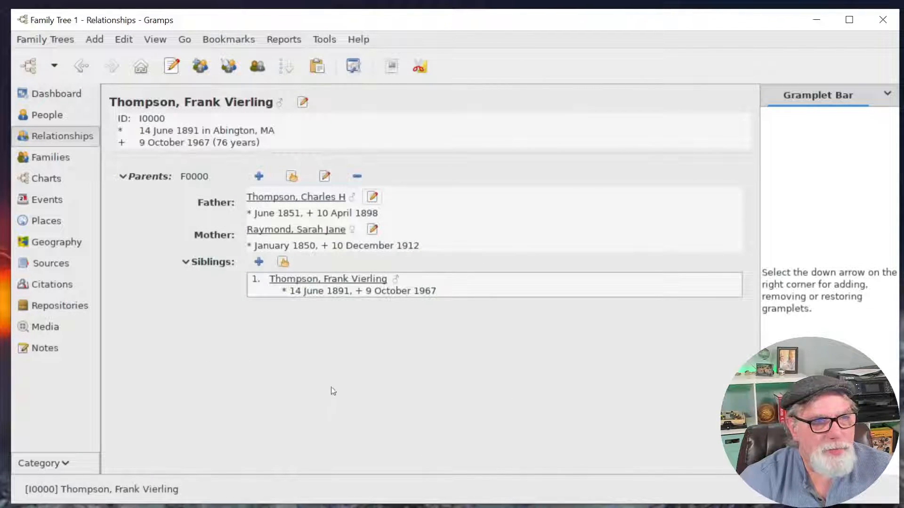
click(39, 161)
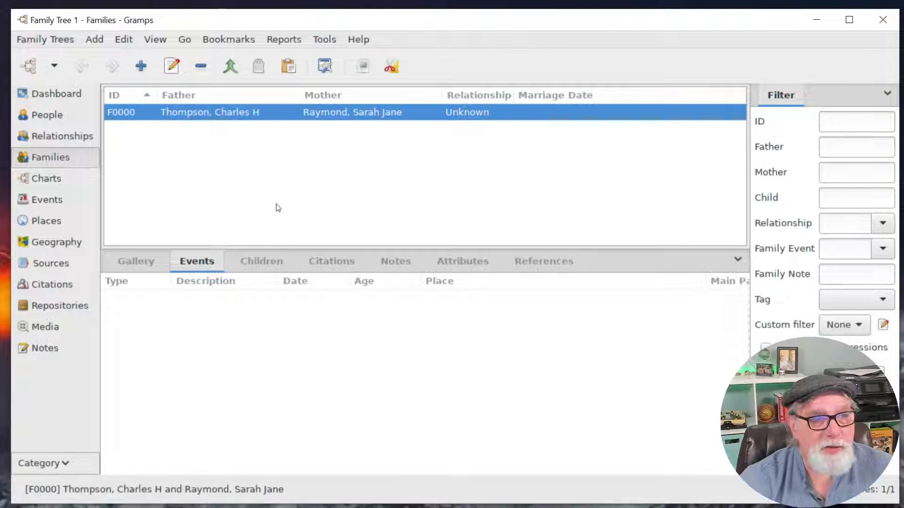
click(141, 66)
click(228, 104)
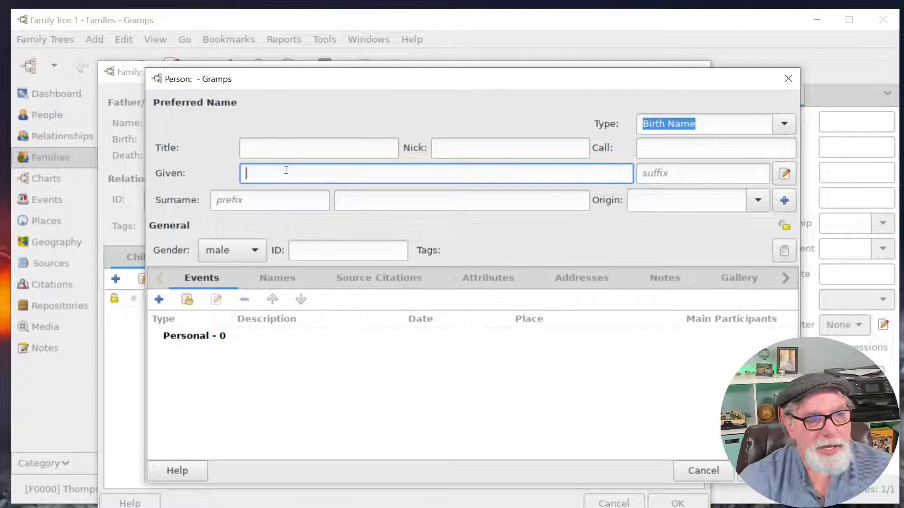
text(Daniel Hart5)
key(BackSpace)
key(BackSpace)
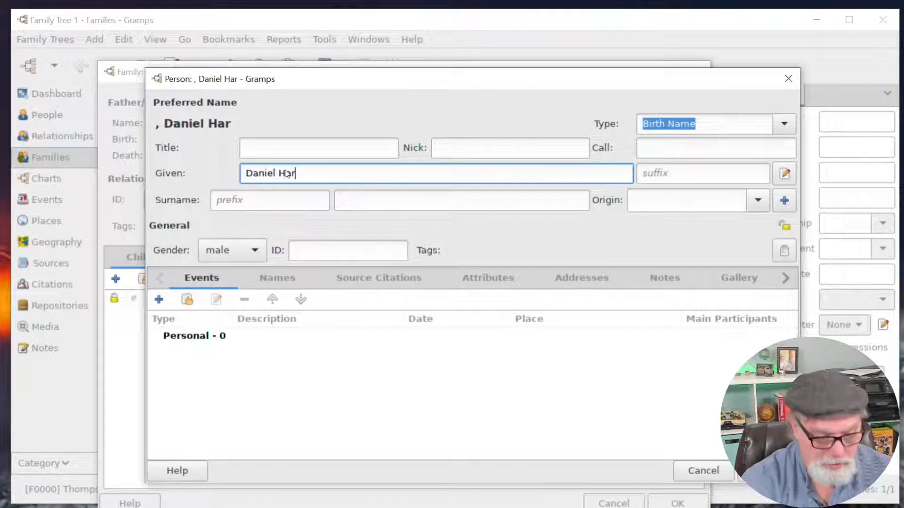
text(t)
key(Tab)
key(Tab)
key(Tab)
key(Tab)
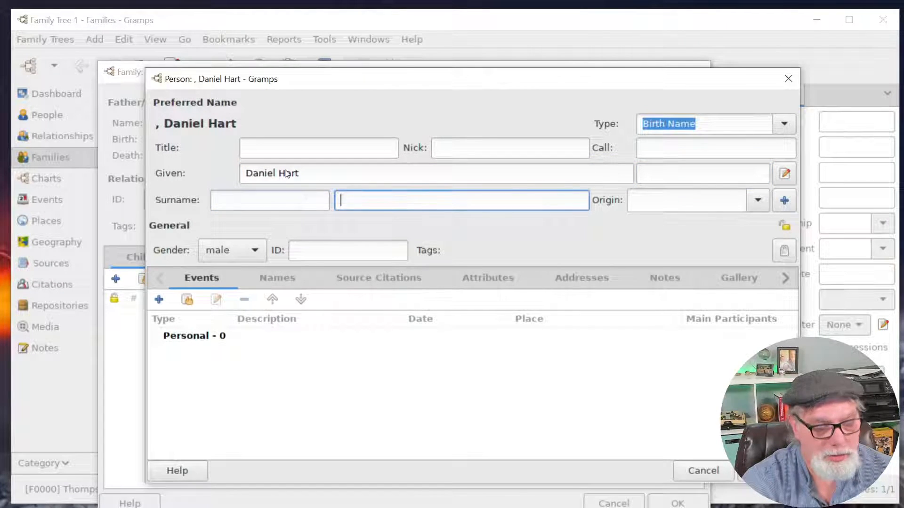
text(Thompson)
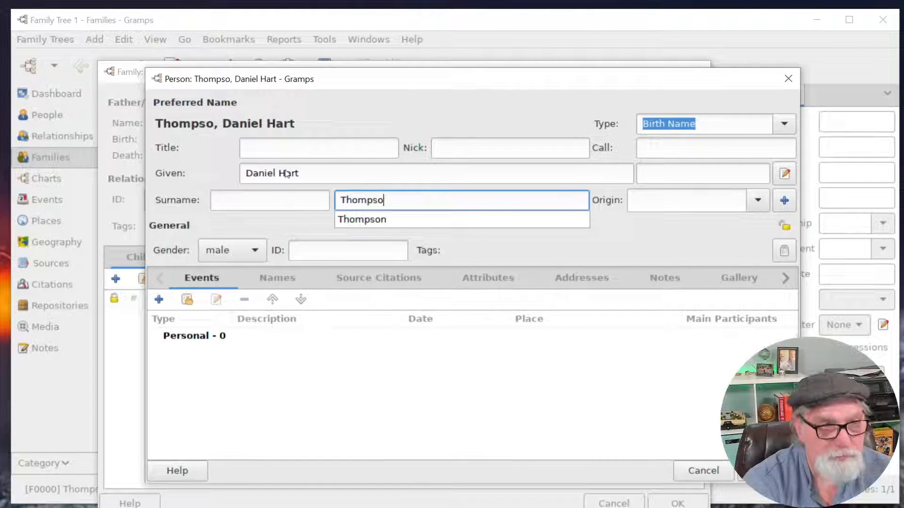
key(Tab)
key(Tab)
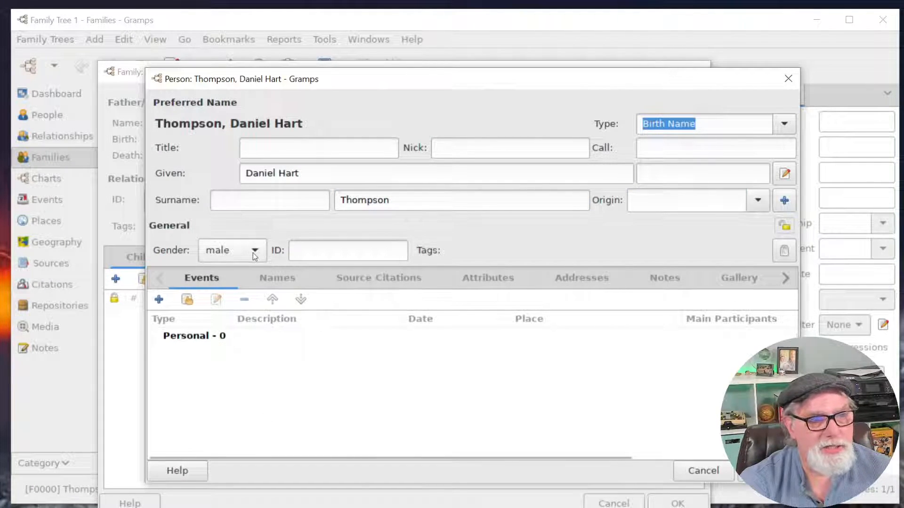
Add Daniel Hart's Birth on 1 june 1829 at new City place 'woburn, ma'.
click(160, 299)
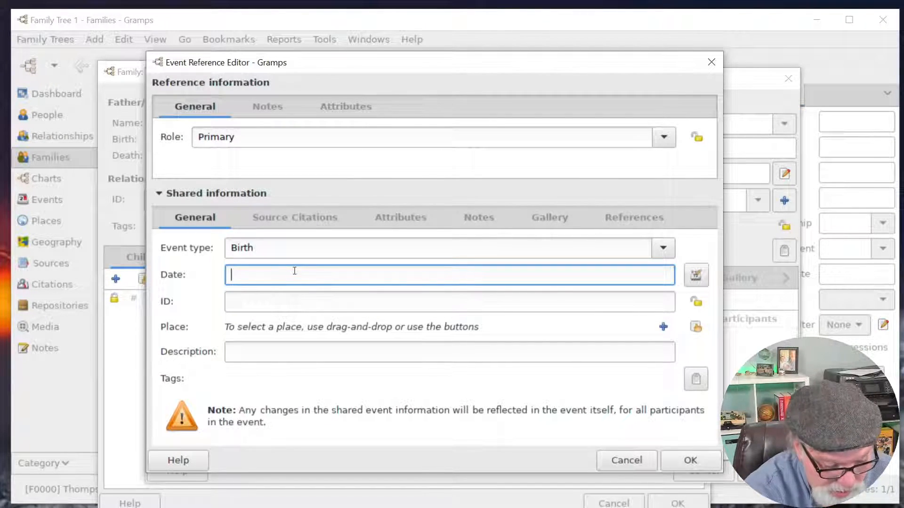
text(1 june )
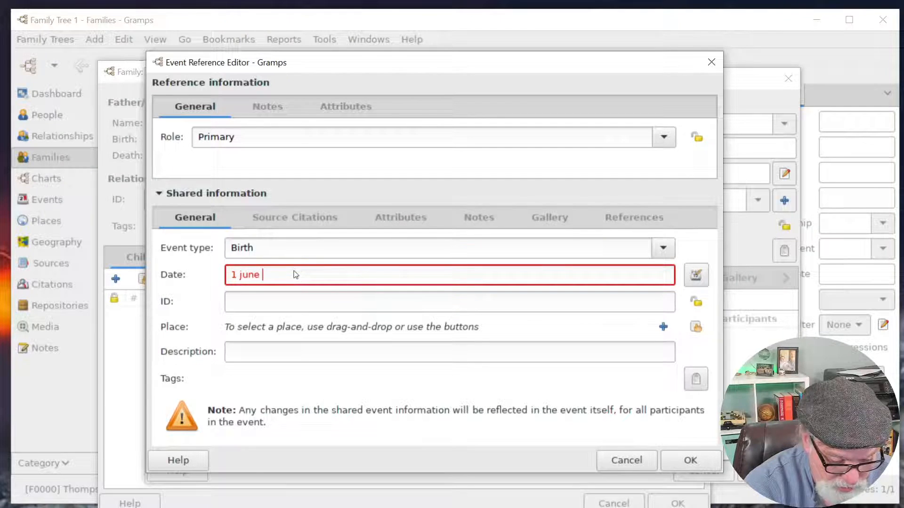
text(1829)
key(Tab)
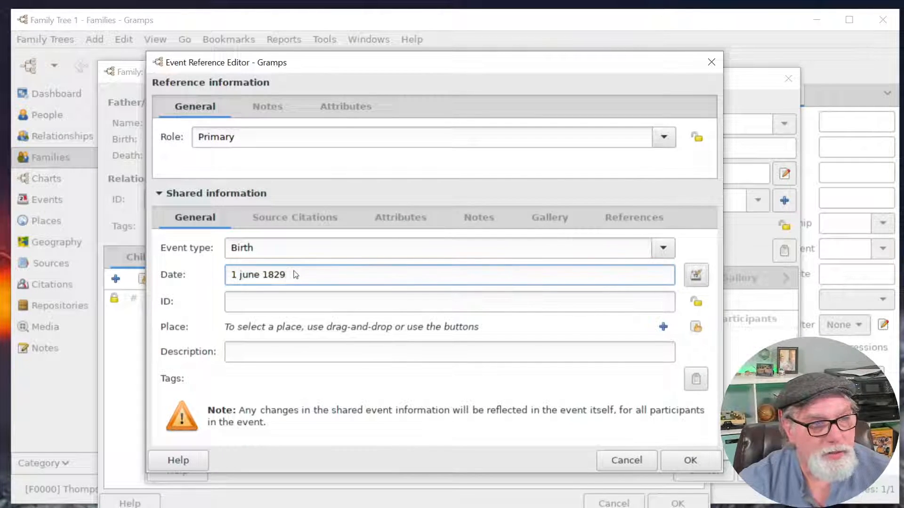
click(663, 327)
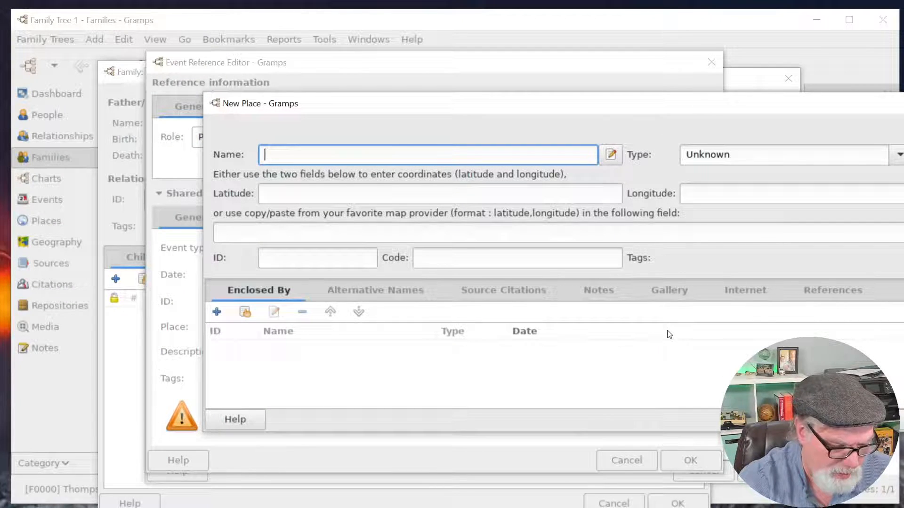
text(woburn)
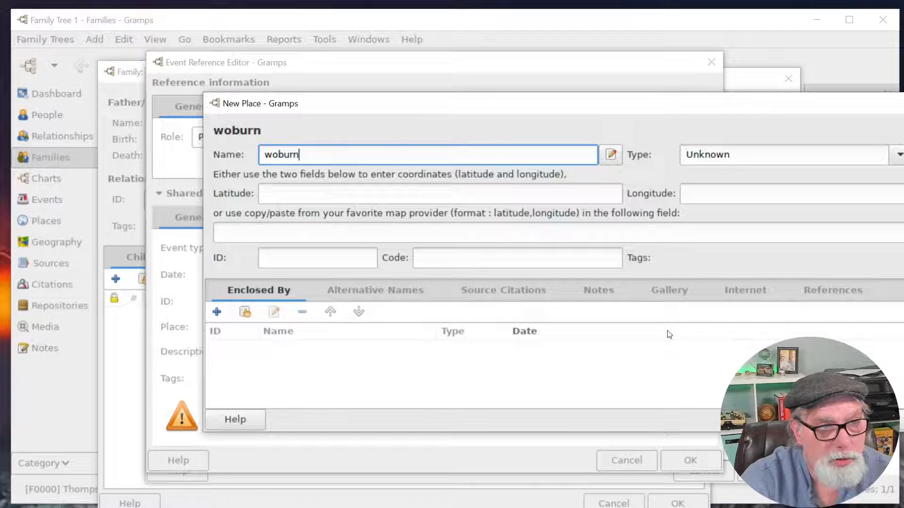
text(, ma)
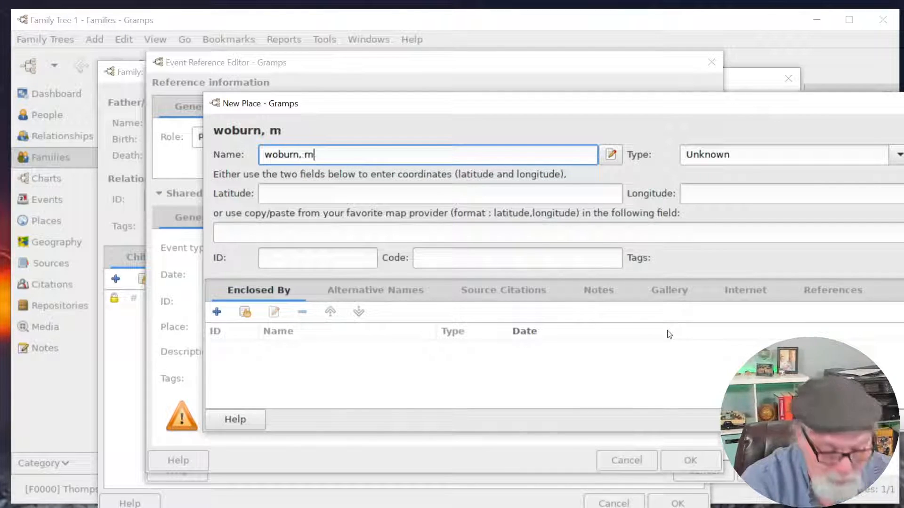
click(898, 155)
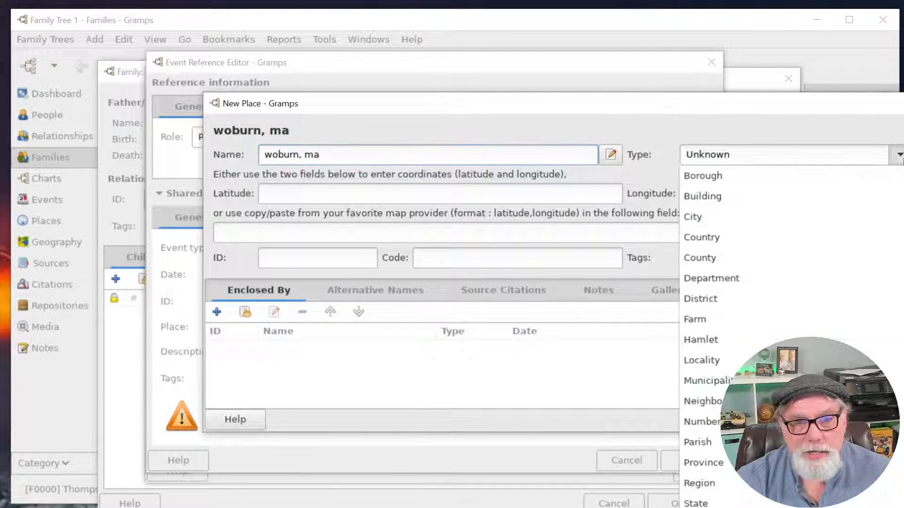
click(762, 216)
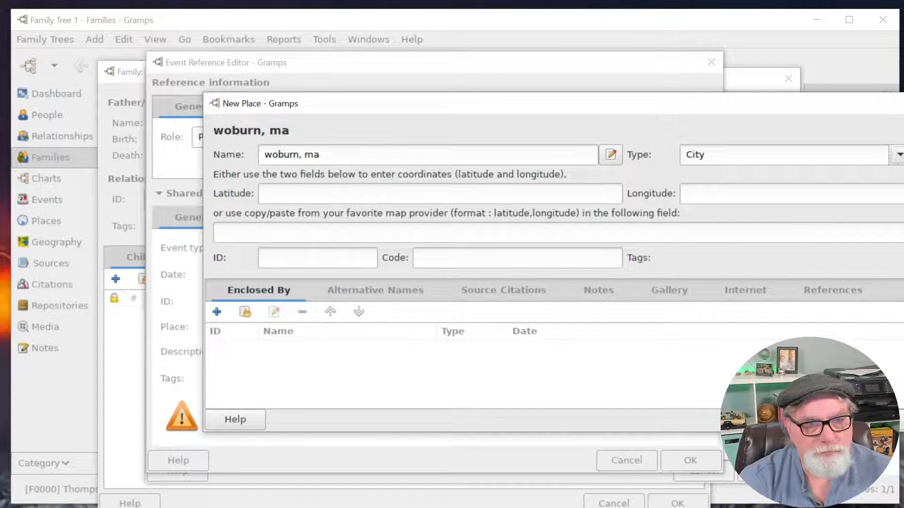
click(901, 419)
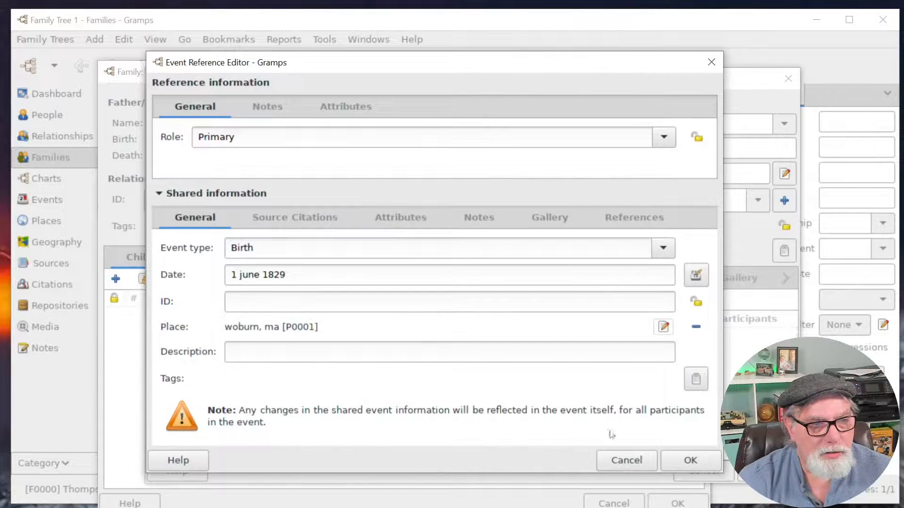
click(695, 462)
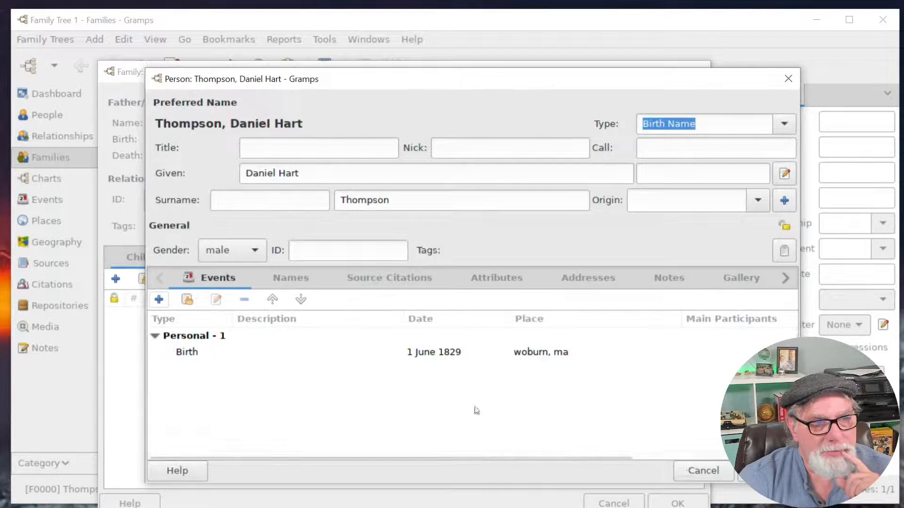
Add his Death on jul 30 1893 at the existing place woburn, ma.
click(159, 303)
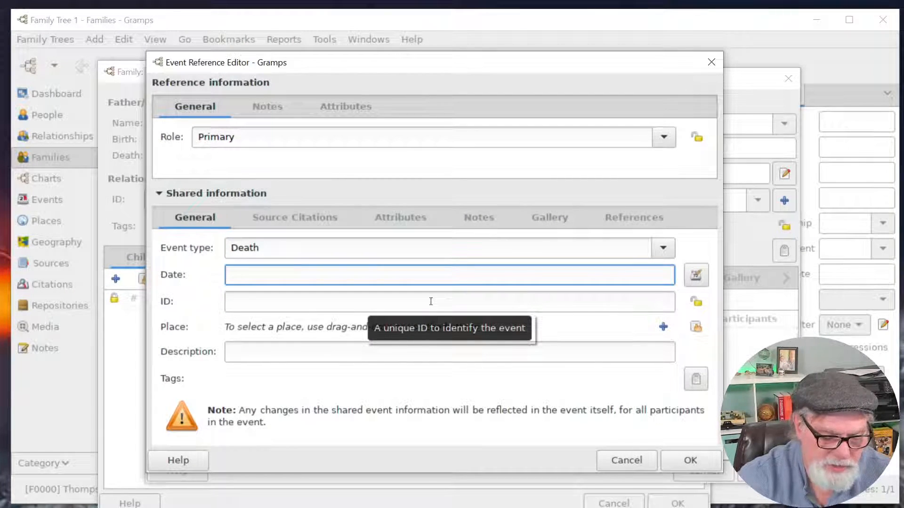
text(jul 30 )
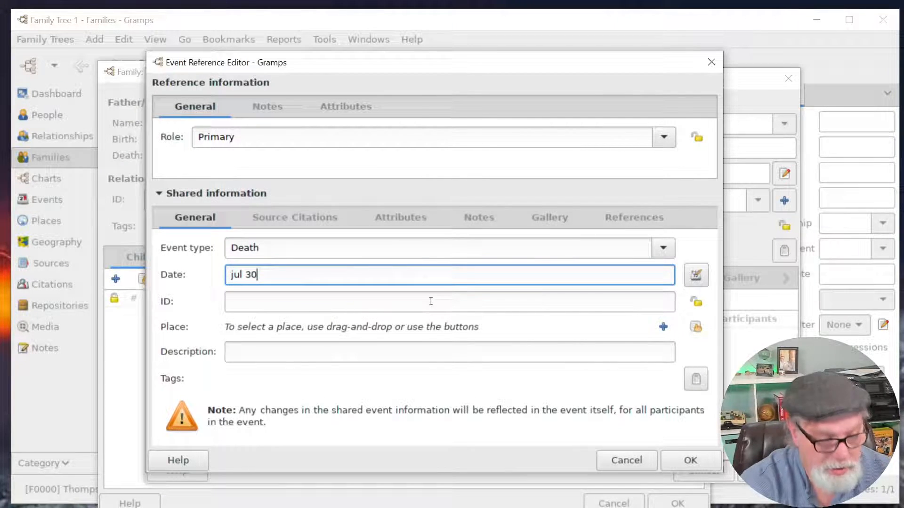
text(1893)
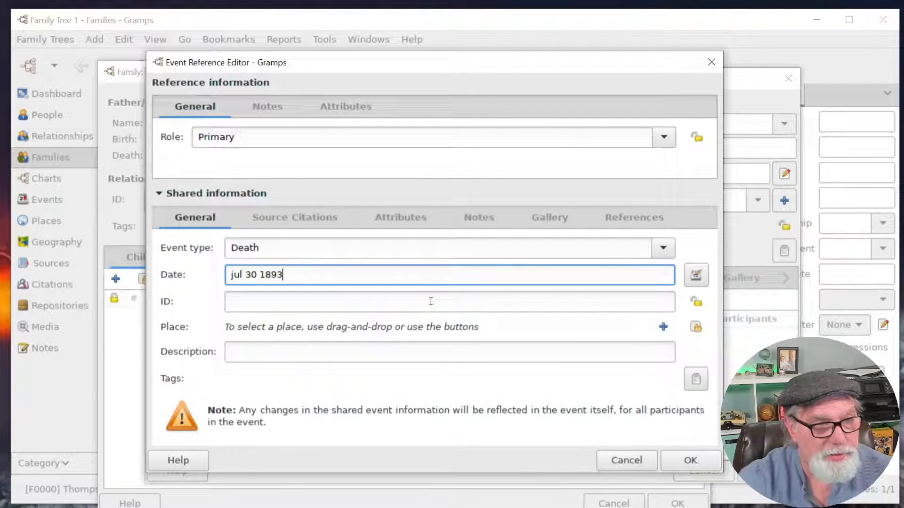
click(663, 327)
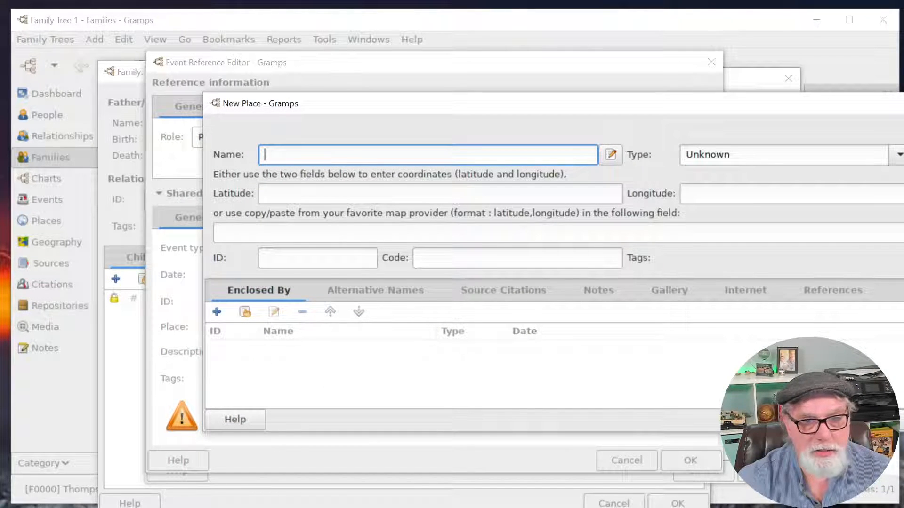
key(Escape)
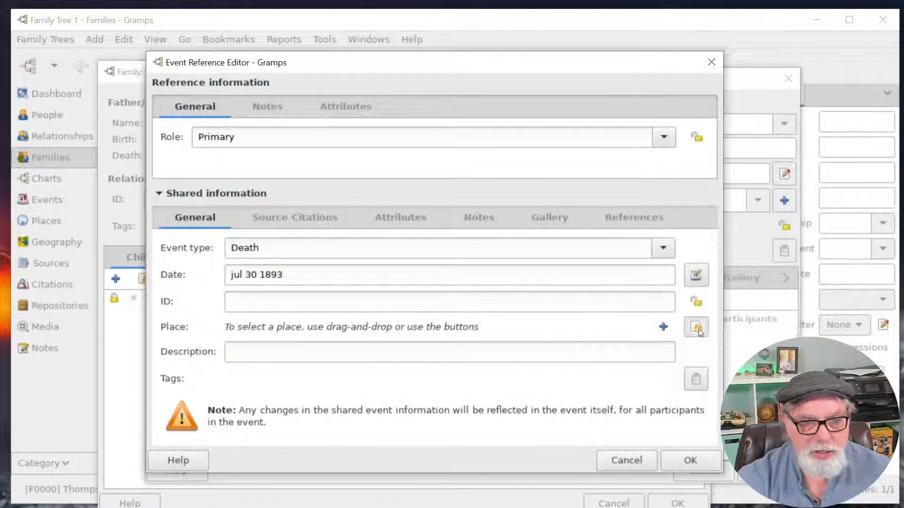
click(697, 327)
click(294, 205)
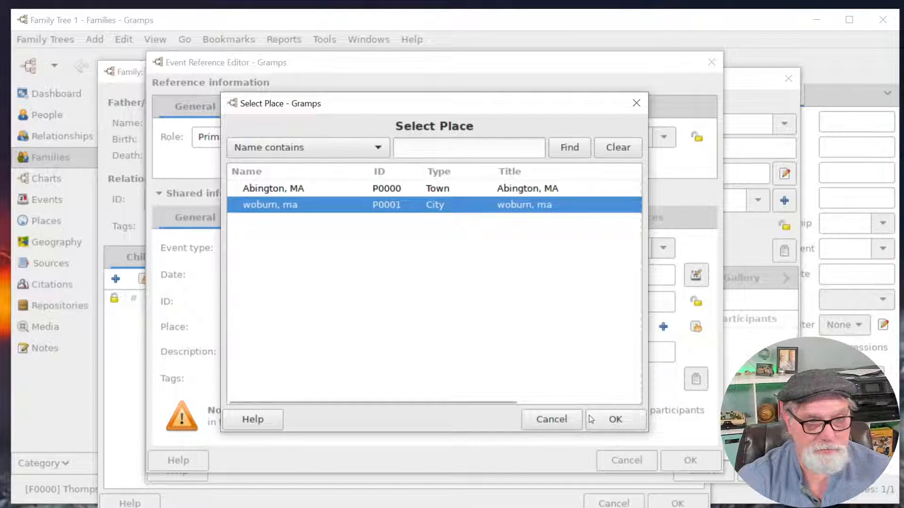
click(602, 419)
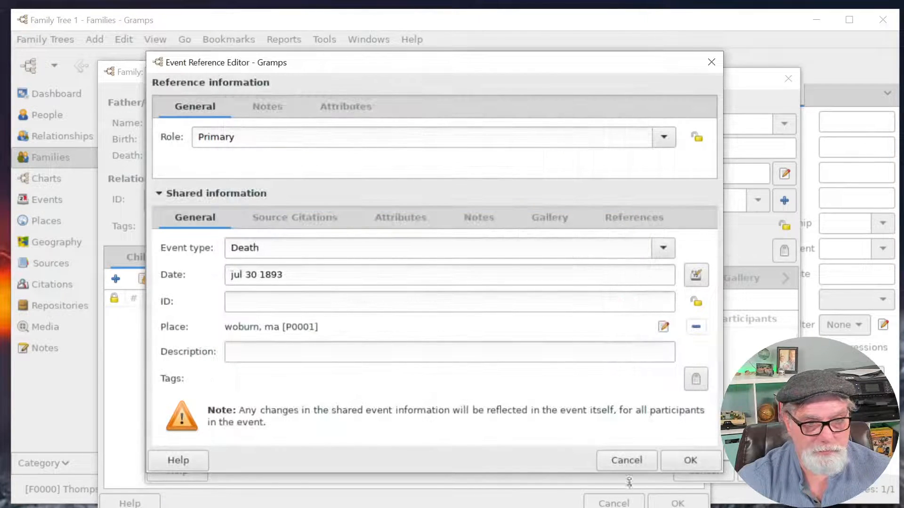
click(700, 461)
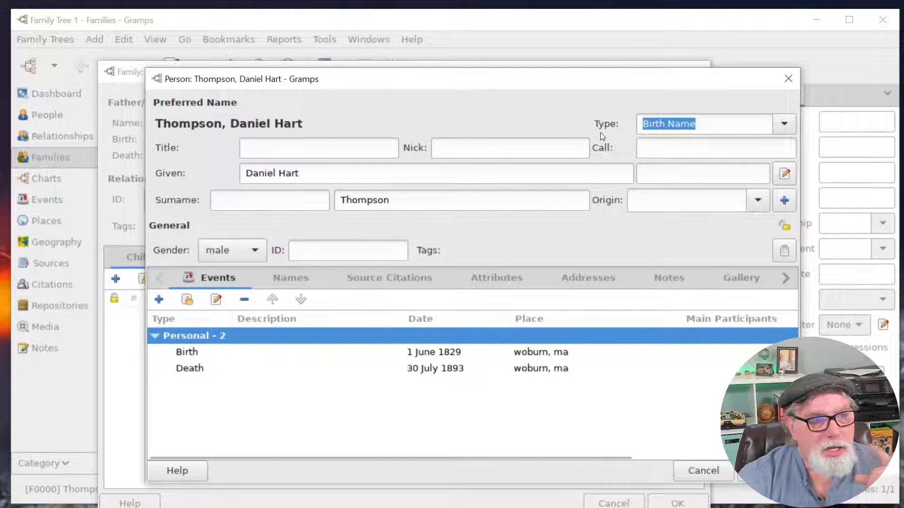
click(765, 471)
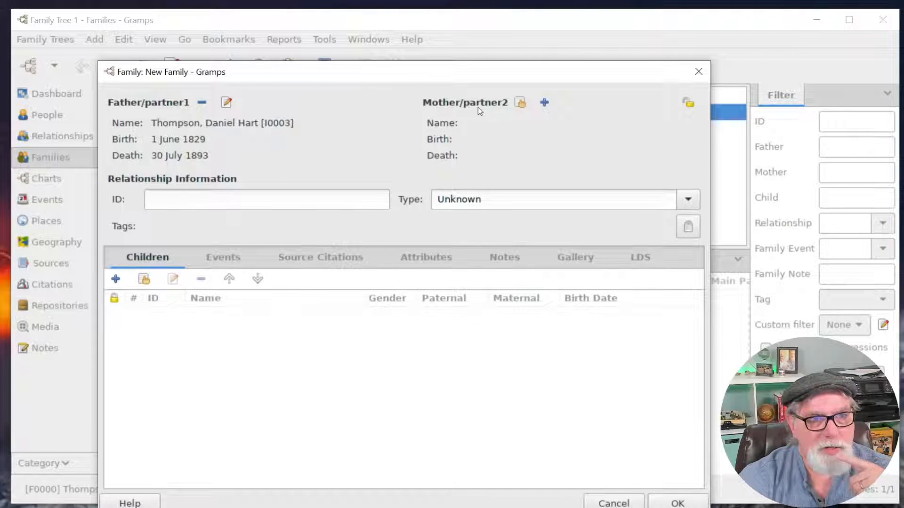
click(699, 72)
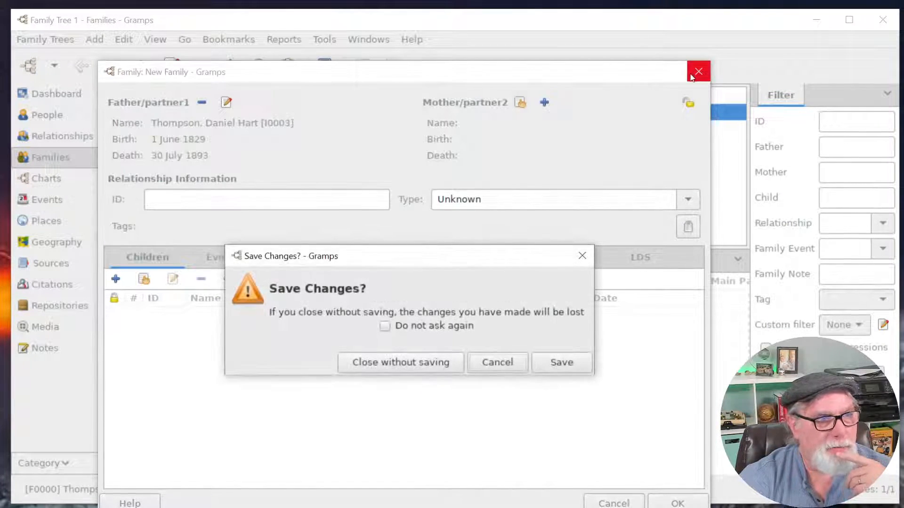
click(560, 364)
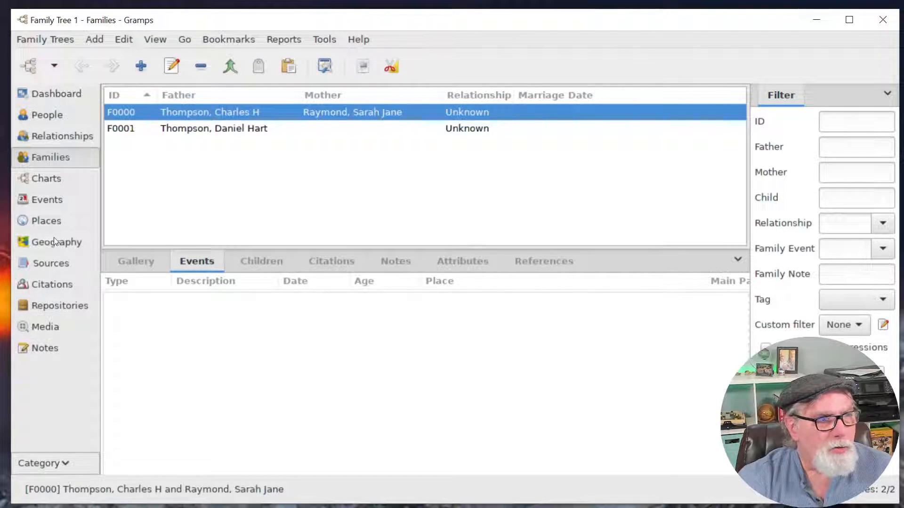
Switch to the Pedigree chart and resize the gramplet panel to show all ancestor slots.
click(42, 179)
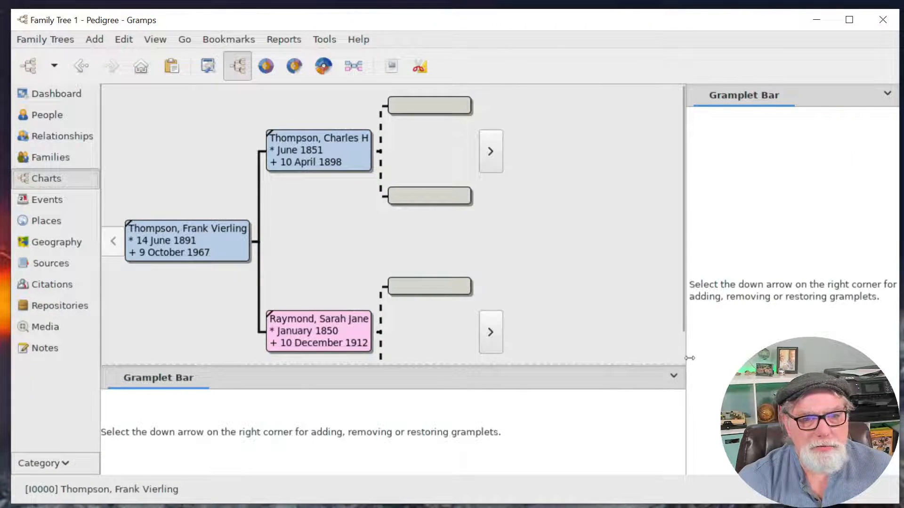
click(672, 377)
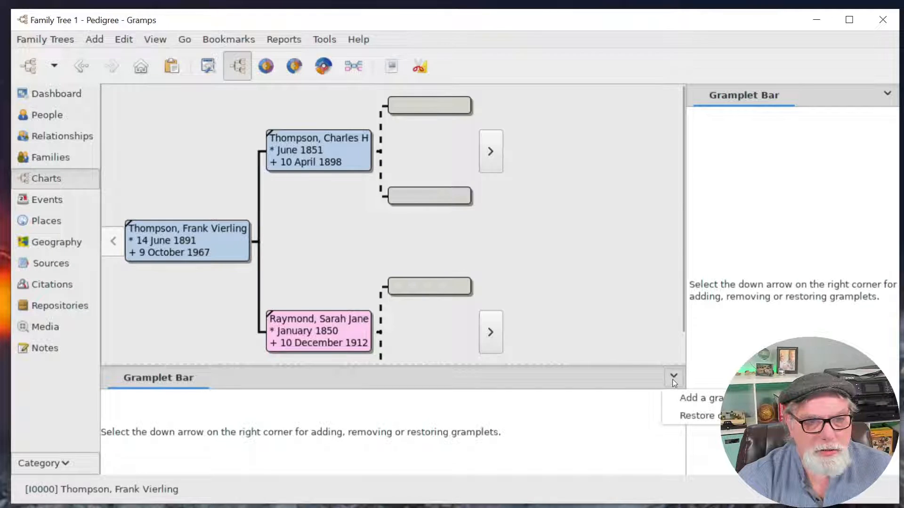
click(613, 362)
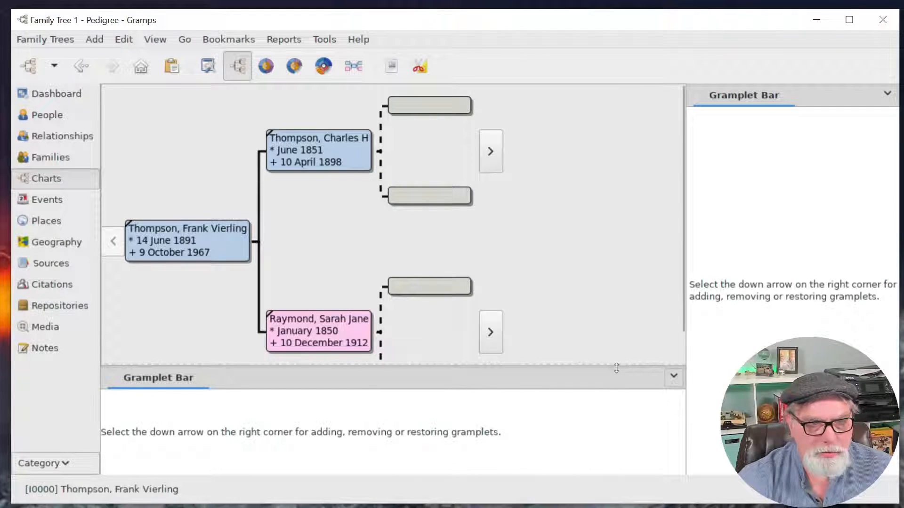
drag(683, 337, 759, 337)
drag(719, 366, 720, 442)
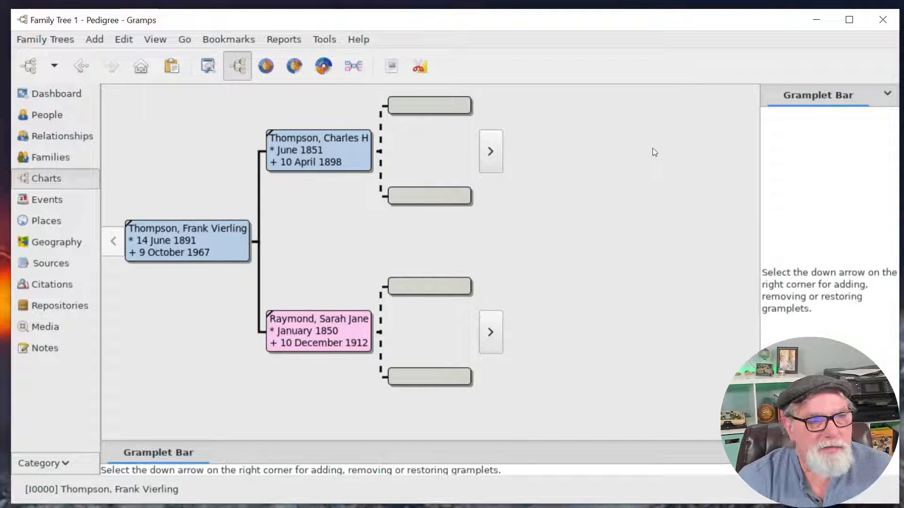
double_click(425, 112)
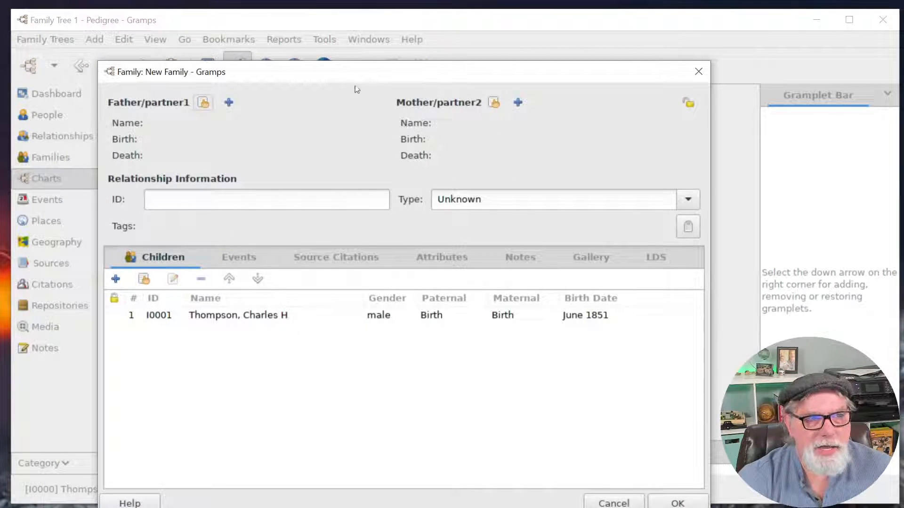
drag(377, 73, 455, 88)
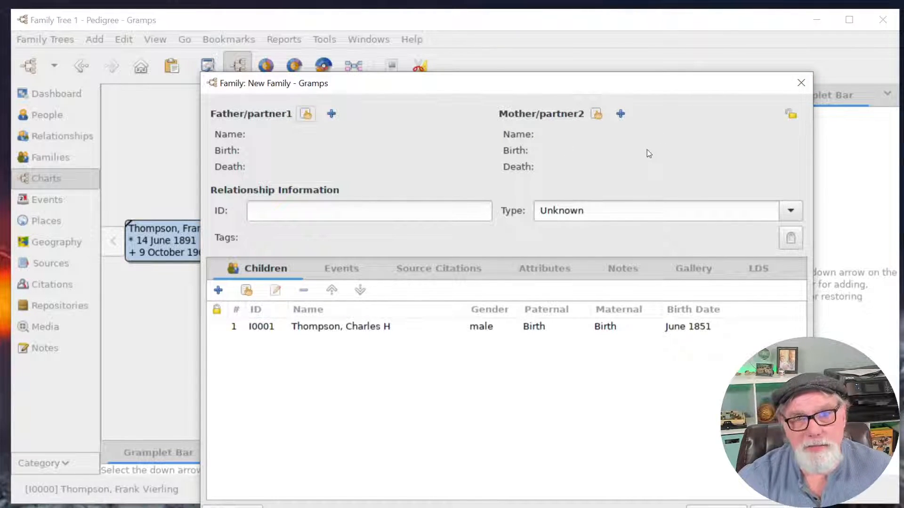
click(800, 83)
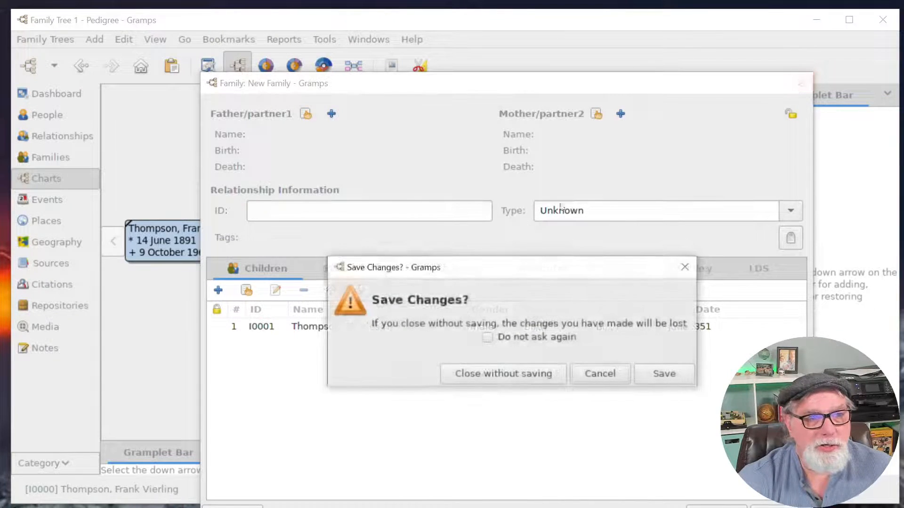
click(501, 373)
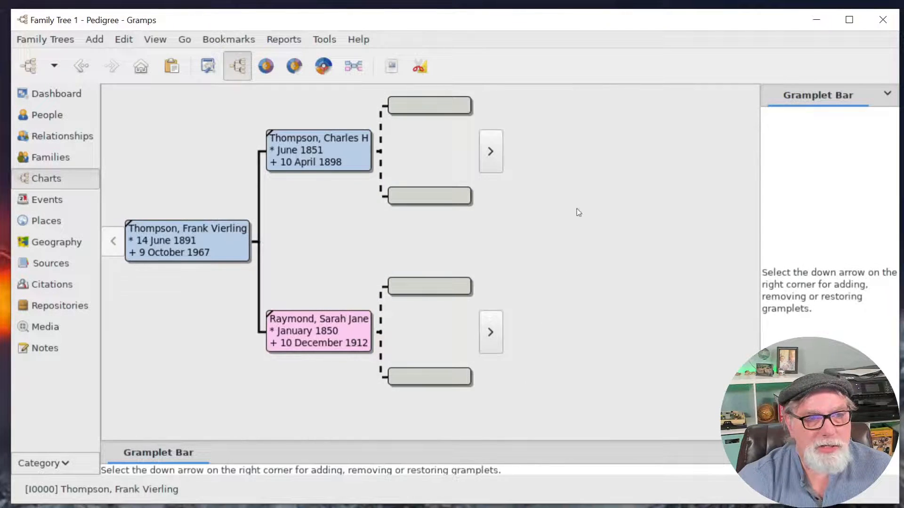
click(335, 154)
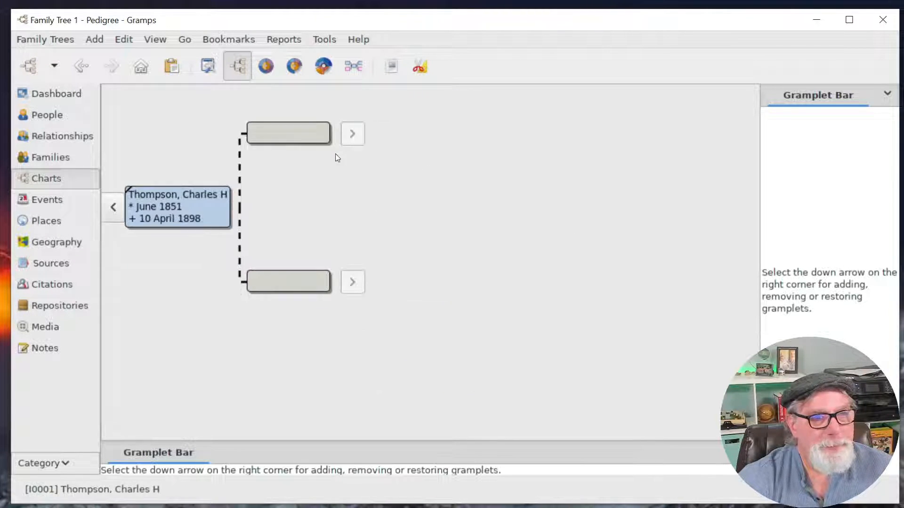
click(114, 212)
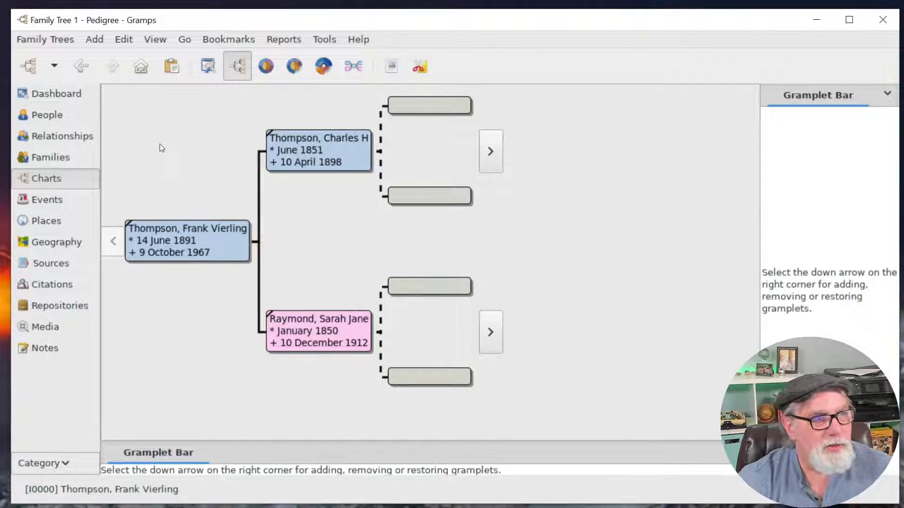
click(51, 157)
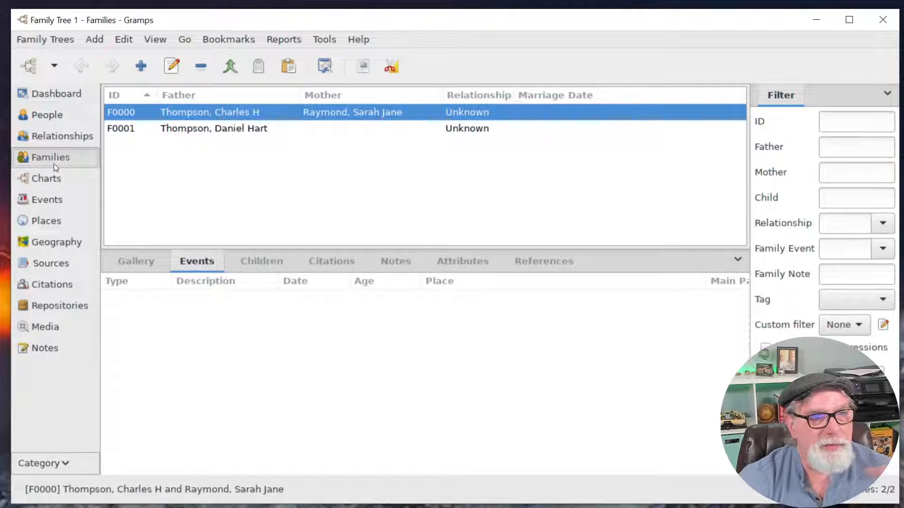
double_click(266, 132)
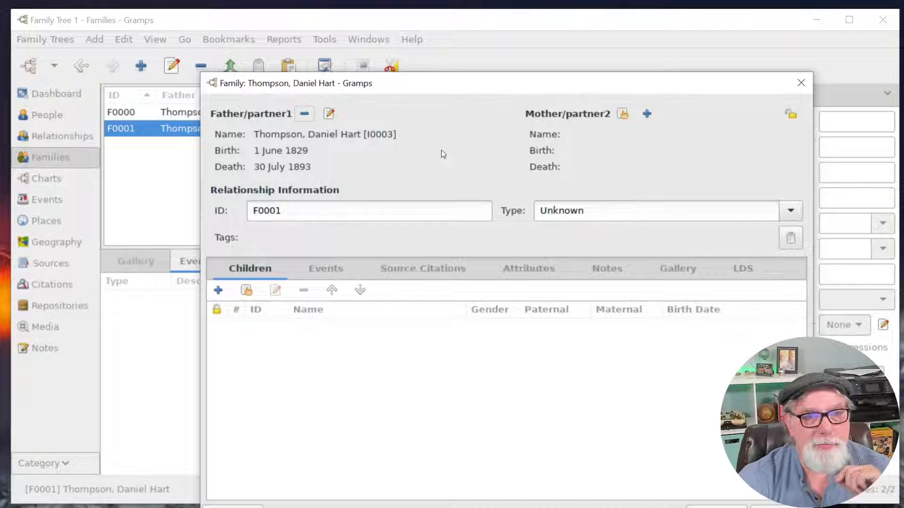
click(647, 114)
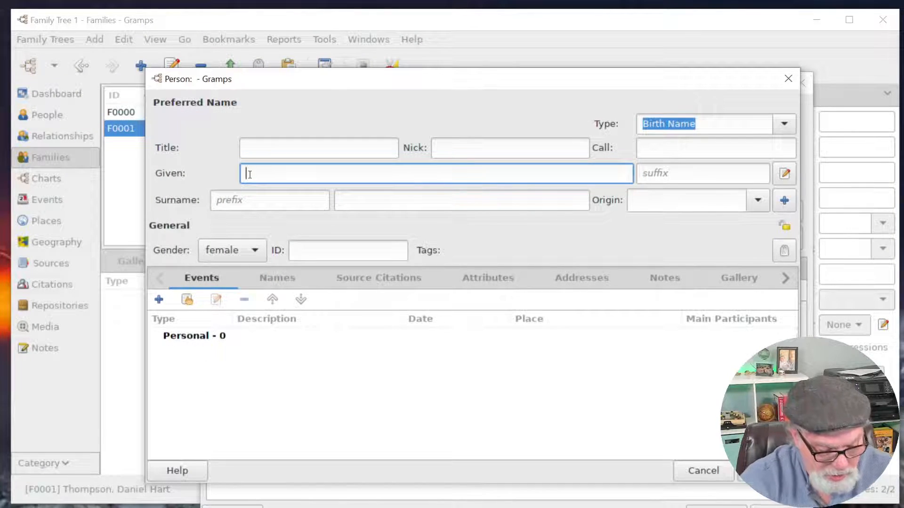
text(Abi)
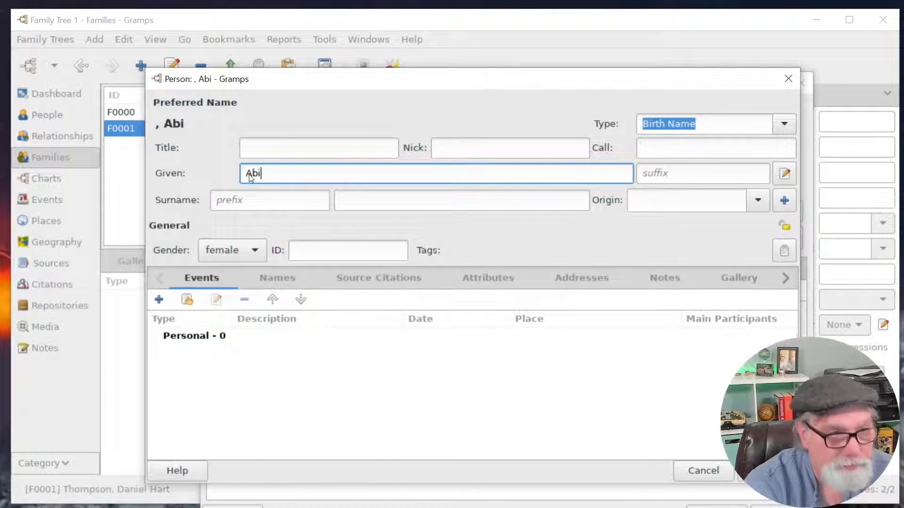
text(gail )
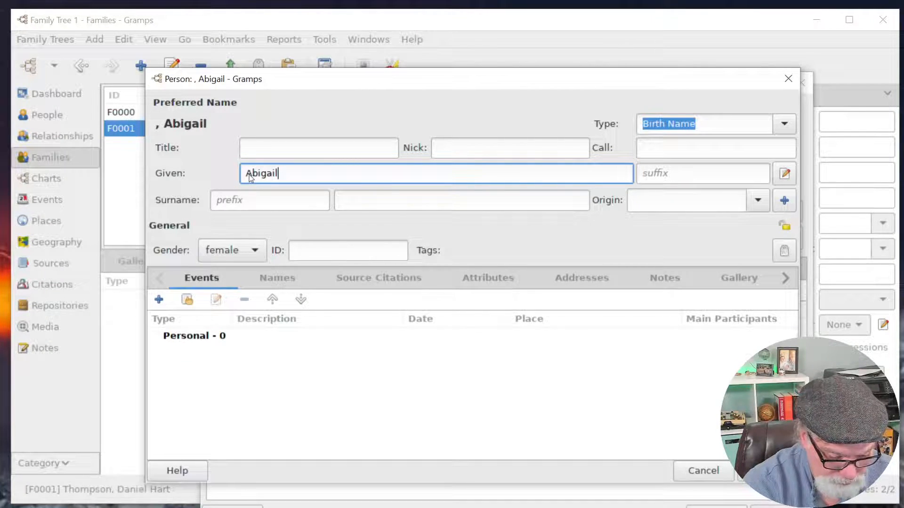
text(C)
key(BackSpace)
key(Tab)
key(Tab)
key(Tab)
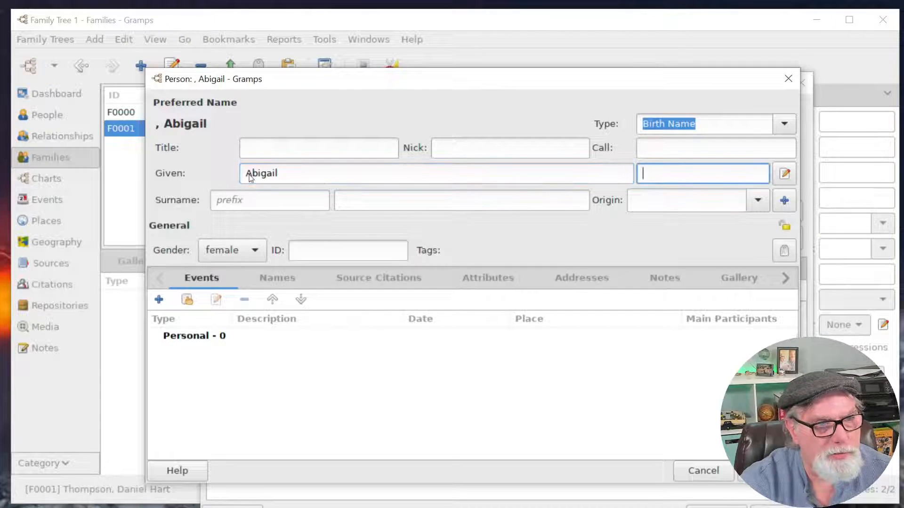
key(Tab)
text(C)
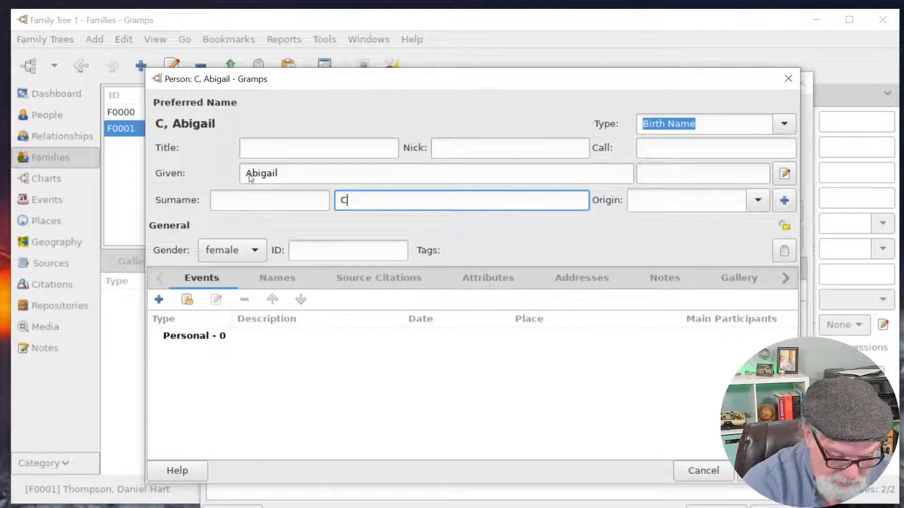
text(oates)
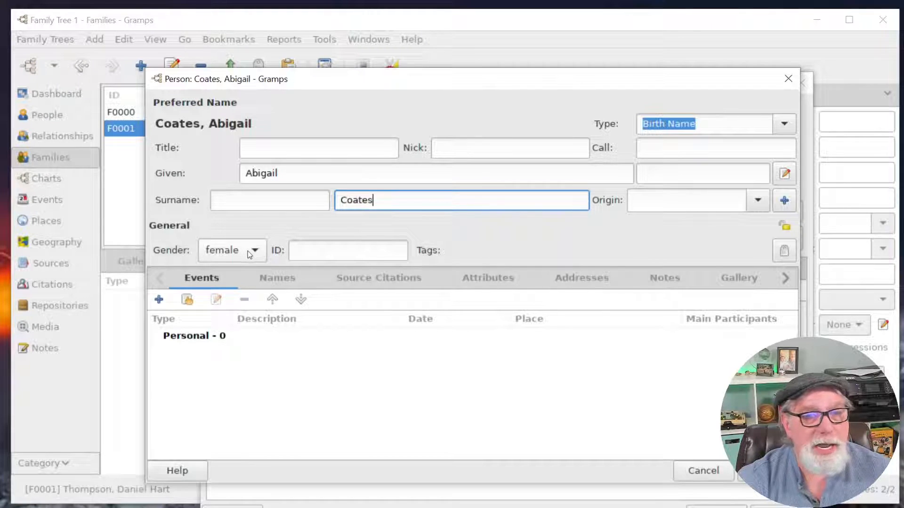
click(159, 300)
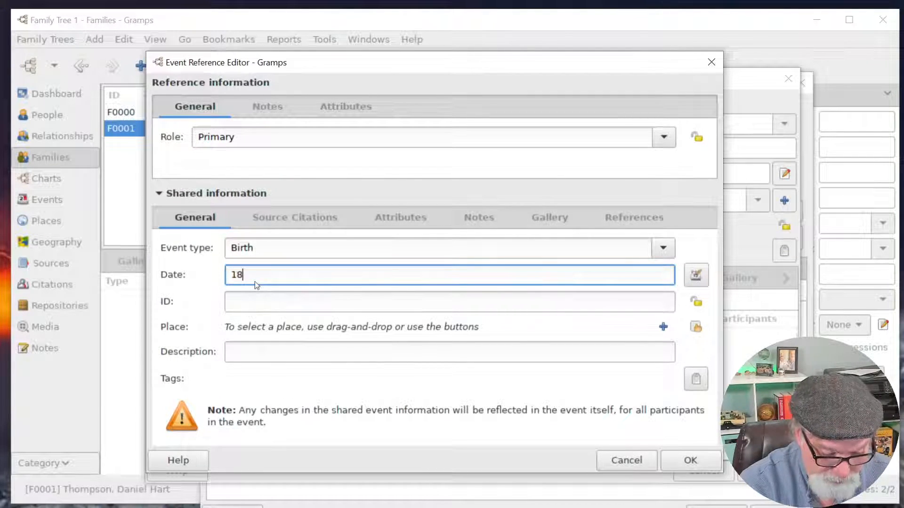
Add Abigail's Birth in 1829 at new Town place 'harwick, vt'.
text(29)
key(Tab)
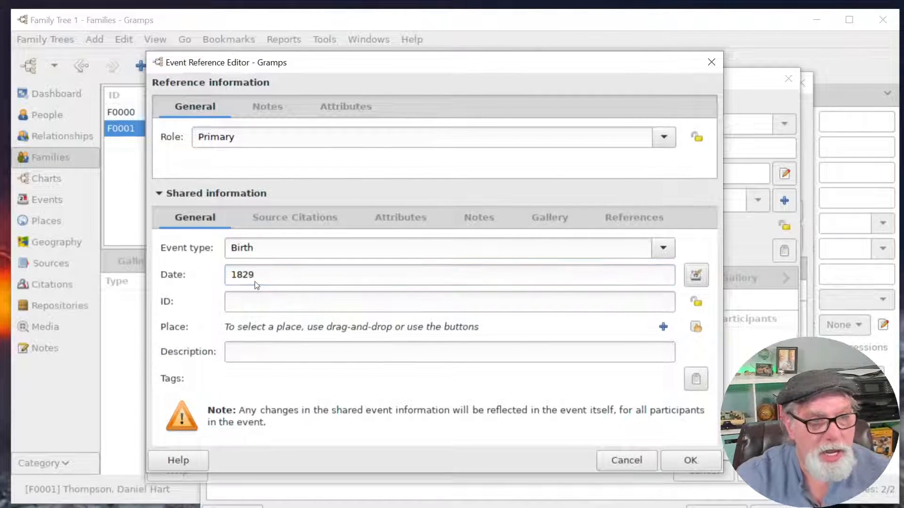
click(663, 327)
text(harwick)
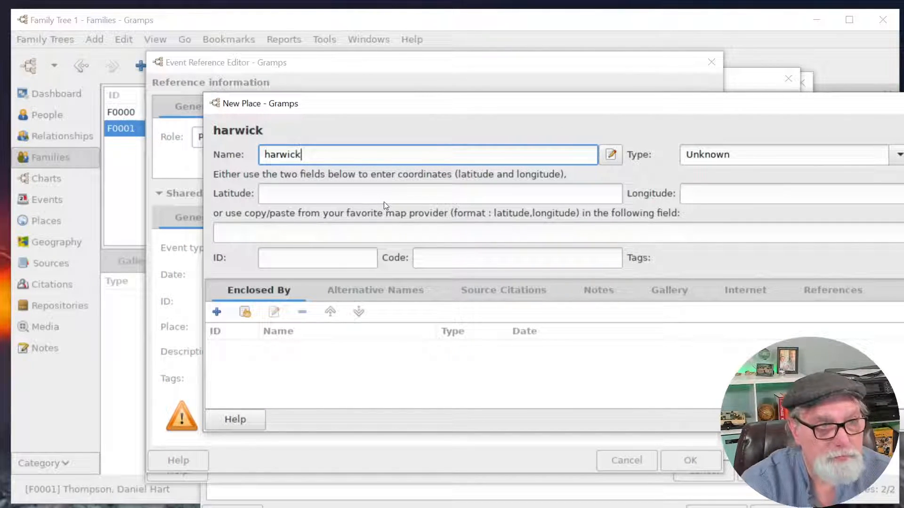
text(, vt)
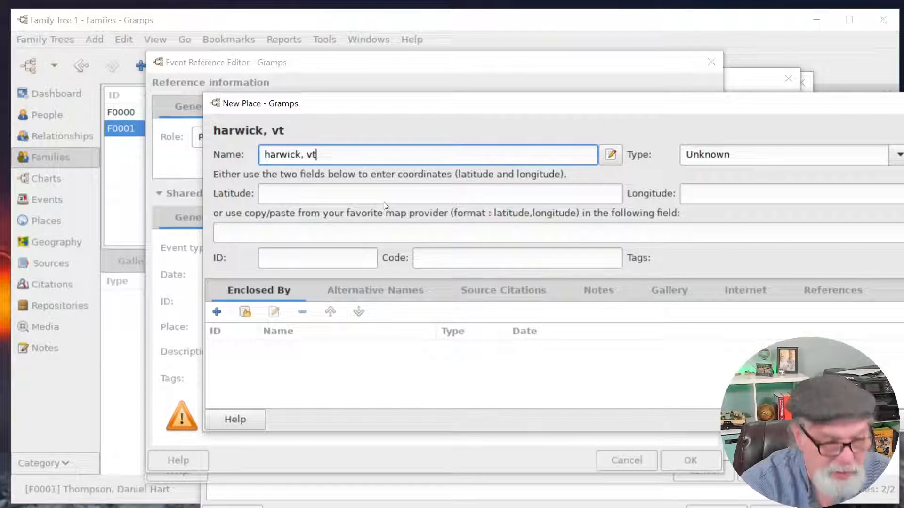
click(899, 156)
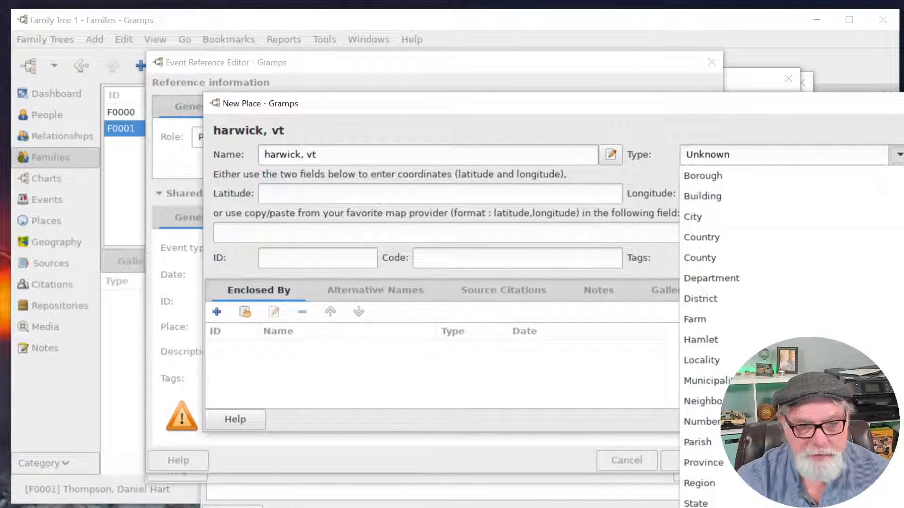
click(706, 507)
click(901, 420)
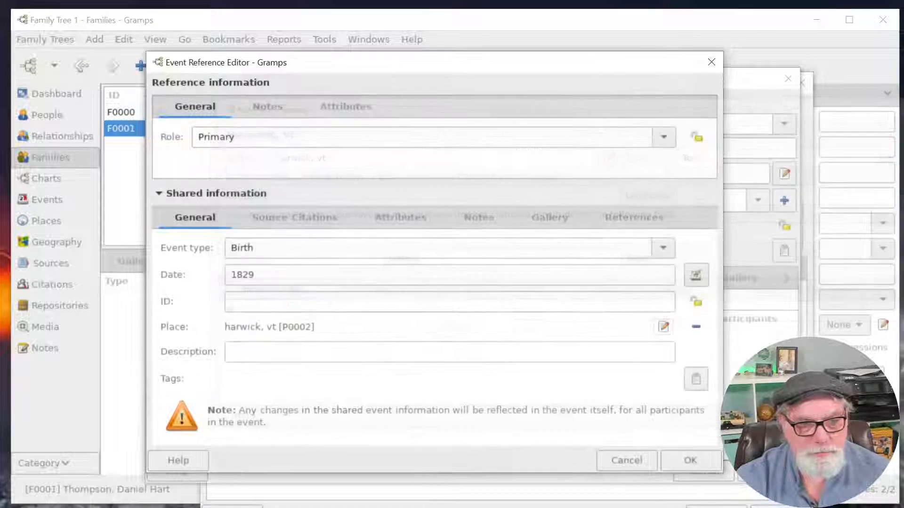
click(703, 461)
Add her Death event dated nov 9, 1856.
click(158, 300)
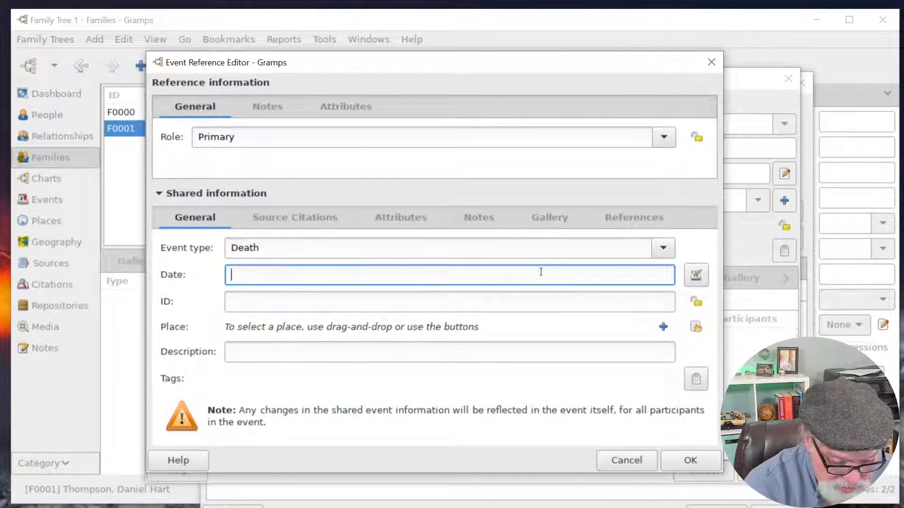
text(nov 9, 18)
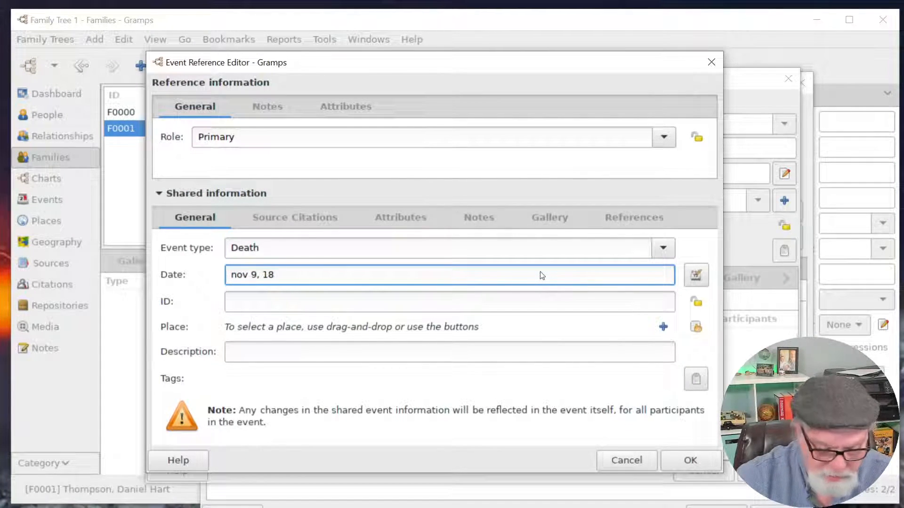
text(56)
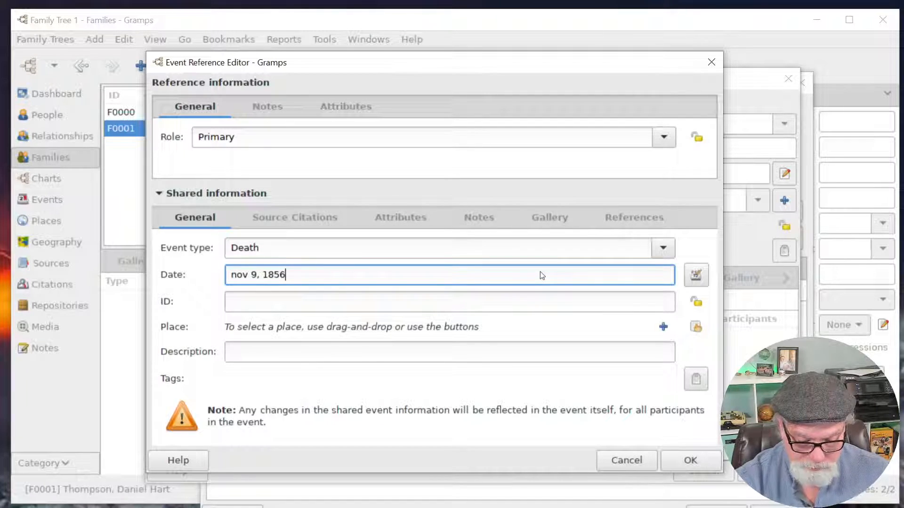
click(697, 462)
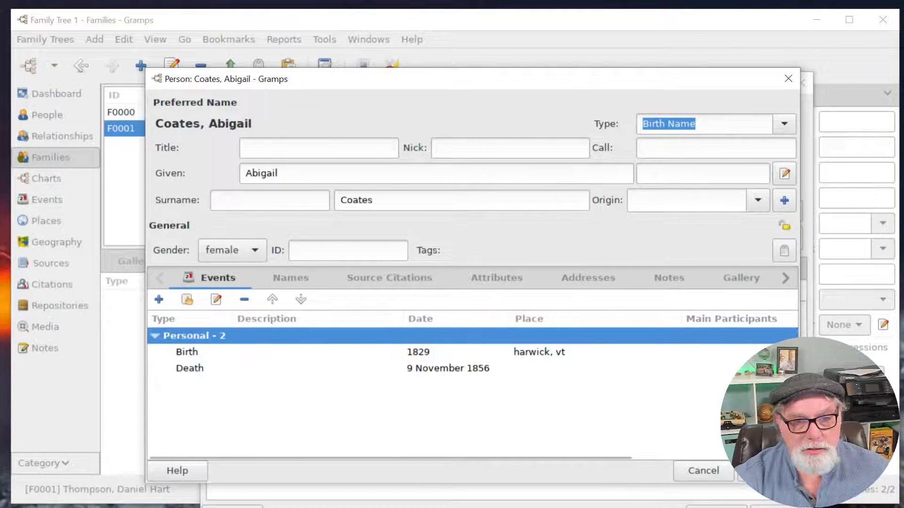
click(767, 471)
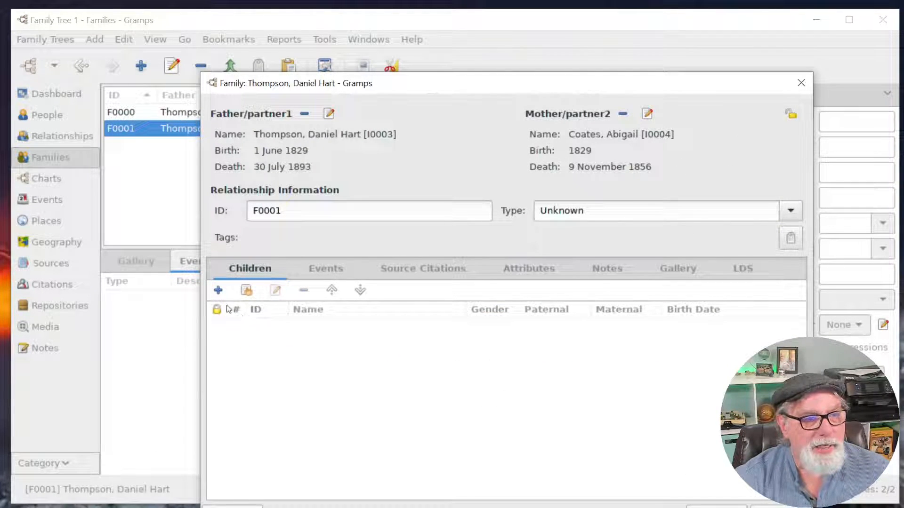
click(246, 290)
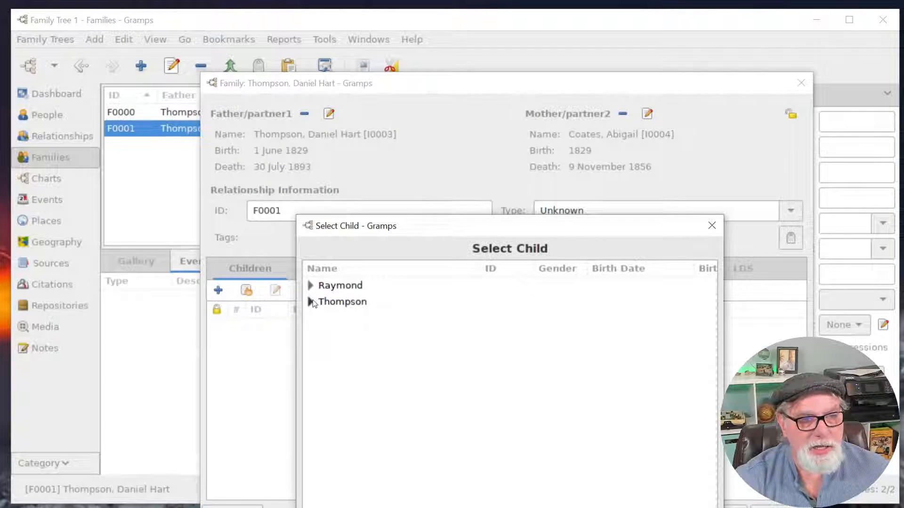
click(310, 302)
click(400, 319)
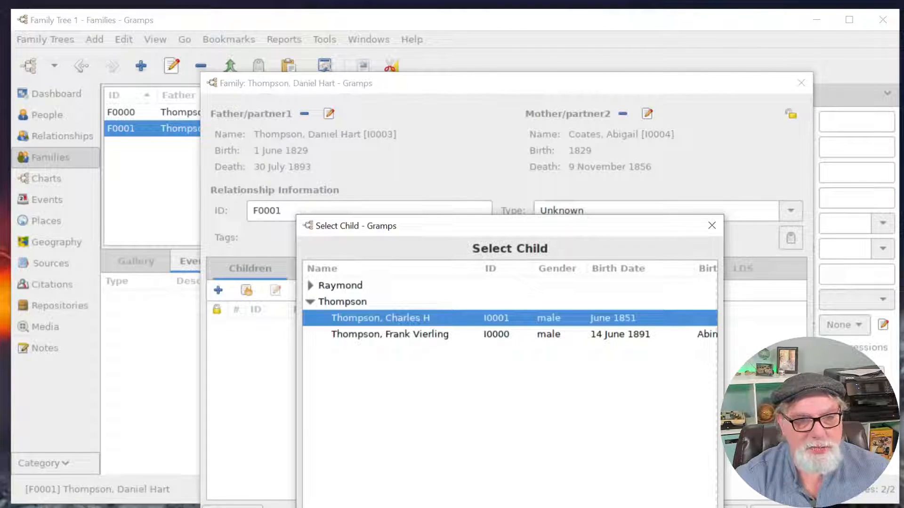
double_click(400, 318)
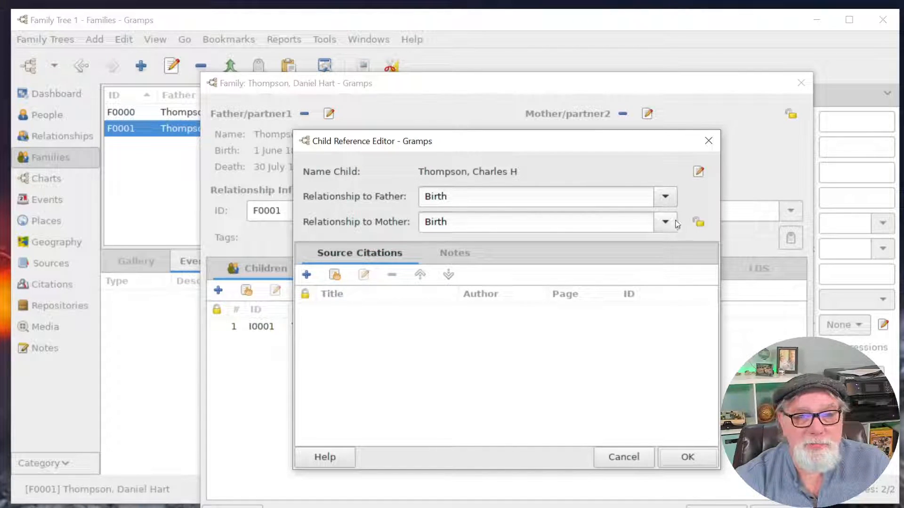
click(671, 206)
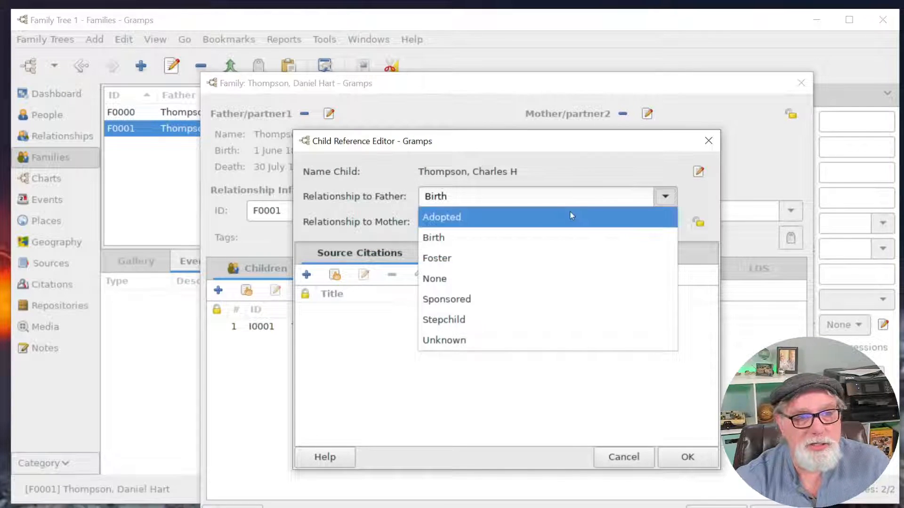
click(528, 201)
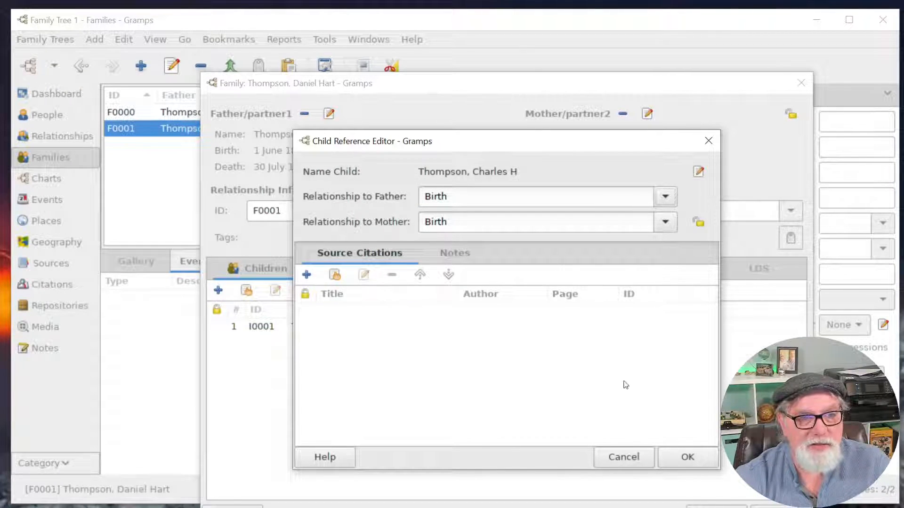
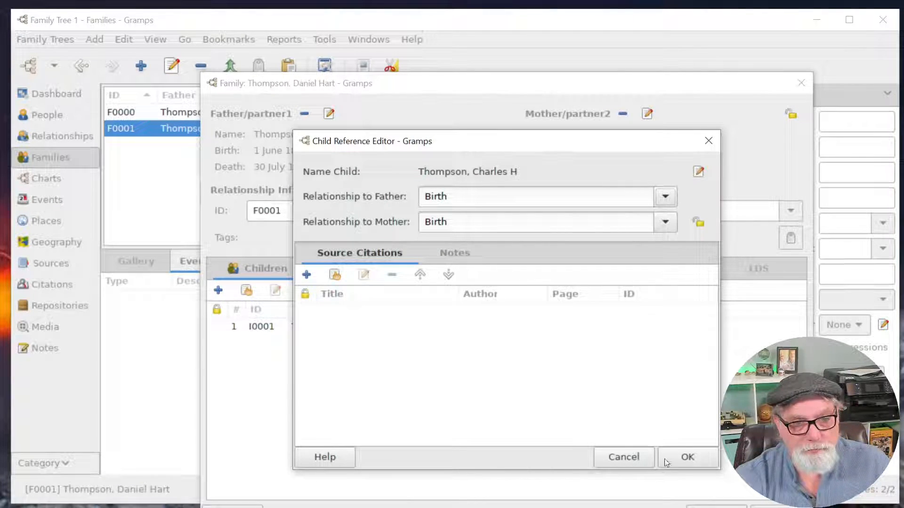
Confirm the child's Birth relationships and save family F0001.
click(686, 457)
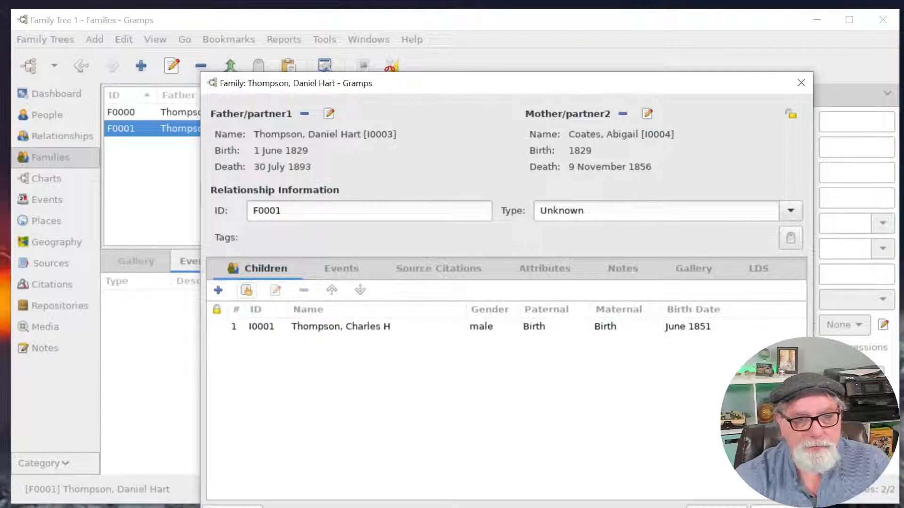
click(777, 506)
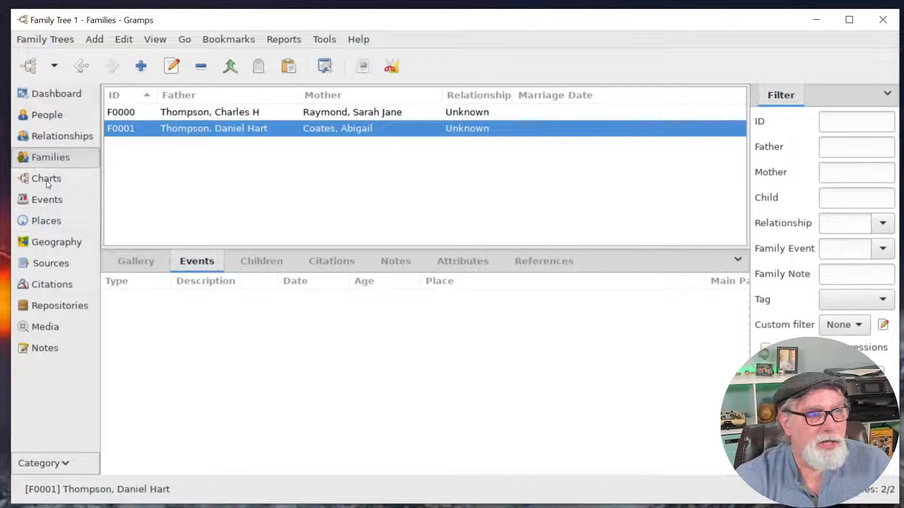
click(46, 179)
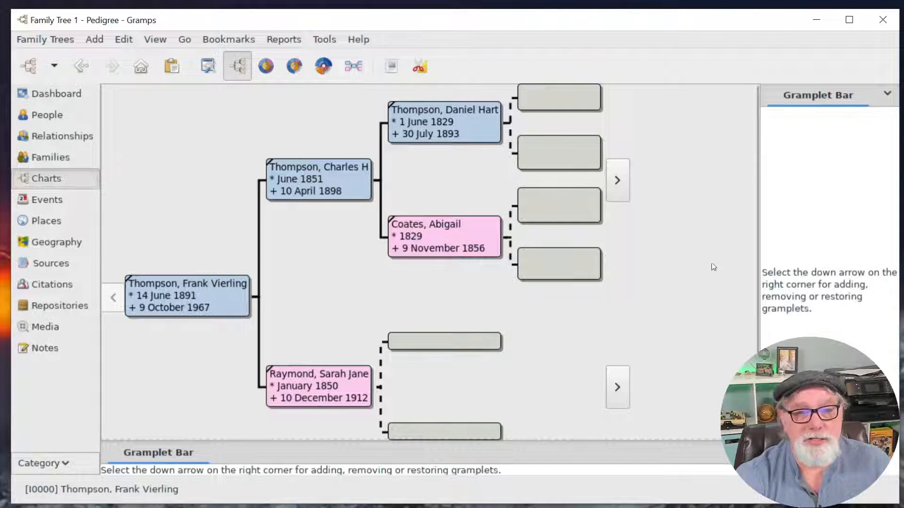
click(58, 158)
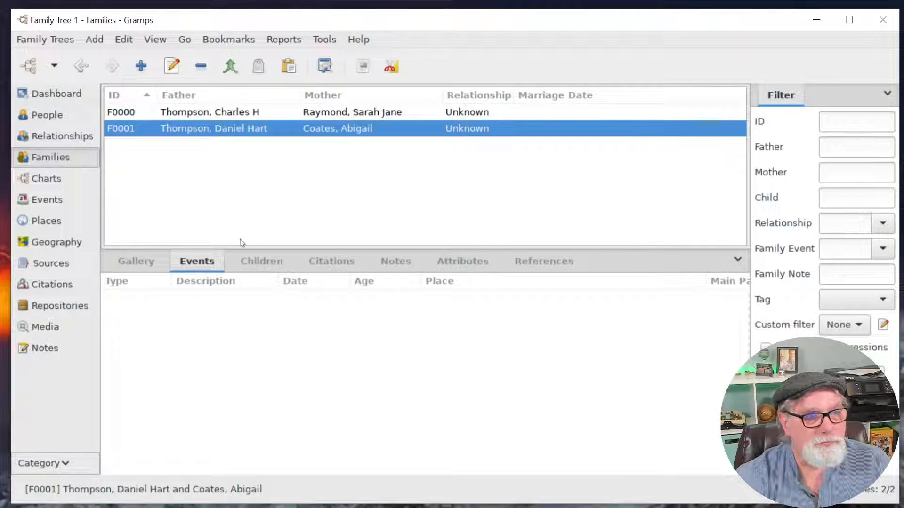
click(218, 264)
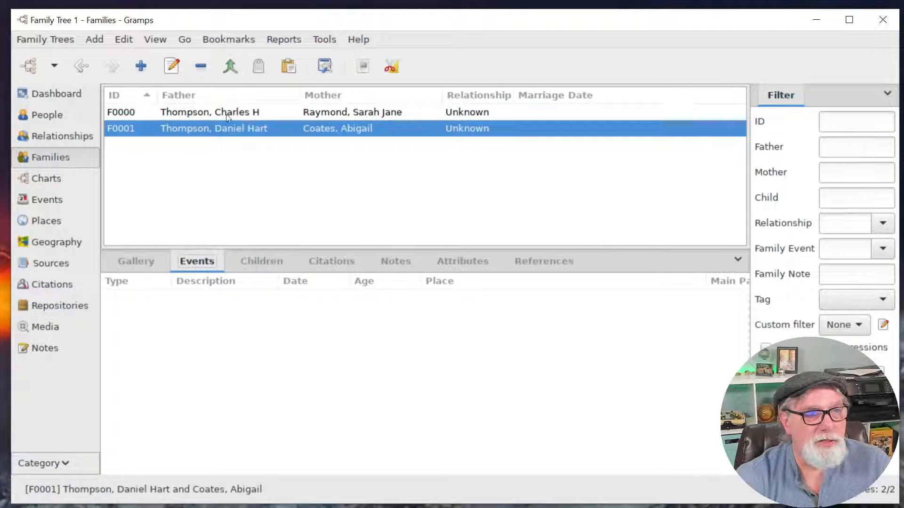
Add a family-level Marriage event dated '10 oct, 1846' to family F0001.
double_click(246, 128)
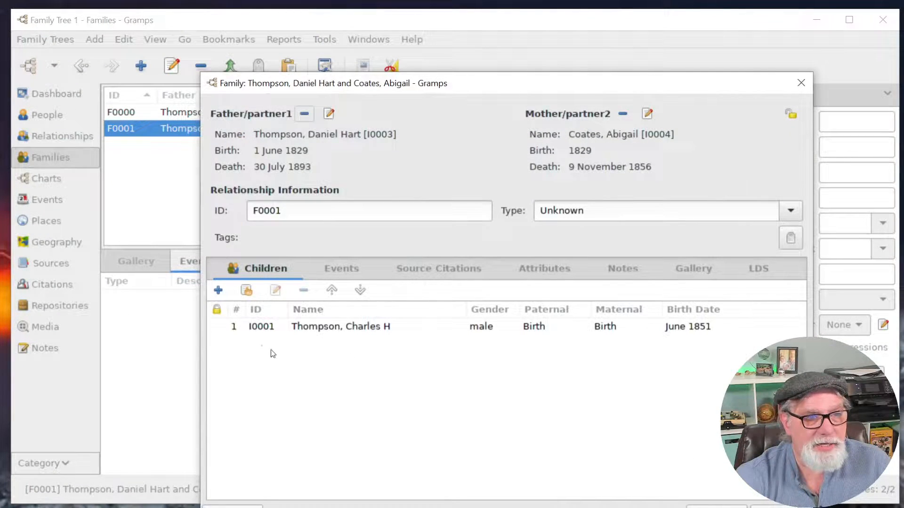
click(340, 269)
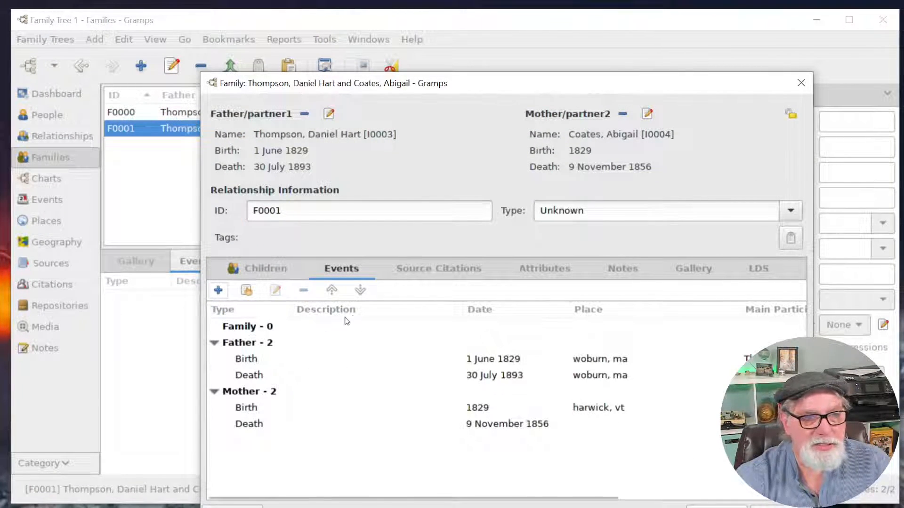
click(269, 326)
click(218, 290)
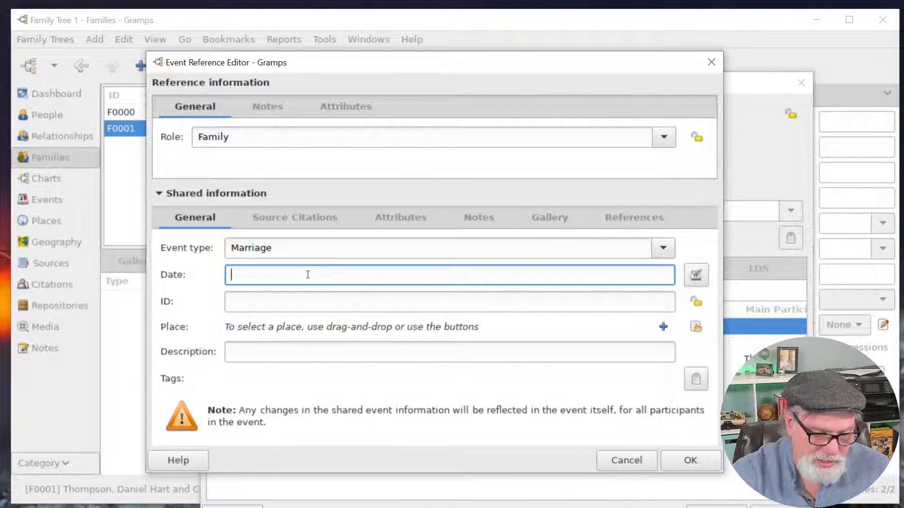
text(10 oct, 1846)
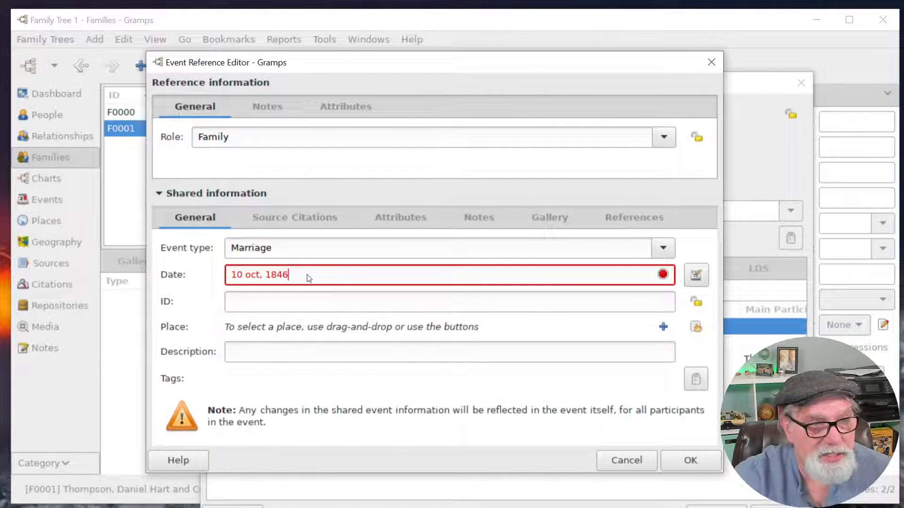
click(690, 461)
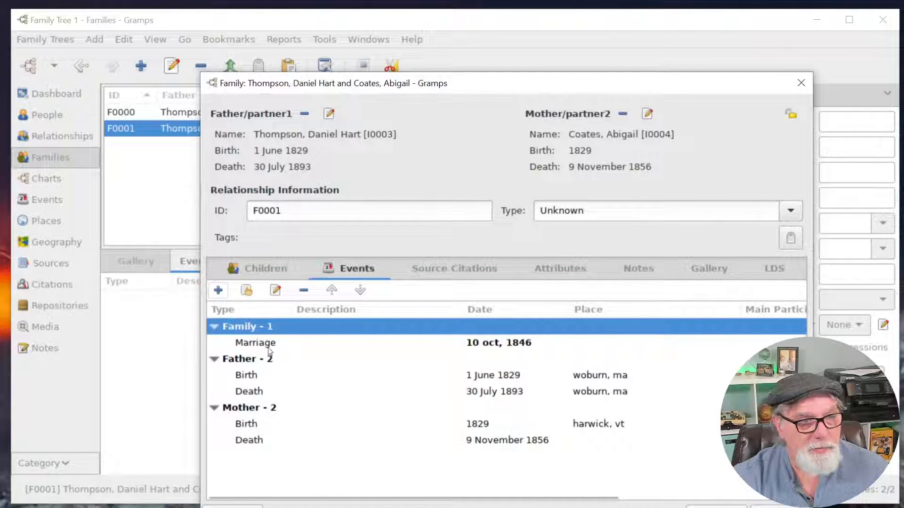
double_click(269, 344)
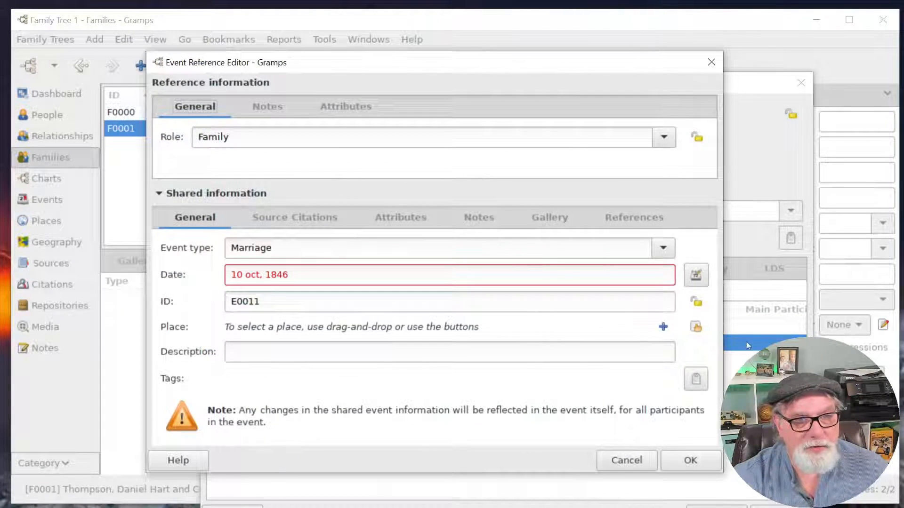
Create a new County place 'middlesex, ma' for the marriage.
click(661, 327)
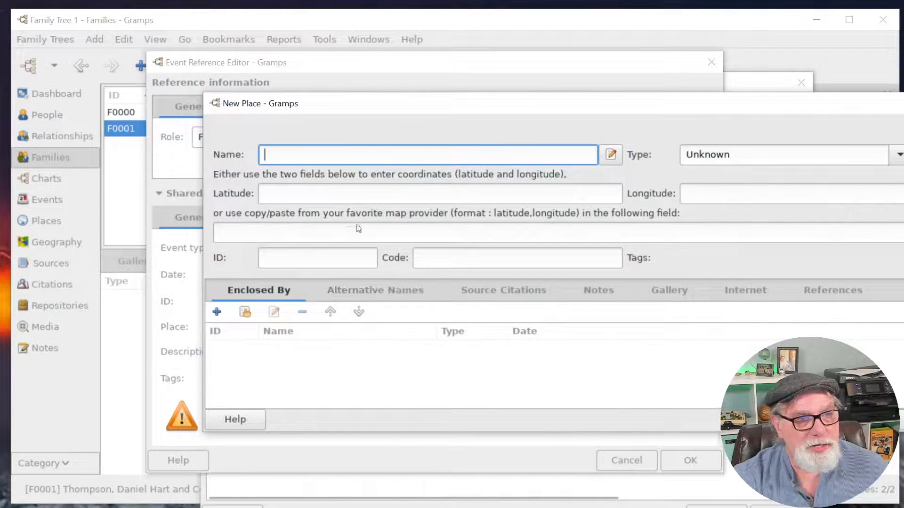
text(mid)
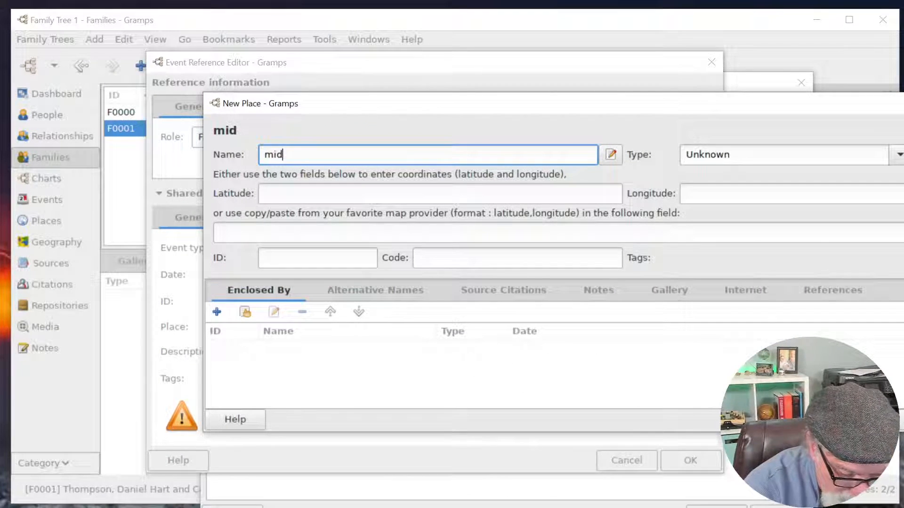
text(dlesex, )
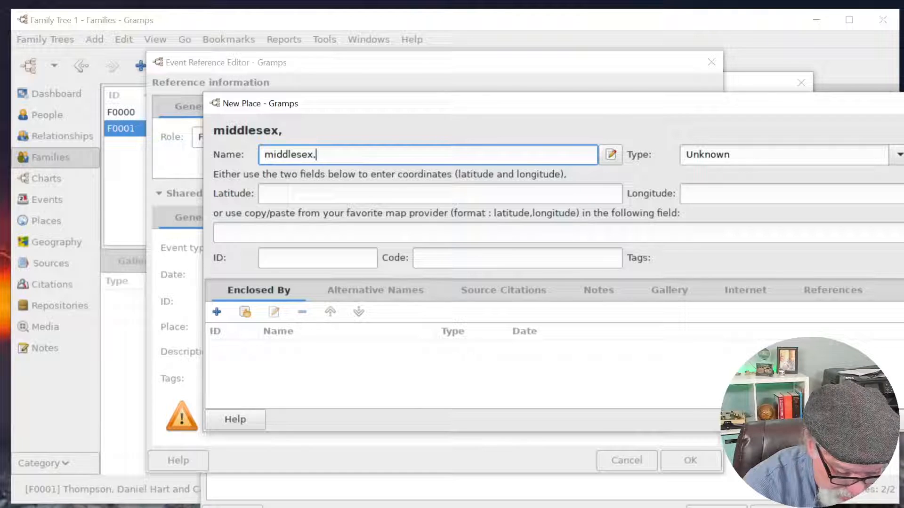
text(ma)
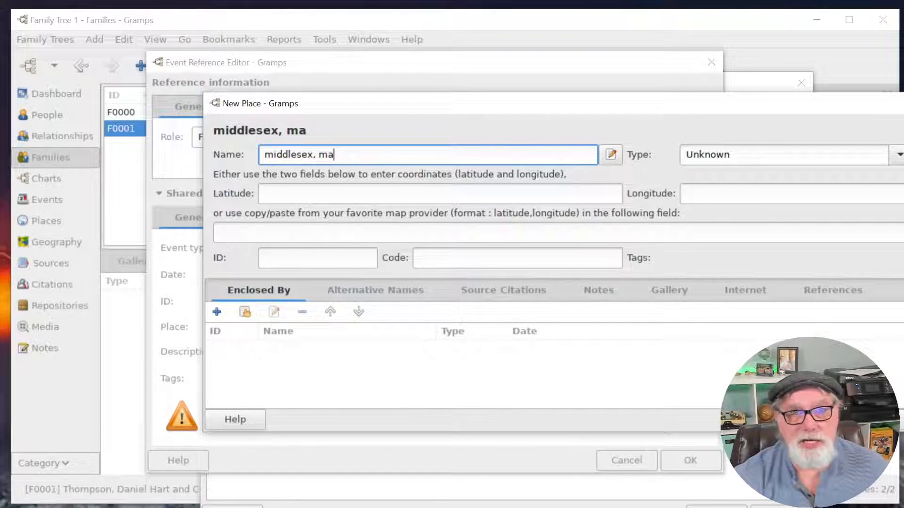
click(896, 156)
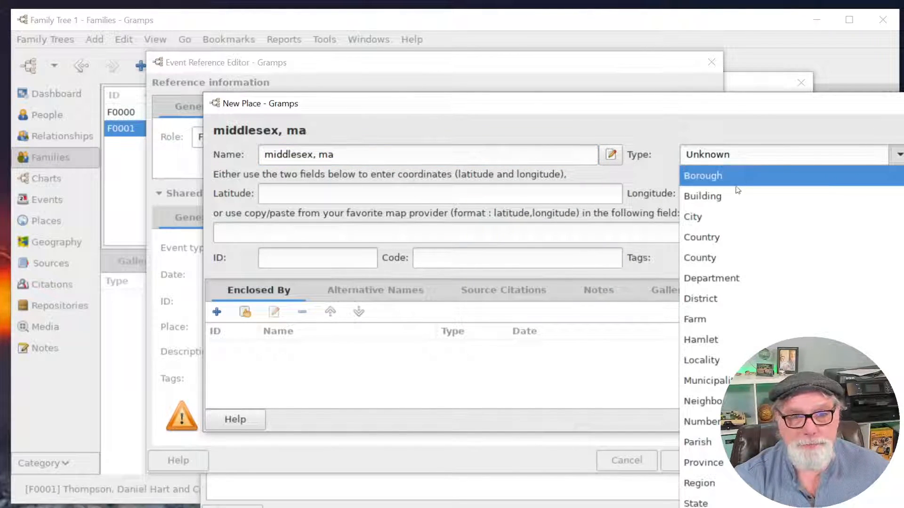
click(719, 255)
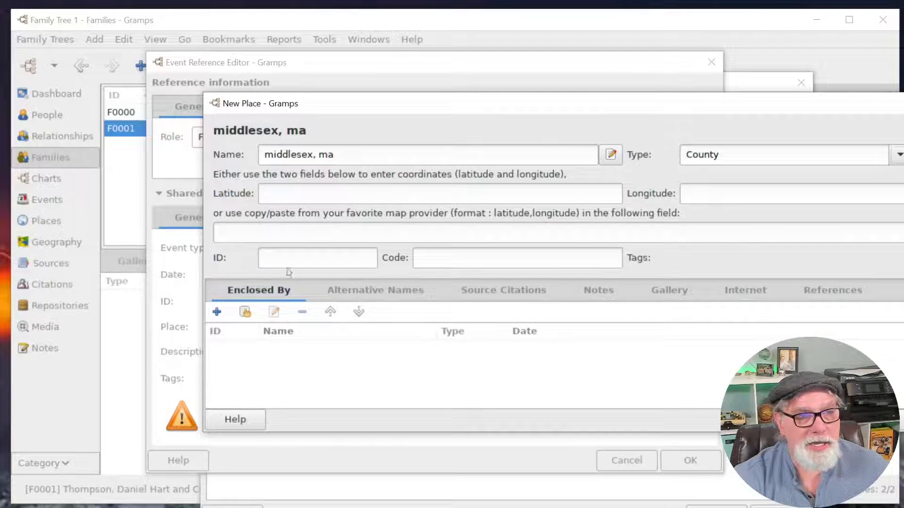
click(900, 419)
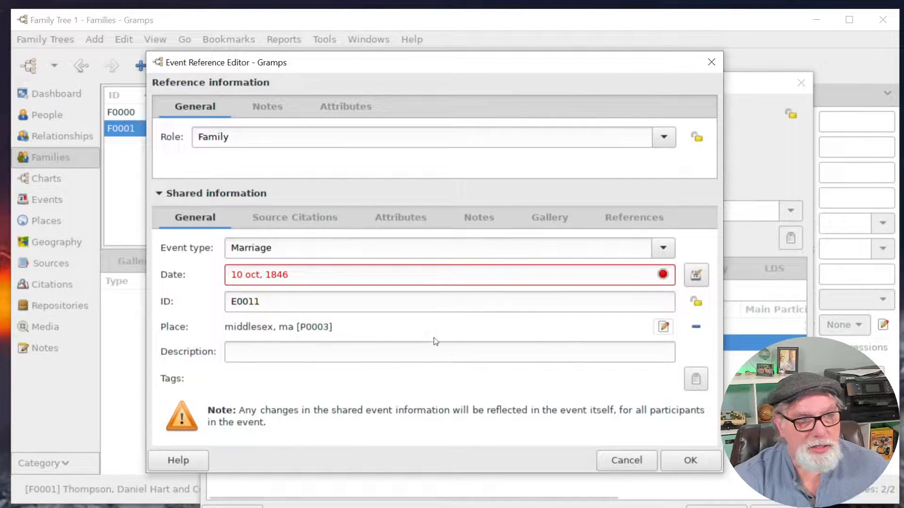
Remove the stray comma from the marriage date, then save the event and family.
click(263, 276)
key(BackSpace)
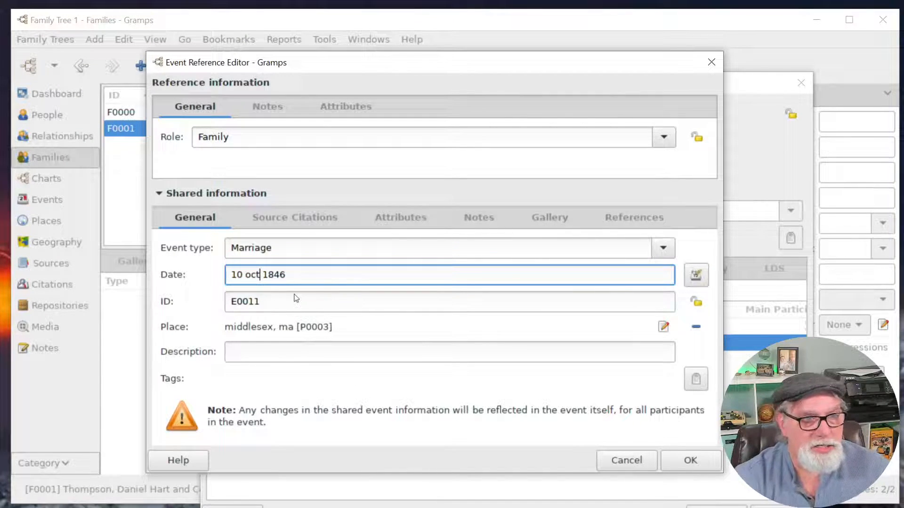
click(691, 460)
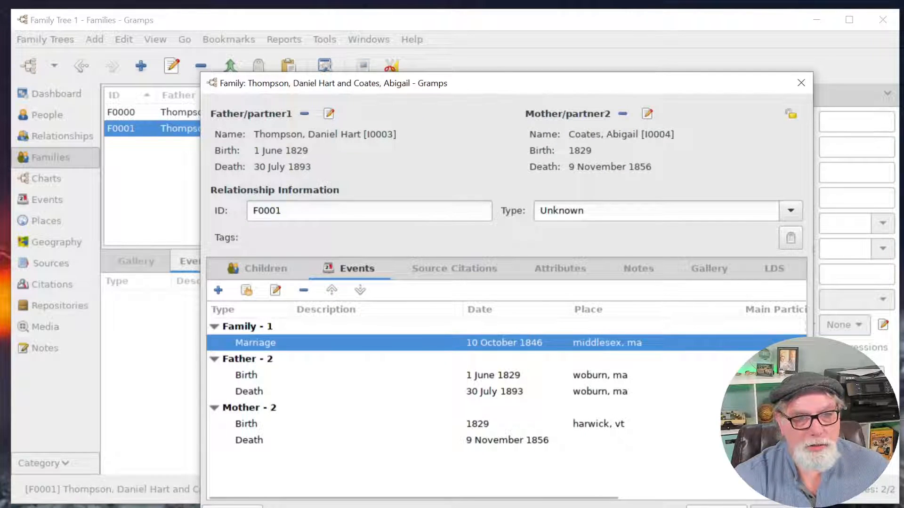
click(779, 507)
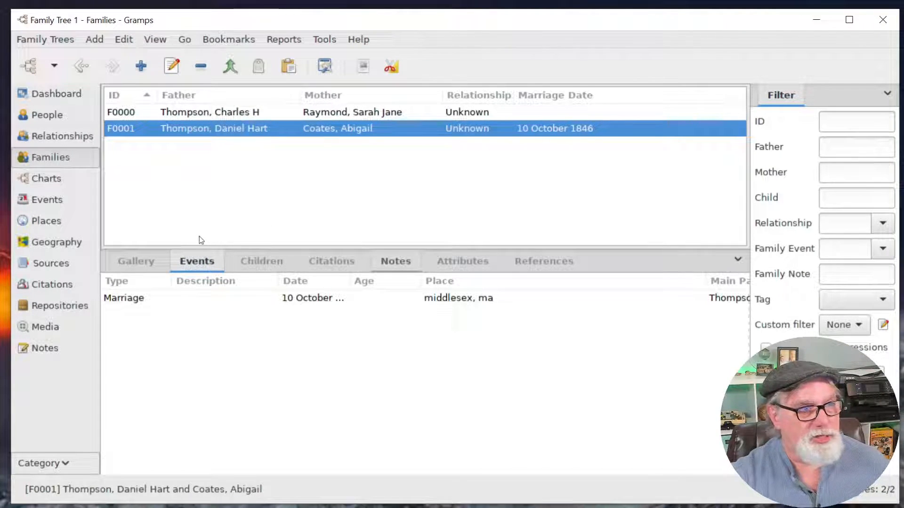
click(45, 184)
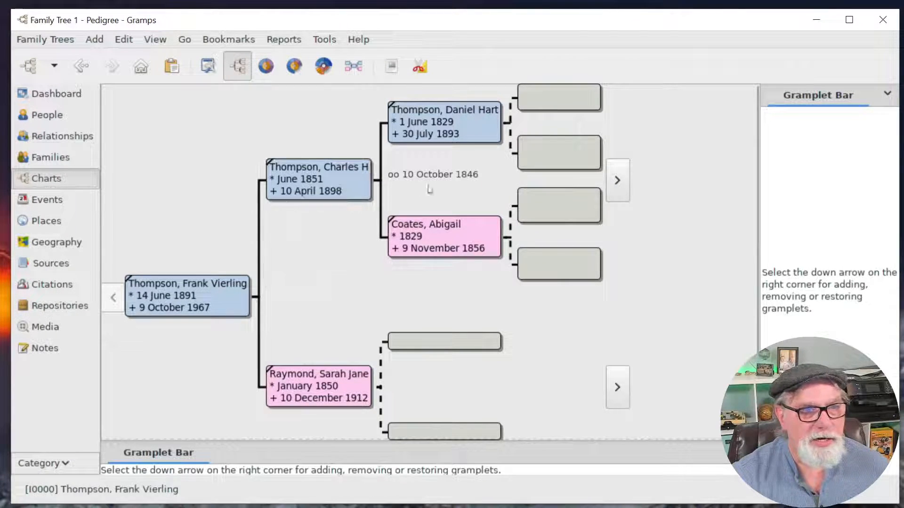
click(51, 160)
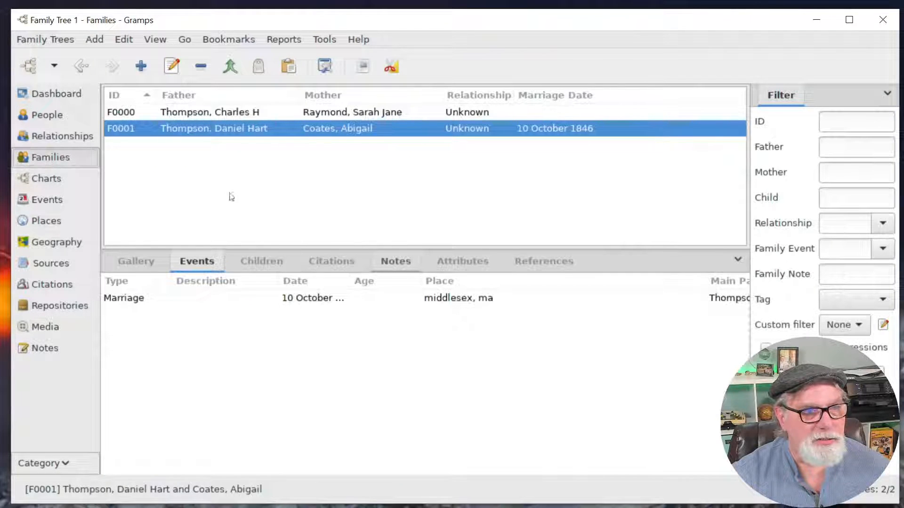
click(315, 113)
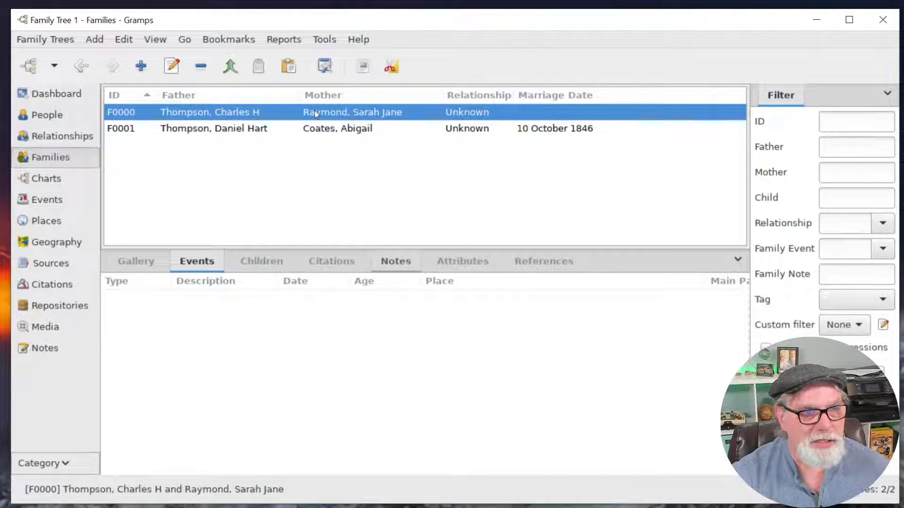
double_click(345, 114)
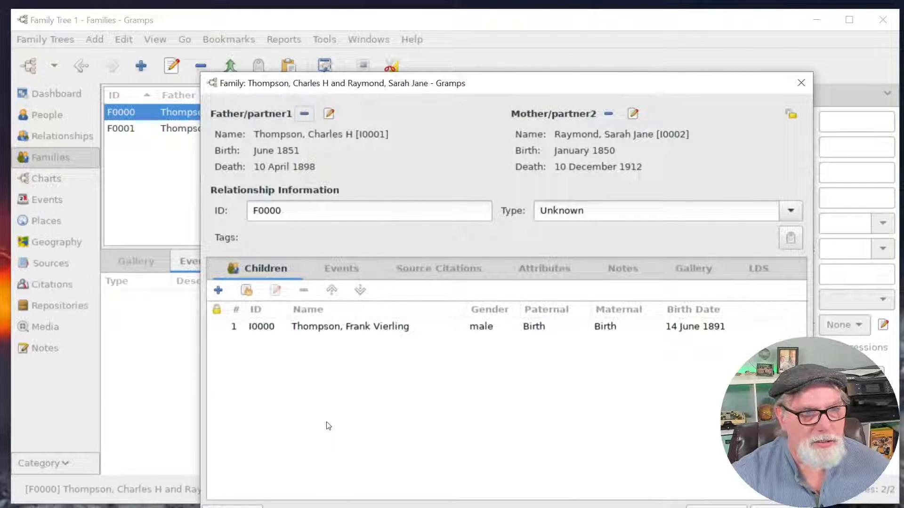
click(341, 268)
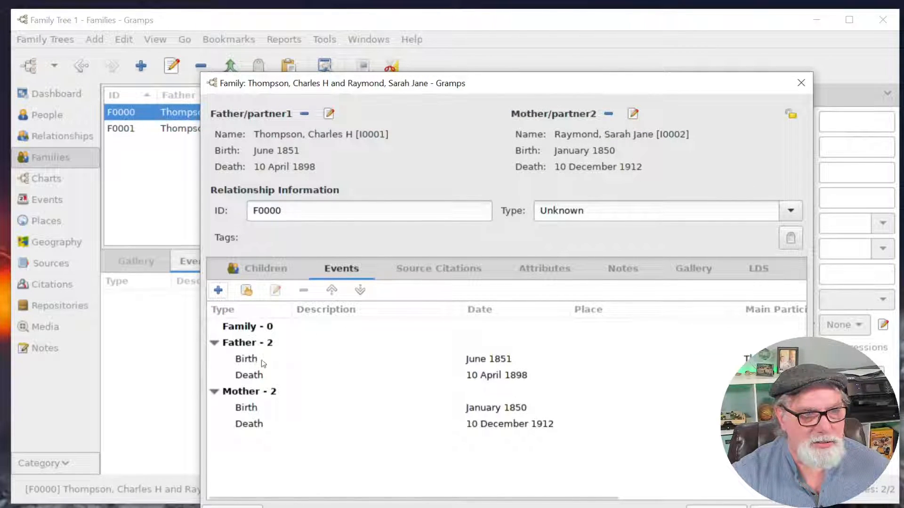
click(255, 330)
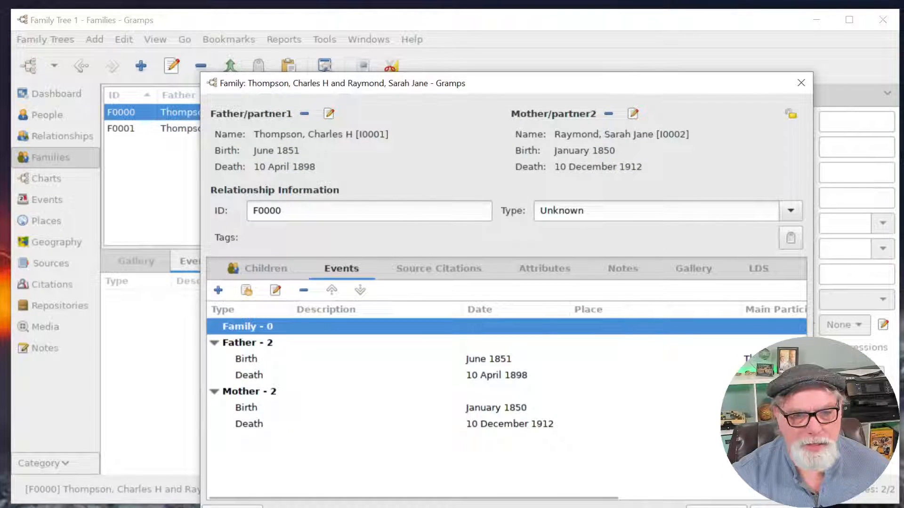
click(781, 507)
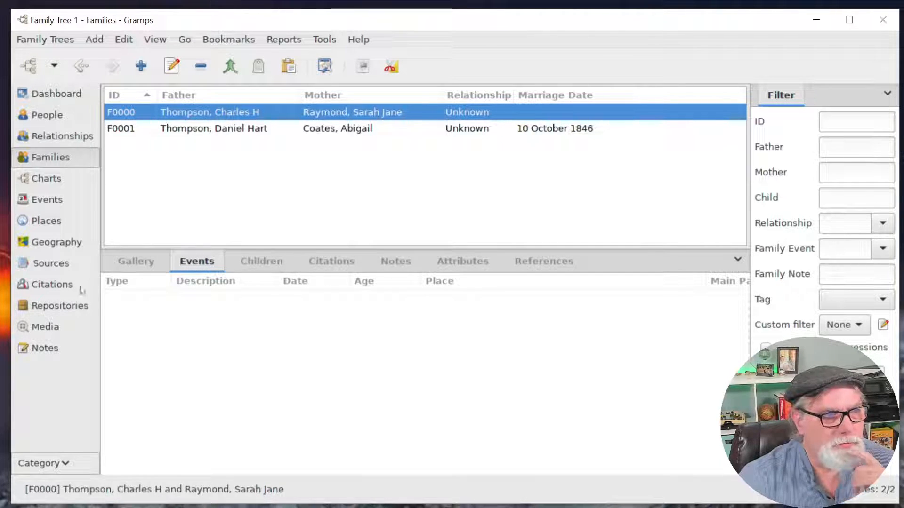
click(49, 202)
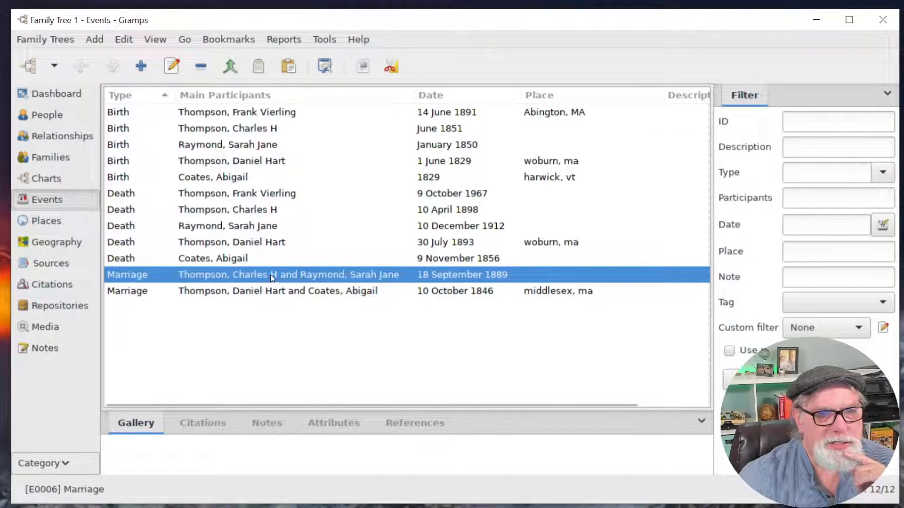
Compare the two Marriage events, then open family F0000 from the Families list.
key(Down)
key(Up)
key(Down)
key(Up)
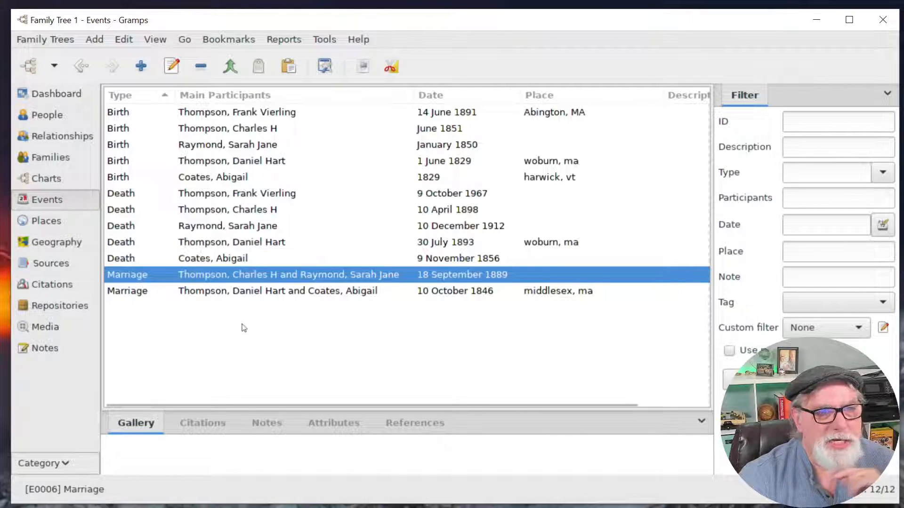
click(42, 159)
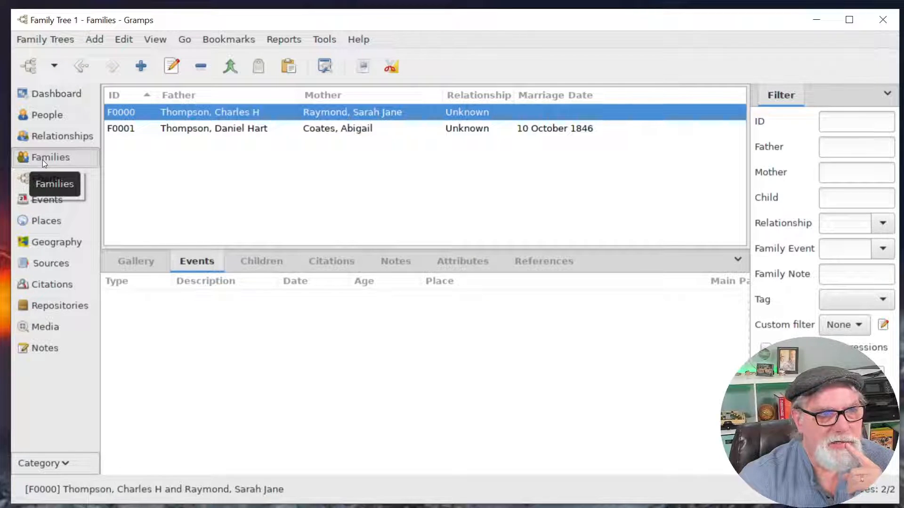
click(263, 129)
click(269, 115)
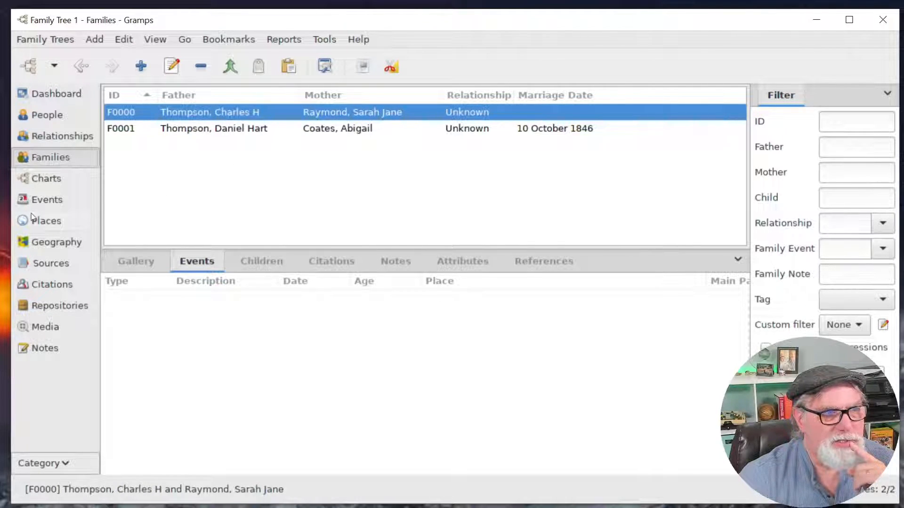
double_click(235, 116)
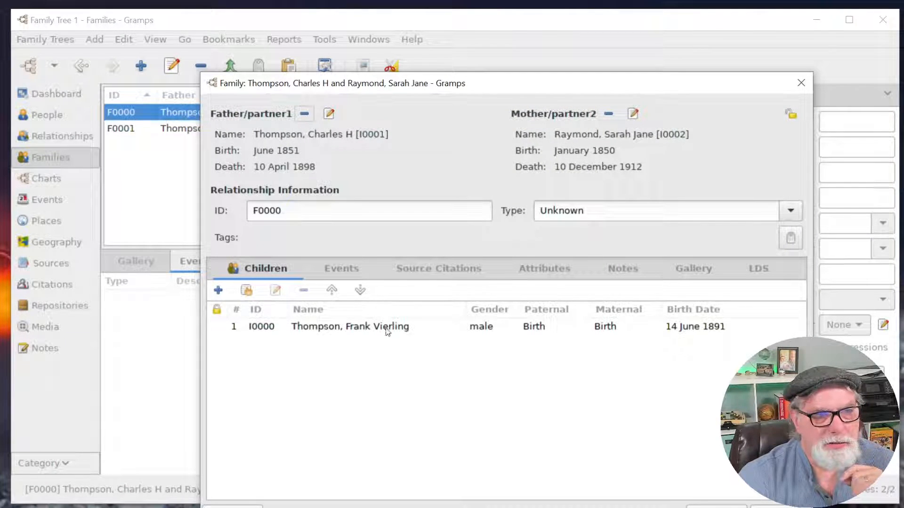
Share the existing 18 September 1889 Marriage event with family F0000.
click(345, 277)
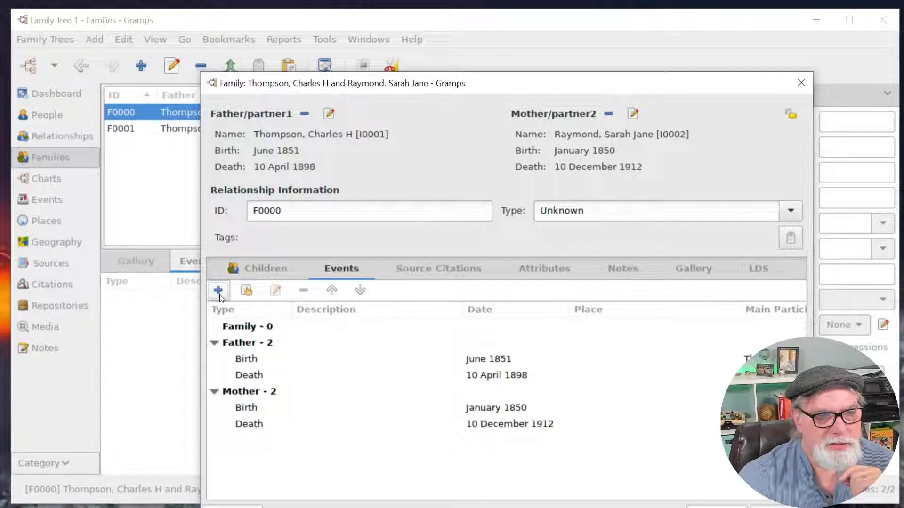
click(239, 327)
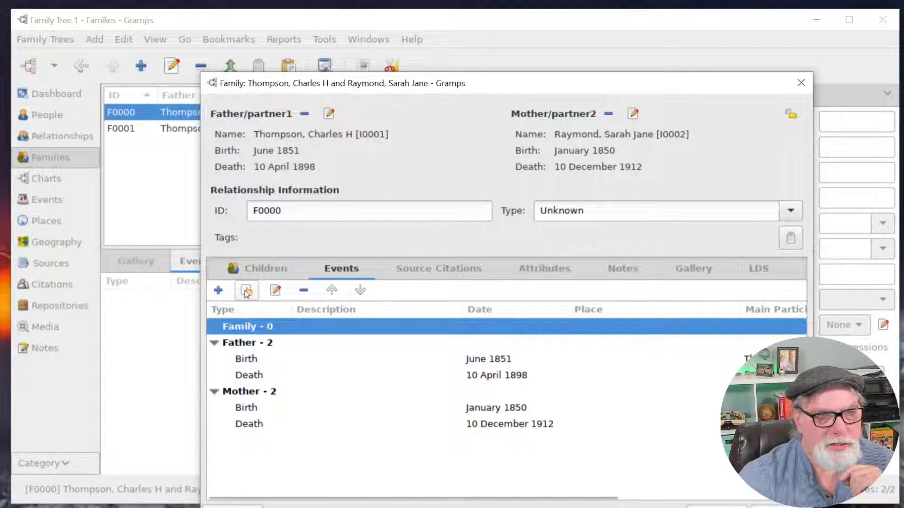
click(247, 291)
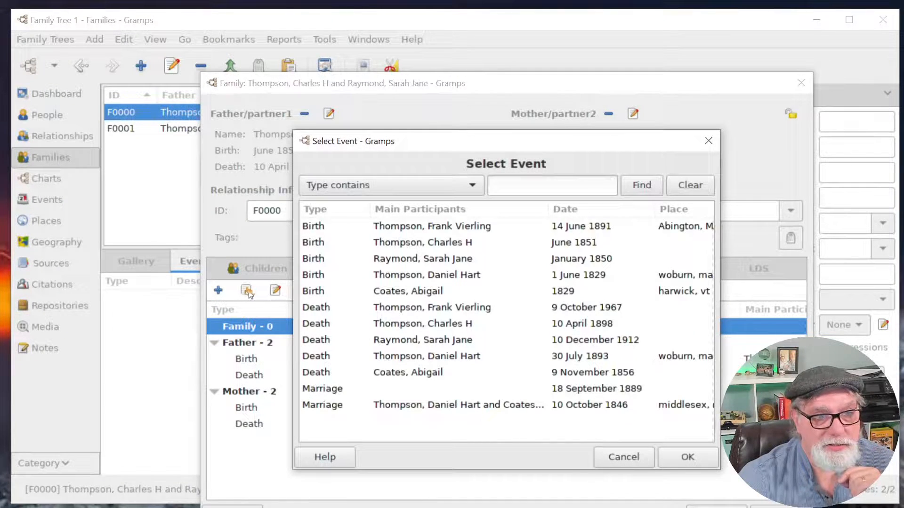
click(339, 391)
click(689, 458)
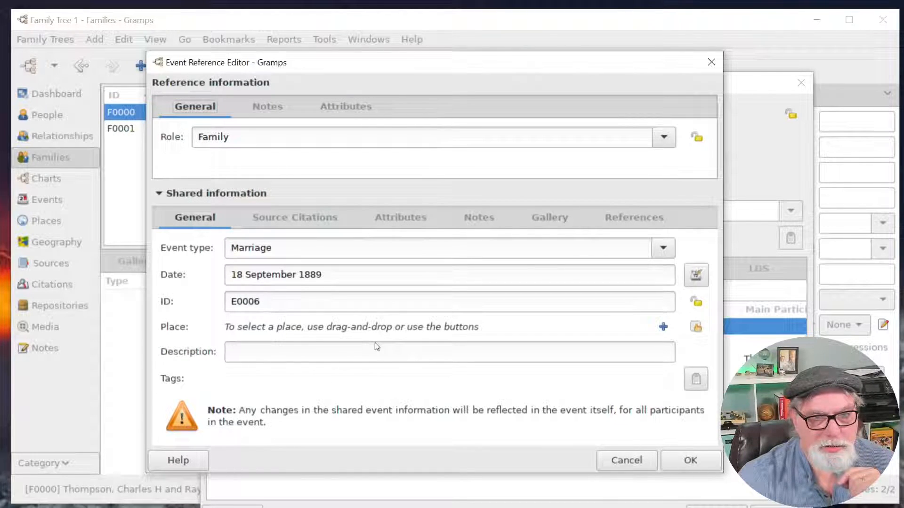
Review the event reference's Notes and Attributes, accept it and save the family.
click(275, 107)
click(345, 107)
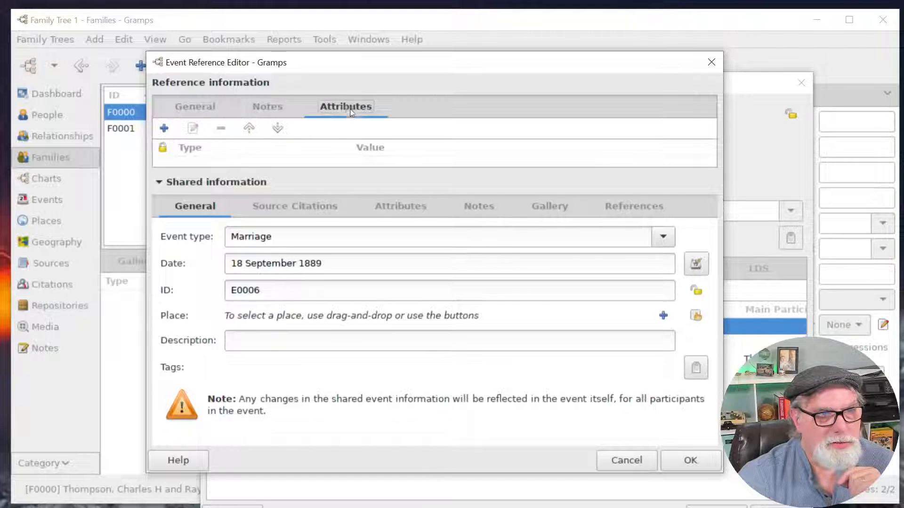
click(195, 106)
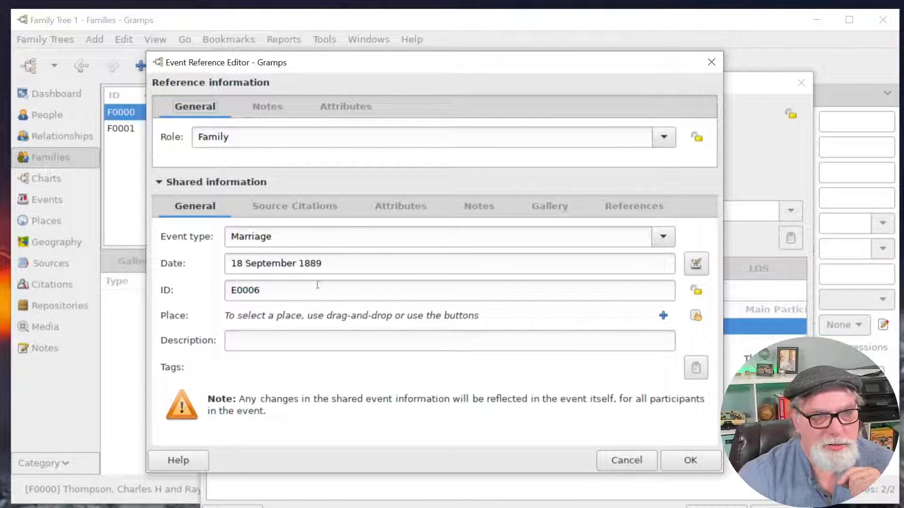
click(687, 464)
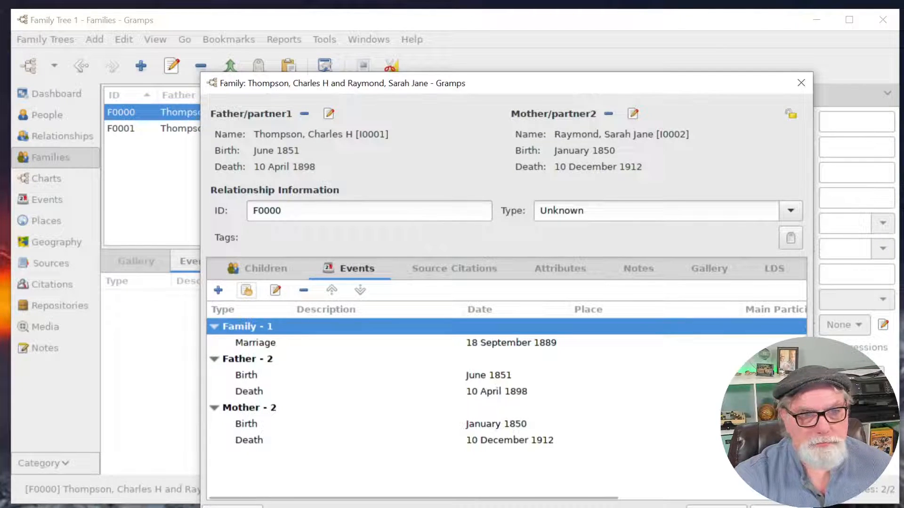
click(777, 507)
click(421, 400)
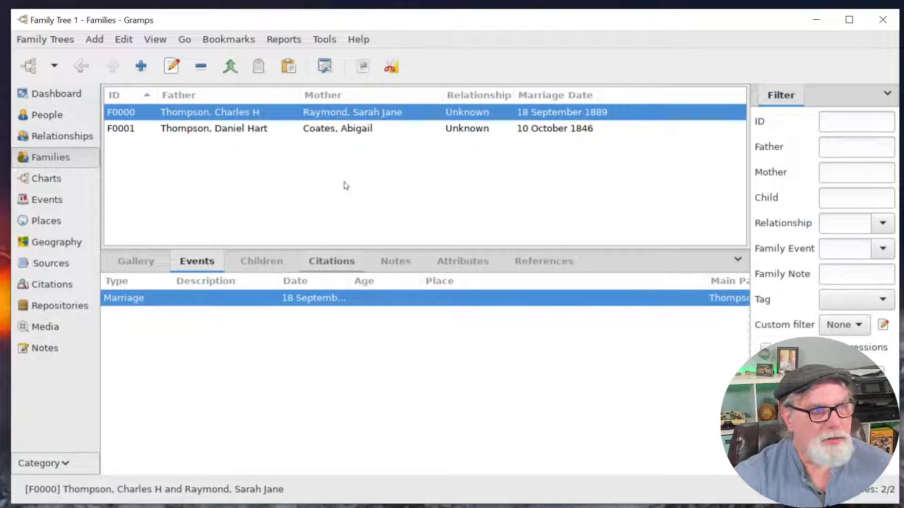
click(46, 183)
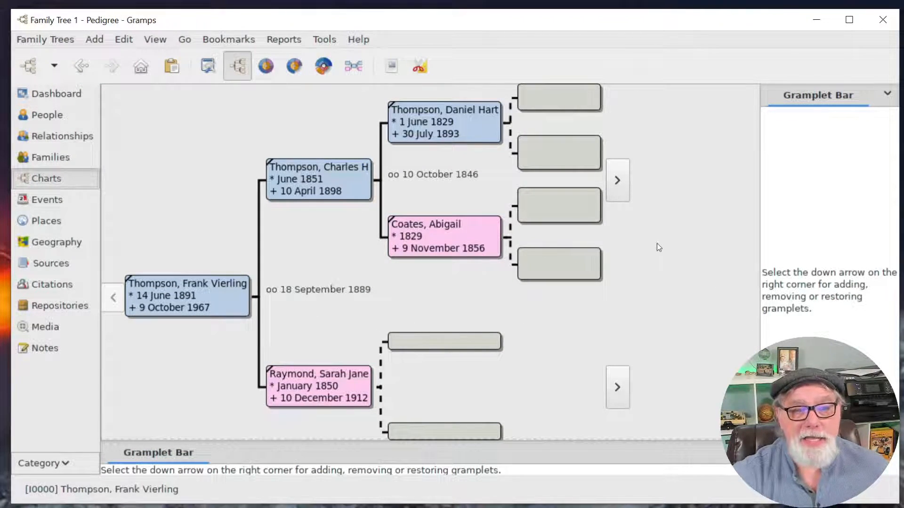
Drag the divider up to enlarge the gramplet pane beneath the pedigree chart.
drag(693, 442, 682, 372)
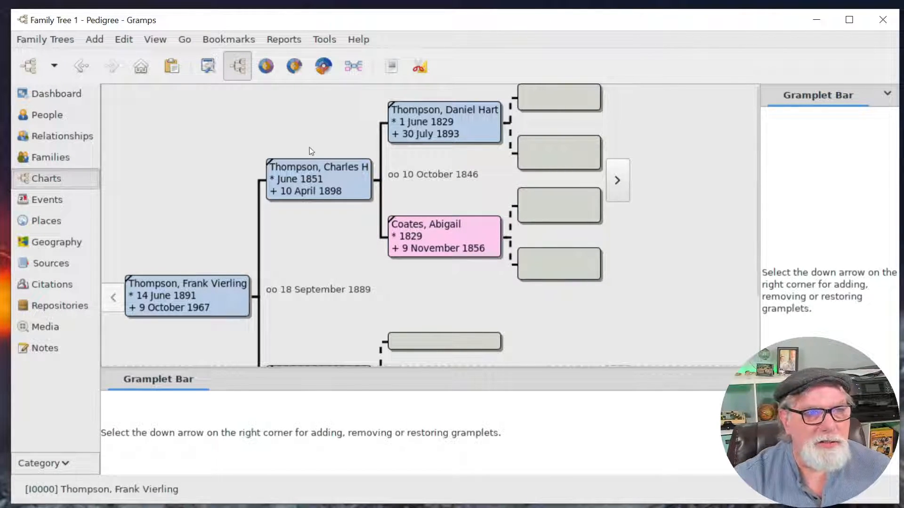
click(352, 66)
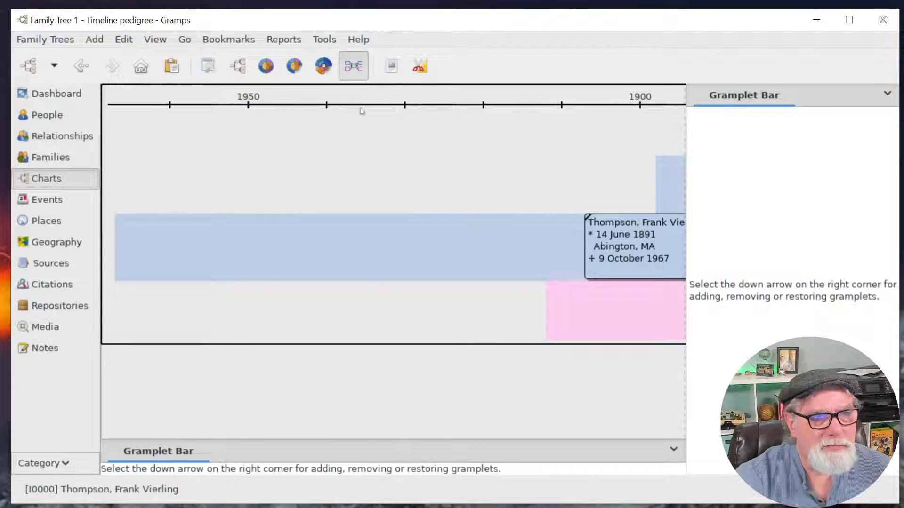
Try the Descendant Fan chart, return to Pedigree, then go to the Dashboard.
click(301, 66)
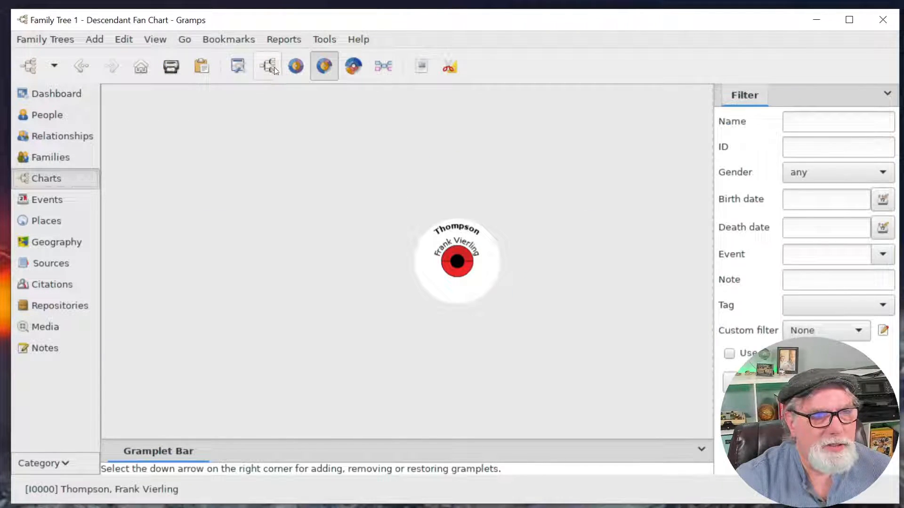
click(267, 66)
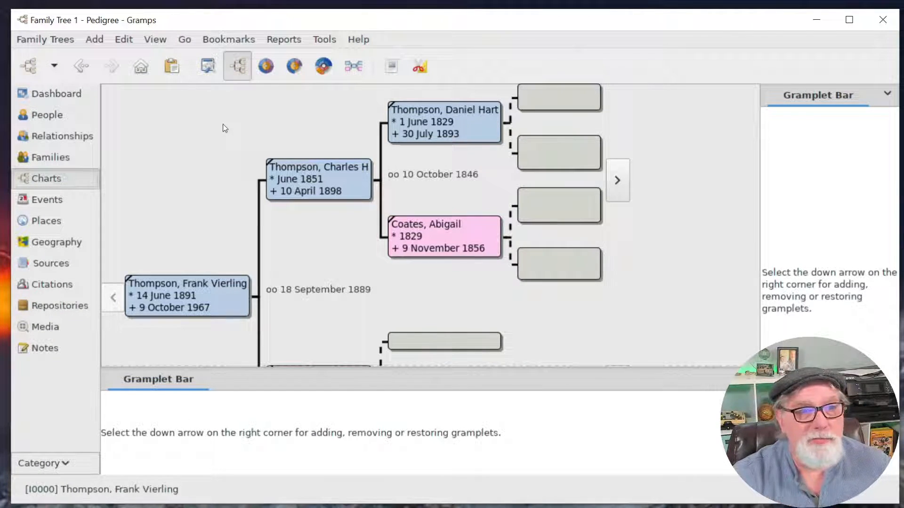
click(59, 95)
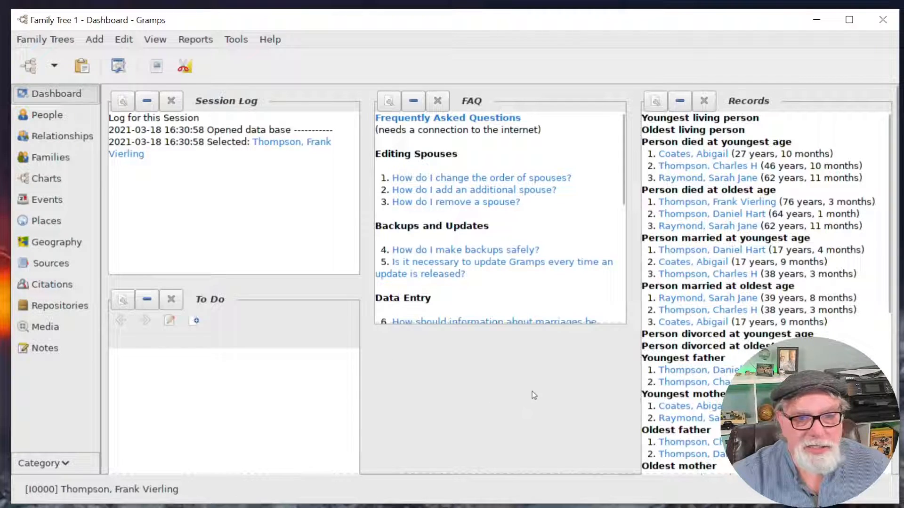
Close the Records, FAQ, Session Log and To Do gramplets.
right_click(514, 350)
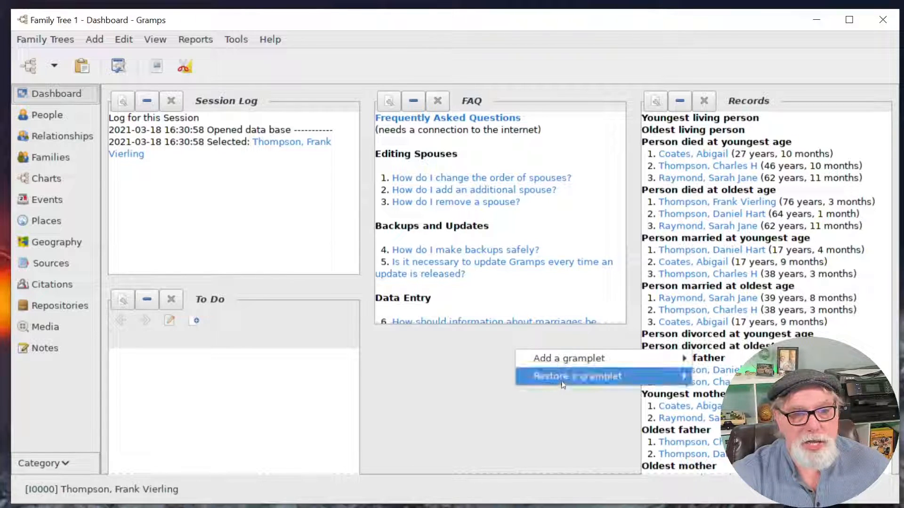
mouse_move(566, 379)
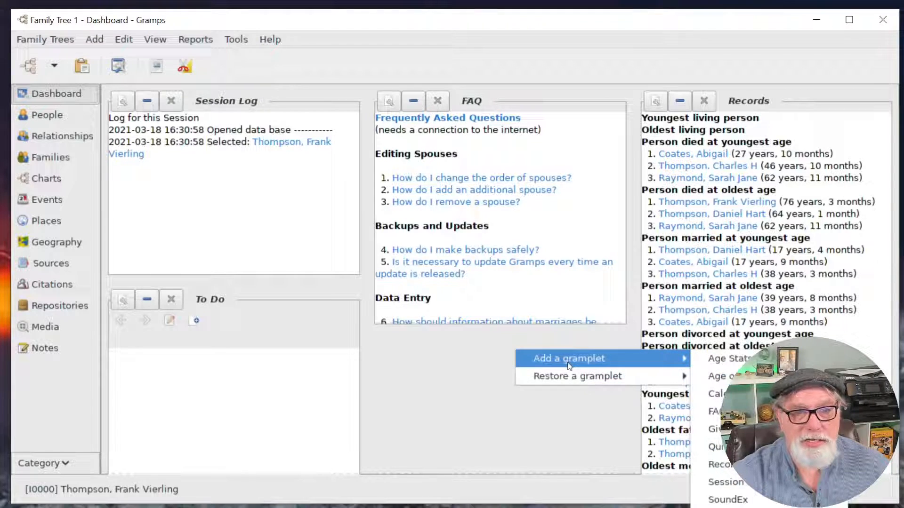
click(712, 106)
click(710, 102)
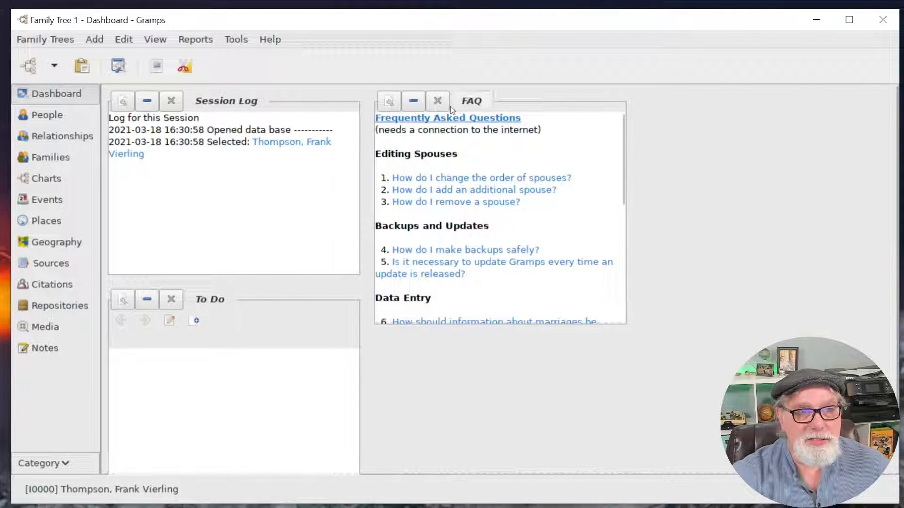
click(437, 101)
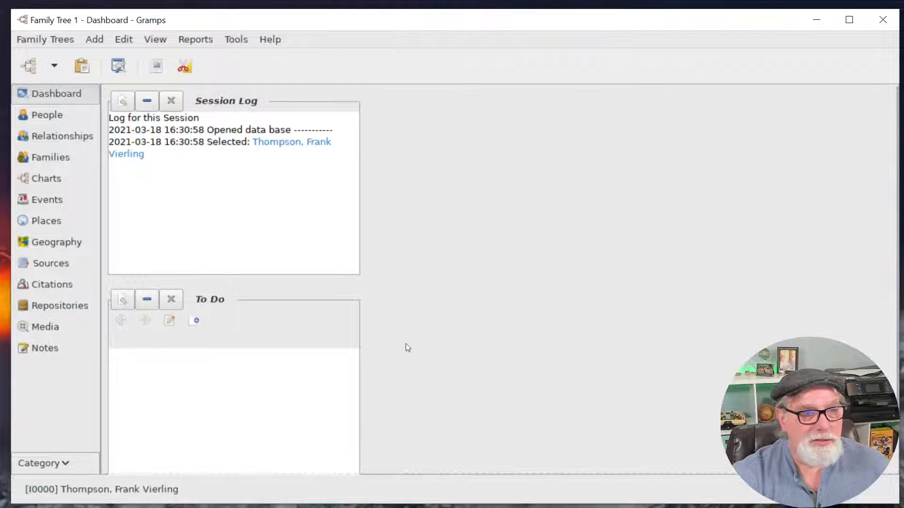
click(171, 101)
click(171, 100)
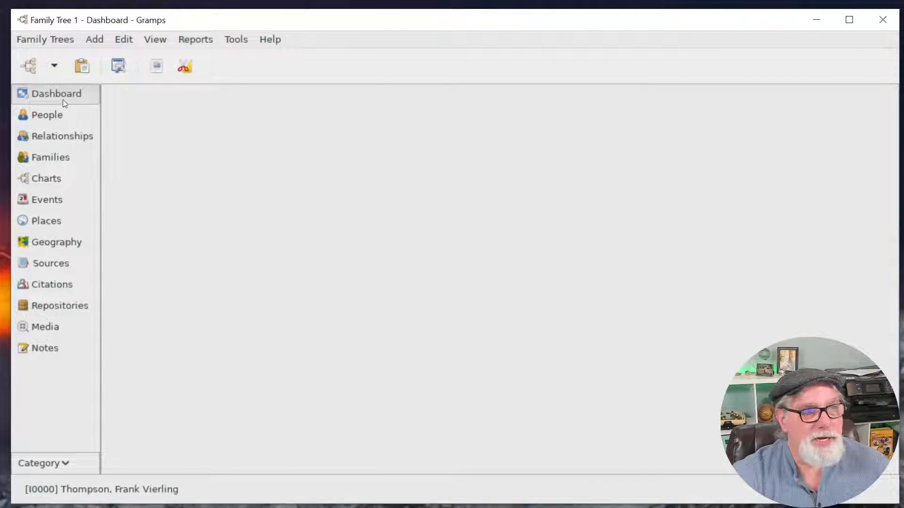
Add a Surname Cloud gramplet showing Coates, Raymond and Thompson to the Dashboard.
right_click(393, 119)
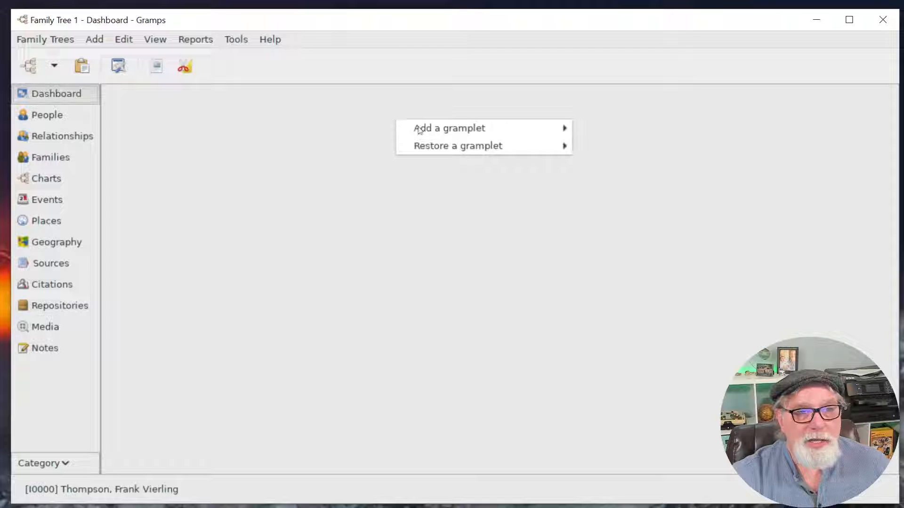
mouse_move(512, 136)
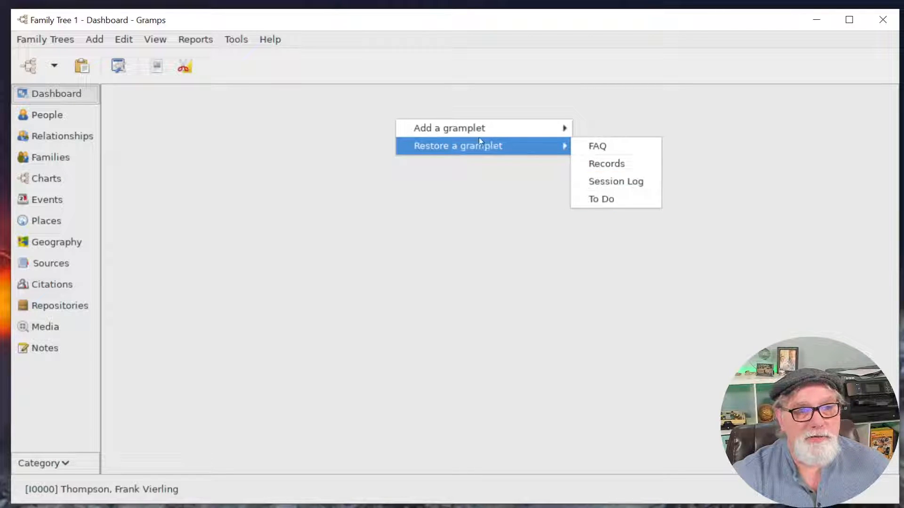
mouse_move(484, 126)
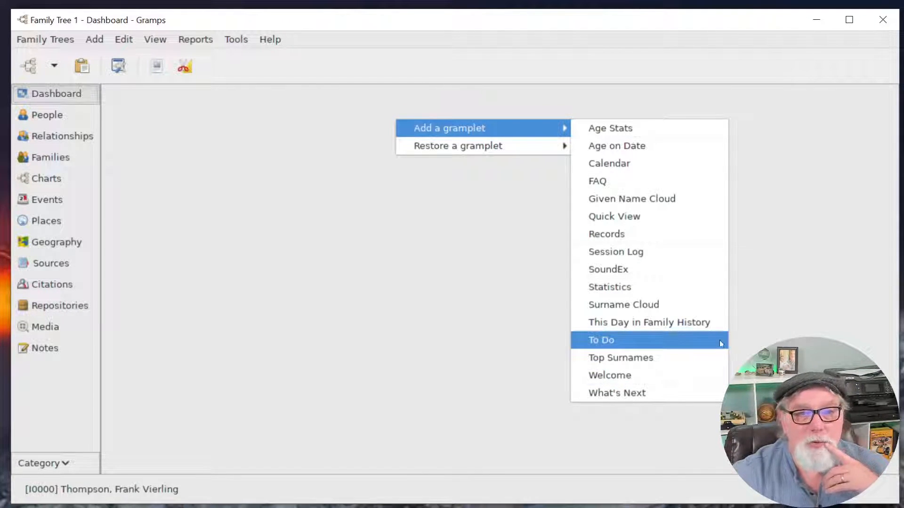
click(636, 311)
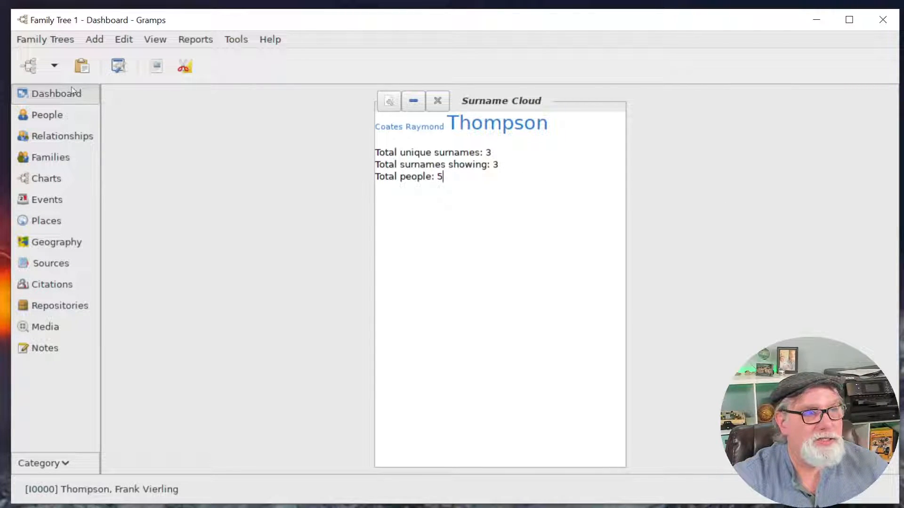
click(64, 41)
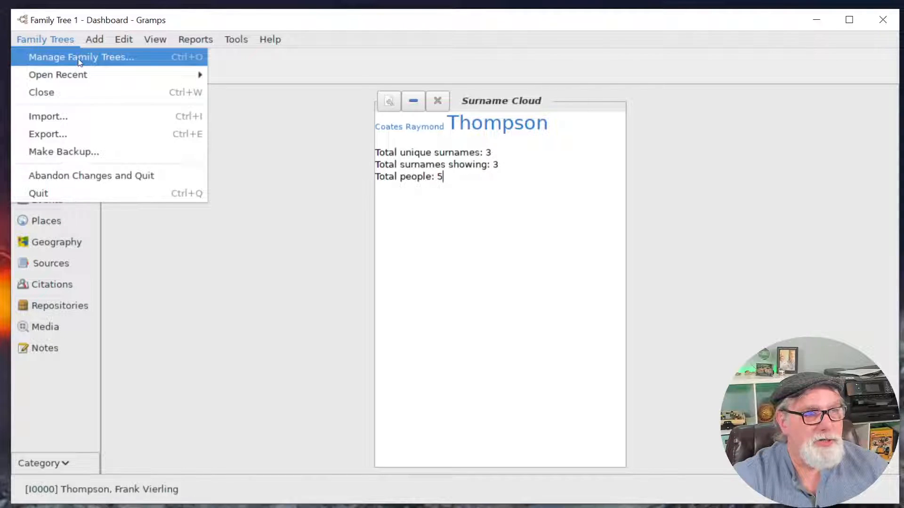
Load the GrampsDirect family tree from the family tree manager.
click(74, 58)
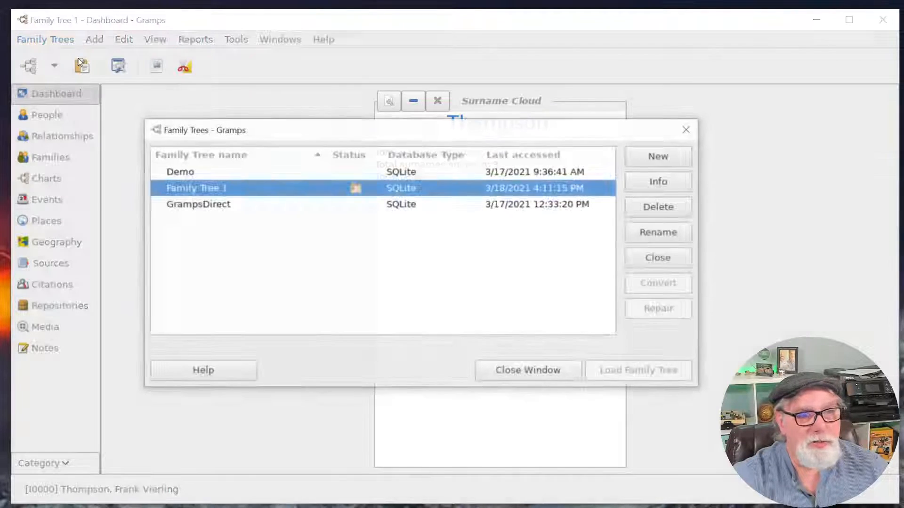
click(199, 204)
click(651, 370)
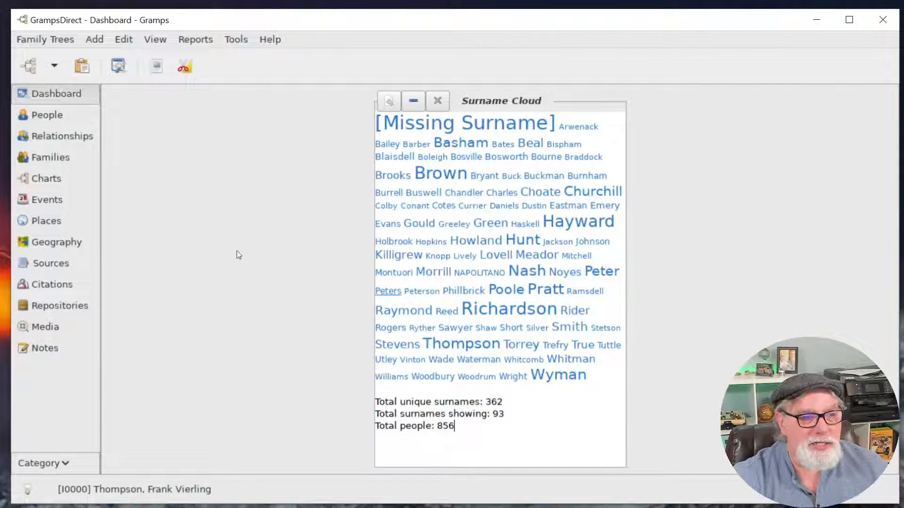
Add an Age Stats gramplet to the Dashboard.
right_click(217, 150)
mouse_move(258, 155)
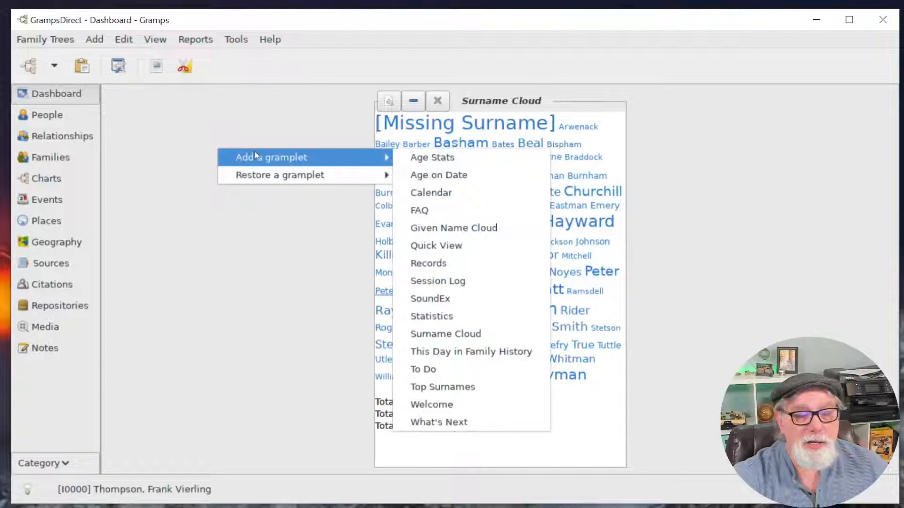
click(214, 135)
right_click(189, 175)
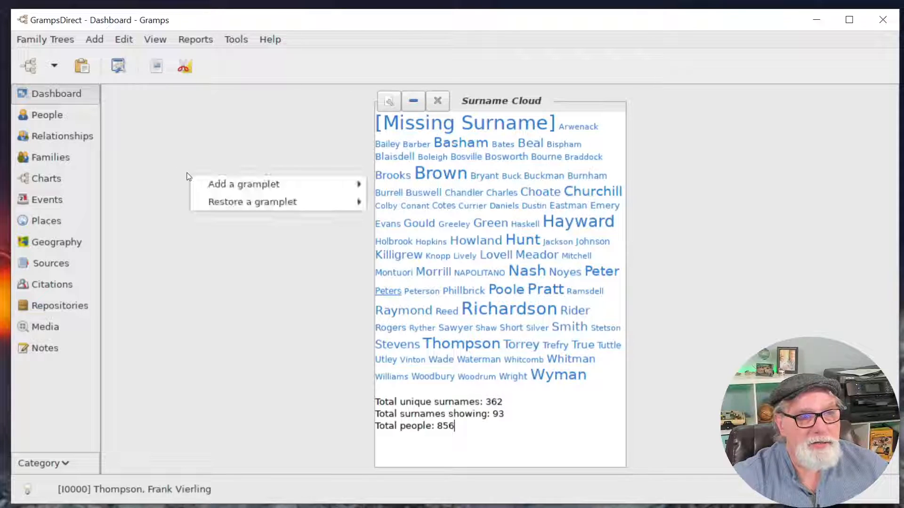
mouse_move(249, 181)
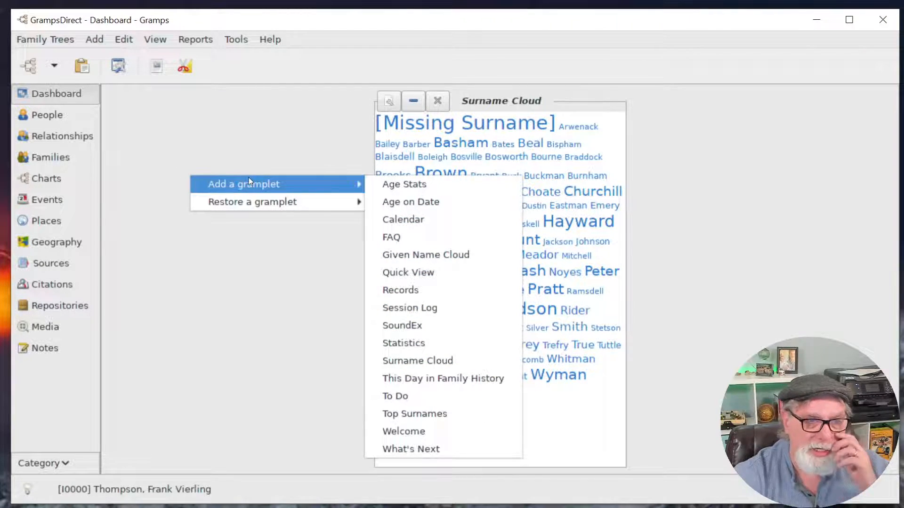
click(424, 183)
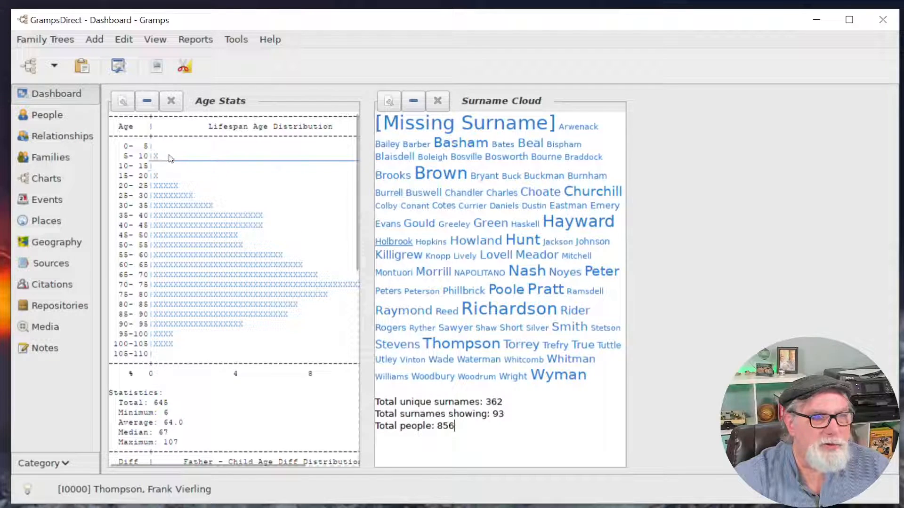
Scroll through the parent–child age statistics, then remove the Age Stats gramplet.
scroll(252, 248, down, 2)
scroll(253, 248, down, 6)
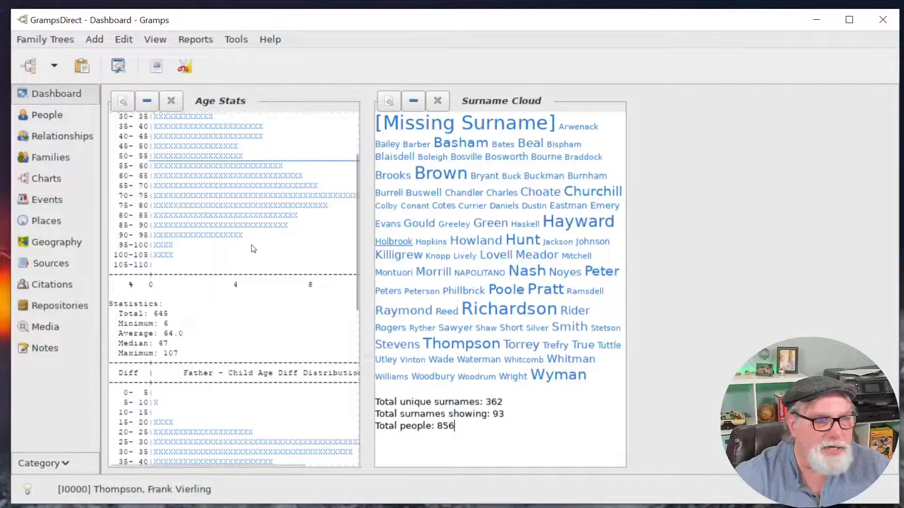
scroll(258, 301, down, 2)
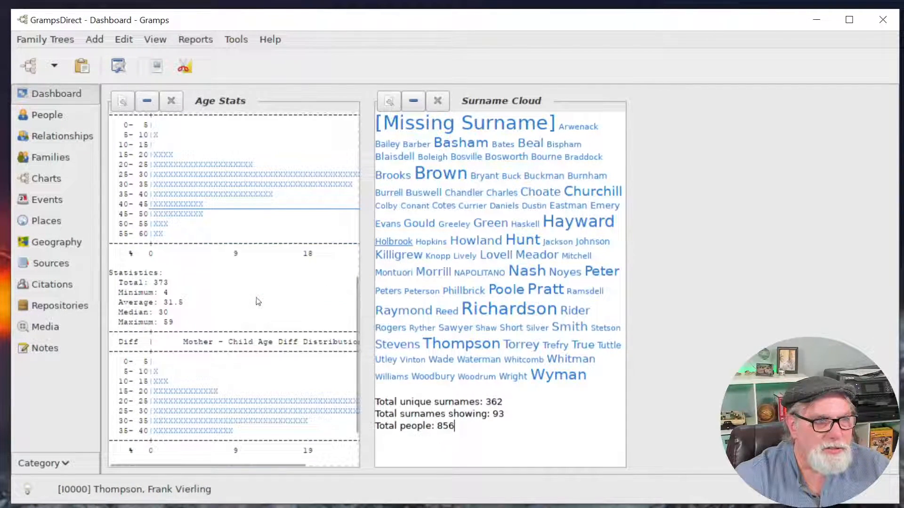
scroll(258, 302, up, 4)
scroll(277, 227, down, 7)
scroll(227, 265, up, 6)
scroll(227, 265, up, 1)
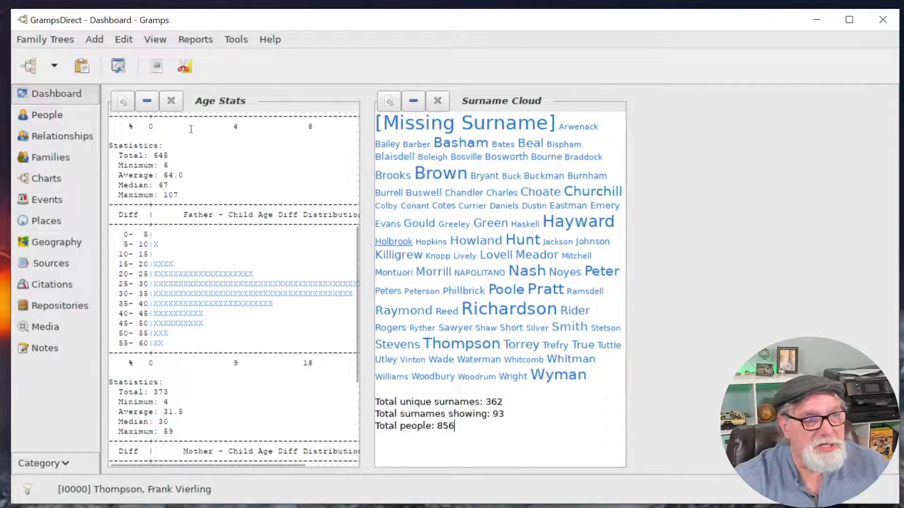
click(171, 101)
Add a Quick View gramplet of sorted events to the Dashboard.
right_click(196, 141)
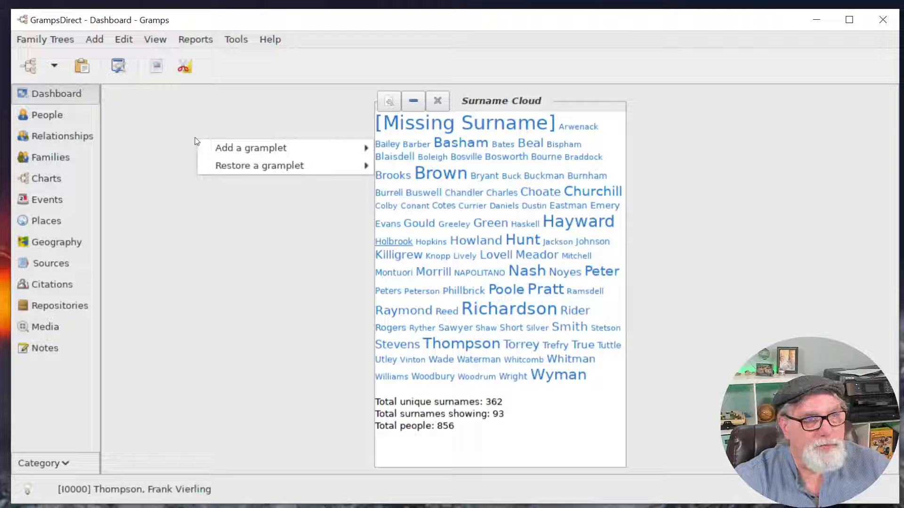
mouse_move(290, 147)
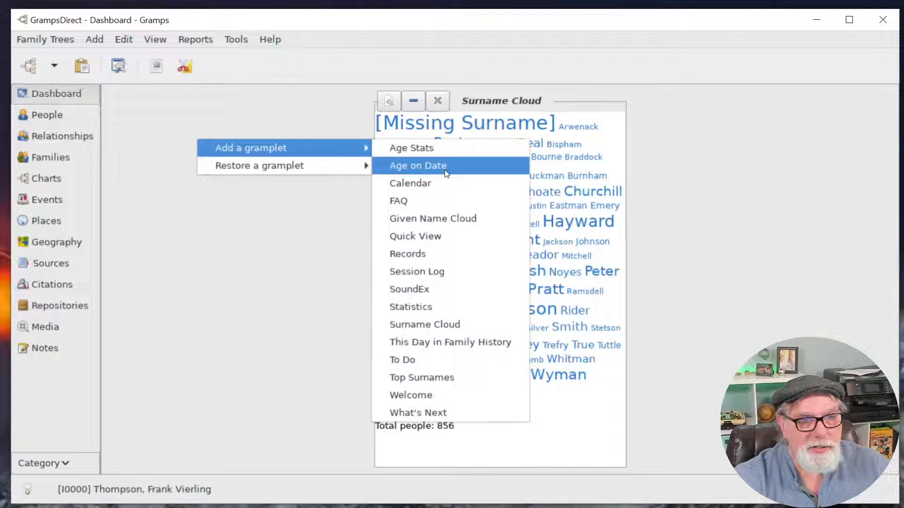
click(436, 238)
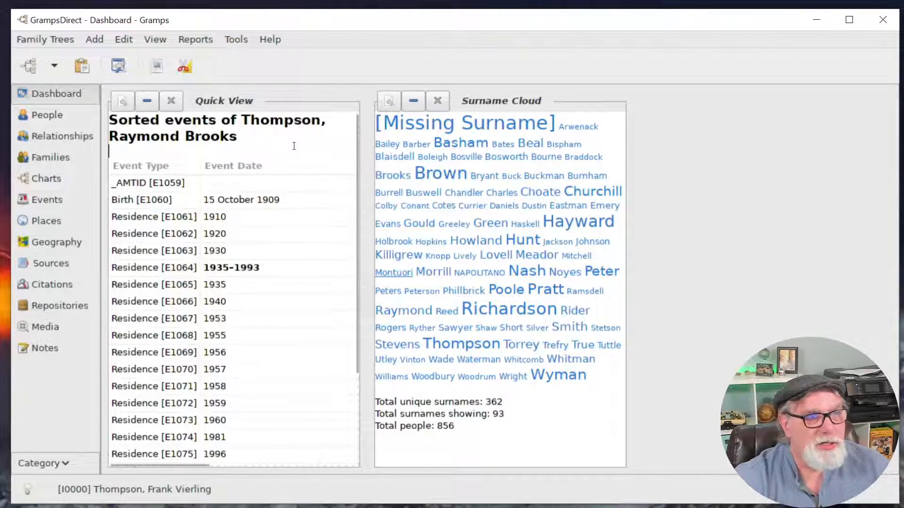
Detach the Quick View into its own window, review the events, and close it.
click(126, 109)
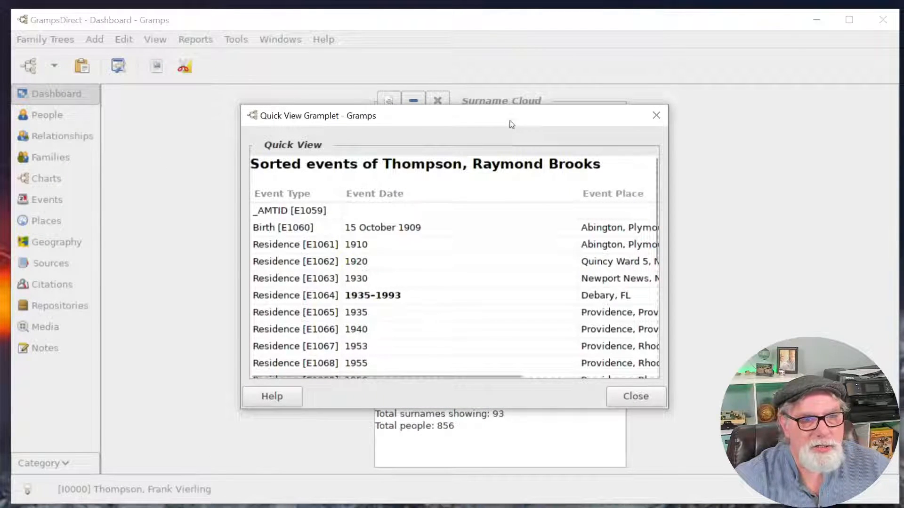
drag(509, 125, 498, 127)
scroll(447, 263, down, 3)
scroll(448, 263, down, 3)
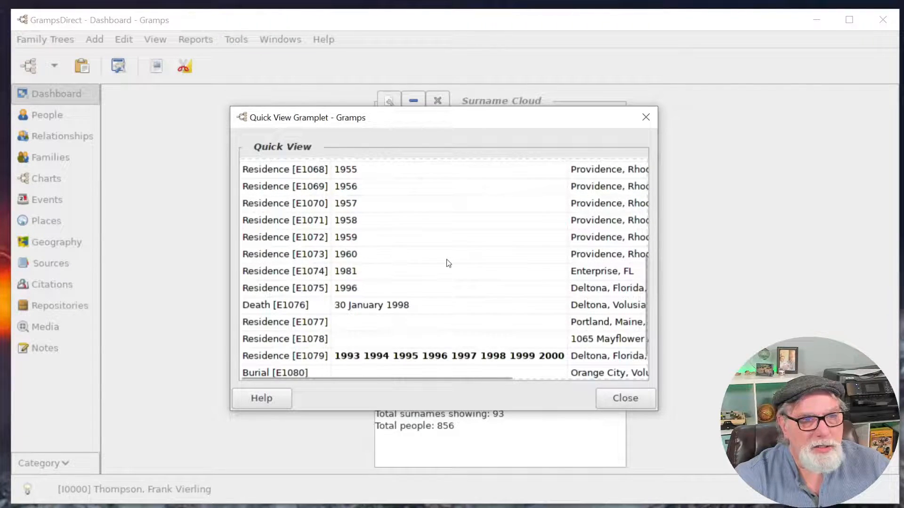
click(631, 398)
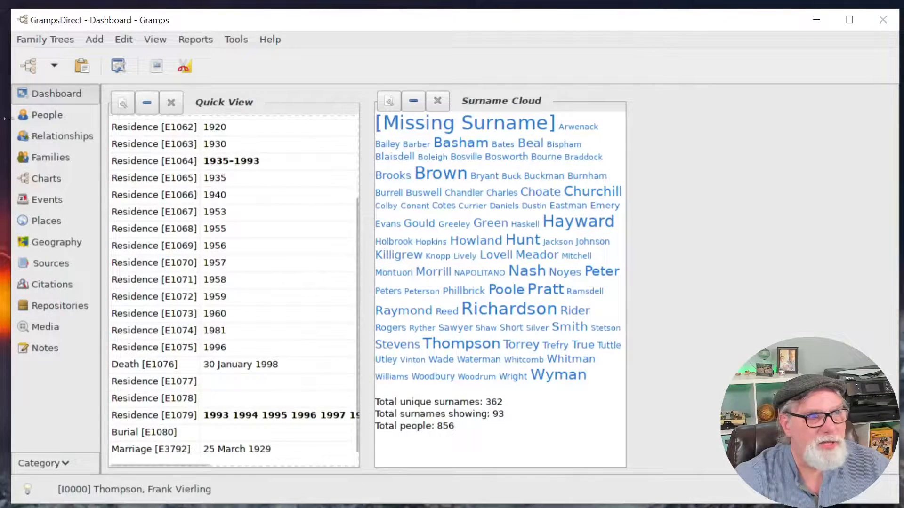
Visit the People list, return to the Dashboard, and delete the Quick View gramplet.
click(33, 116)
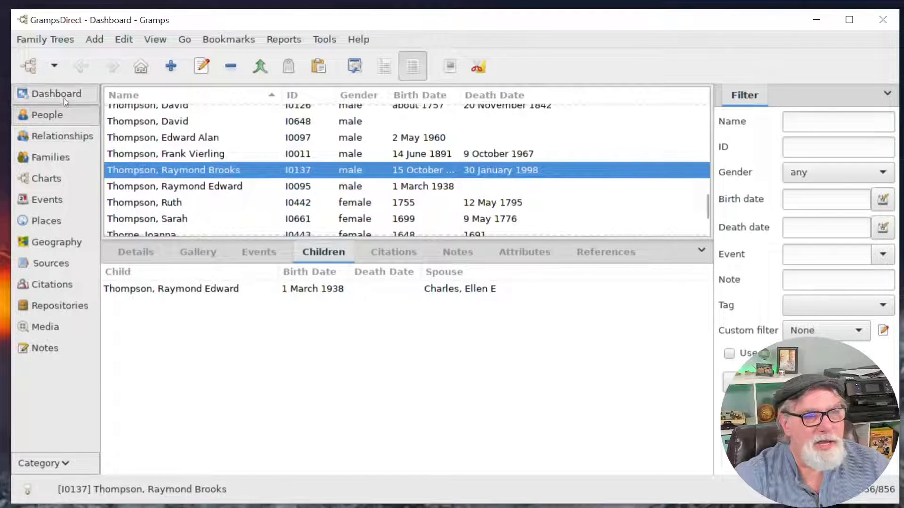
click(52, 94)
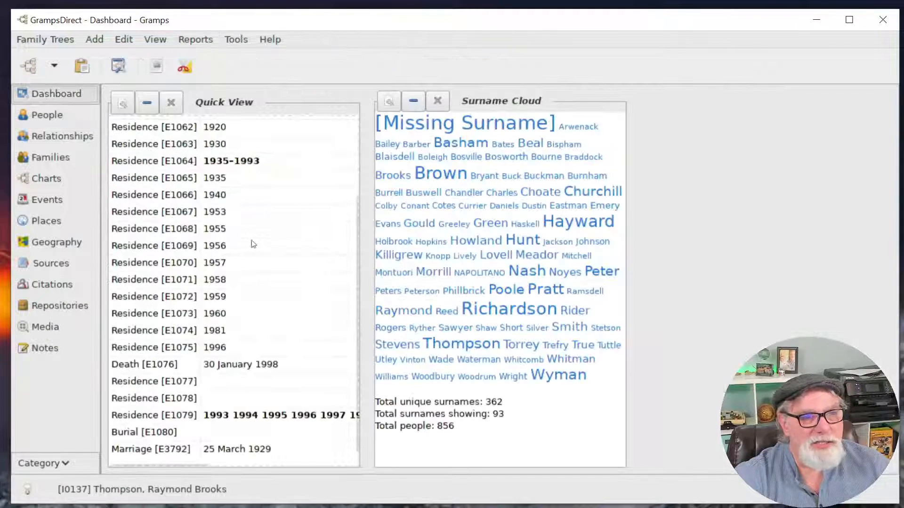
click(171, 102)
Add a Records gramplet to the Dashboard and collapse then re-expand Records-1.
right_click(221, 139)
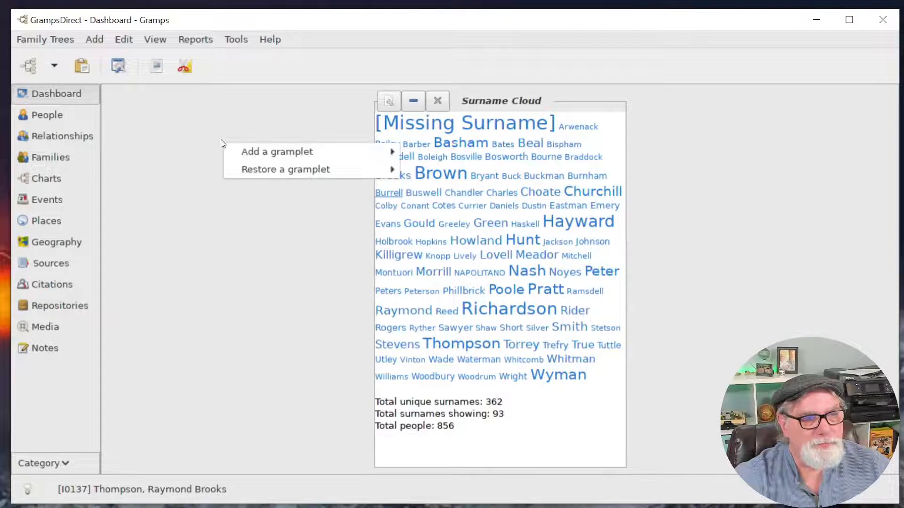
mouse_move(276, 151)
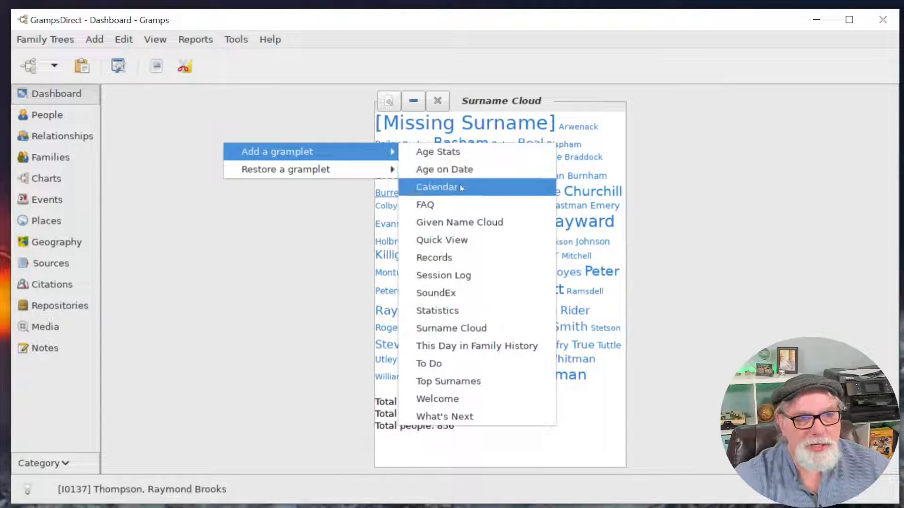
click(461, 266)
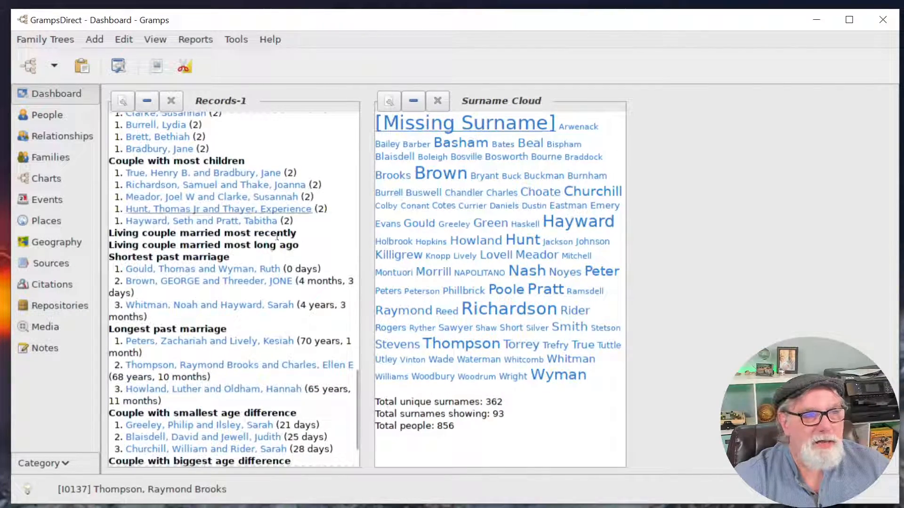
scroll(269, 272, up, 7)
scroll(269, 272, up, 10)
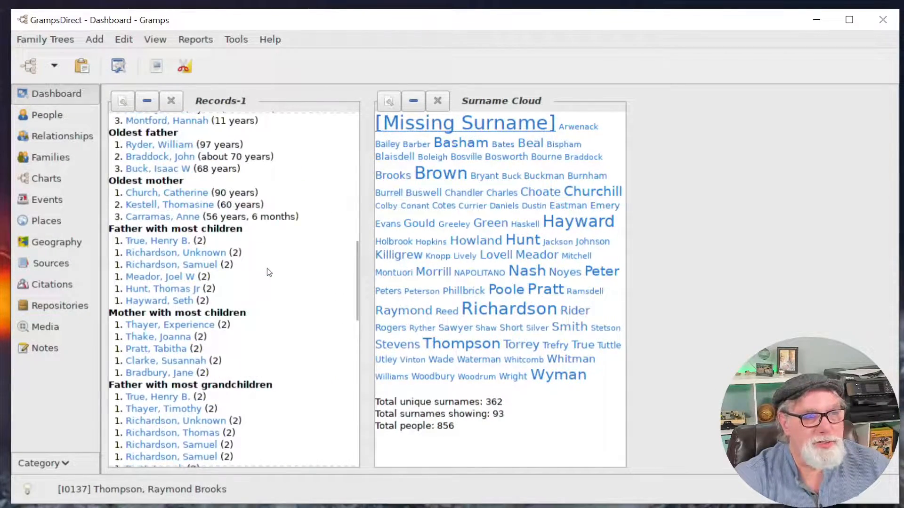
scroll(267, 272, up, 5)
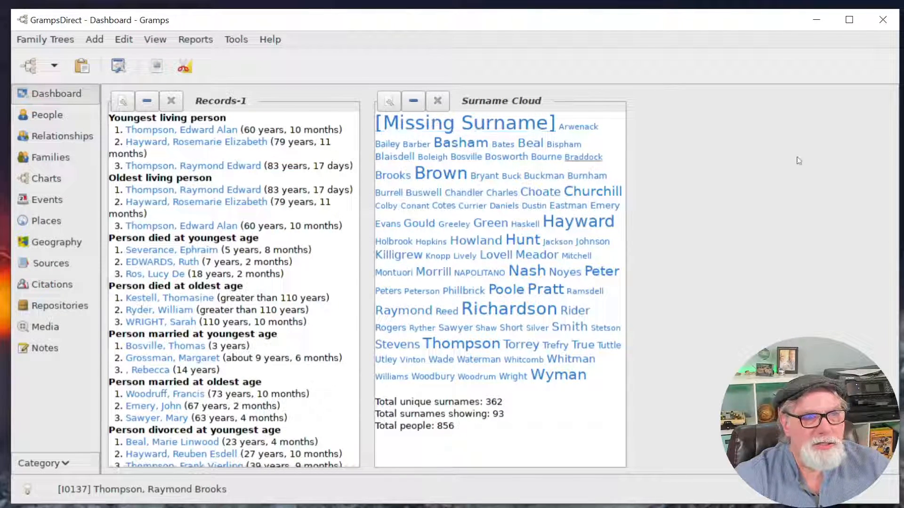
click(145, 103)
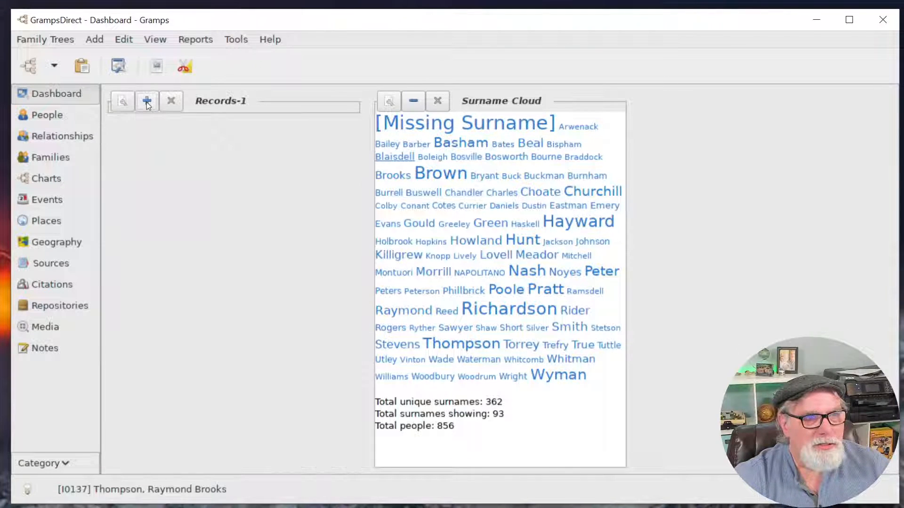
click(146, 103)
Add a second Records gramplet, then remove Records-1.
right_click(718, 134)
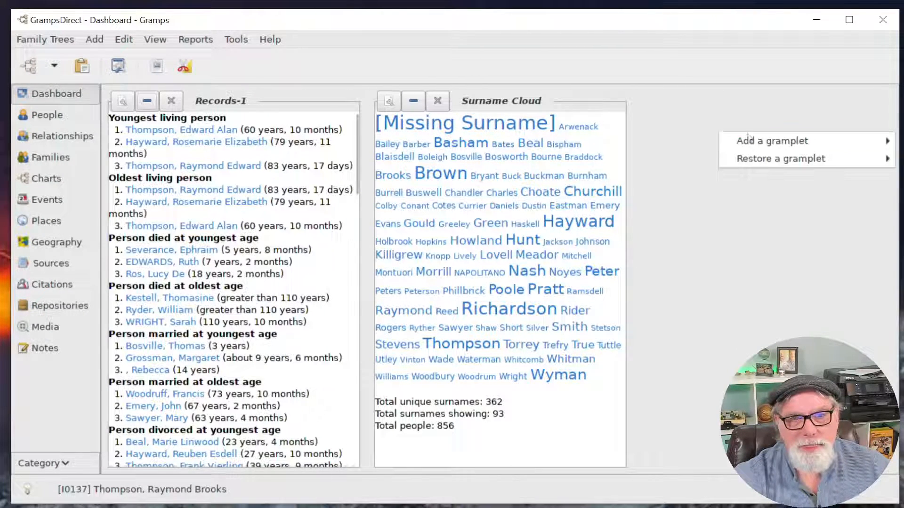
mouse_move(779, 140)
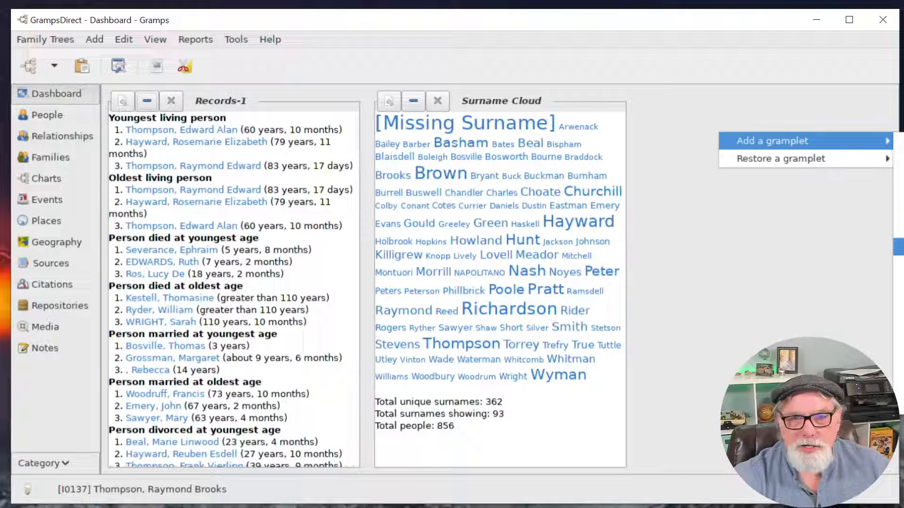
click(898, 247)
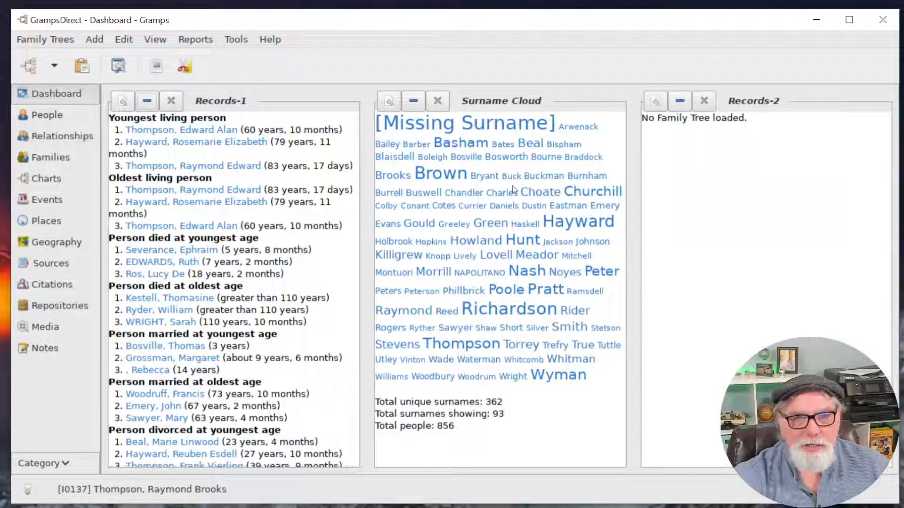
click(171, 102)
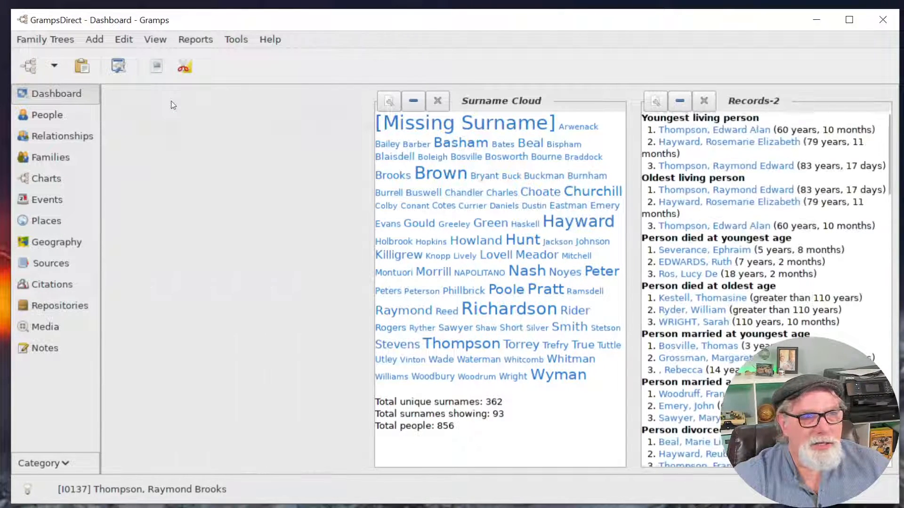
Remove the Records-2 and Surname Cloud gramplets, leaving the Dashboard empty.
right_click(820, 95)
click(806, 102)
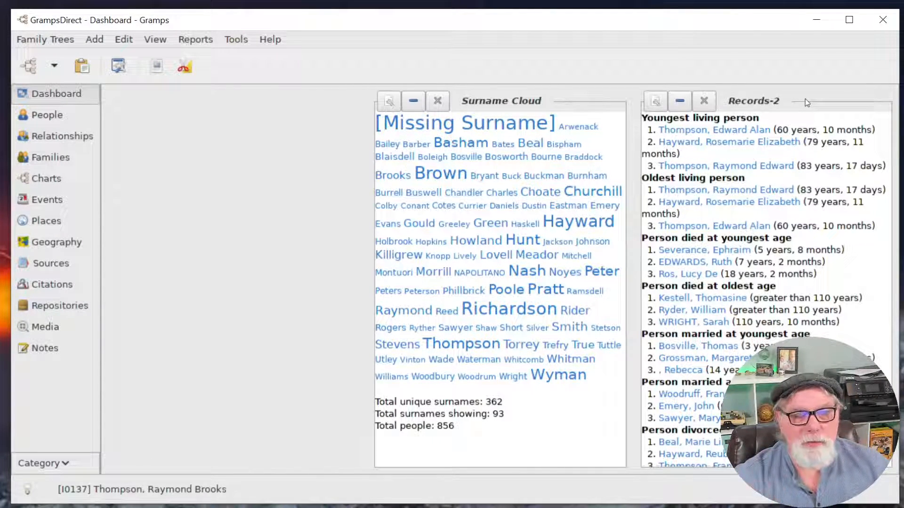
click(704, 101)
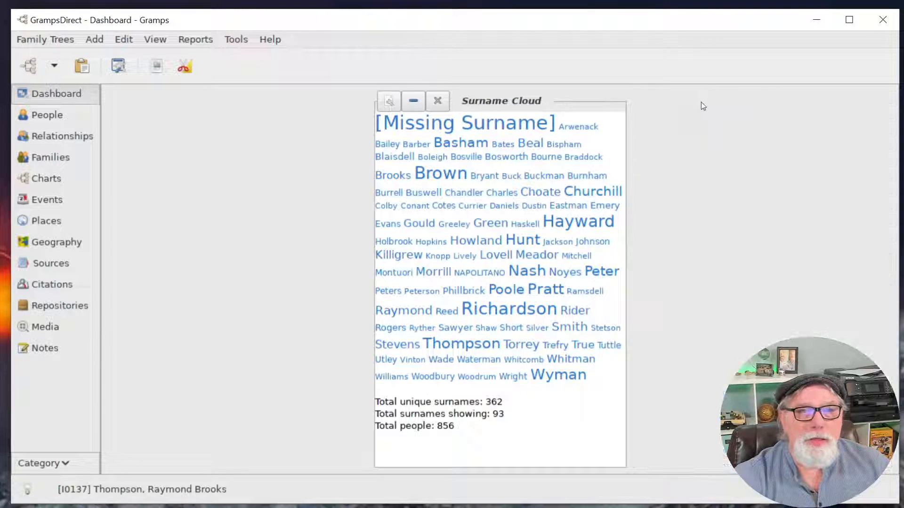
click(438, 101)
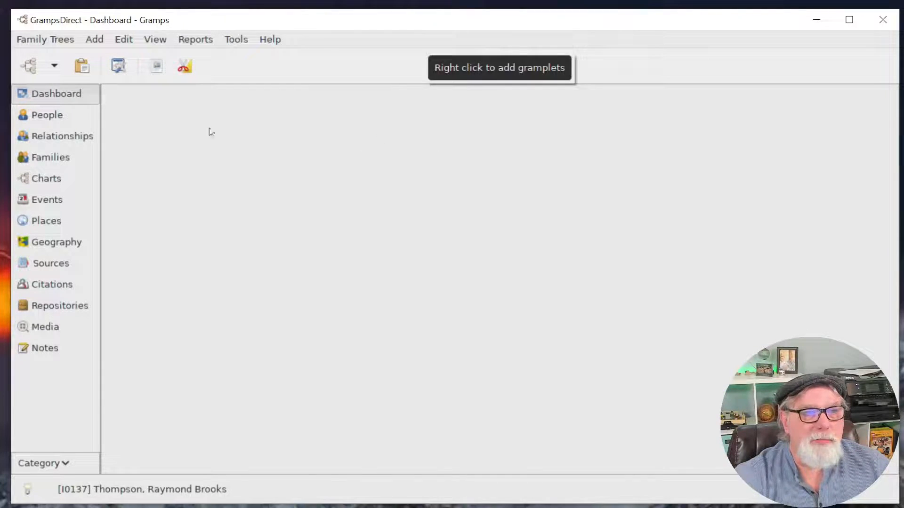
Skip adding a gramplet and switch to the Places view listing places like P0775.
right_click(298, 141)
mouse_move(340, 145)
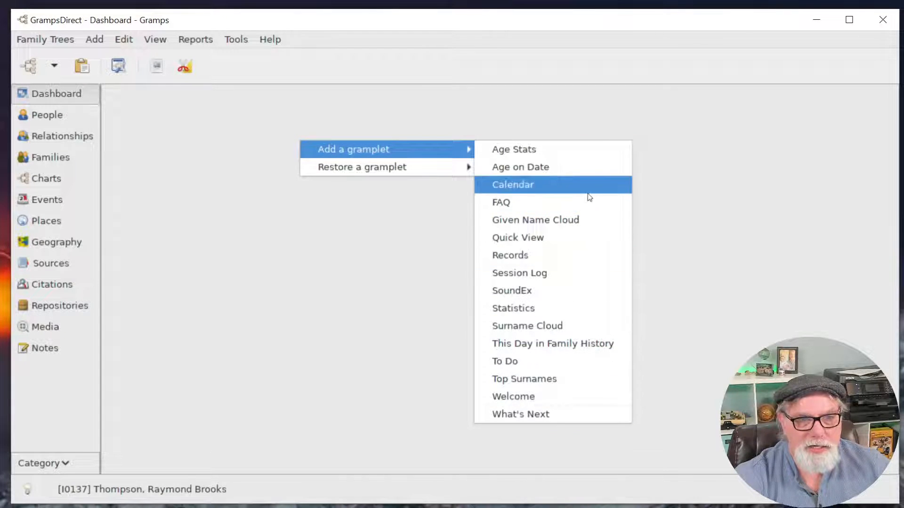
click(337, 329)
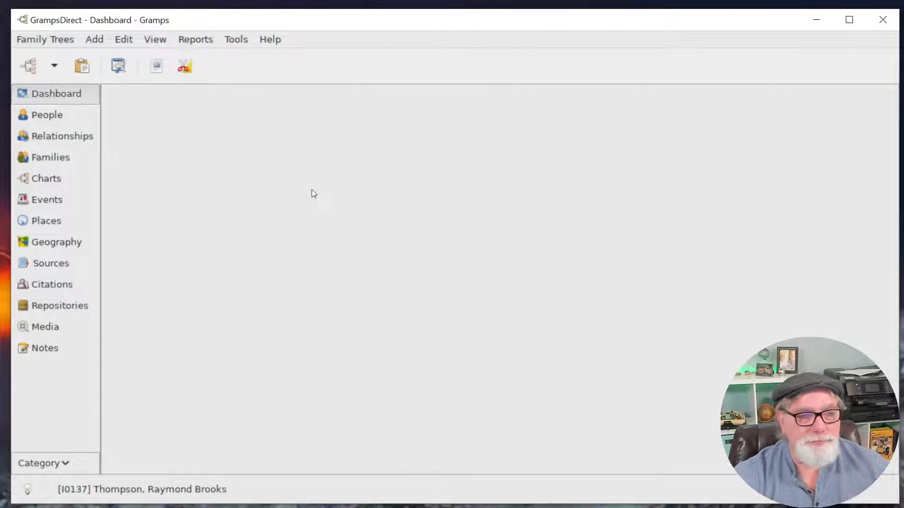
click(70, 221)
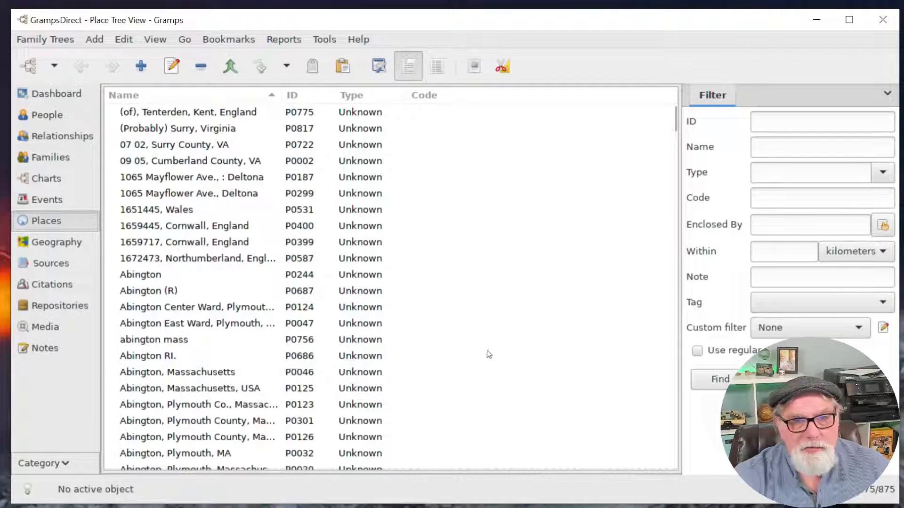
scroll(506, 322, down, 3)
scroll(506, 323, down, 20)
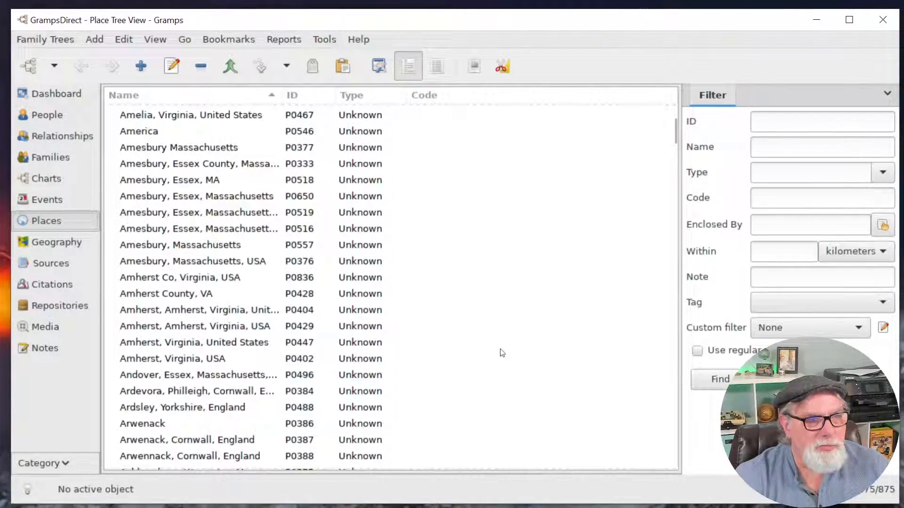
scroll(502, 354, up, 20)
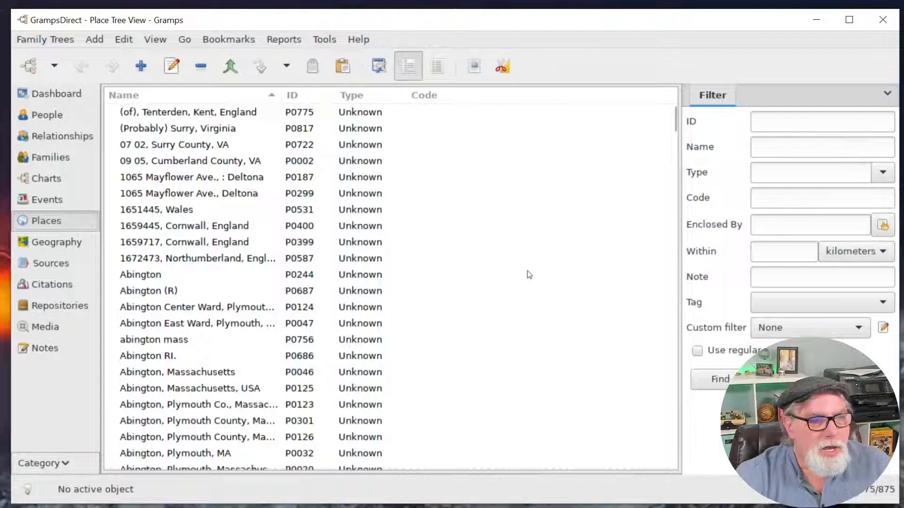
scroll(528, 274, down, 3)
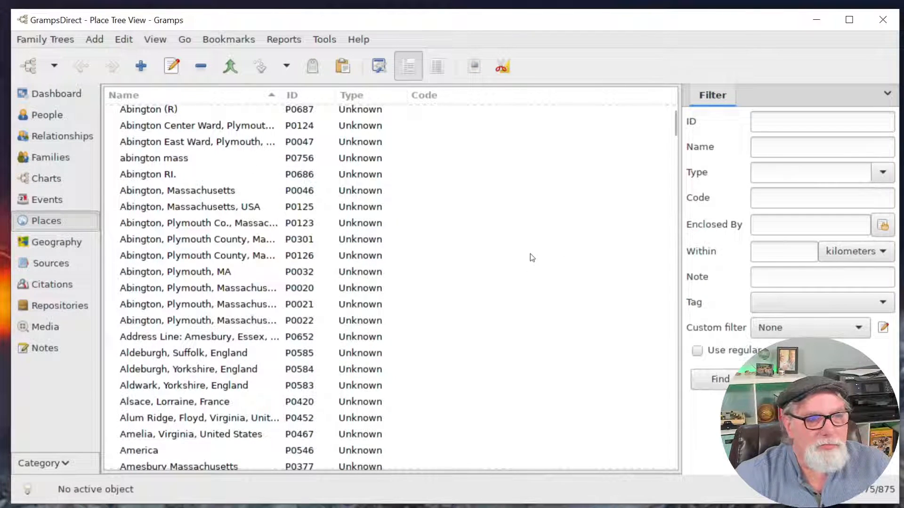
scroll(530, 254, up, 3)
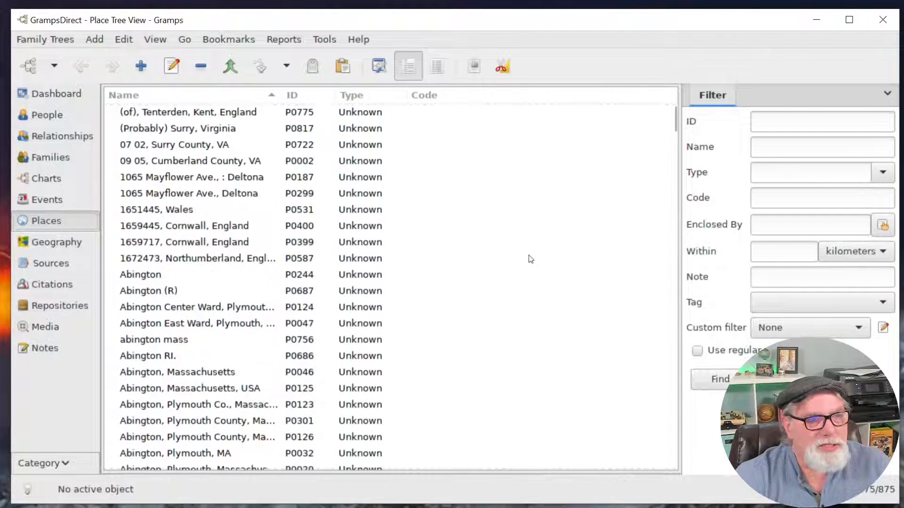
click(67, 41)
mouse_move(72, 83)
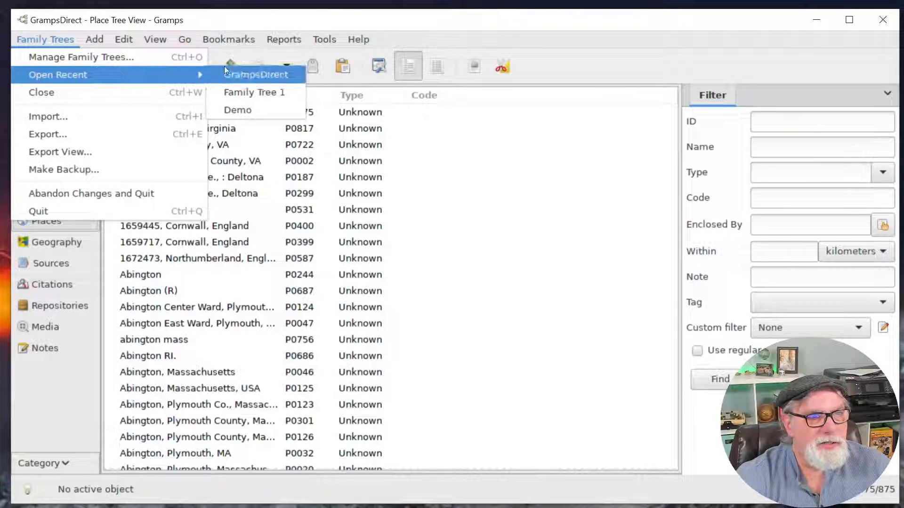
click(254, 93)
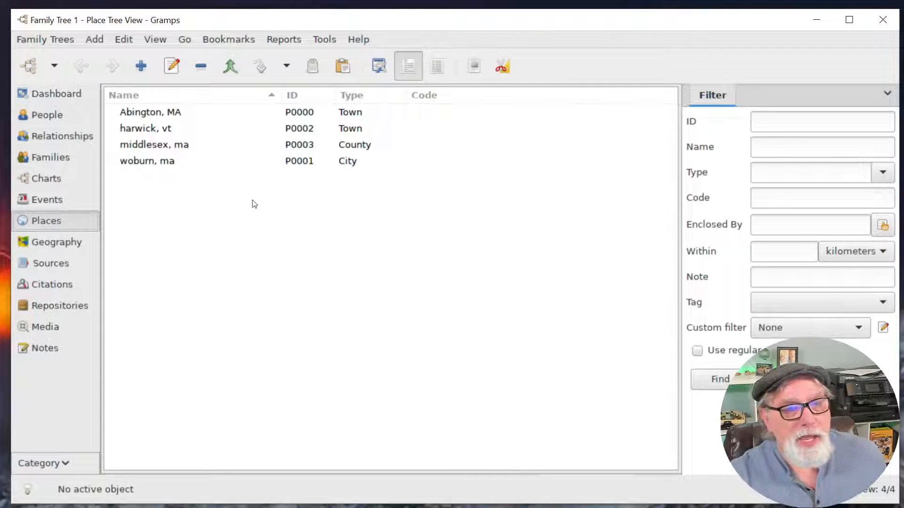
click(883, 91)
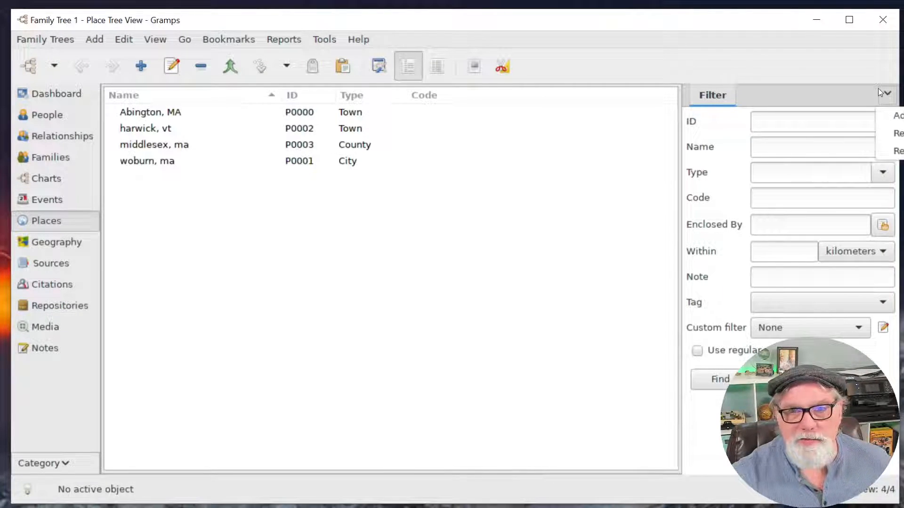
click(825, 94)
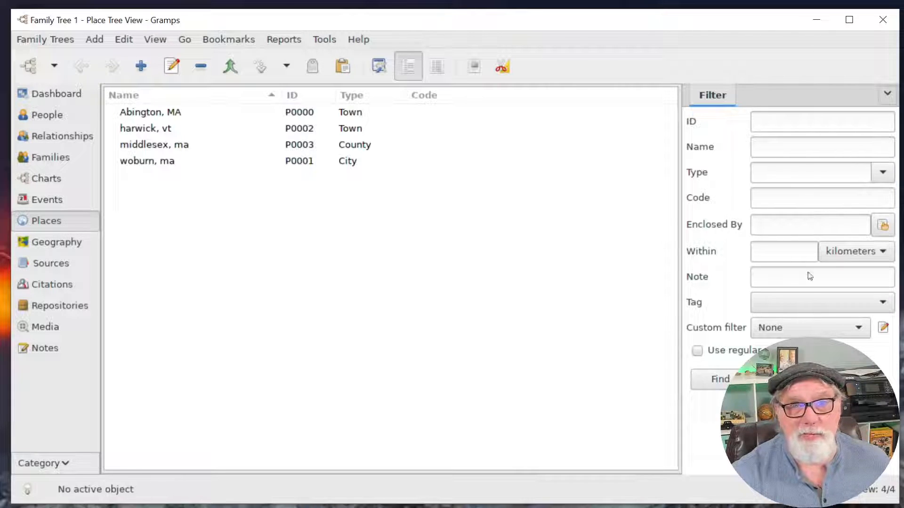
click(888, 95)
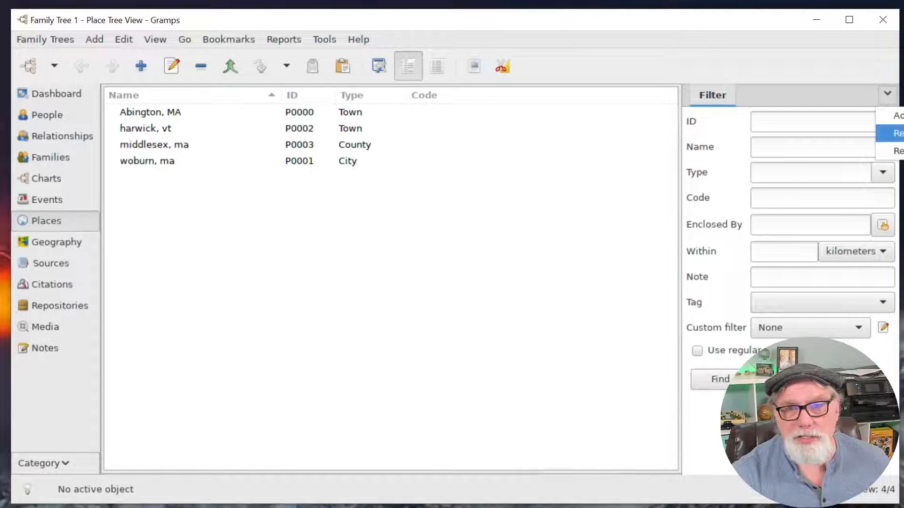
click(608, 30)
drag(723, 35, 278, 34)
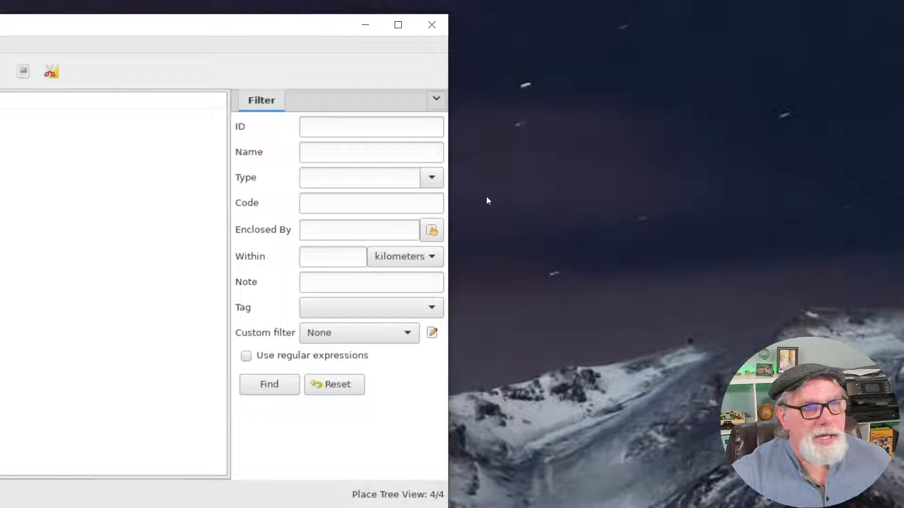
click(437, 104)
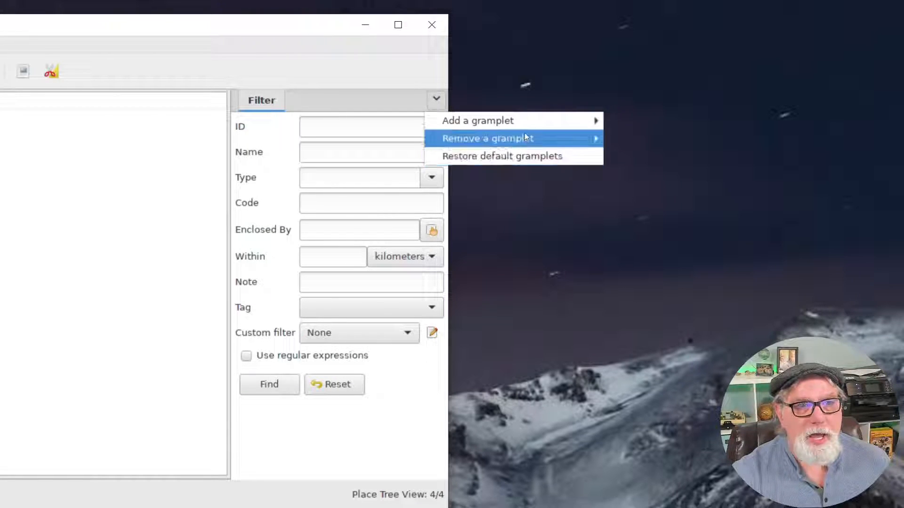
mouse_move(544, 114)
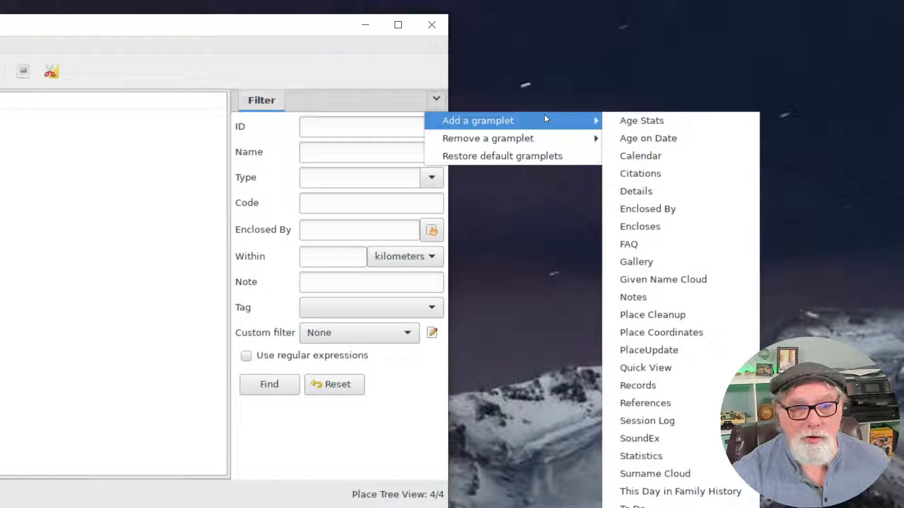
mouse_move(534, 138)
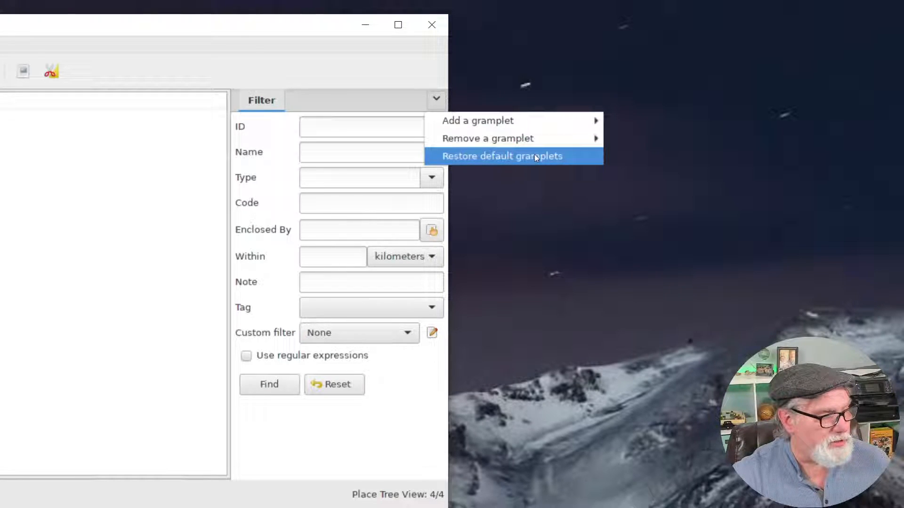
click(362, 70)
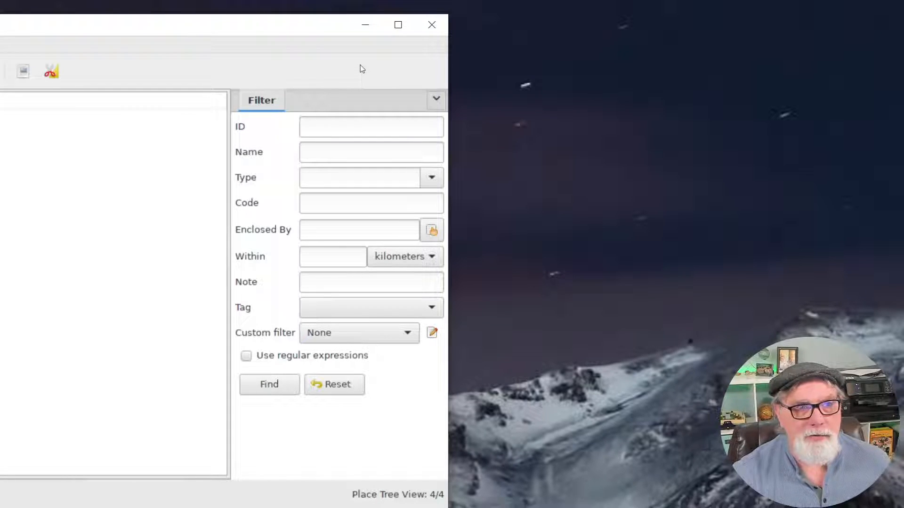
click(437, 99)
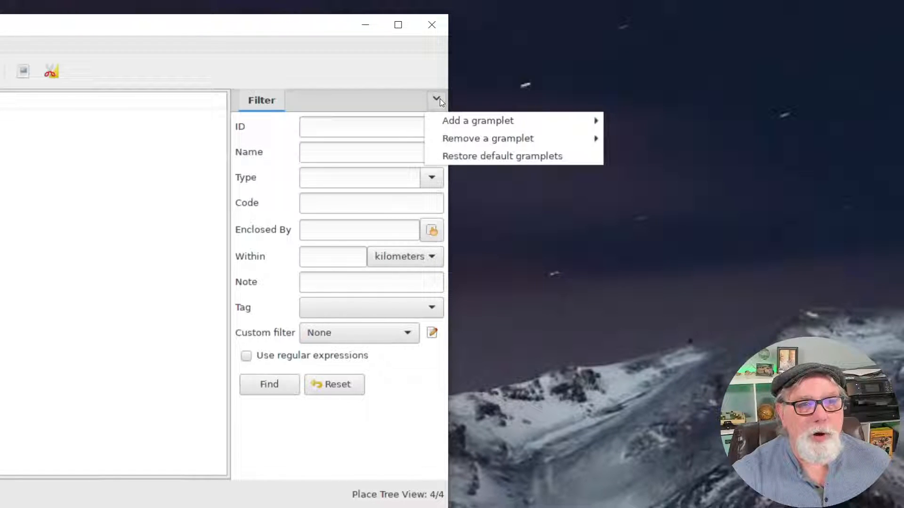
mouse_move(526, 120)
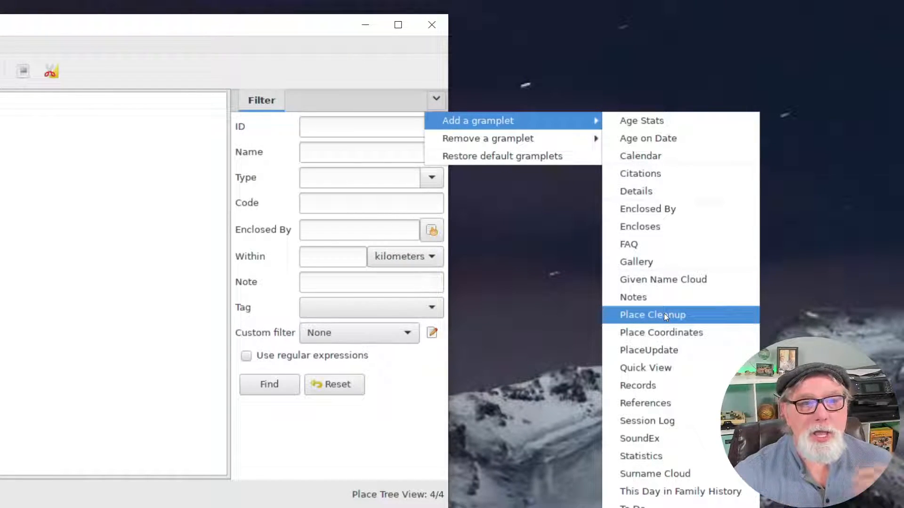
click(547, 4)
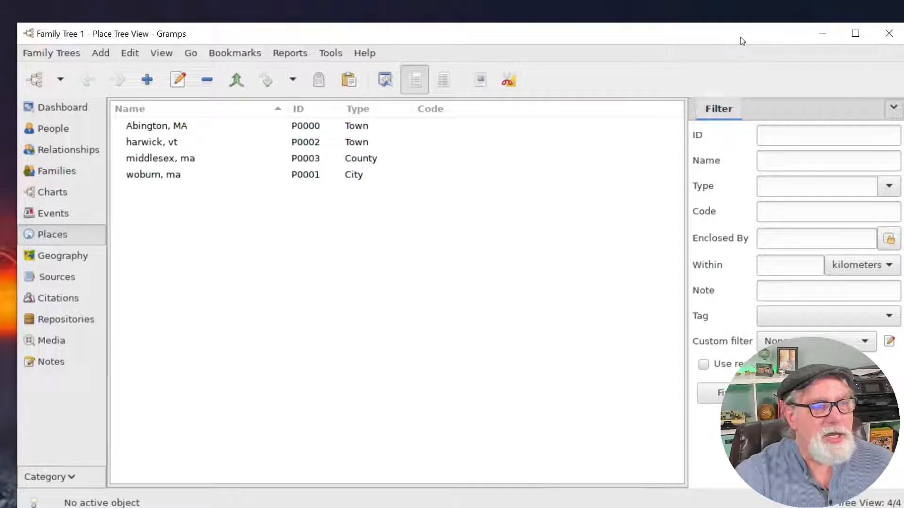
Open Preferences from the Edit menu.
click(63, 54)
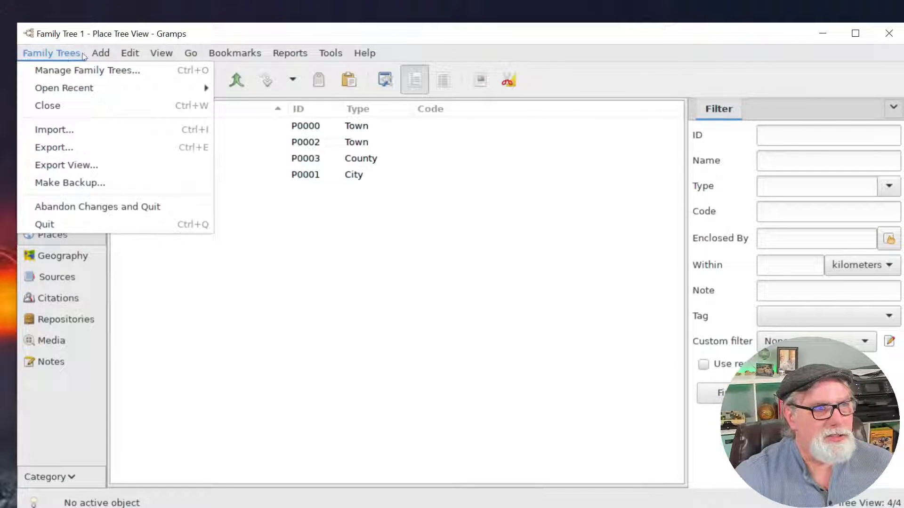
mouse_move(128, 58)
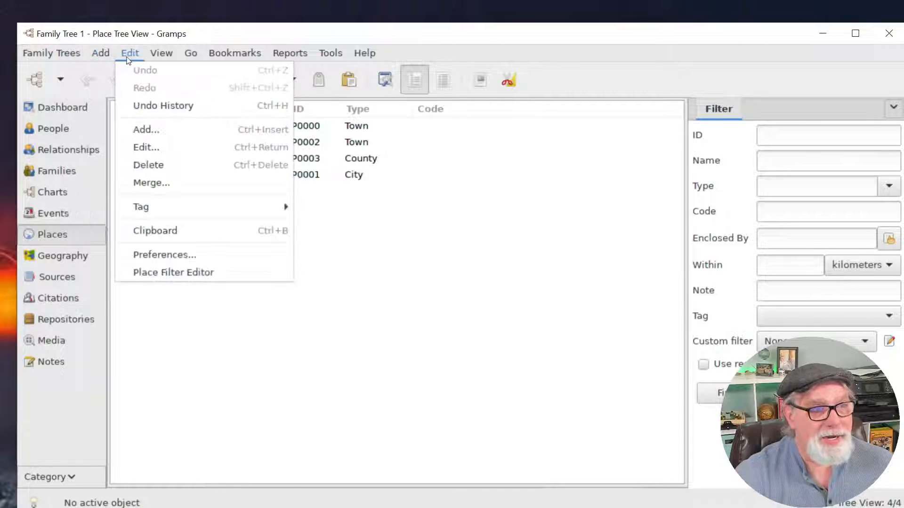
click(151, 254)
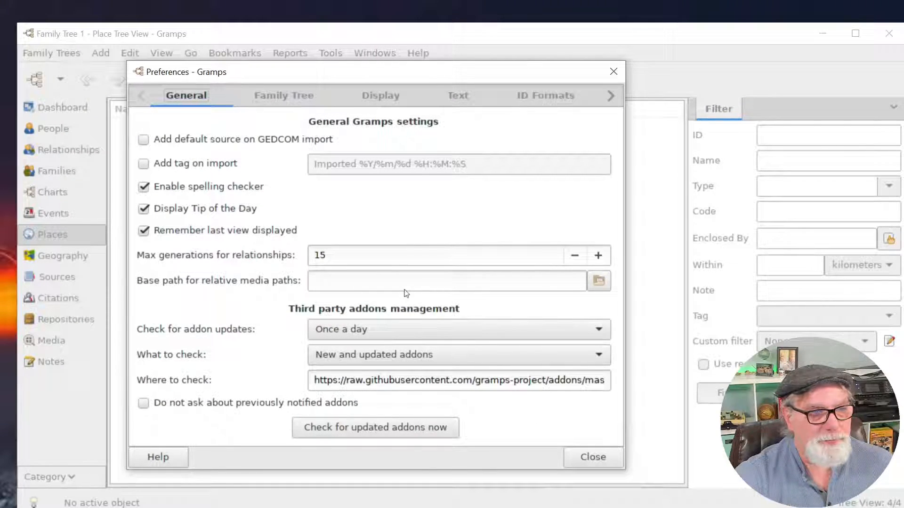
Keep addon checks at Once a day for New and updated addons, then check for updates now.
click(597, 330)
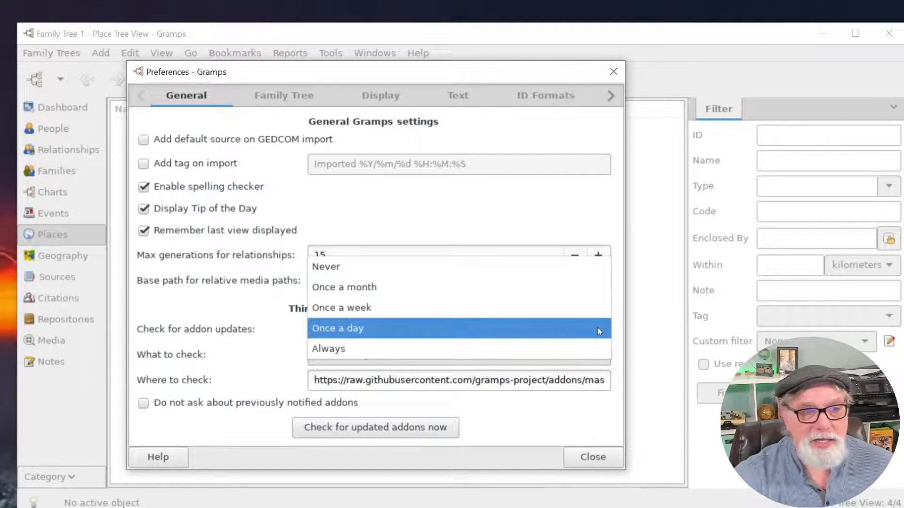
click(340, 329)
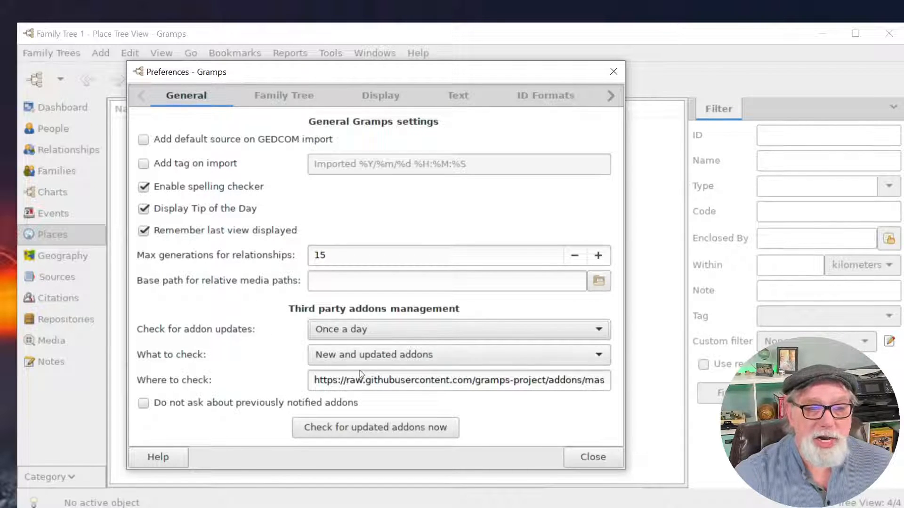
click(595, 361)
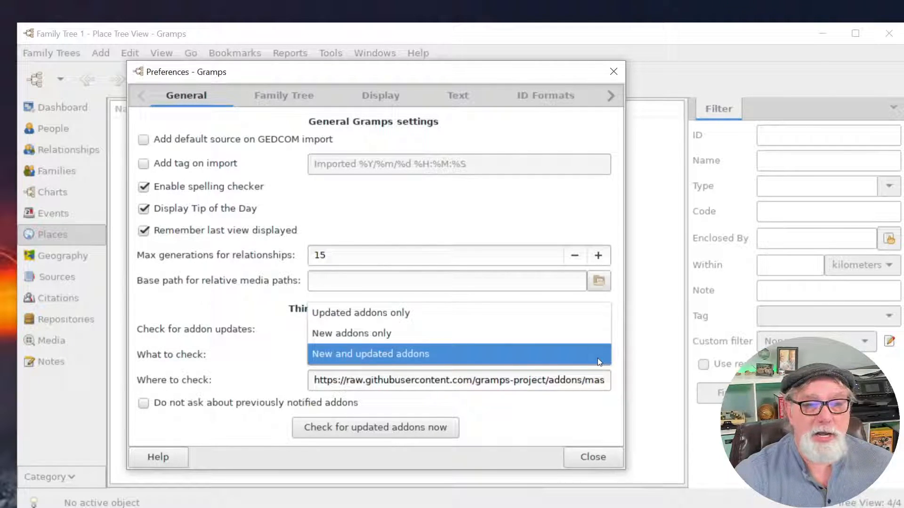
click(598, 359)
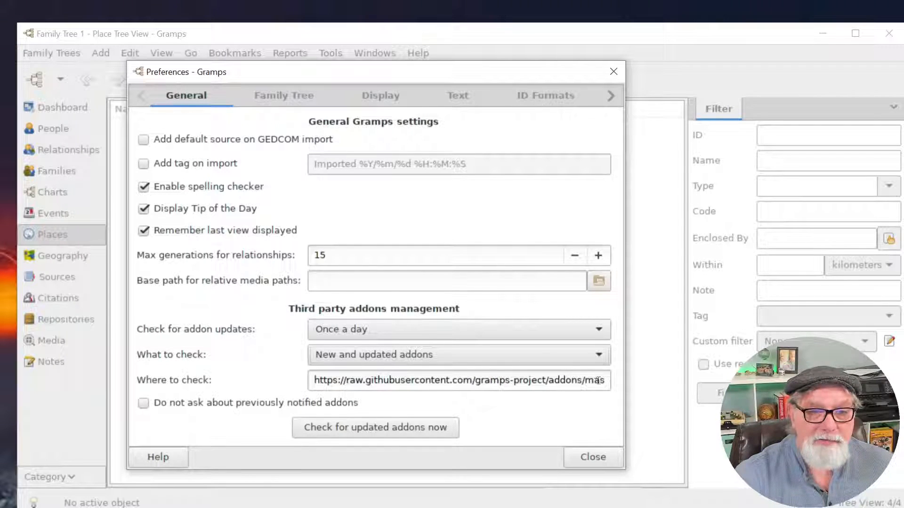
click(563, 380)
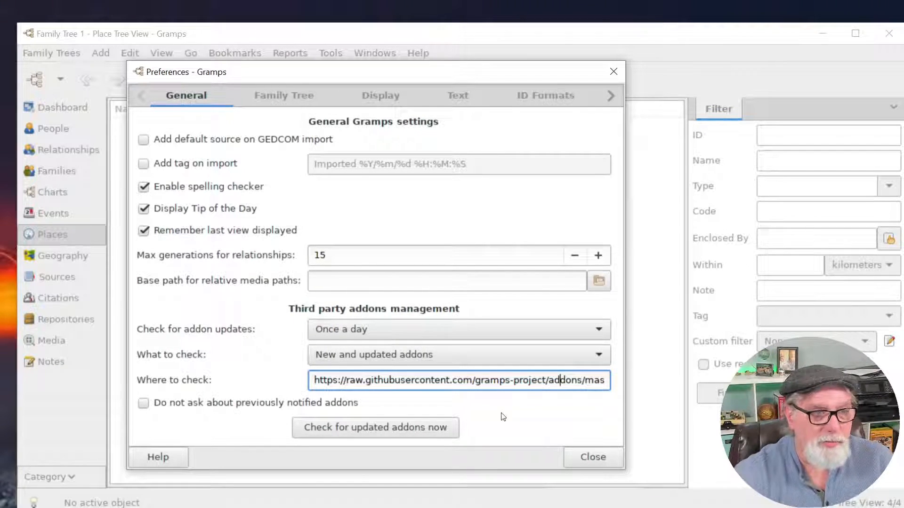
click(362, 429)
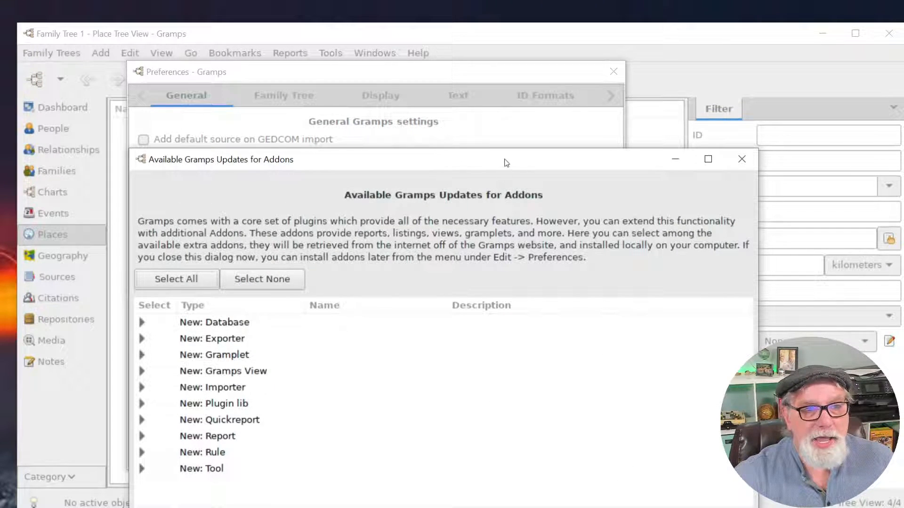
drag(508, 160, 487, 108)
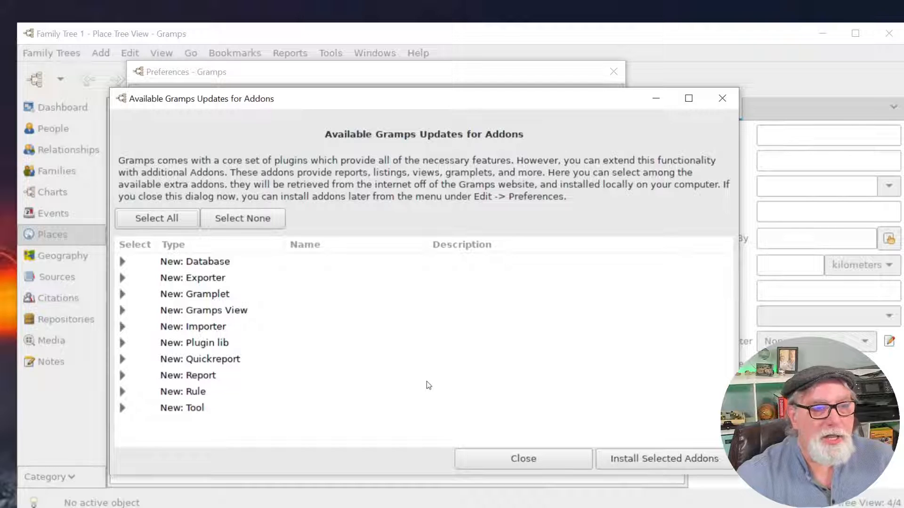
Expand the Gramplet addons group and tick Person Overview.
click(122, 311)
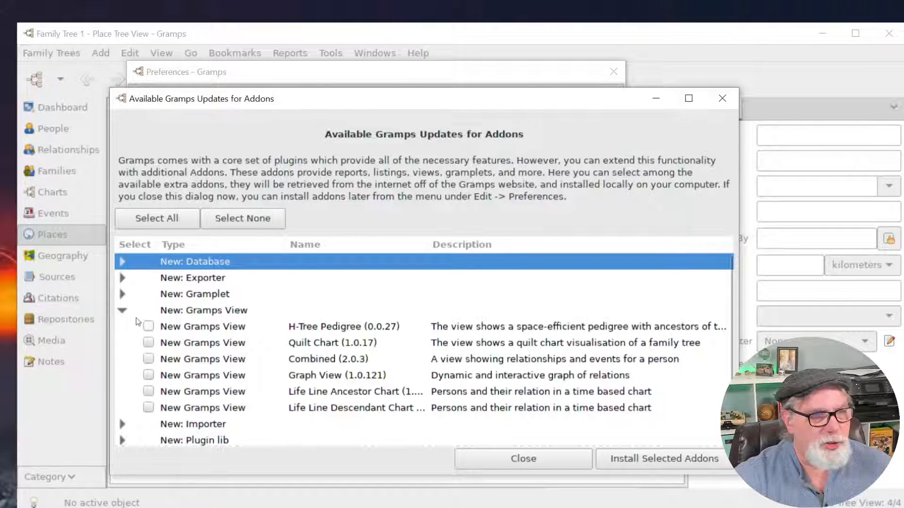
click(123, 311)
click(123, 295)
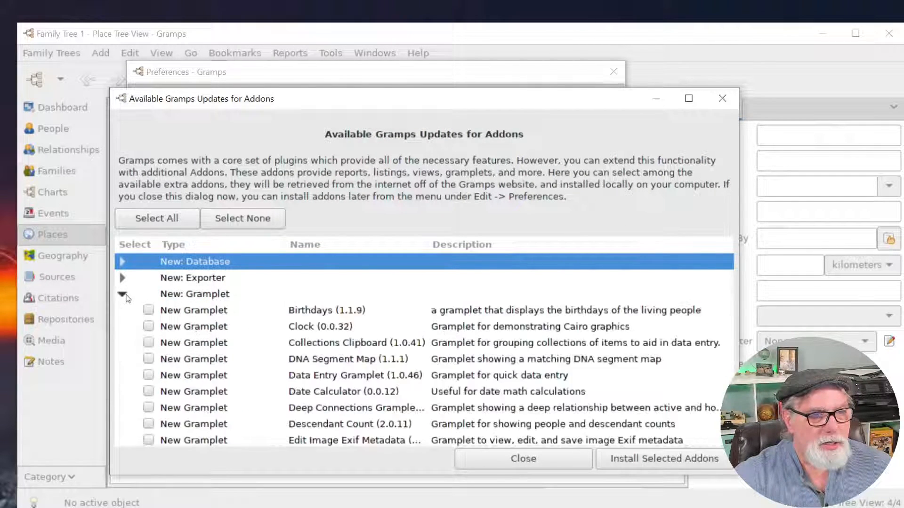
scroll(282, 343, down, 10)
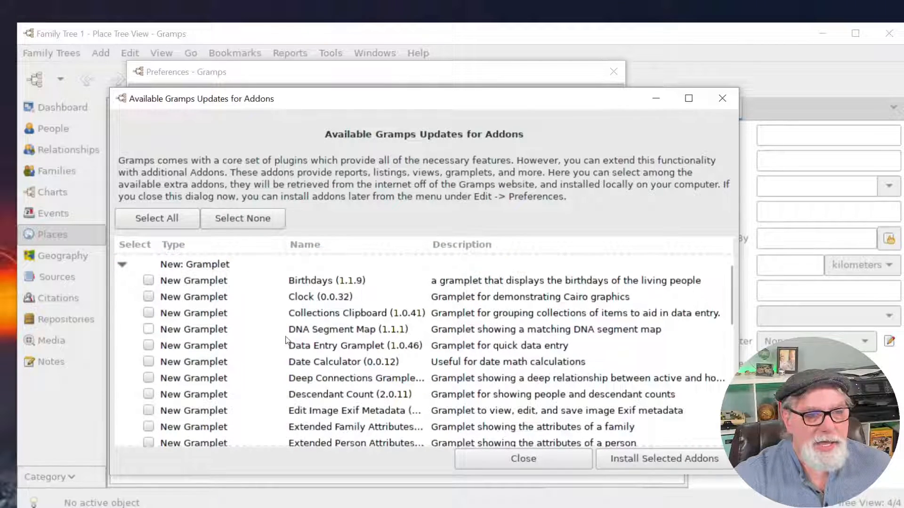
scroll(266, 355, down, 9)
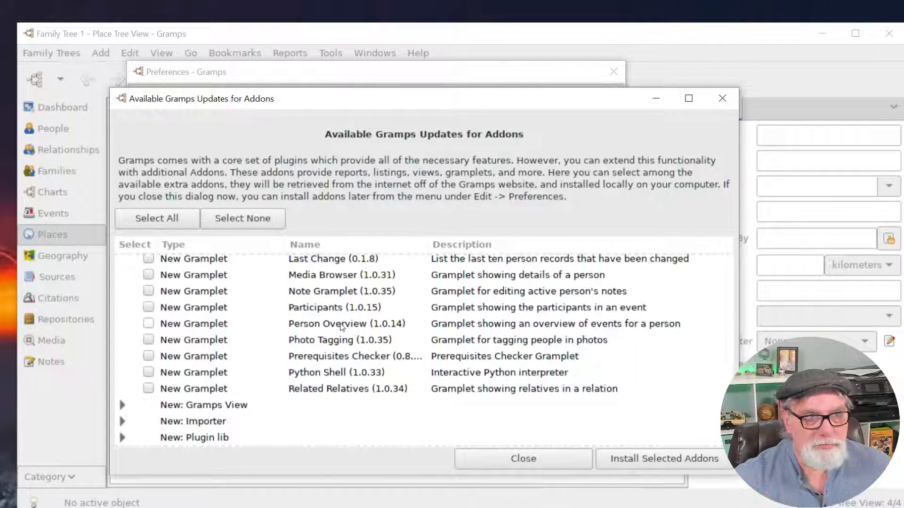
click(148, 323)
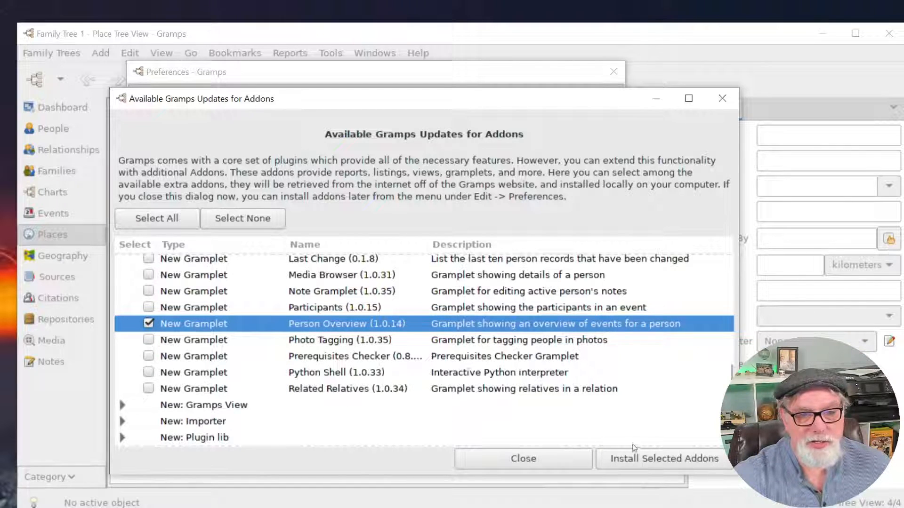
Install the Person Overview 1.0.14 addon, dismiss the confirmation, and close Preferences.
click(644, 459)
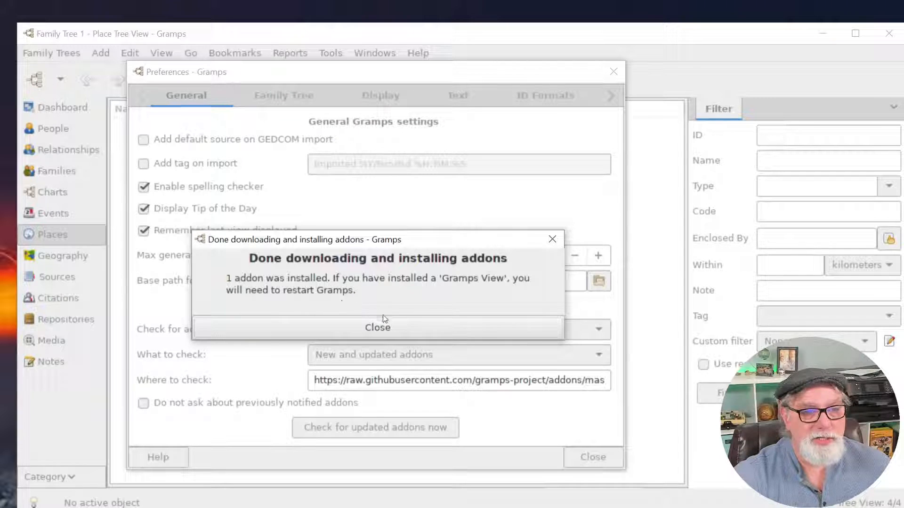
click(383, 327)
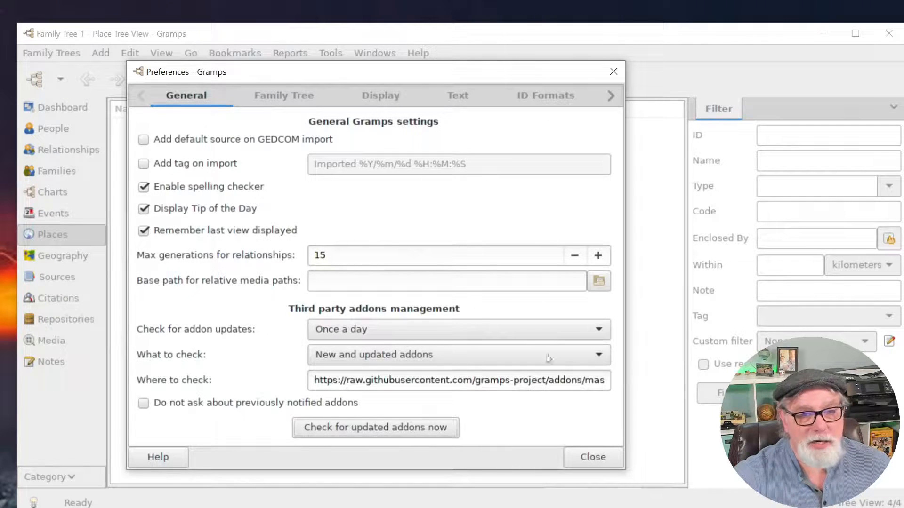
click(591, 456)
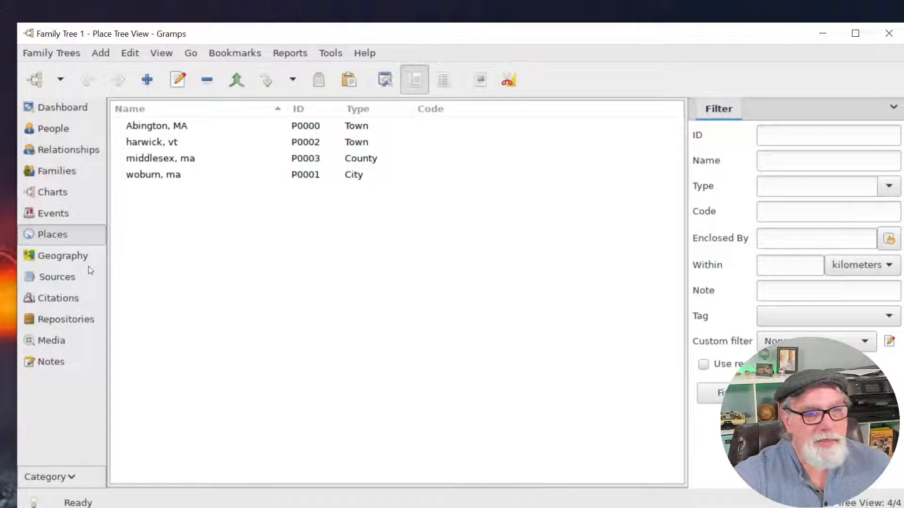
Visit the Dashboard, then the People list, reselecting the originally chosen person.
click(44, 105)
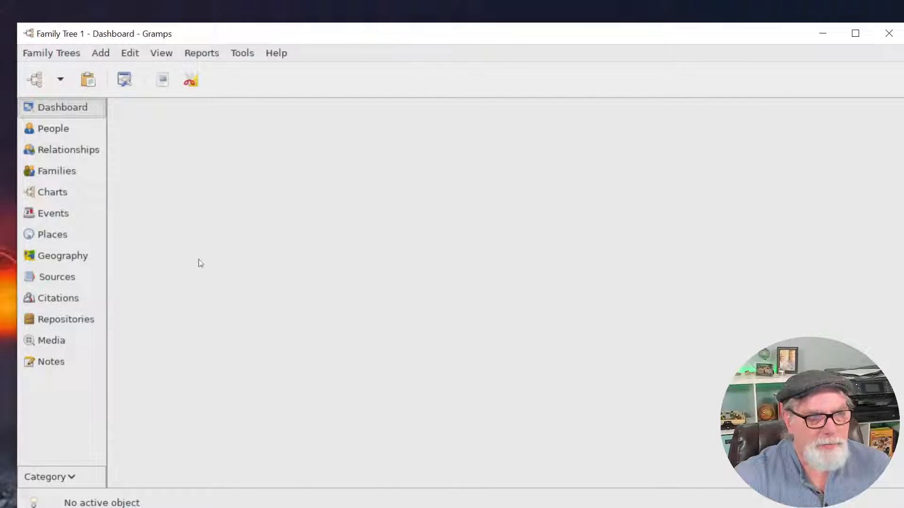
click(48, 132)
click(169, 179)
click(172, 189)
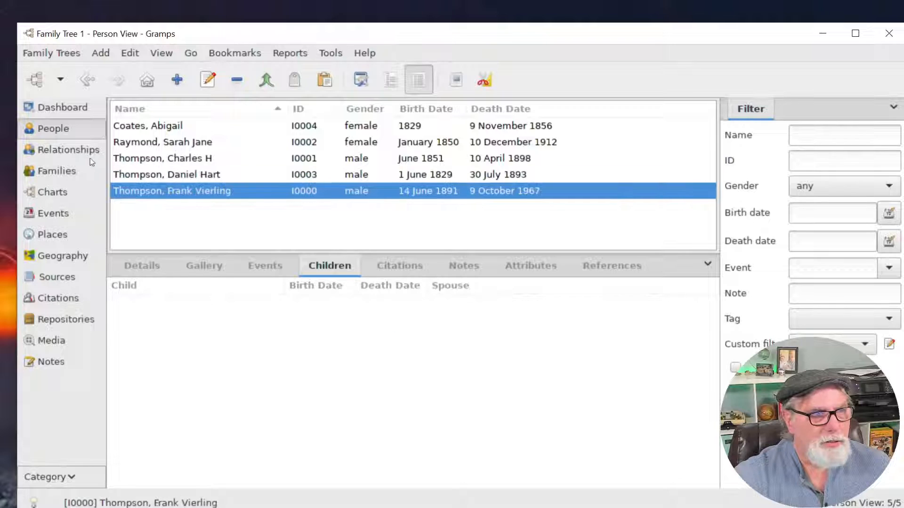
Return to the empty Dashboard without adding a gramplet, then show the People list.
click(60, 112)
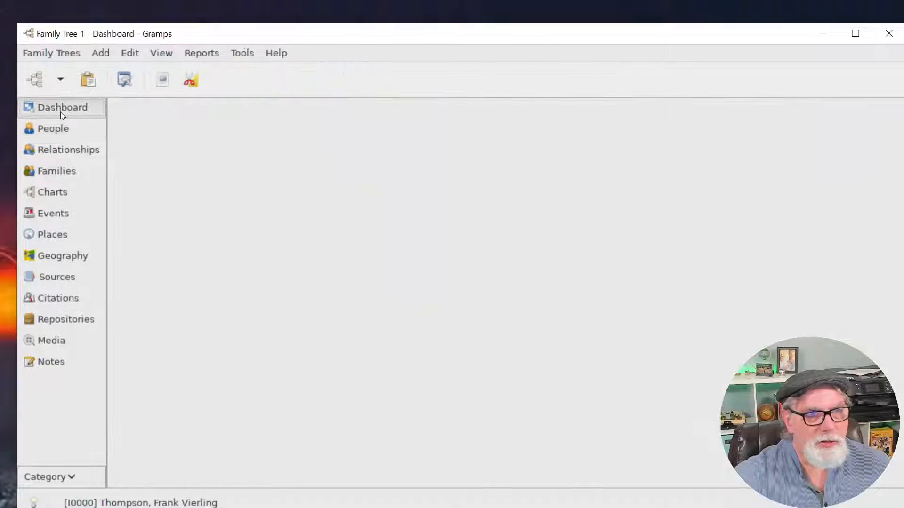
right_click(205, 162)
mouse_move(252, 174)
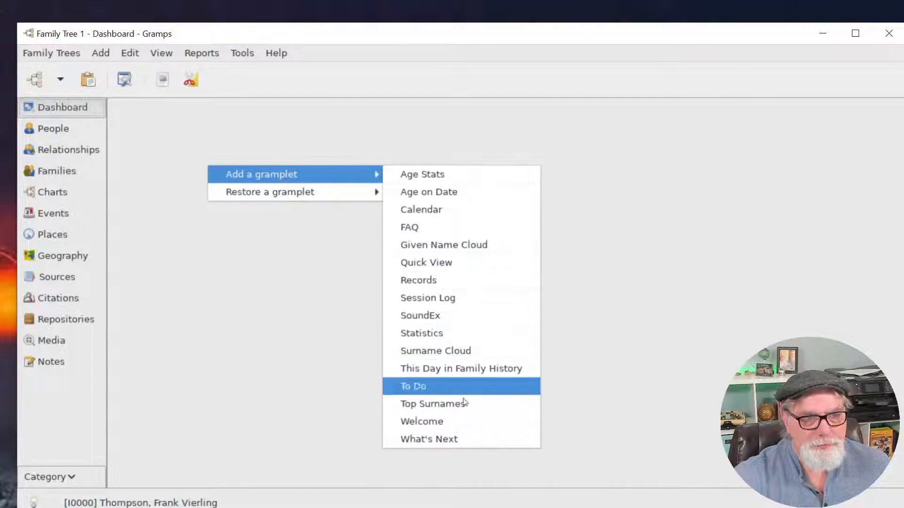
click(158, 257)
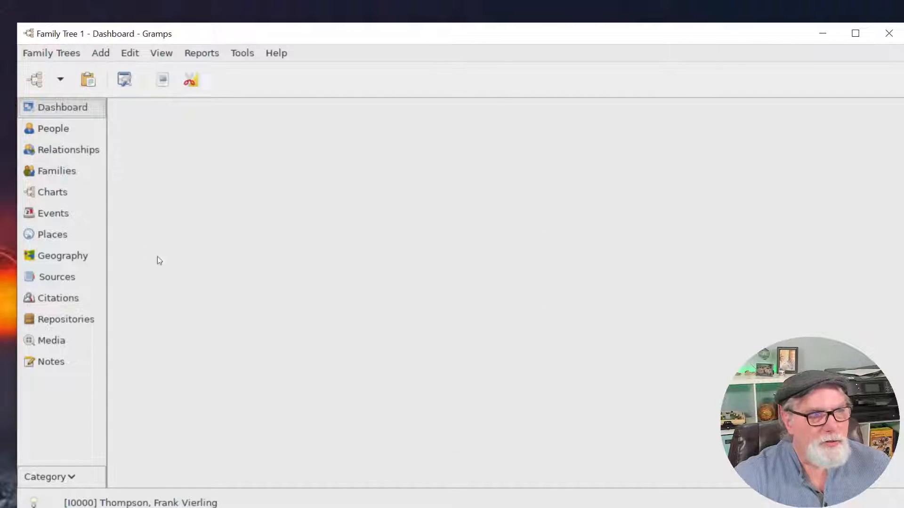
click(52, 130)
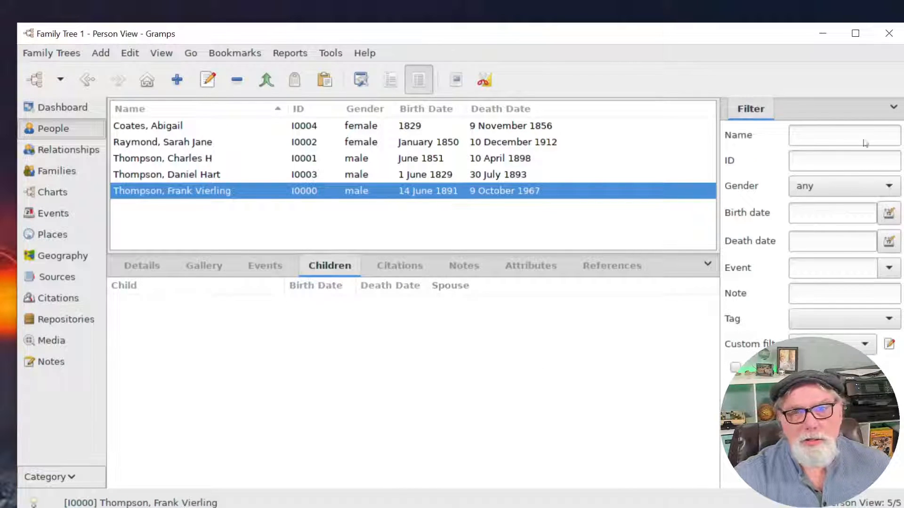
Look over the sidebar and bottombar gramplet menus without adding any.
click(891, 108)
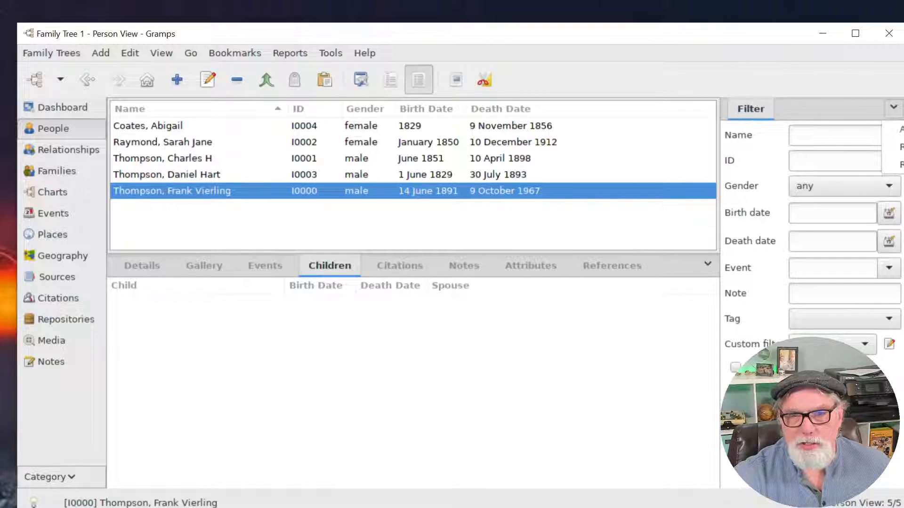
click(518, 398)
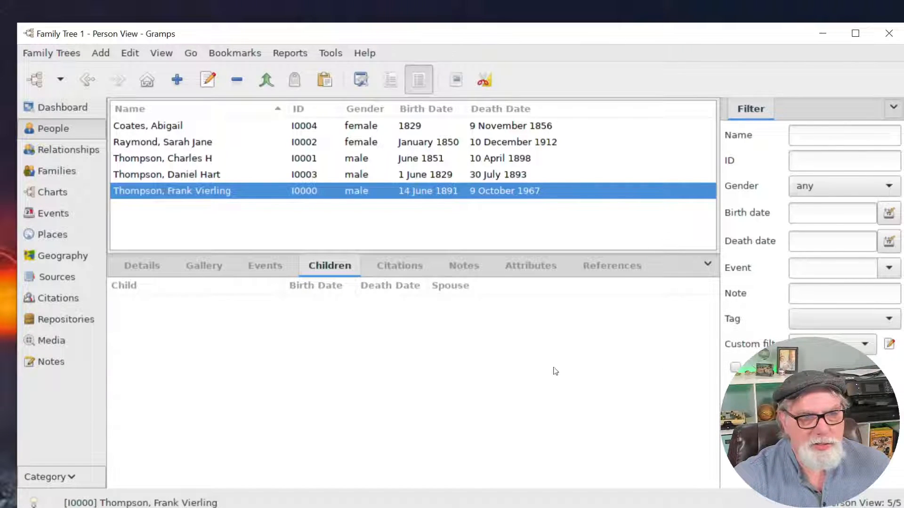
click(705, 267)
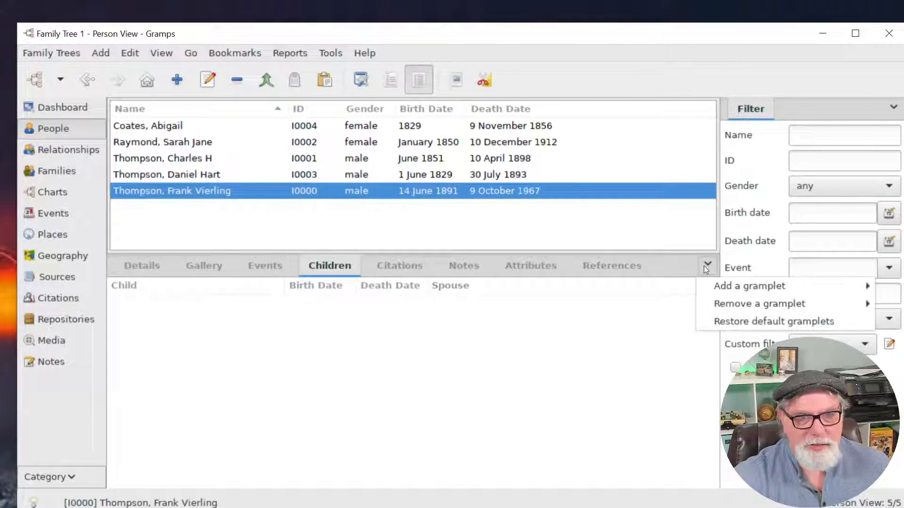
mouse_move(739, 294)
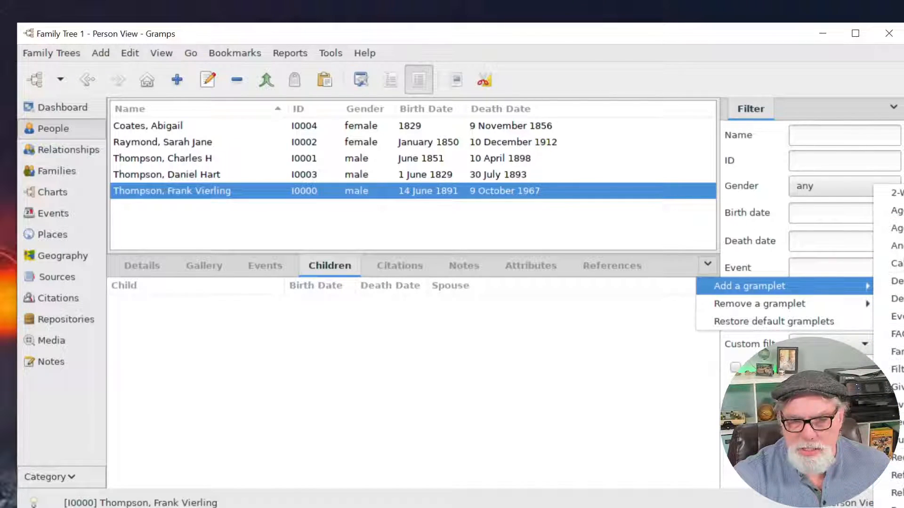
click(621, 412)
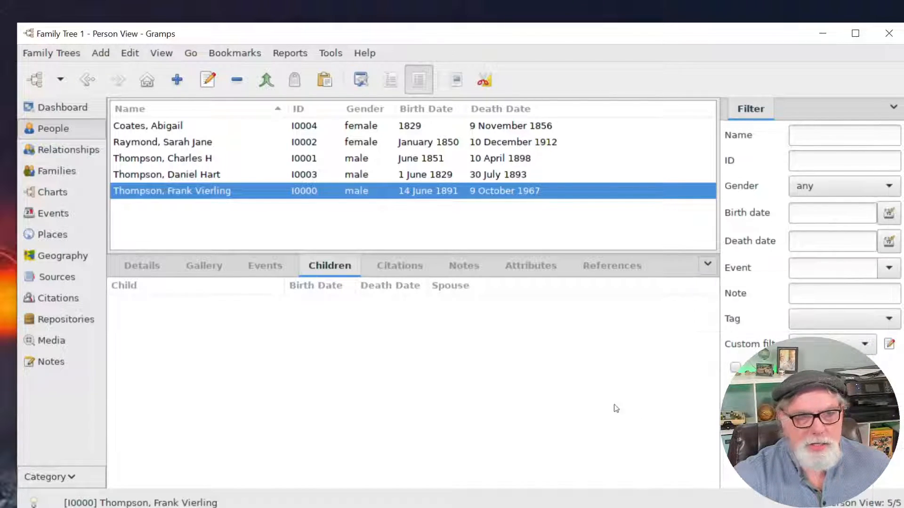
Switch to the Places tree, check its sidebar gramplet list, then close Gramps.
click(48, 233)
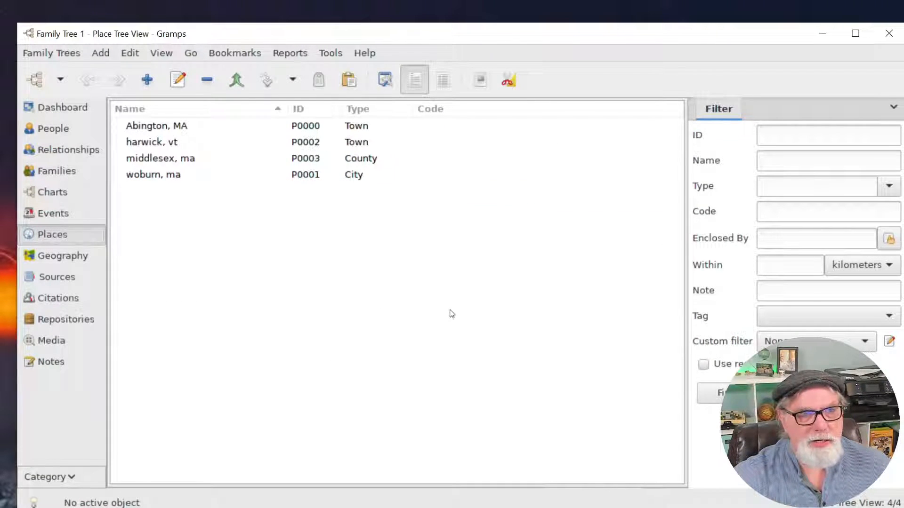
click(893, 107)
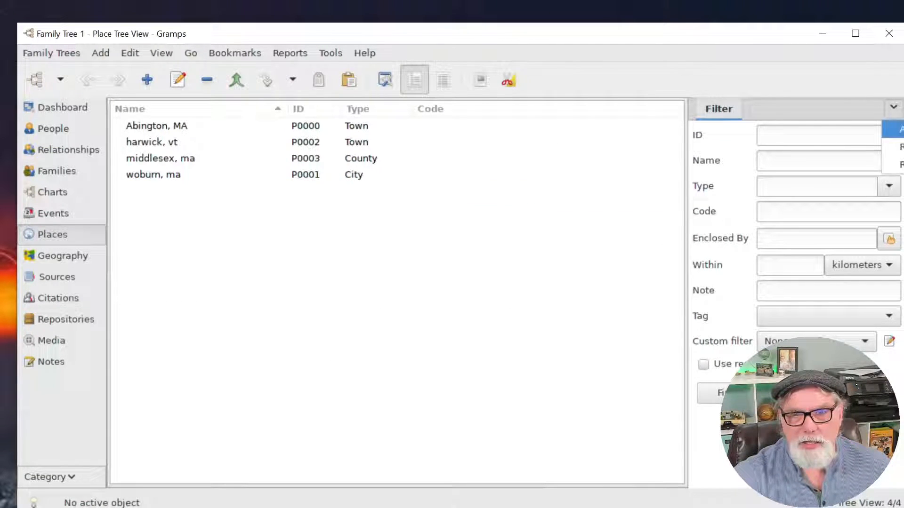
mouse_move(896, 129)
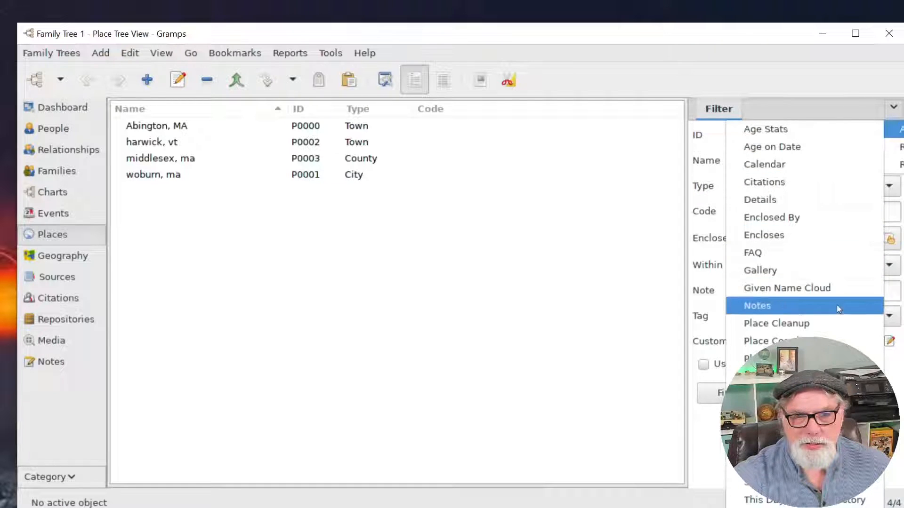
click(555, 420)
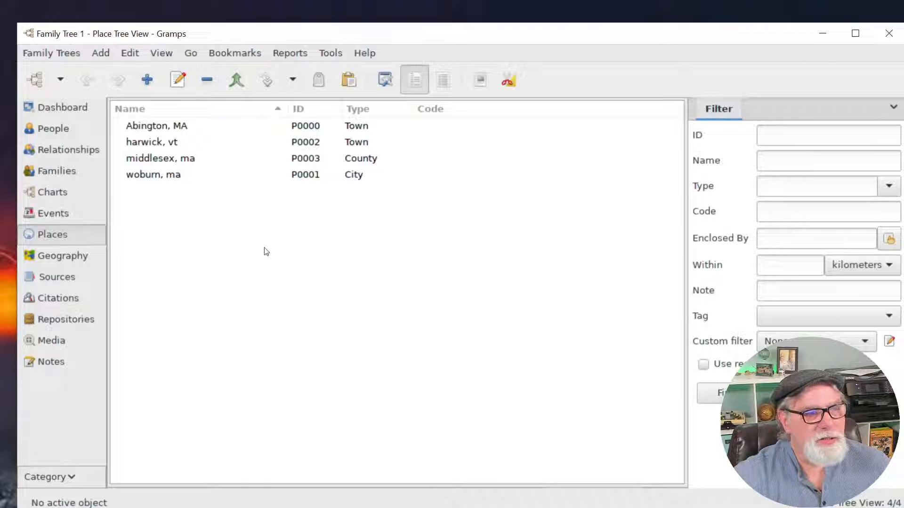
click(897, 34)
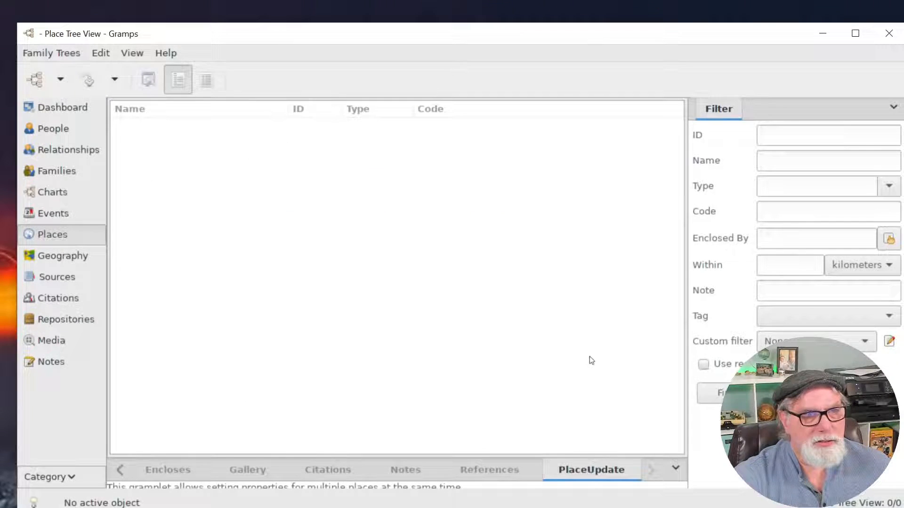
Dismiss the Tip of the Day and show Family Tree 1's empty Dashboard.
click(604, 361)
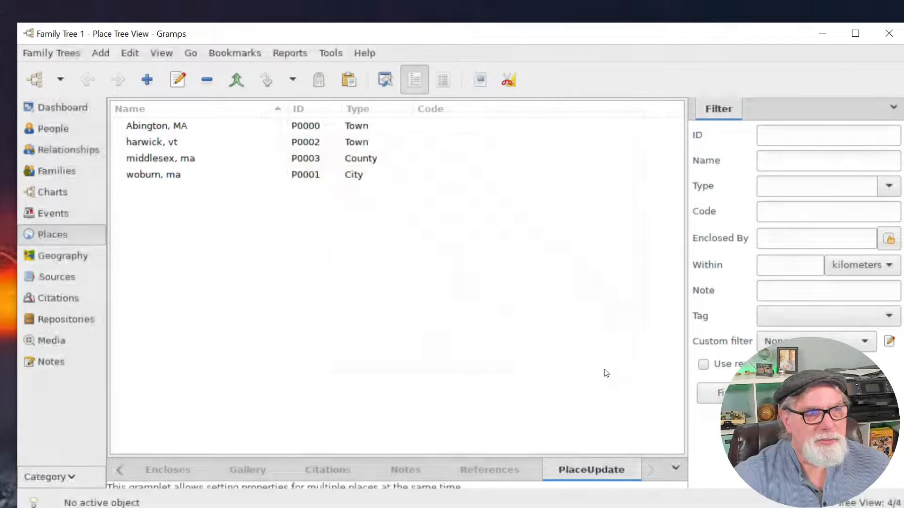
click(55, 107)
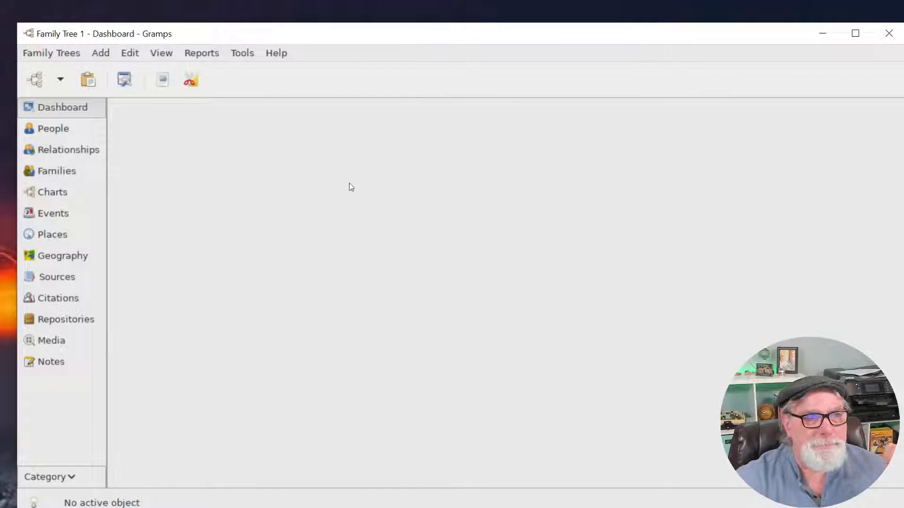
Add the This Day in Family History and Calendar gramplets to the Dashboard.
right_click(315, 146)
mouse_move(383, 153)
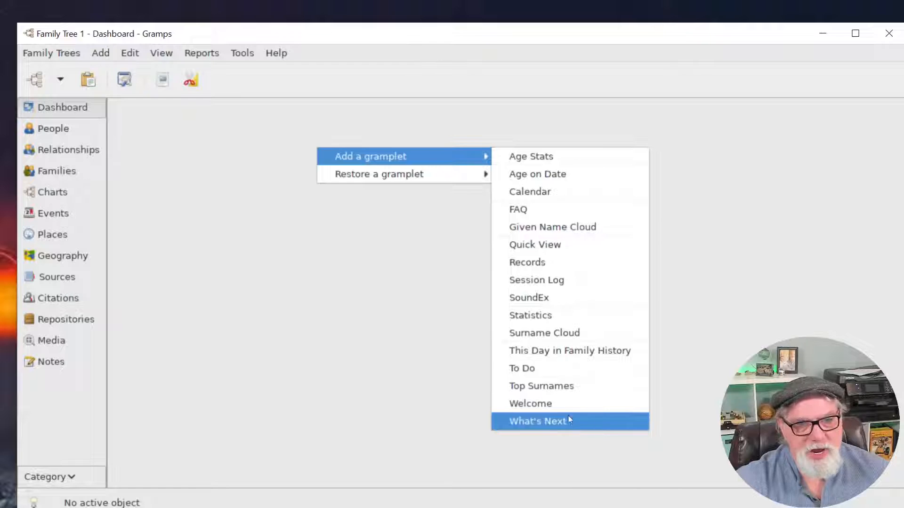
click(569, 358)
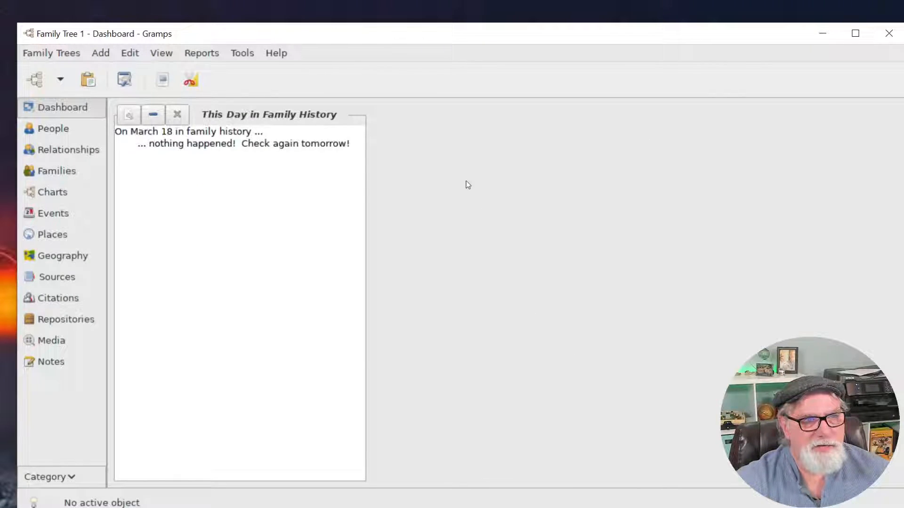
right_click(440, 194)
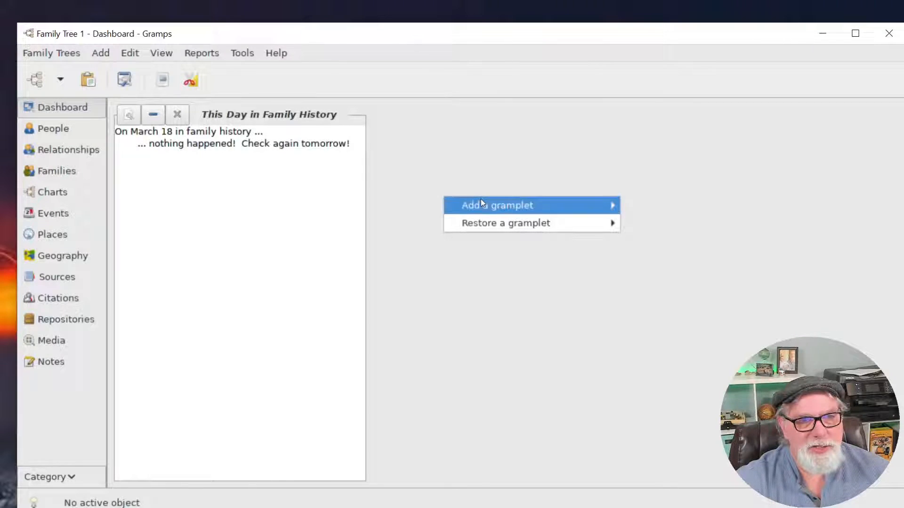
mouse_move(481, 203)
click(654, 238)
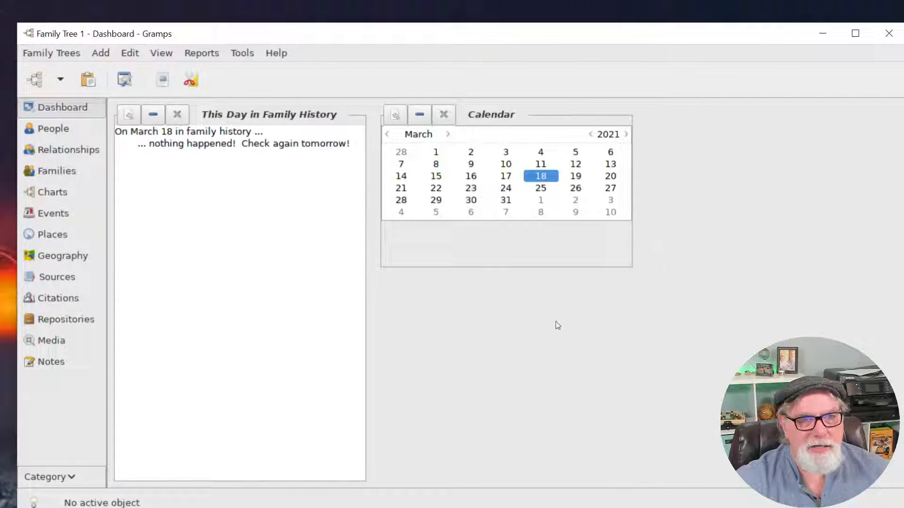
Add the Given Name Cloud and Statistics gramplets.
right_click(498, 321)
mouse_move(558, 327)
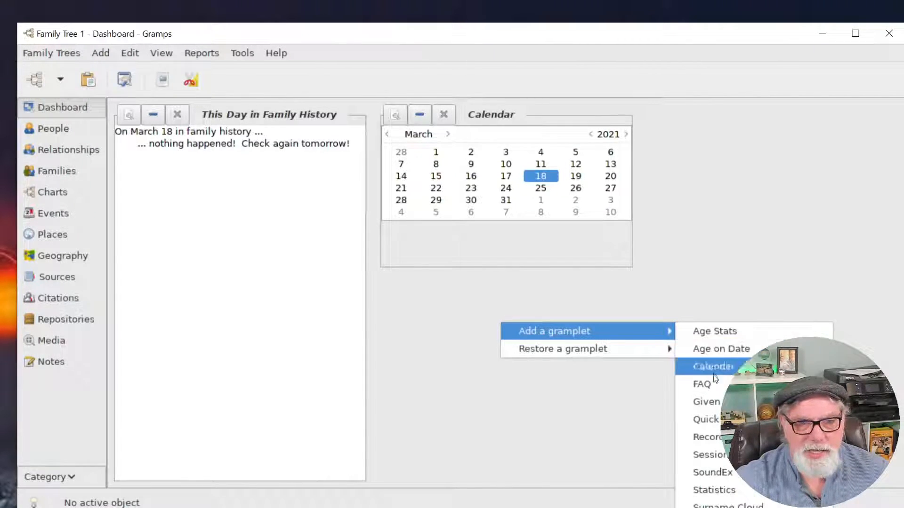
click(716, 397)
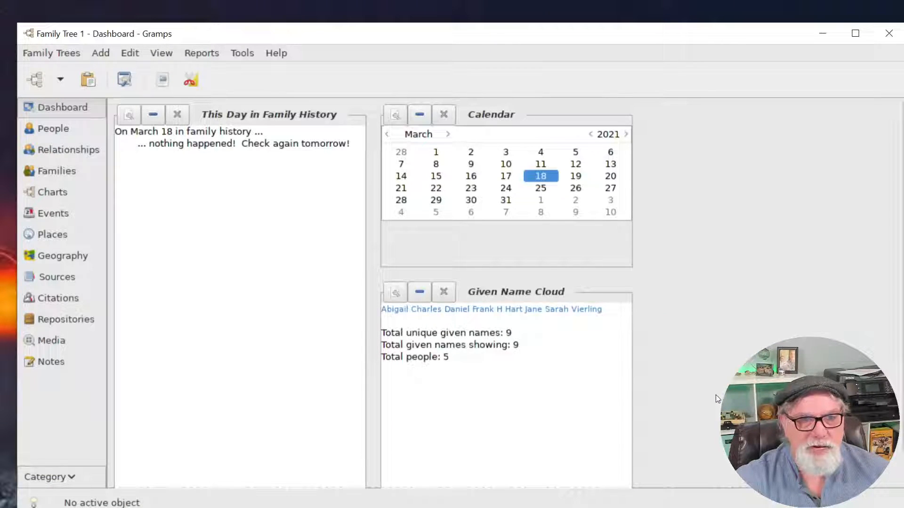
right_click(666, 164)
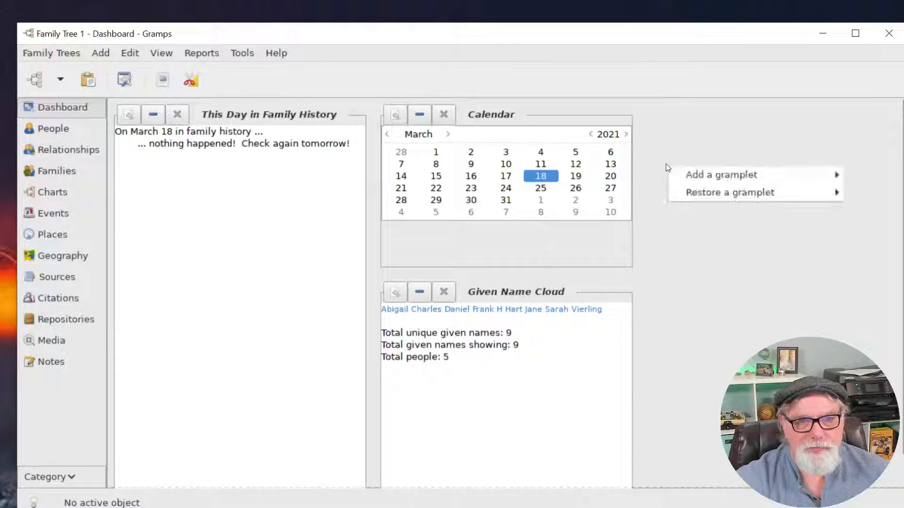
mouse_move(711, 175)
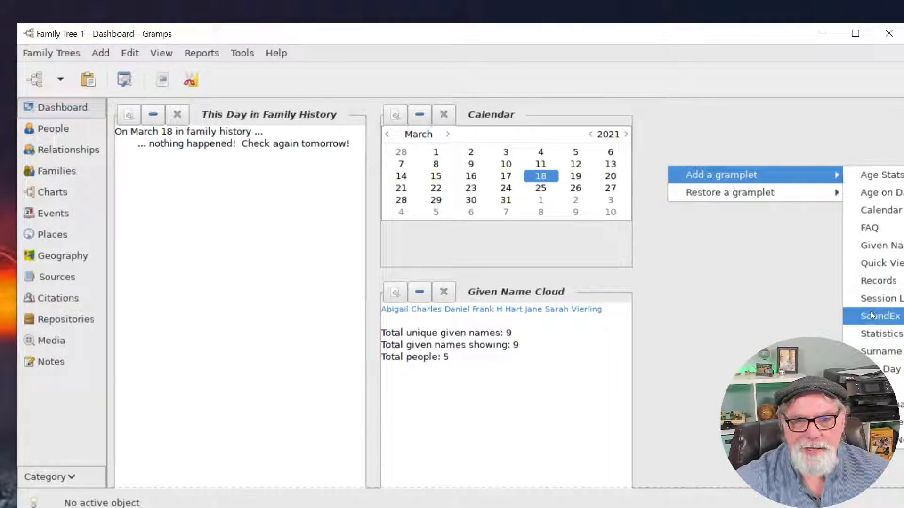
click(877, 334)
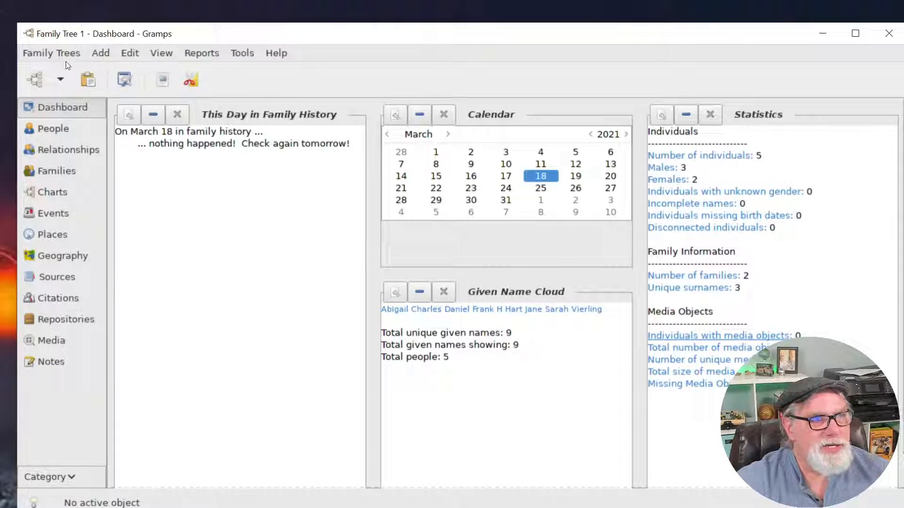
Browse the Add and Family Trees menus, then close them without choosing anything.
click(94, 53)
mouse_move(52, 56)
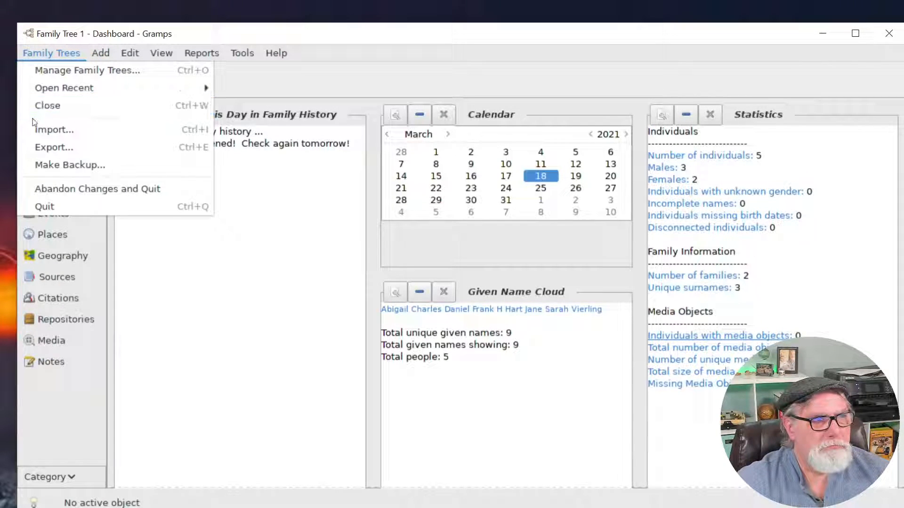
click(337, 88)
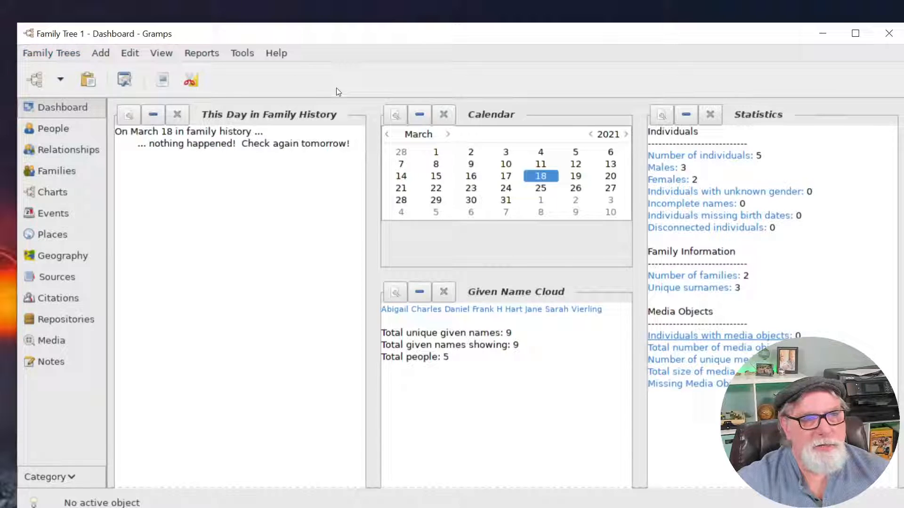
Switch to the People list and open, then dismiss, the sidebar's gramplet menu.
click(51, 131)
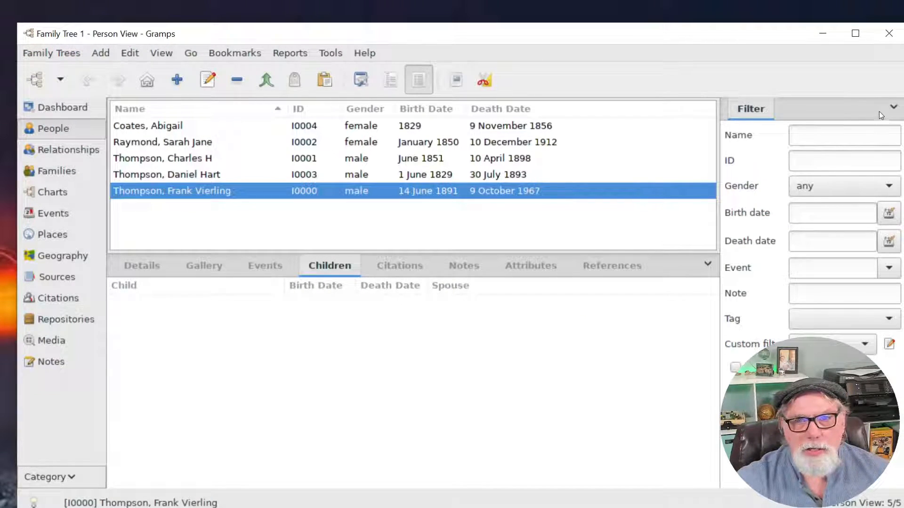
click(891, 110)
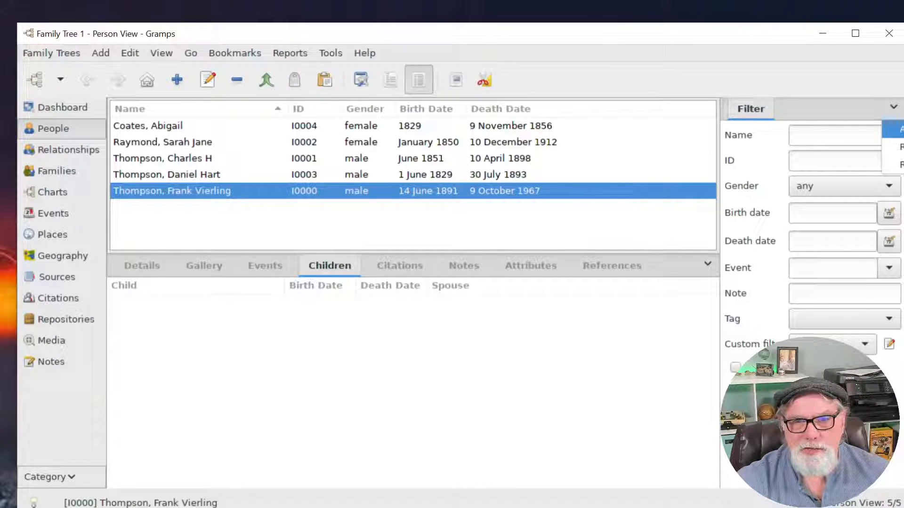
mouse_move(895, 128)
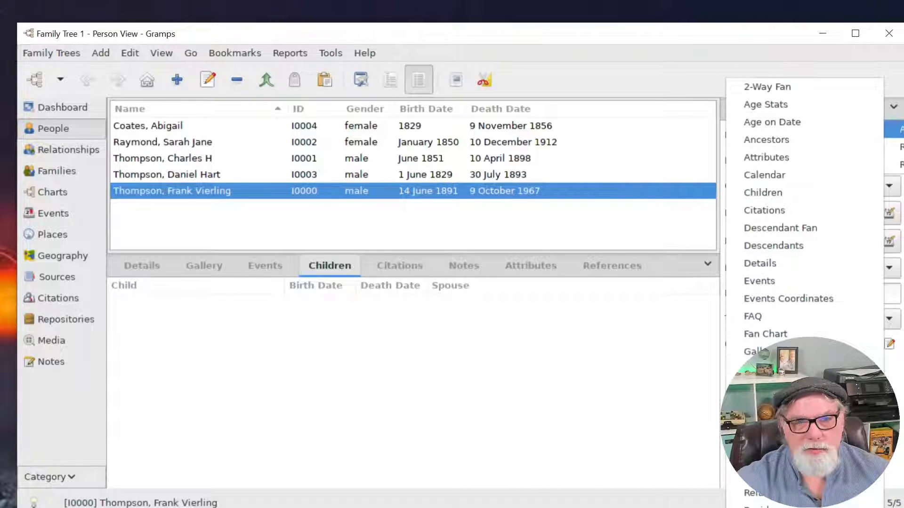
click(541, 417)
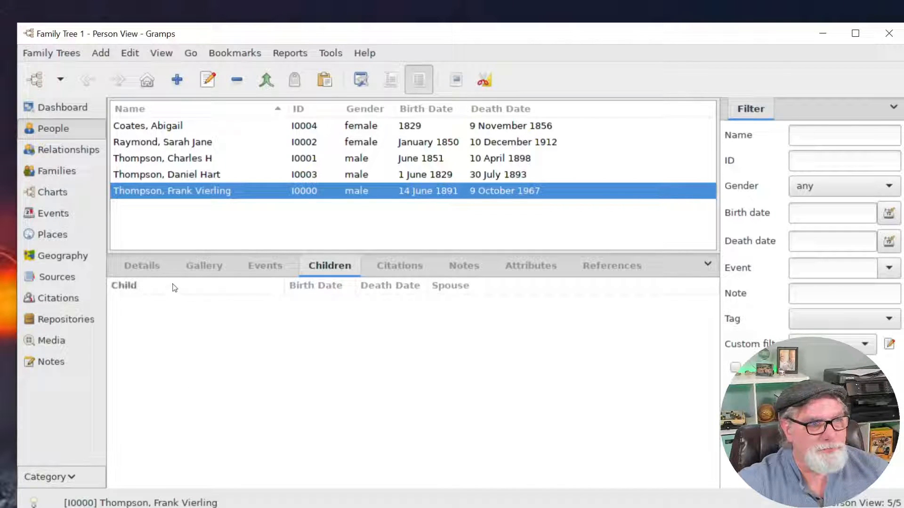
Review several people's parents, birth and death details, then move to the Places view.
click(142, 265)
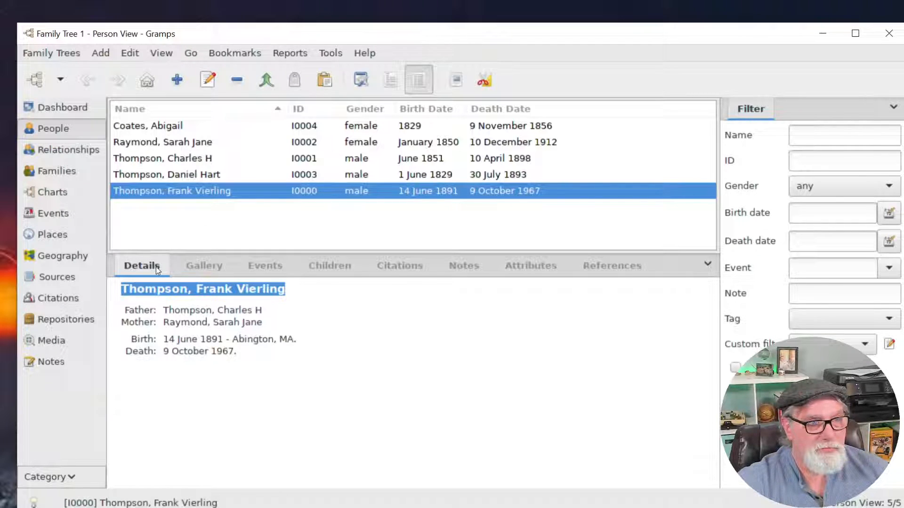
click(191, 175)
click(193, 160)
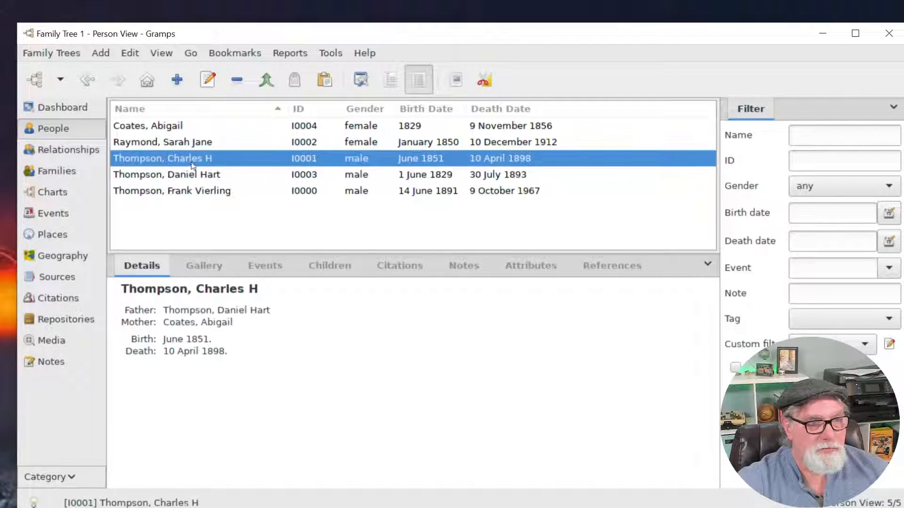
click(196, 191)
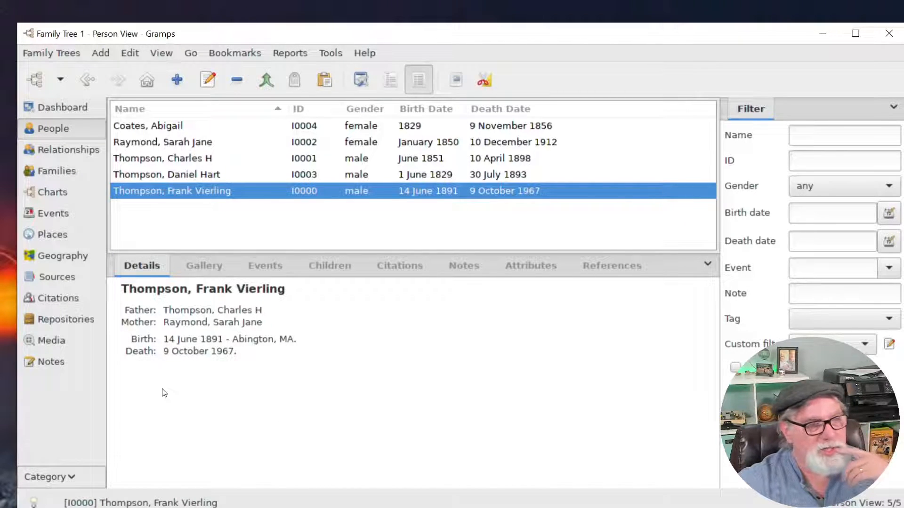
click(60, 233)
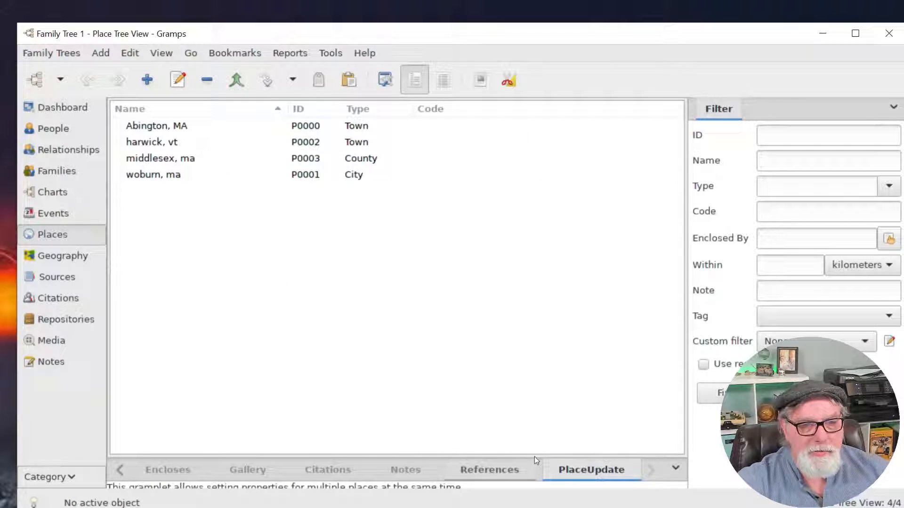
Enlarge the gramplet pane below the place list and remove the PlaceUpdate gramplet.
drag(534, 456, 514, 203)
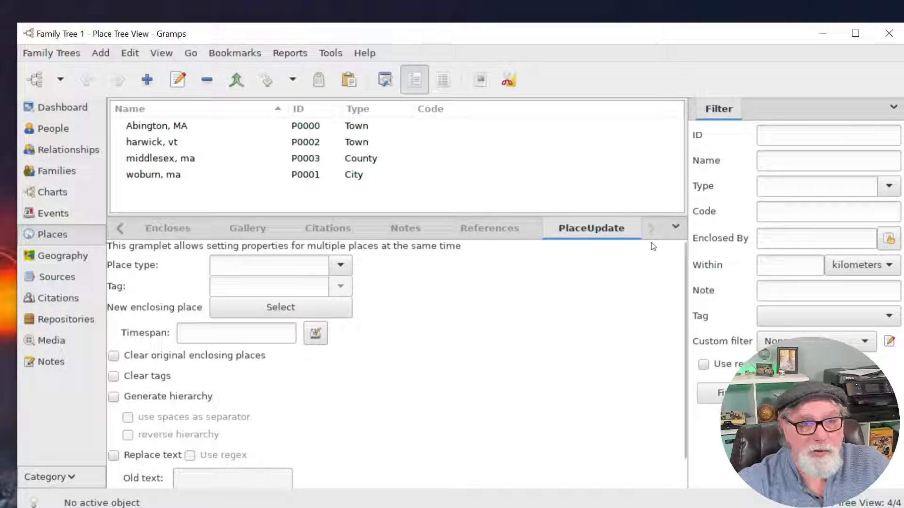
click(676, 229)
mouse_move(722, 269)
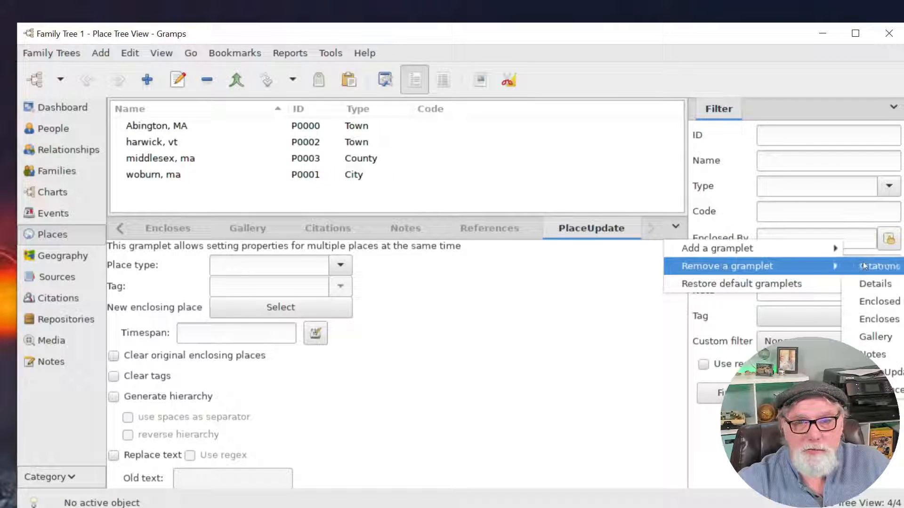
click(885, 372)
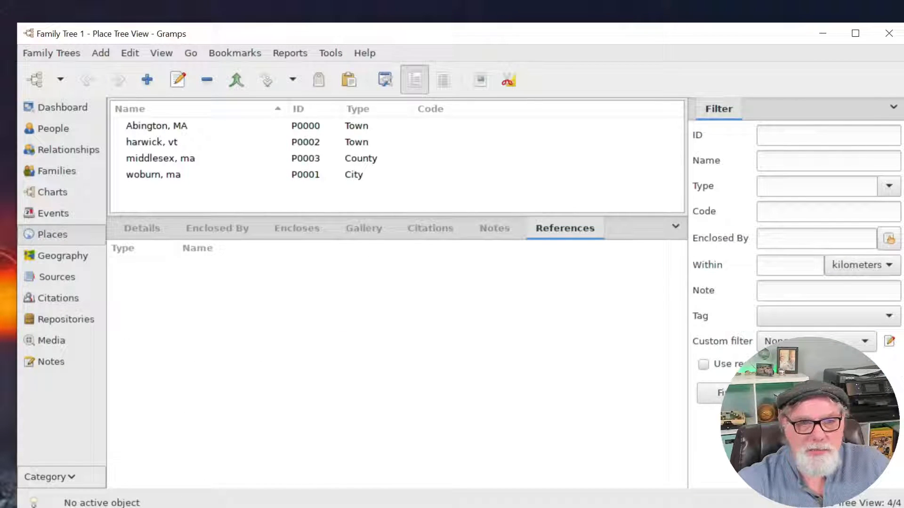
Add the Place Cleanup gramplet beneath the place list.
click(673, 226)
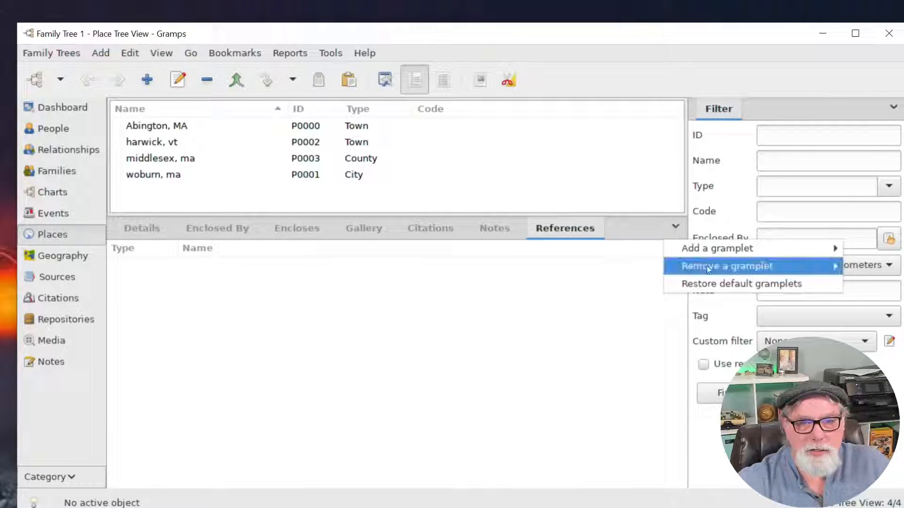
mouse_move(719, 255)
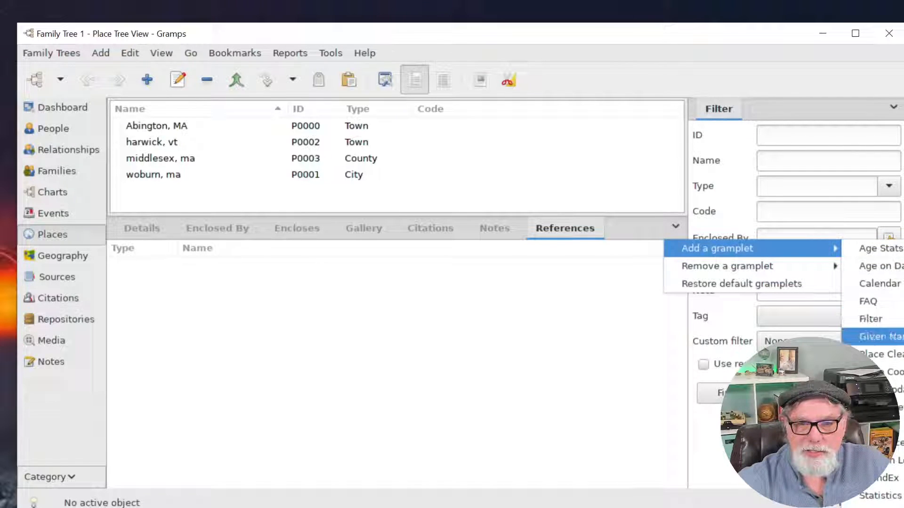
click(879, 354)
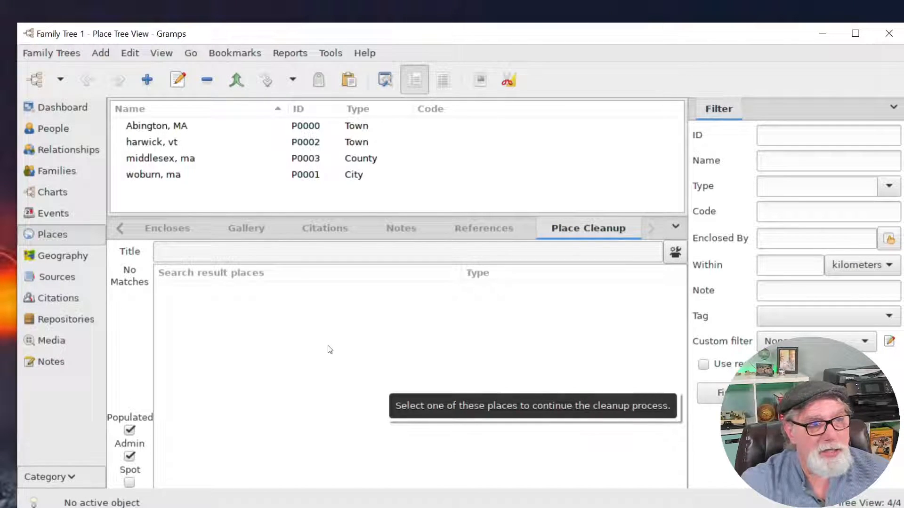
Load Abington, MA into Place Cleanup and look over its settings and title field.
click(675, 252)
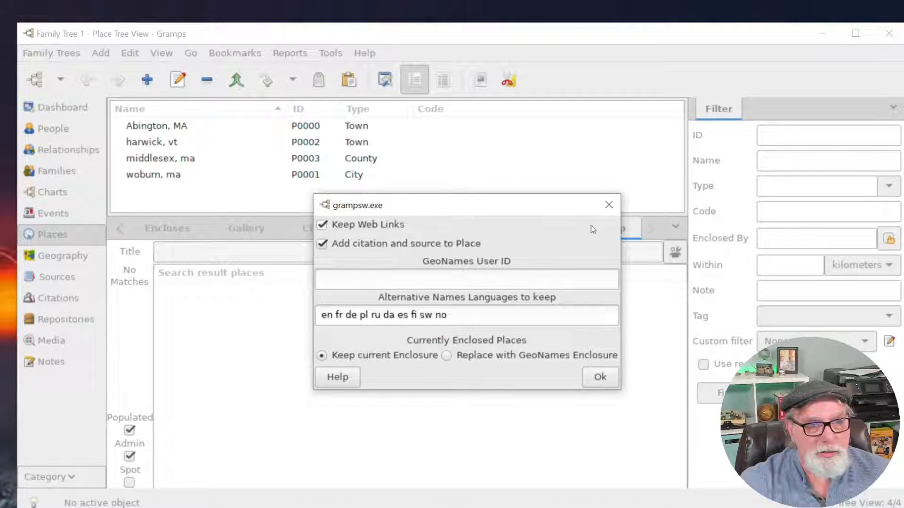
click(609, 205)
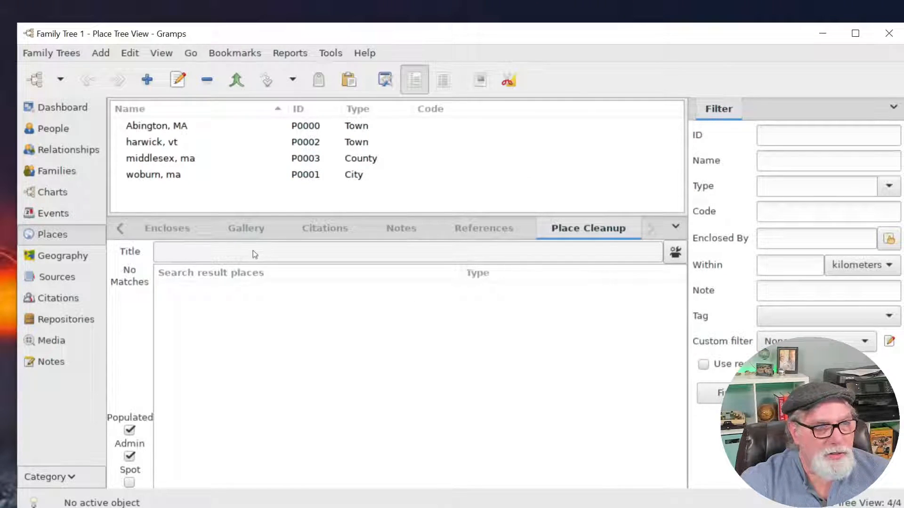
click(180, 128)
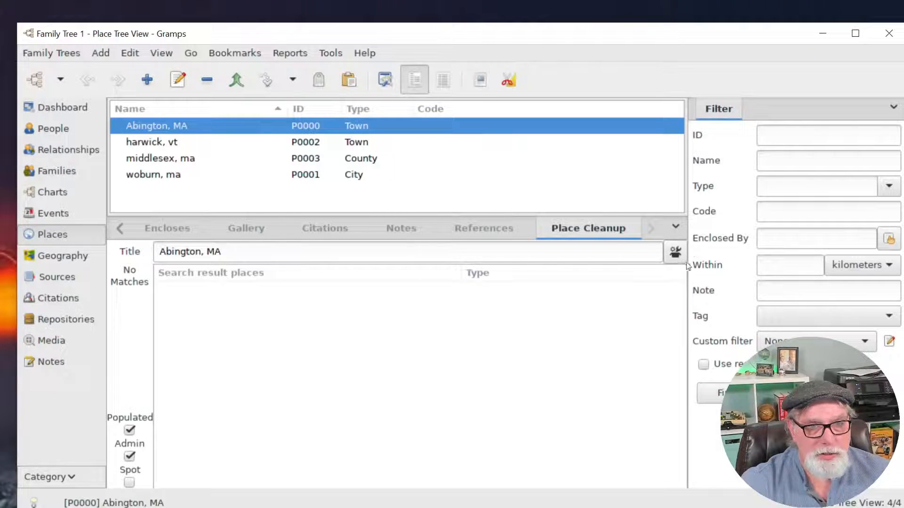
click(675, 254)
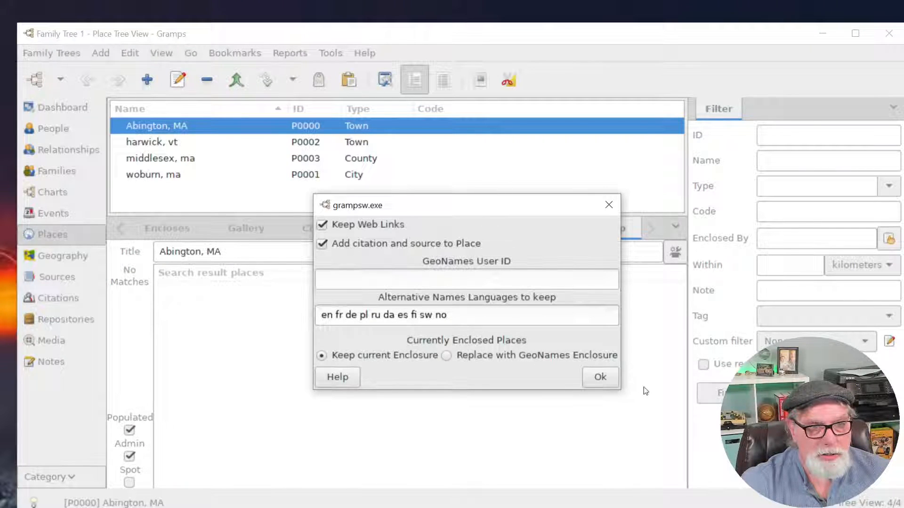
click(600, 377)
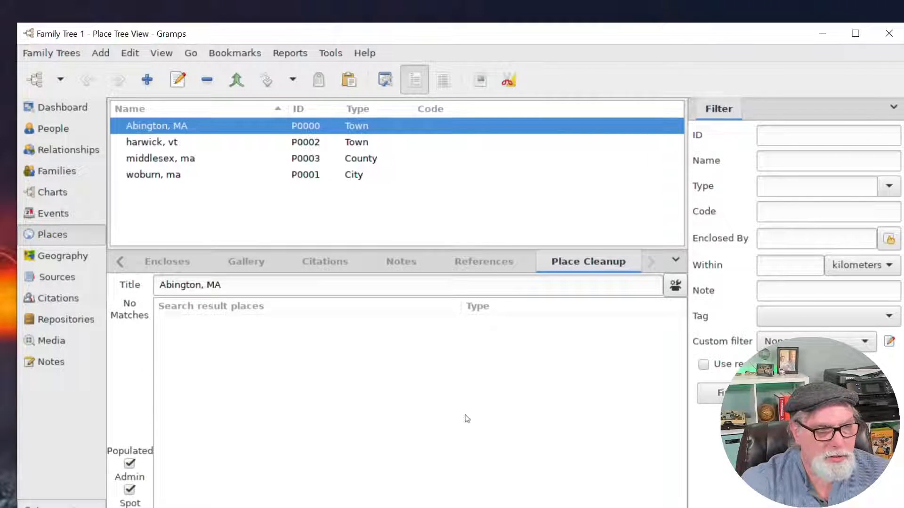
click(227, 285)
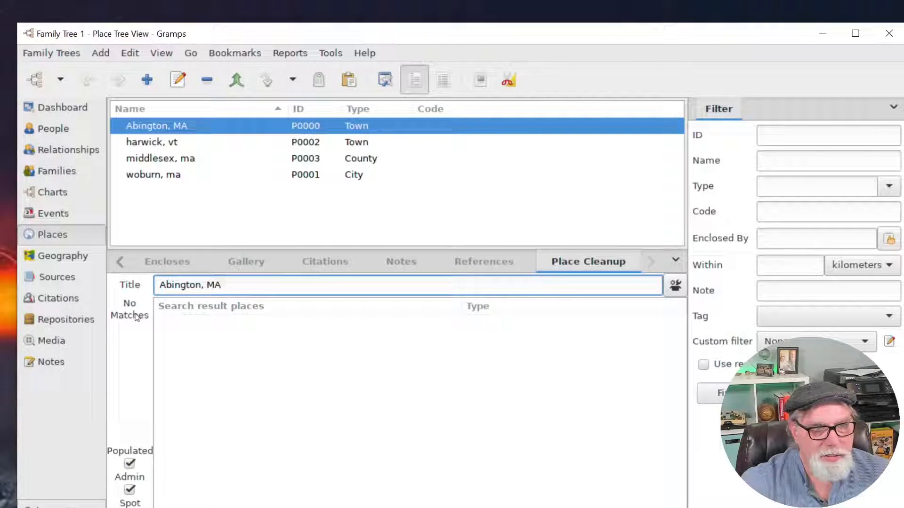
click(264, 355)
click(267, 290)
click(263, 346)
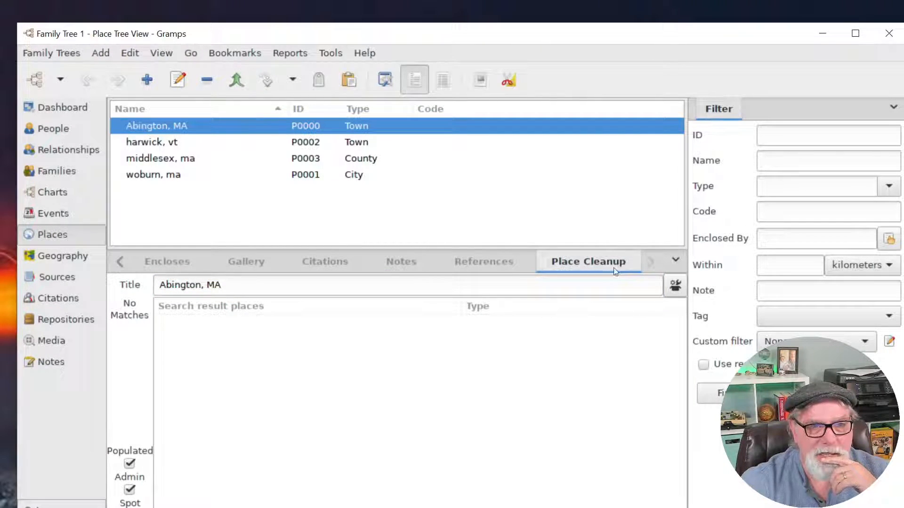
Save the GeoNames user ID in the Place Cleanup settings and confirm it was kept.
click(675, 285)
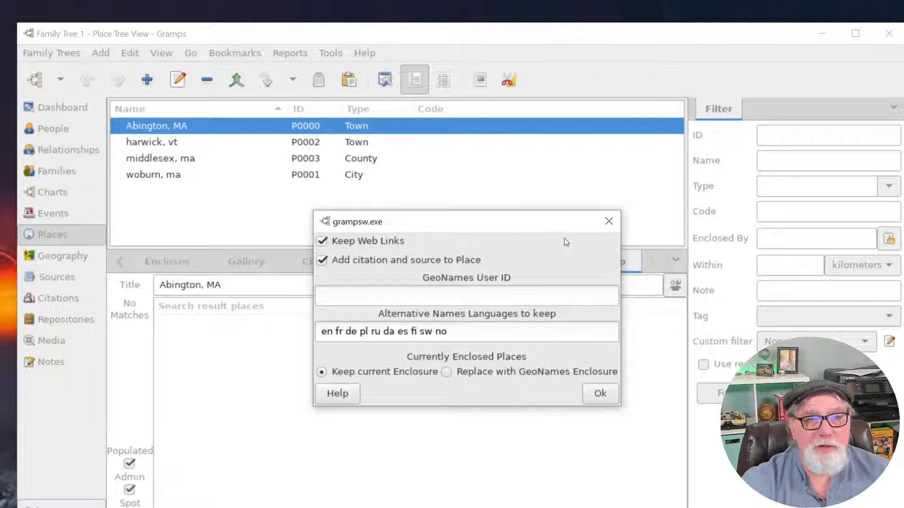
click(469, 293)
text(ed)
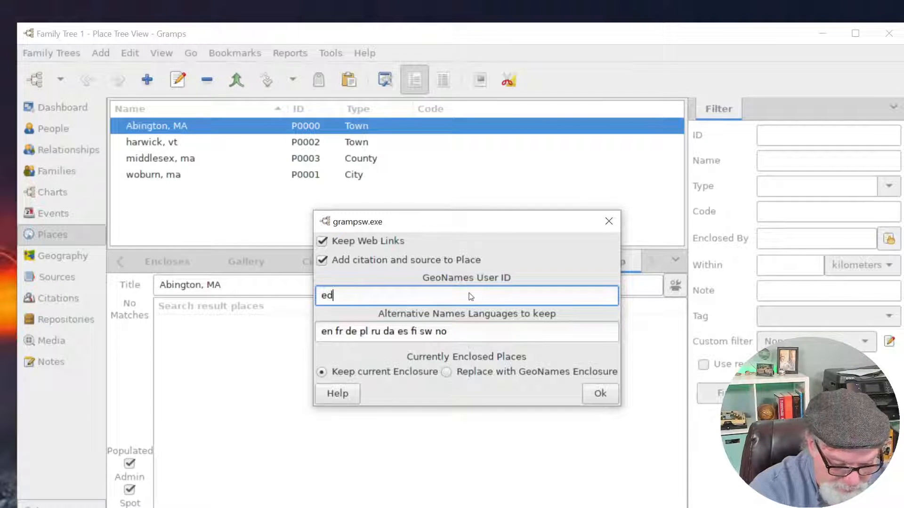
text(4becky)
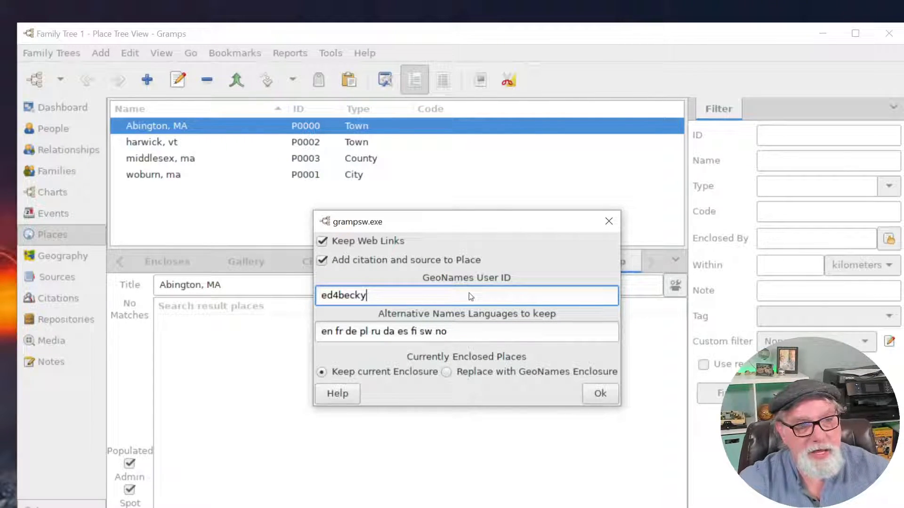
click(601, 394)
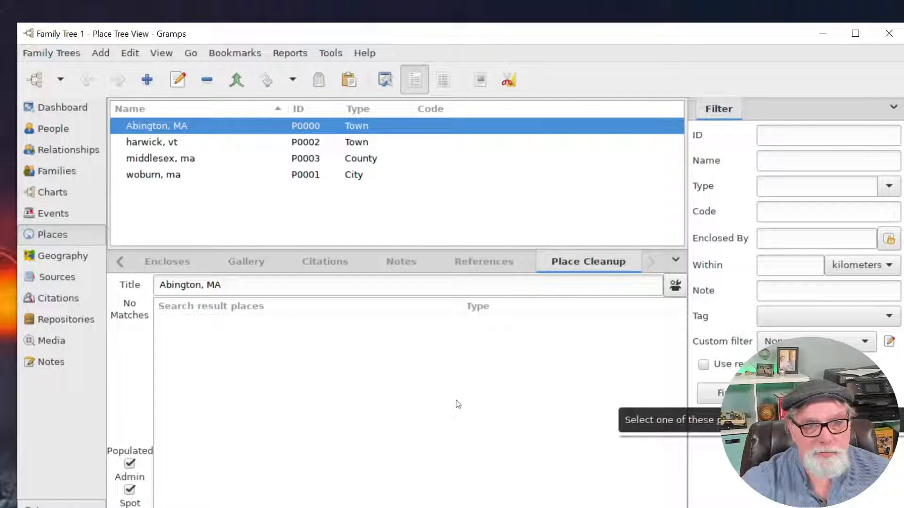
click(675, 288)
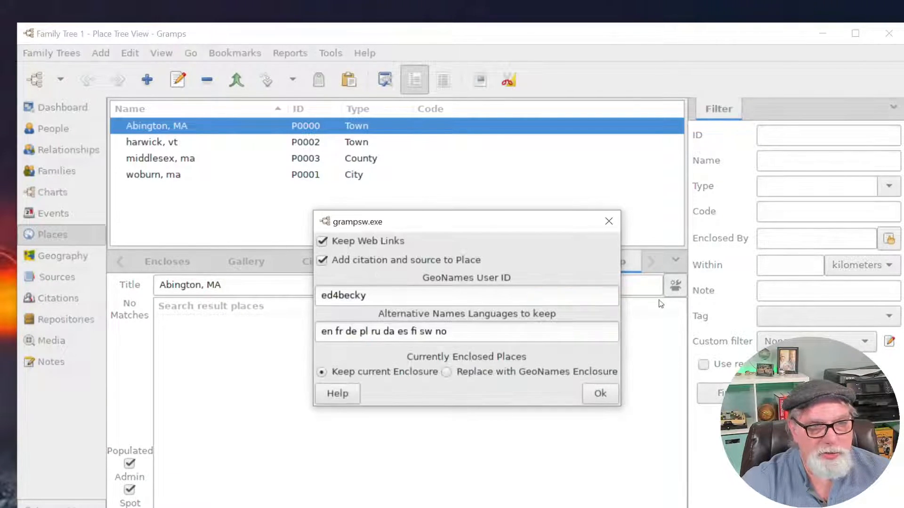
click(600, 393)
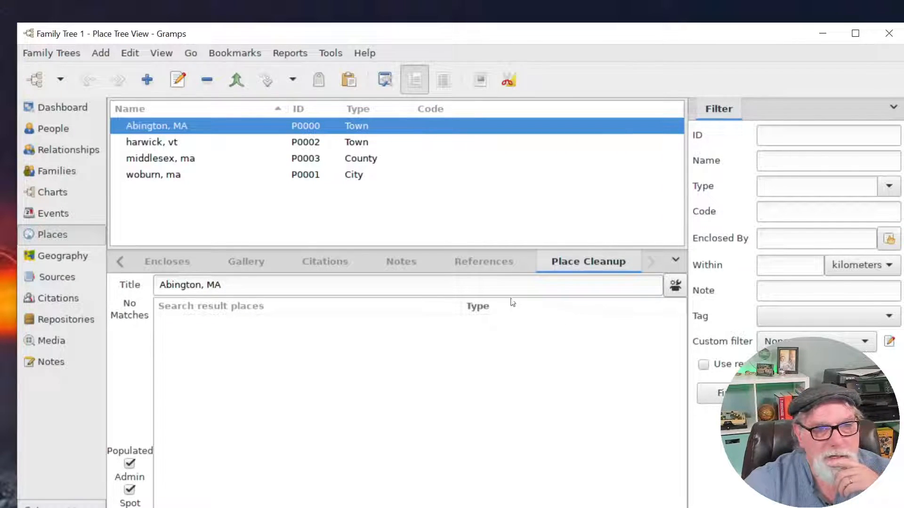
Inspect the events referencing Abington, MA and its place action menu without changing anything.
click(506, 268)
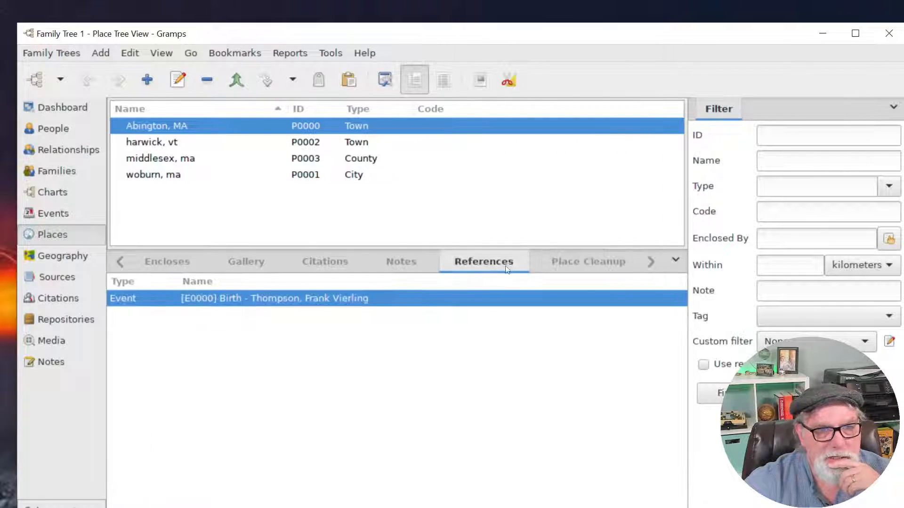
click(588, 262)
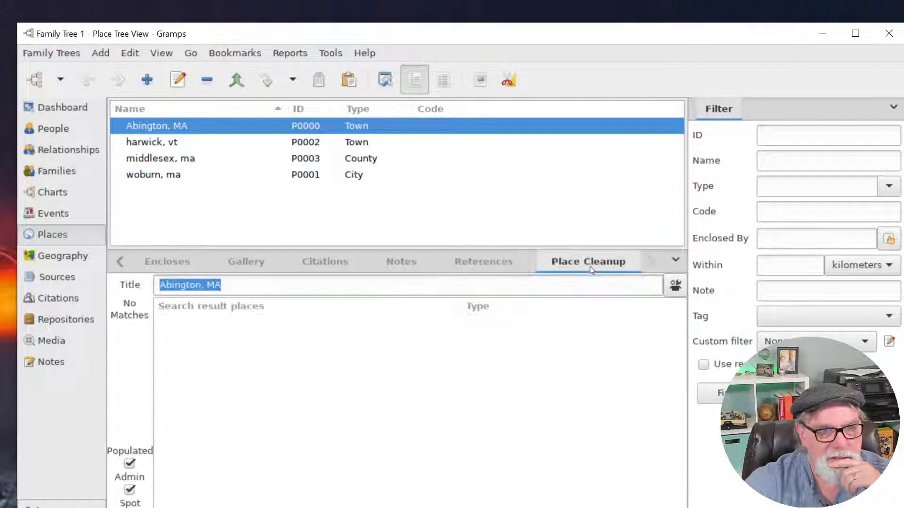
click(267, 288)
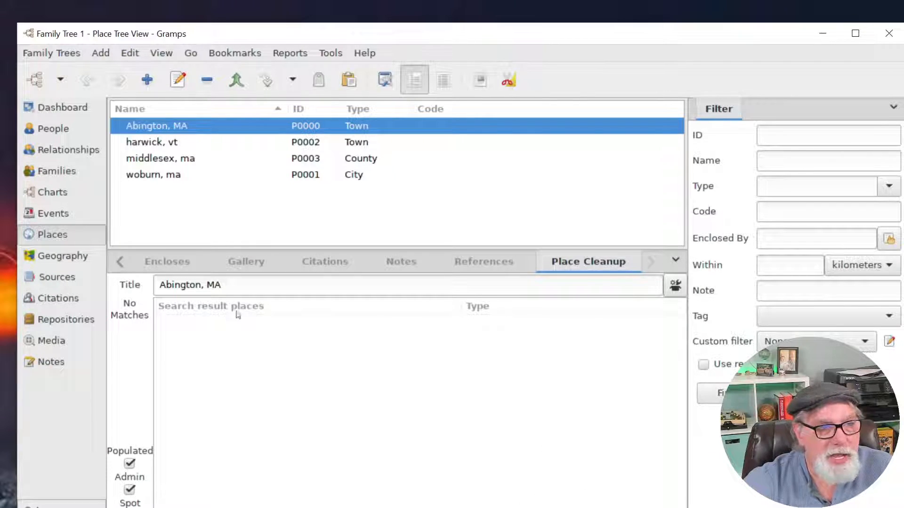
click(270, 288)
click(301, 401)
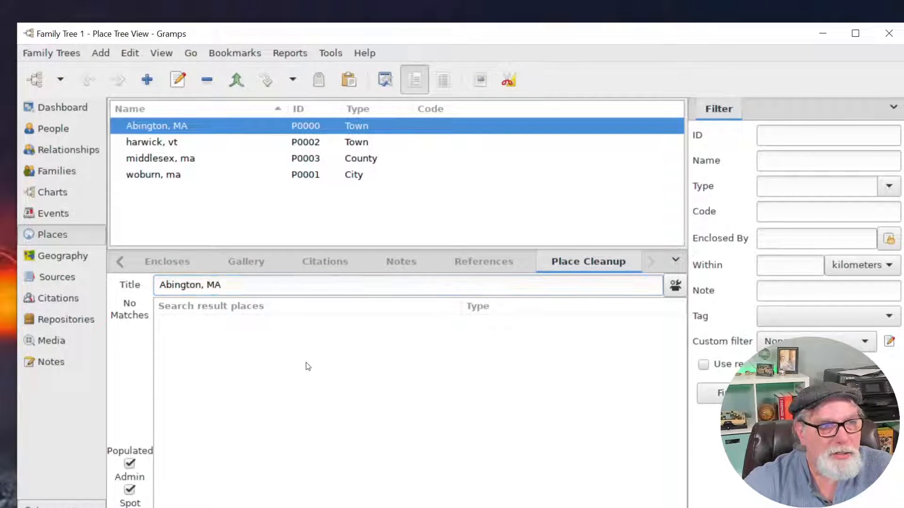
right_click(318, 125)
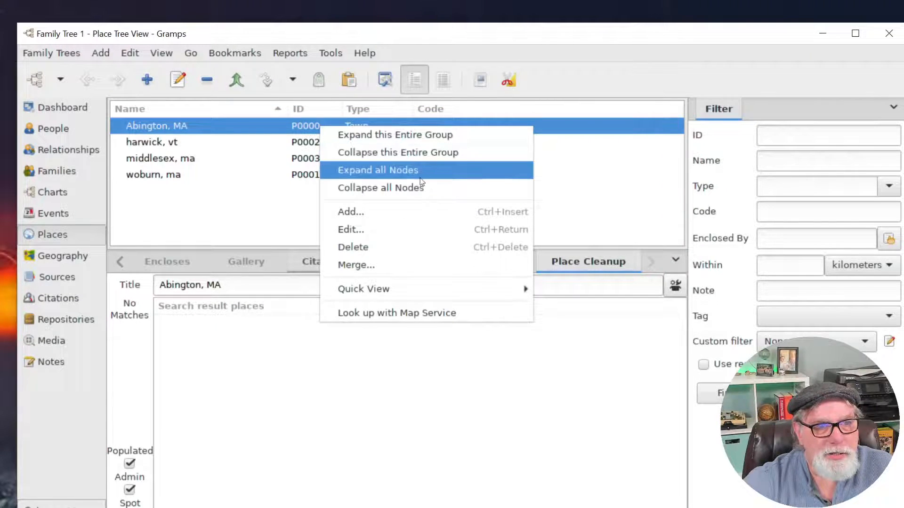
click(497, 396)
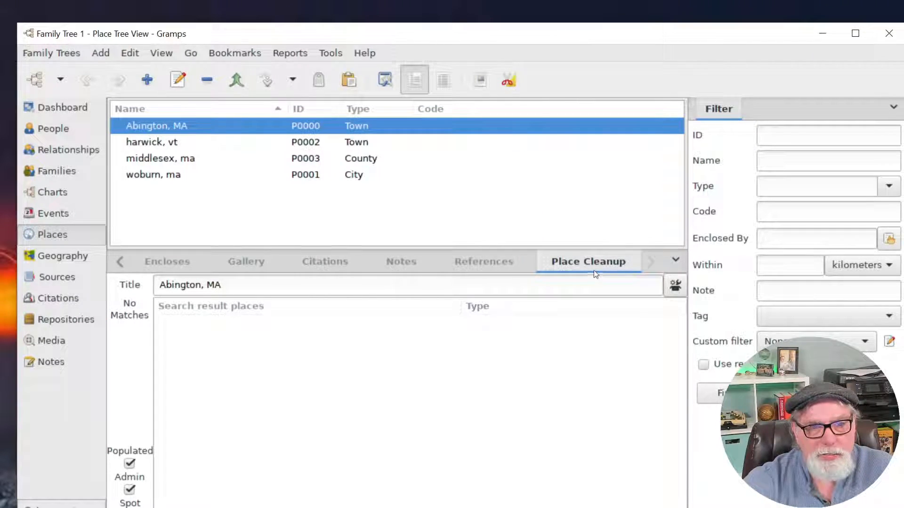
Add the Place Coordinates gramplet and look up Abington, MA's coordinates.
click(675, 260)
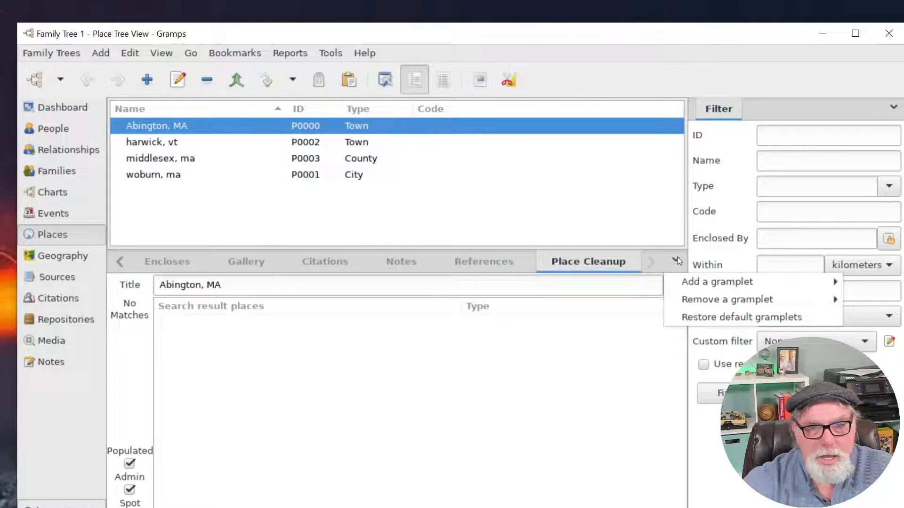
mouse_move(761, 289)
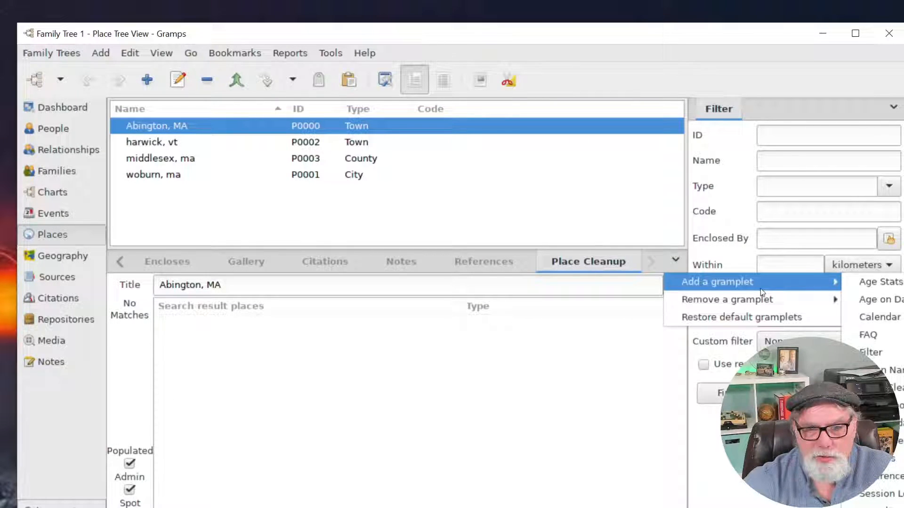
click(870, 405)
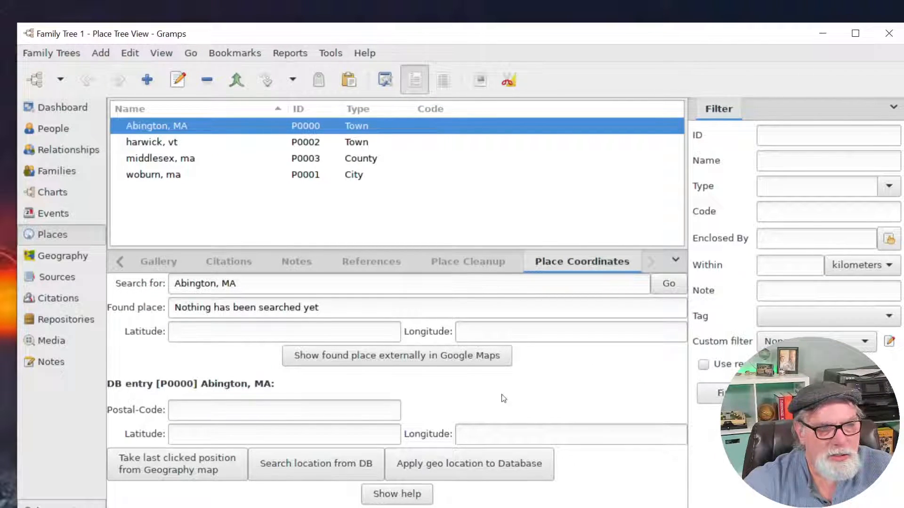
click(673, 290)
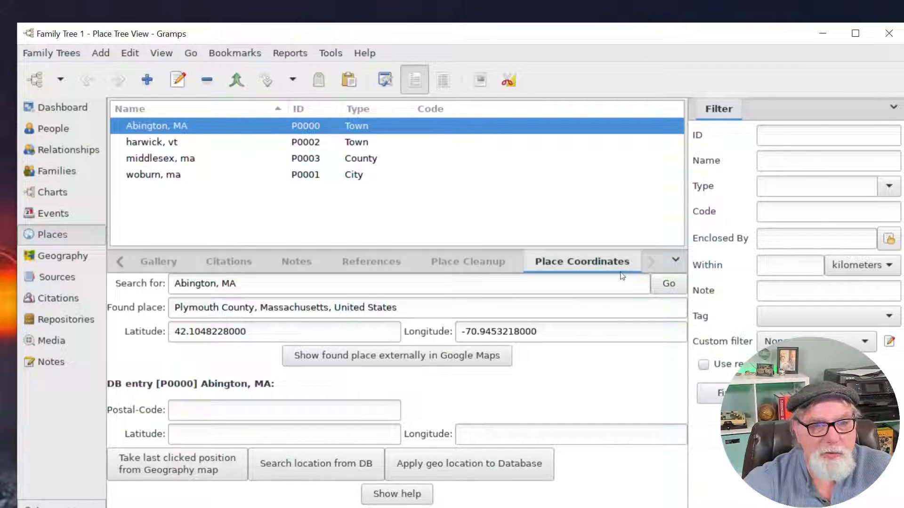
Remove the Place Coordinates gramplet from the gramplet bar.
click(672, 260)
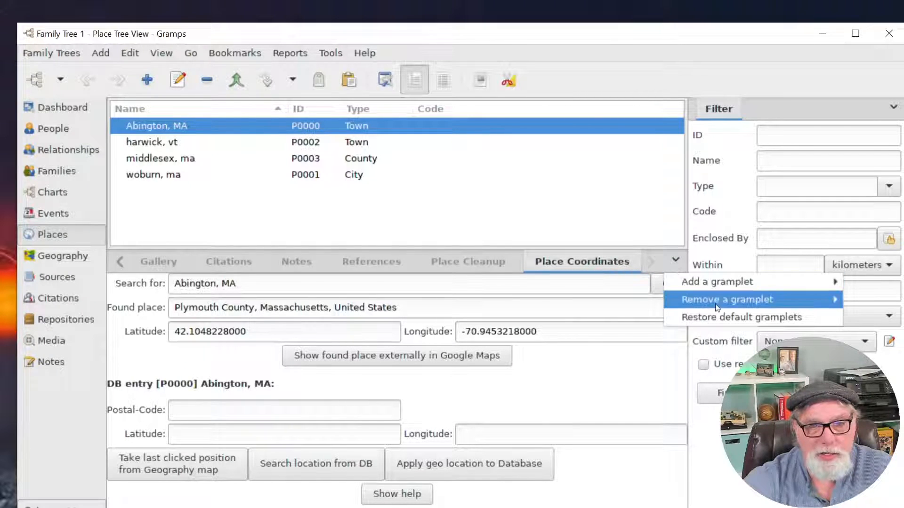
mouse_move(720, 301)
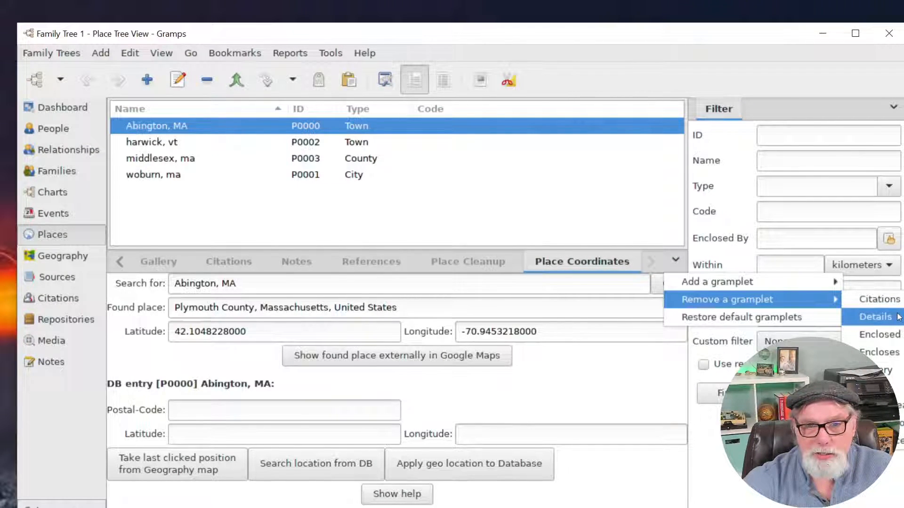
click(877, 423)
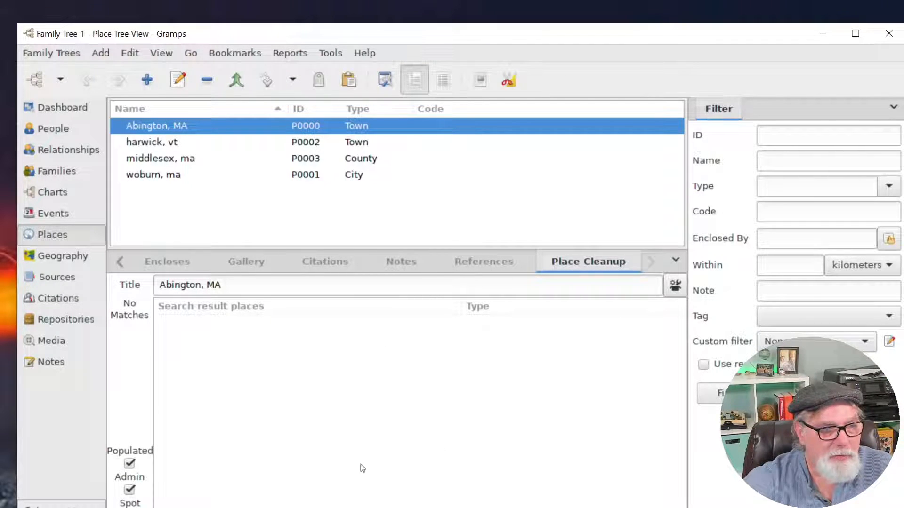
Load harwick, vt into Place Cleanup after toggling the Spot filter, and maximize Gramps.
click(129, 490)
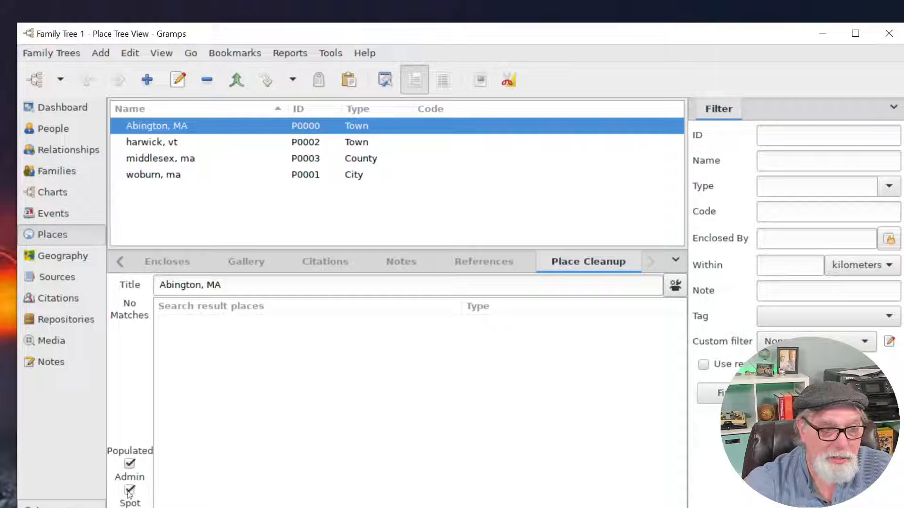
click(130, 490)
click(173, 149)
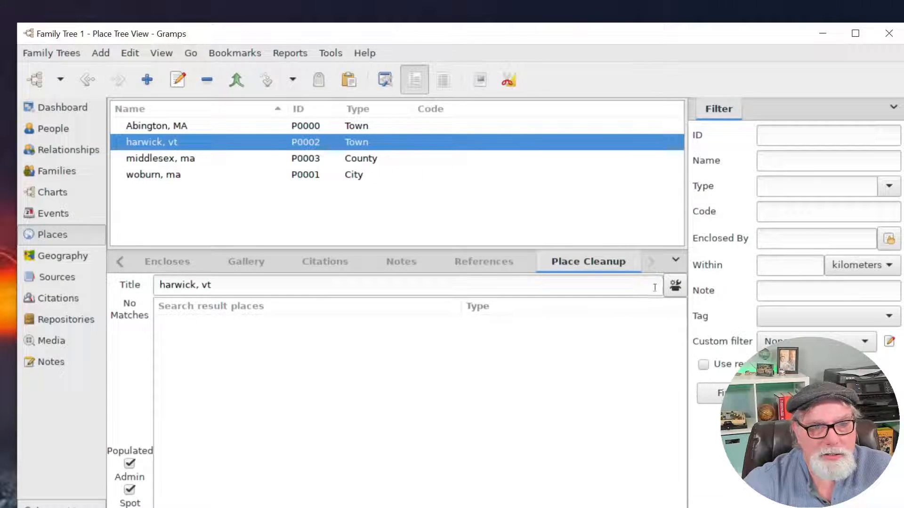
click(676, 286)
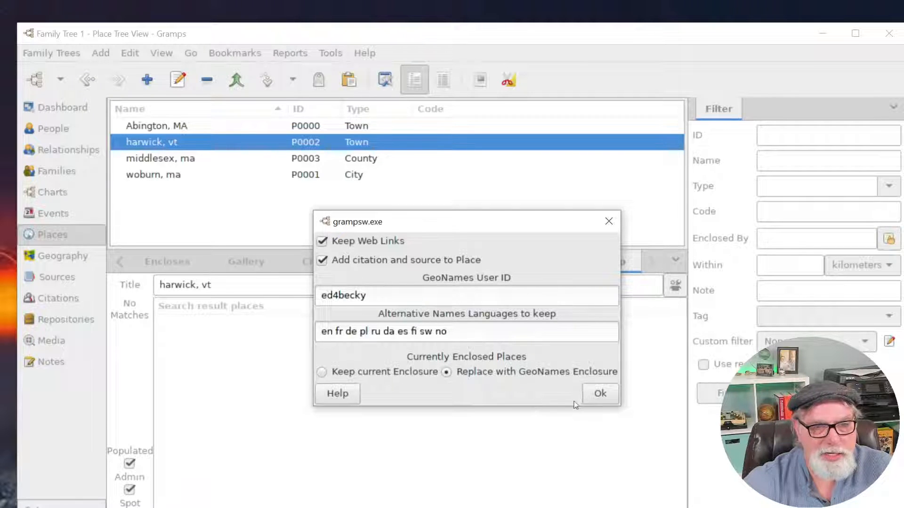
click(599, 394)
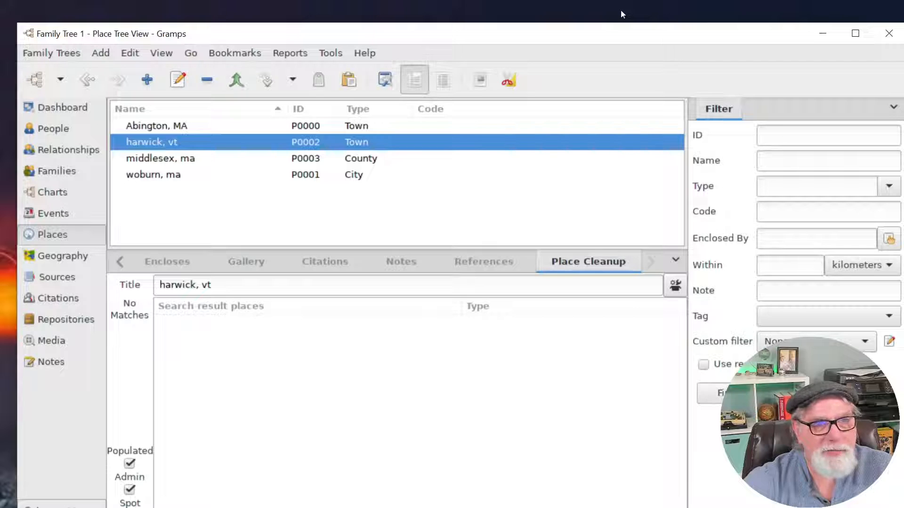
click(854, 34)
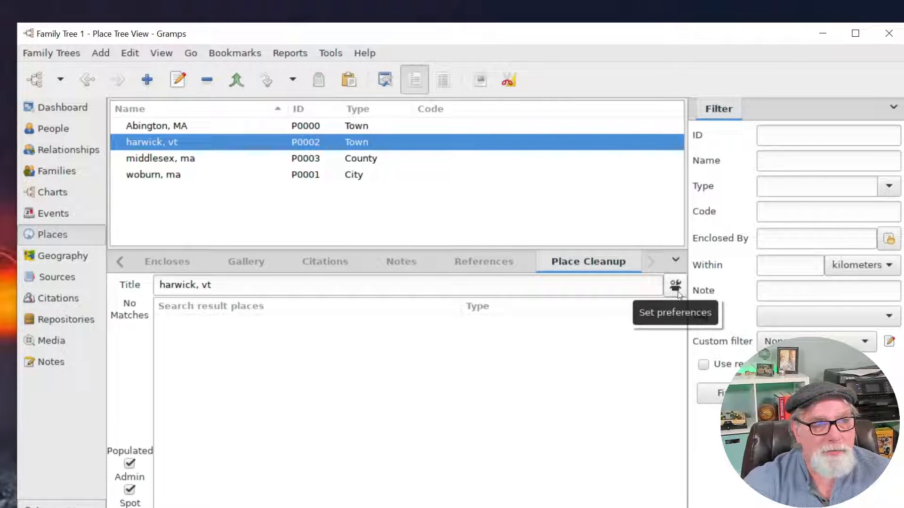
click(130, 53)
click(181, 257)
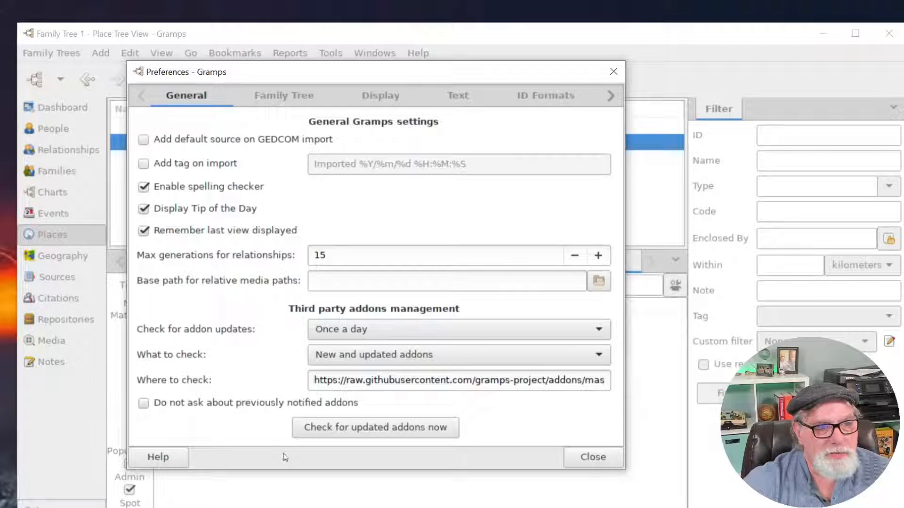
click(394, 431)
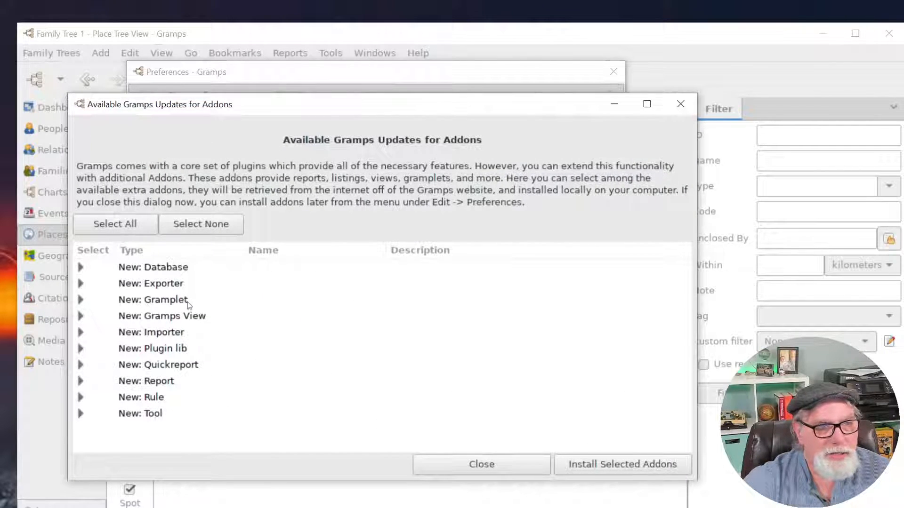
click(84, 302)
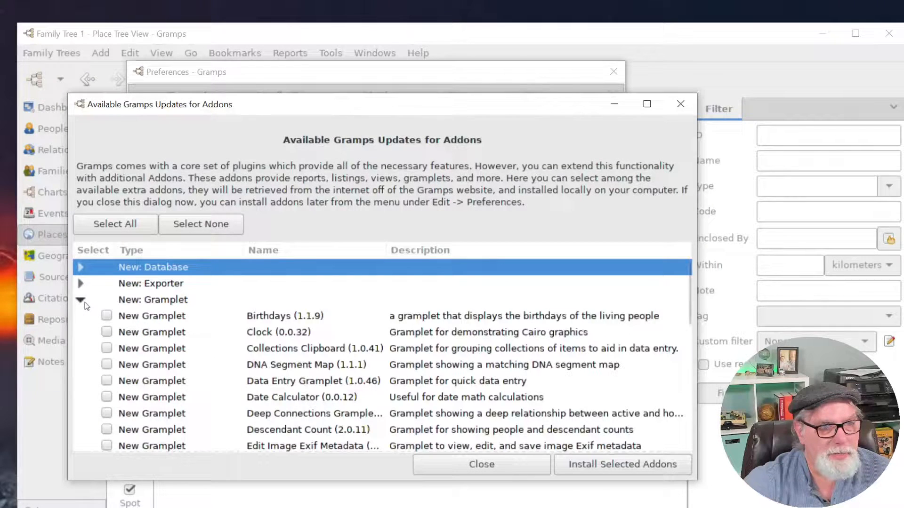
scroll(241, 338, down, 10)
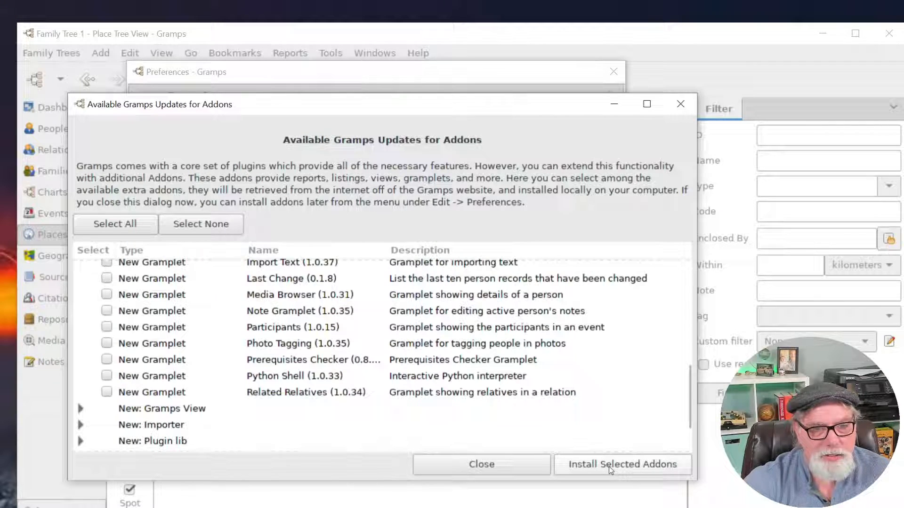
click(680, 104)
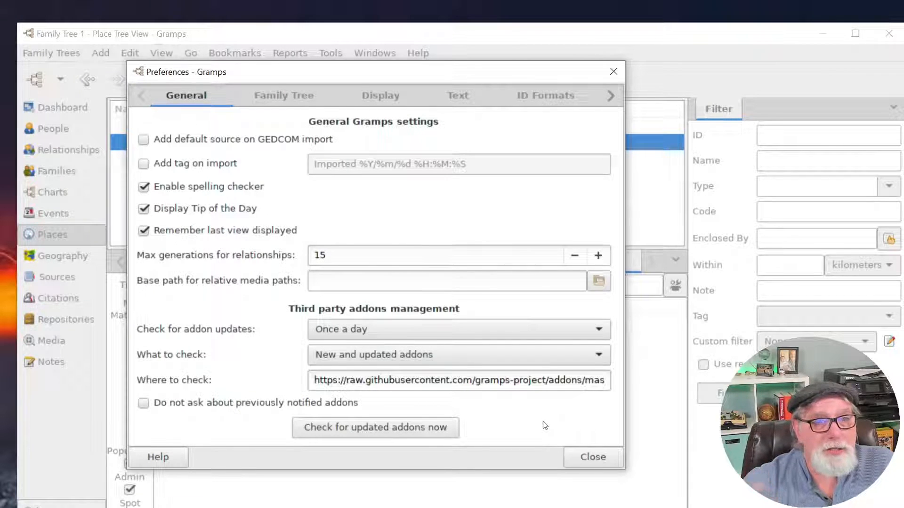
click(593, 457)
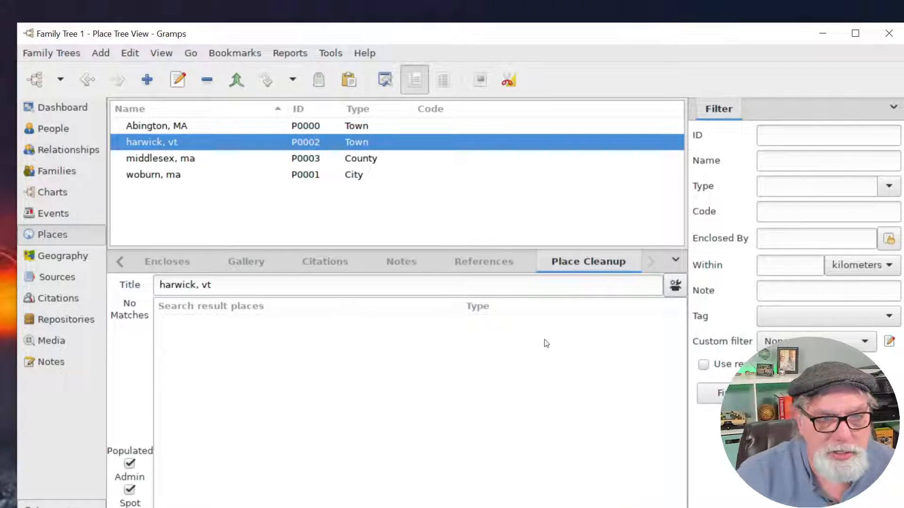
Remove the Place Cleanup gramplet and add it back.
click(676, 262)
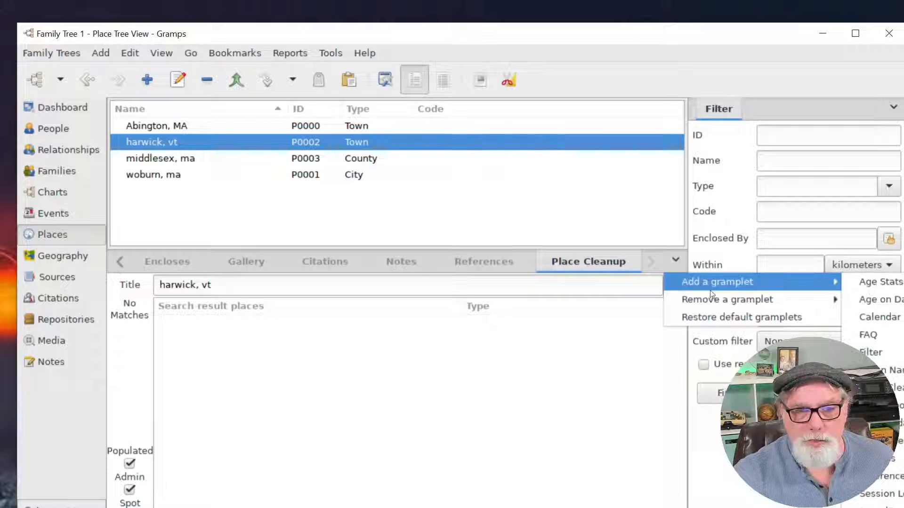
mouse_move(711, 299)
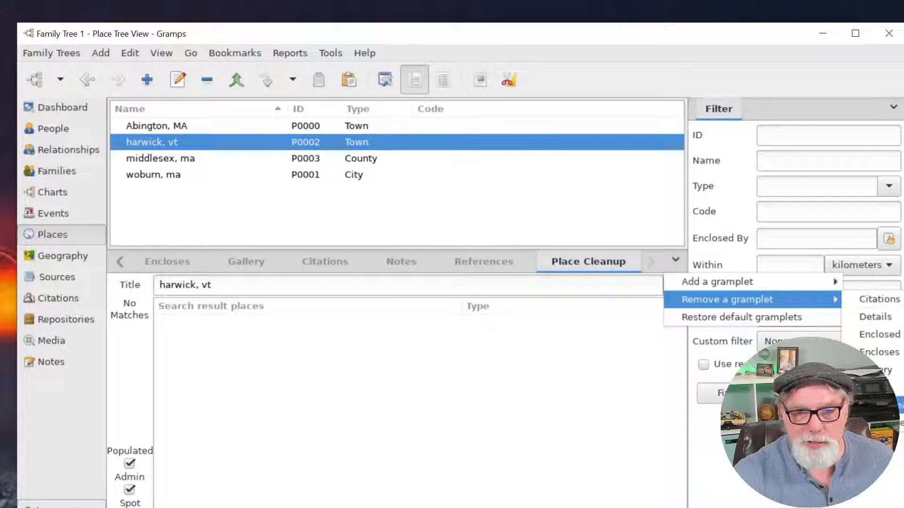
click(892, 405)
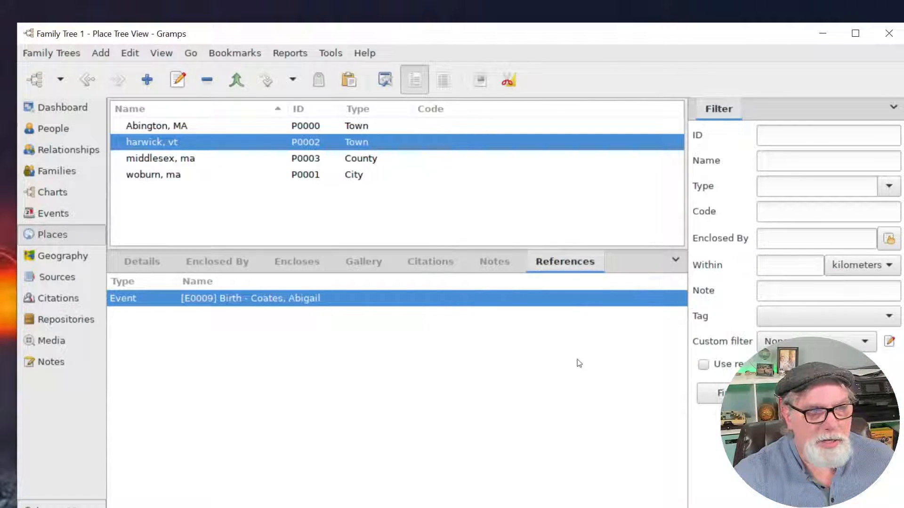
click(677, 262)
mouse_move(708, 282)
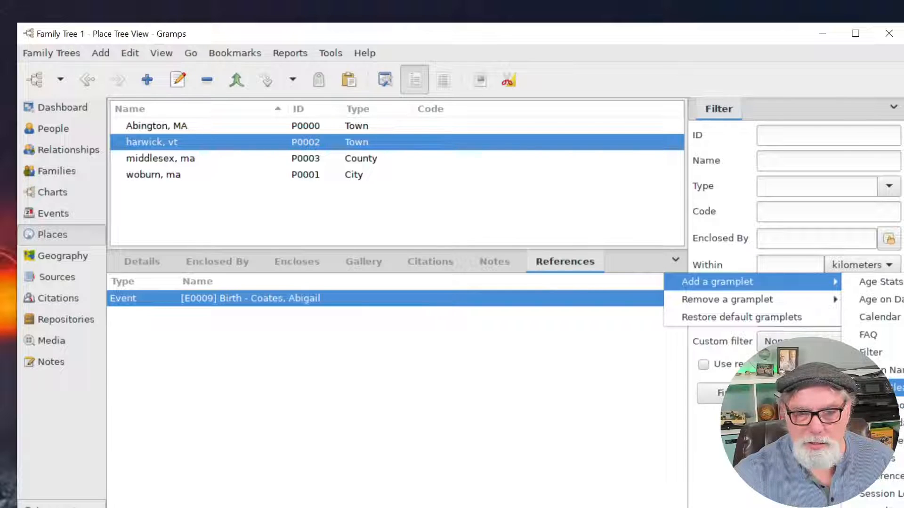
click(881, 388)
Enter the GeoNames user ID in the Place Cleanup options and save it.
drag(214, 286, 143, 287)
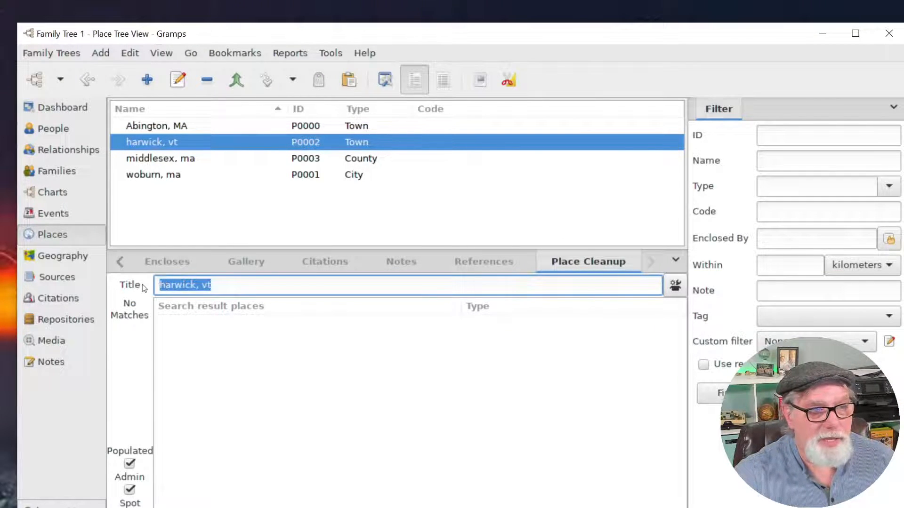
click(680, 292)
click(461, 294)
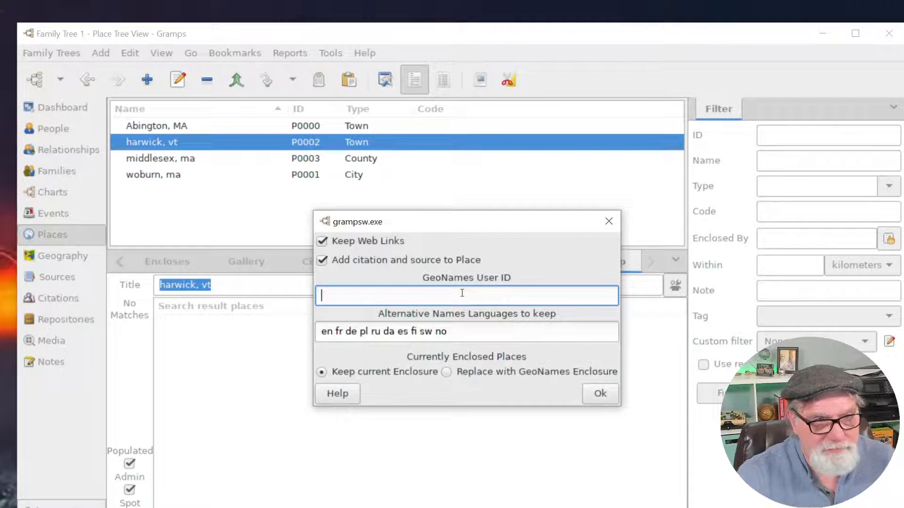
text(ed4becky)
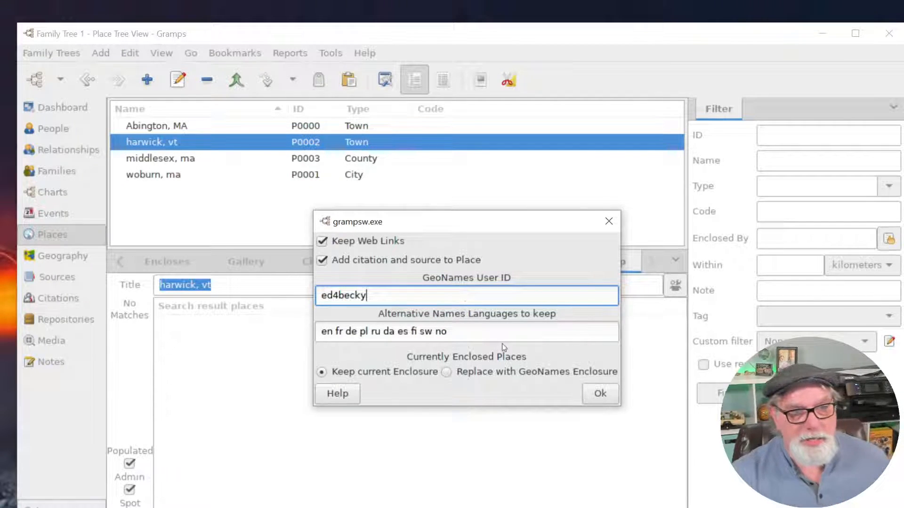
click(599, 393)
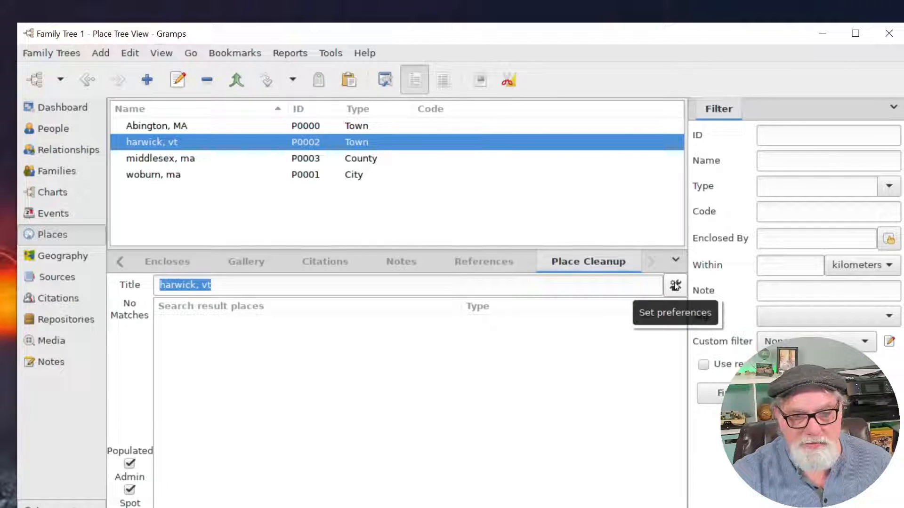
Untick Add citation and source, and re-enter the GeoNames user ID before saving.
click(675, 285)
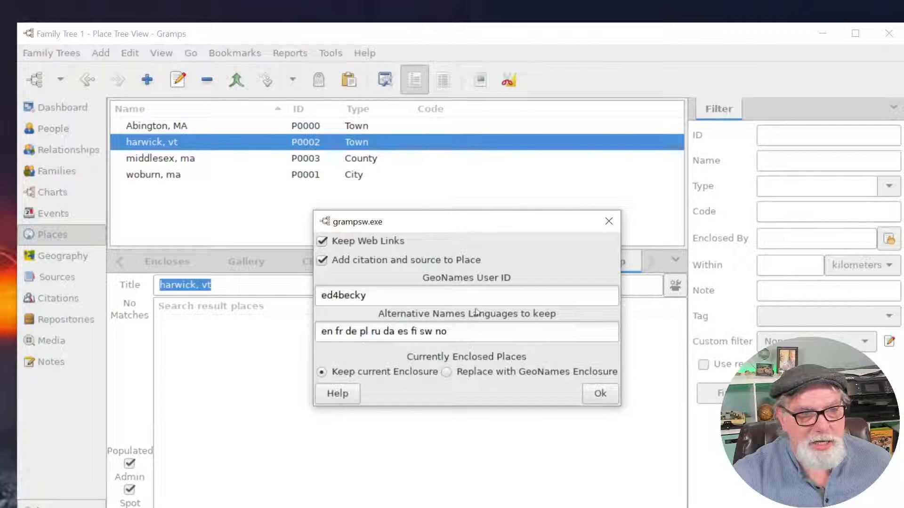
click(477, 260)
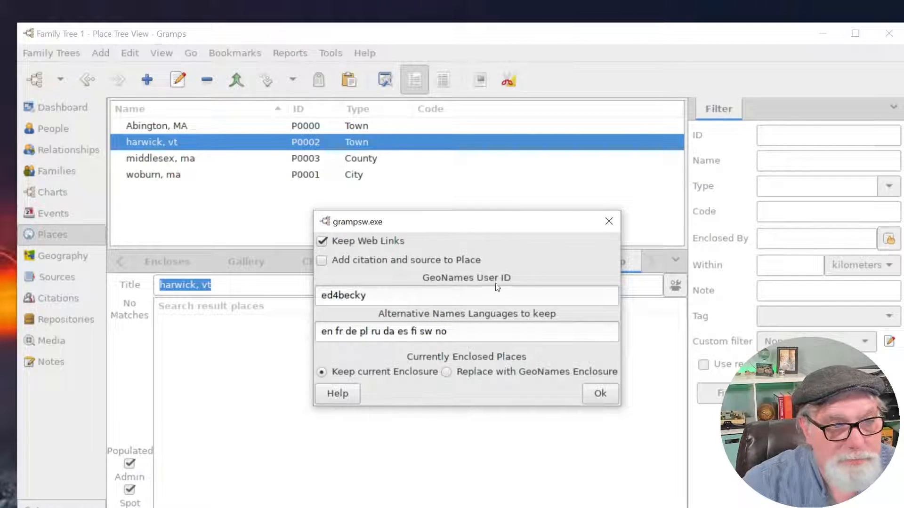
drag(414, 294, 288, 295)
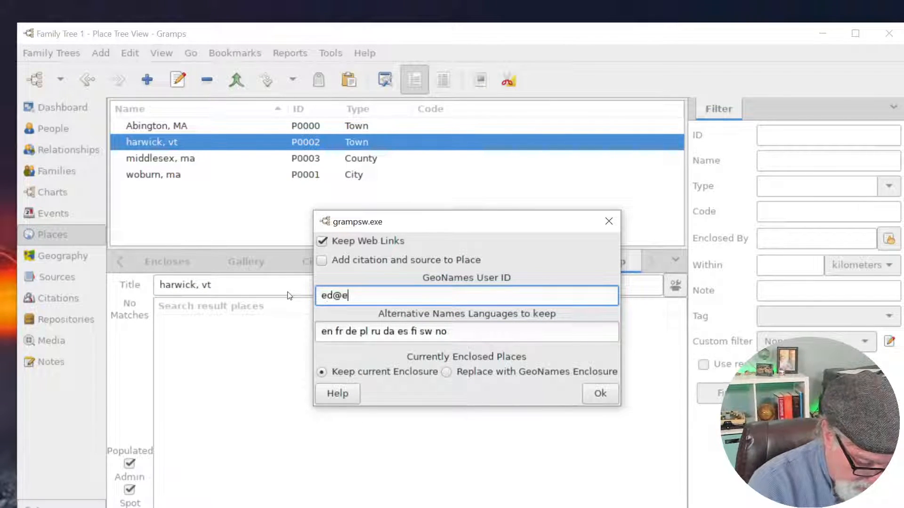
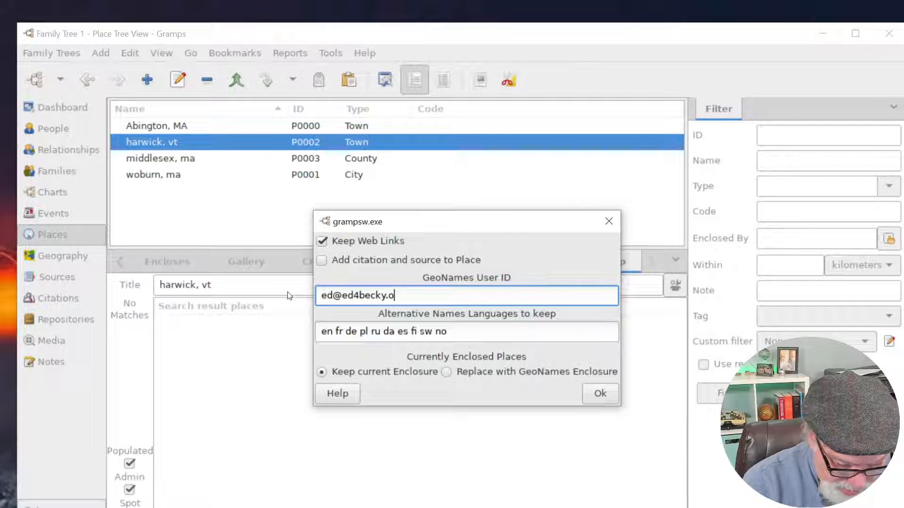
click(601, 394)
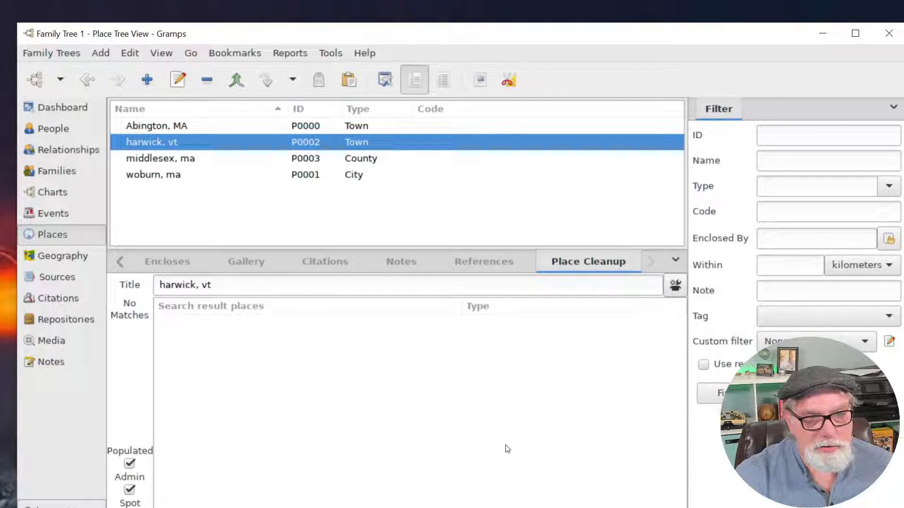
click(674, 286)
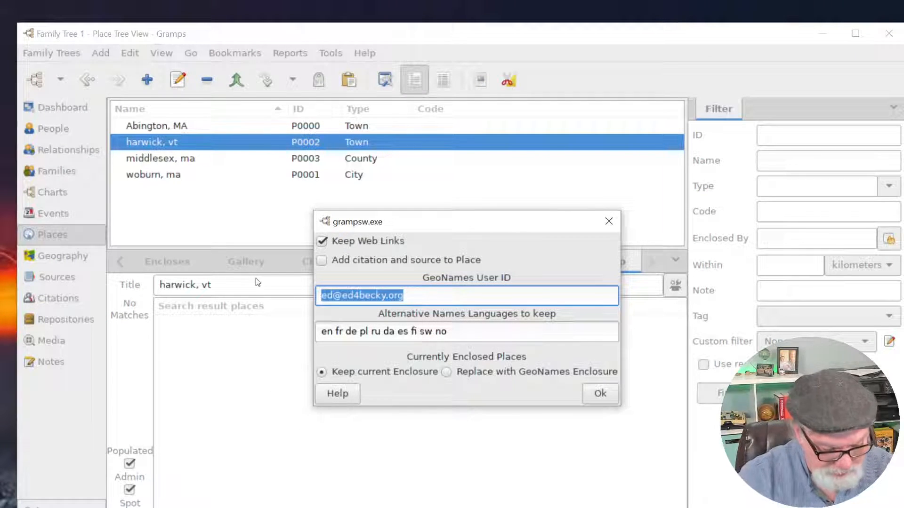
text(ed4becky)
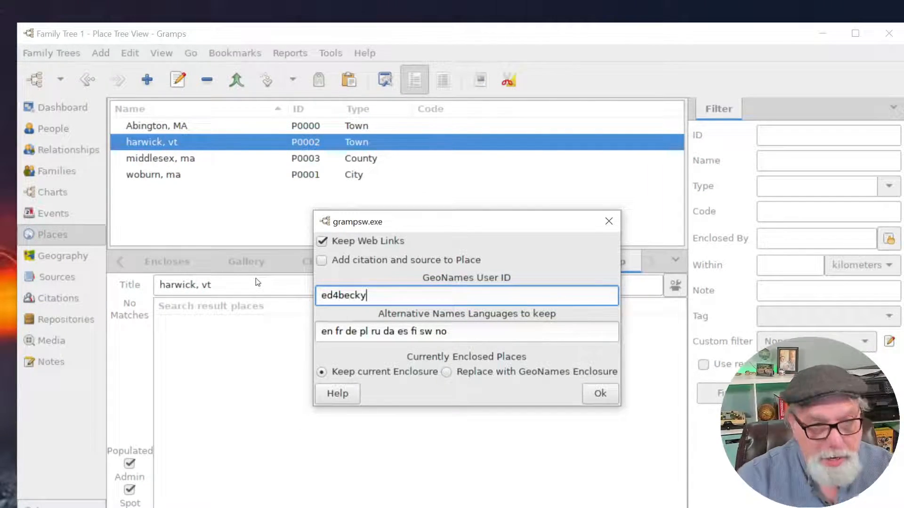
click(604, 395)
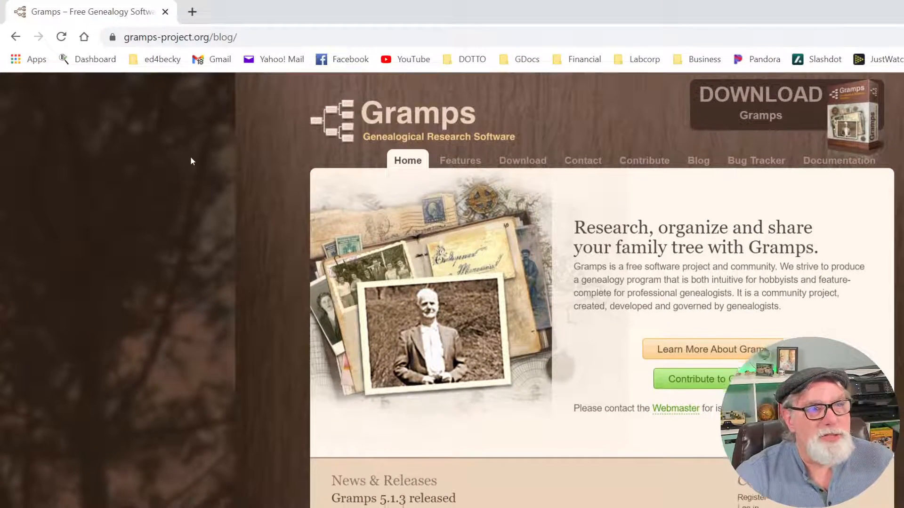
Move the Chrome window aside to check Gramps, then back over it.
drag(285, 21, 385, 101)
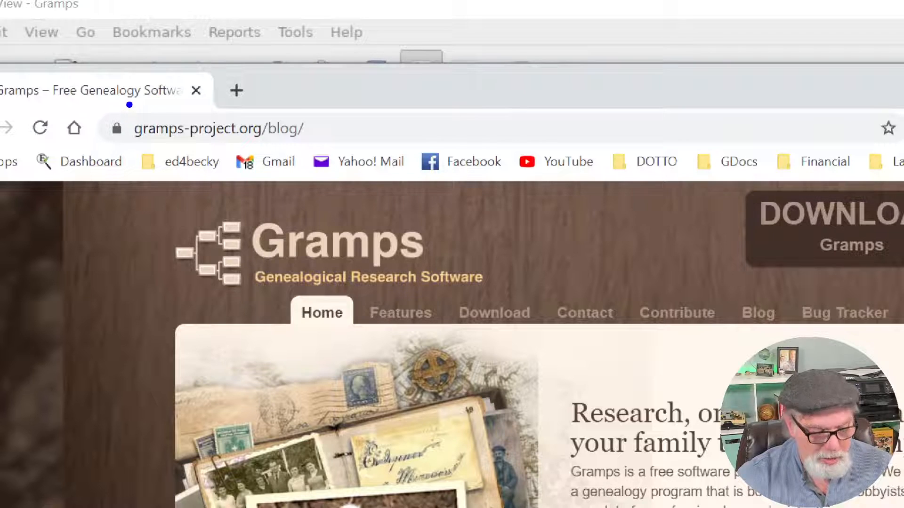
mouse_move(93, 102)
mouse_down()
mouse_move(195, 193)
mouse_move(335, 165)
mouse_up()
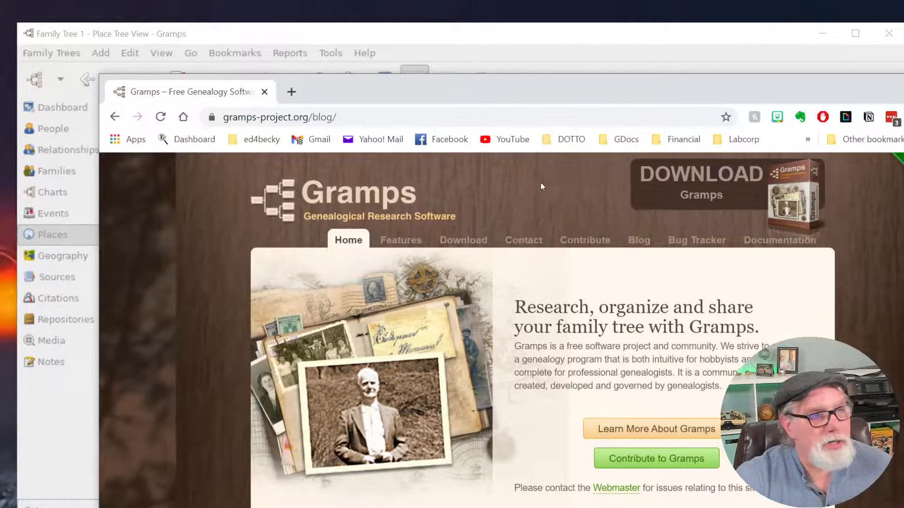
drag(494, 97, 412, 26)
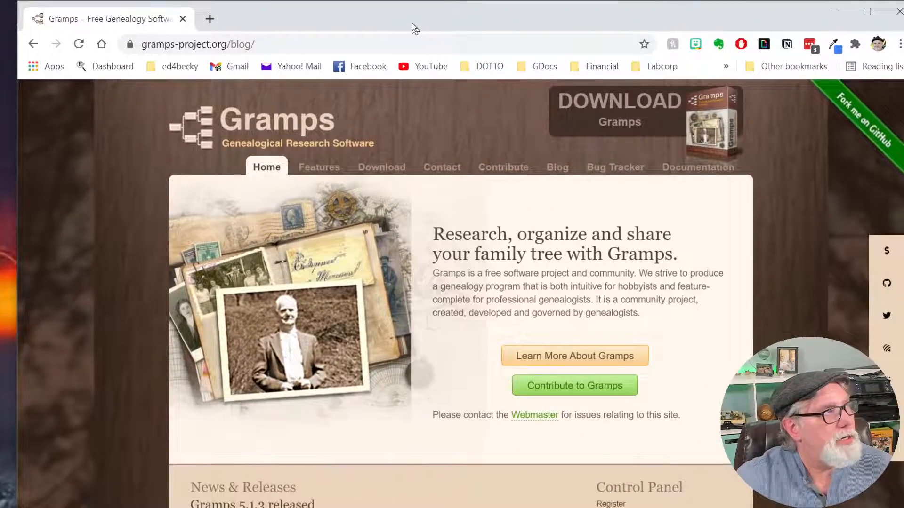
Go from the Gramps download page to the wiki download instructions and Main page.
click(410, 168)
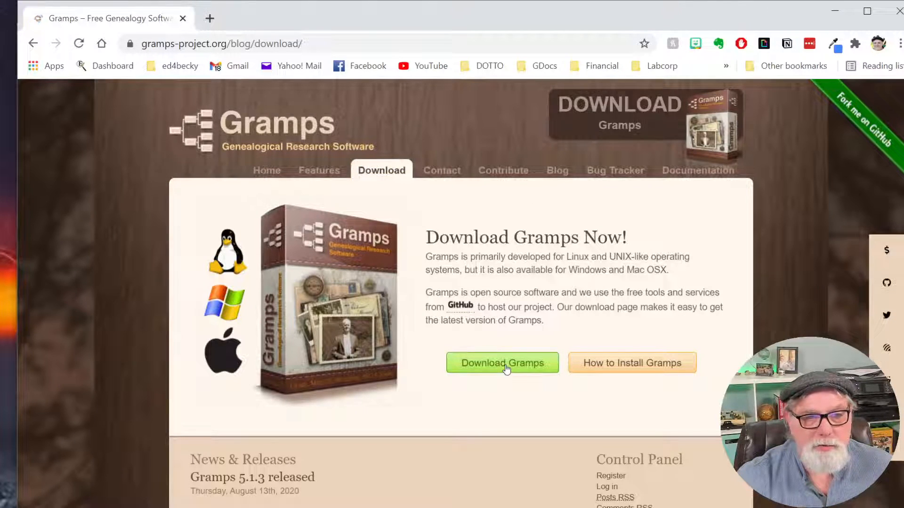
click(504, 363)
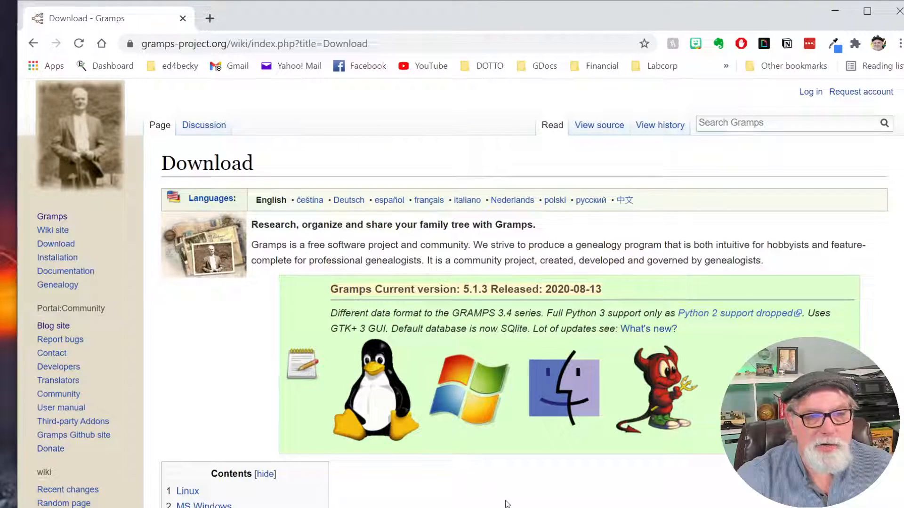
scroll(506, 504, down, 5)
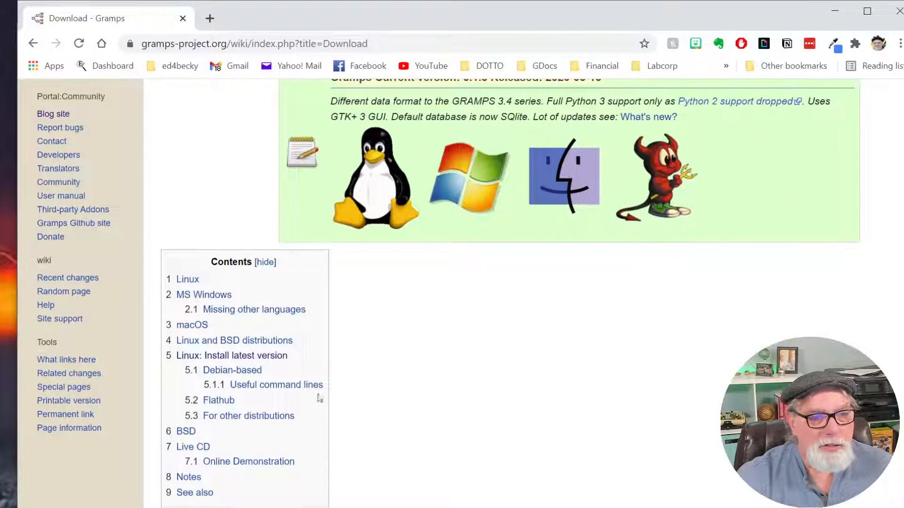
scroll(427, 391, up, 1)
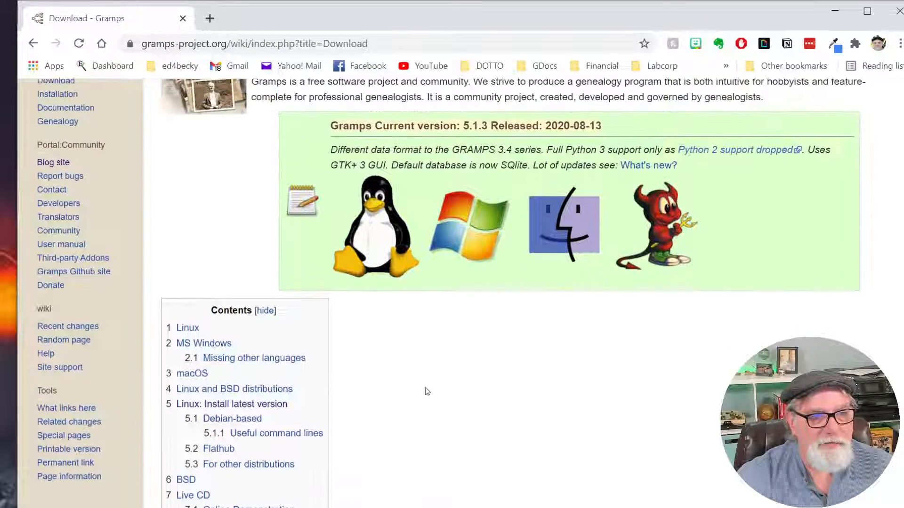
scroll(425, 388, up, 1)
scroll(478, 427, up, 3)
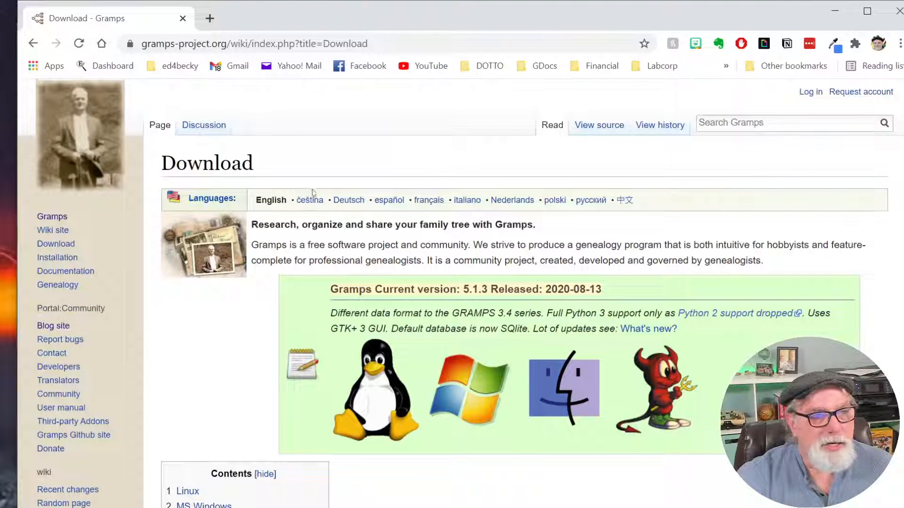
click(61, 230)
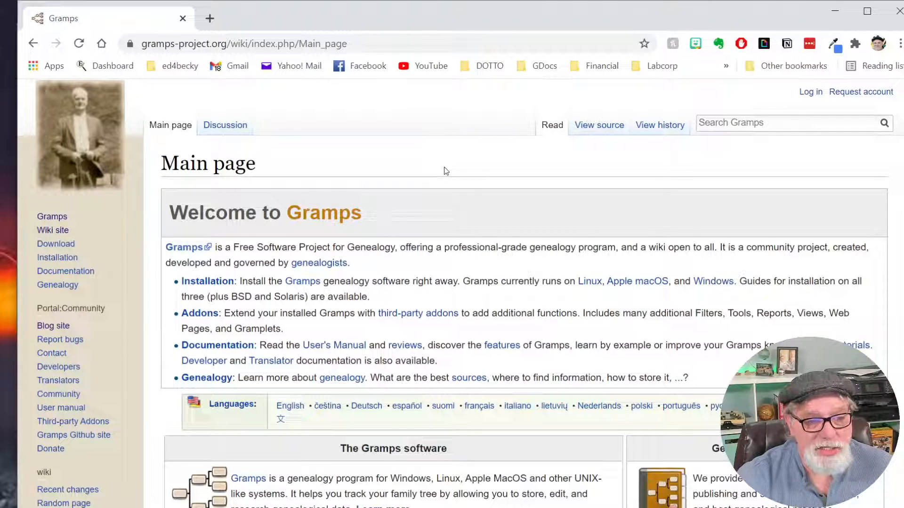
Run a full Gramps wiki search for 'placecleanup'.
click(742, 122)
text(place)
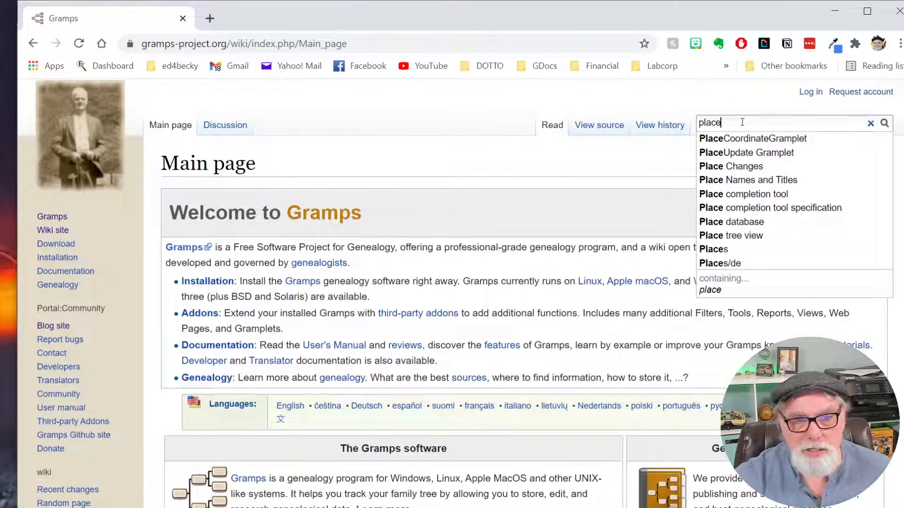
text(cl)
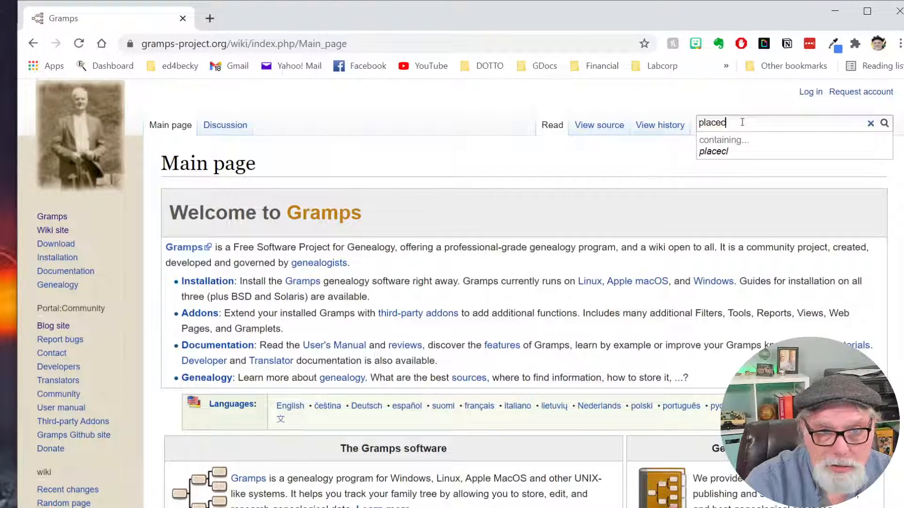
key(BackSpace)
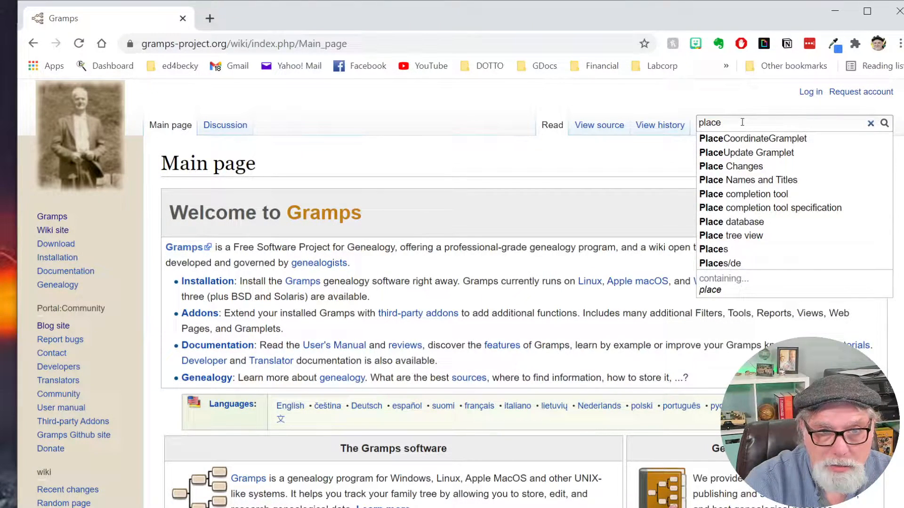
text(cleanup)
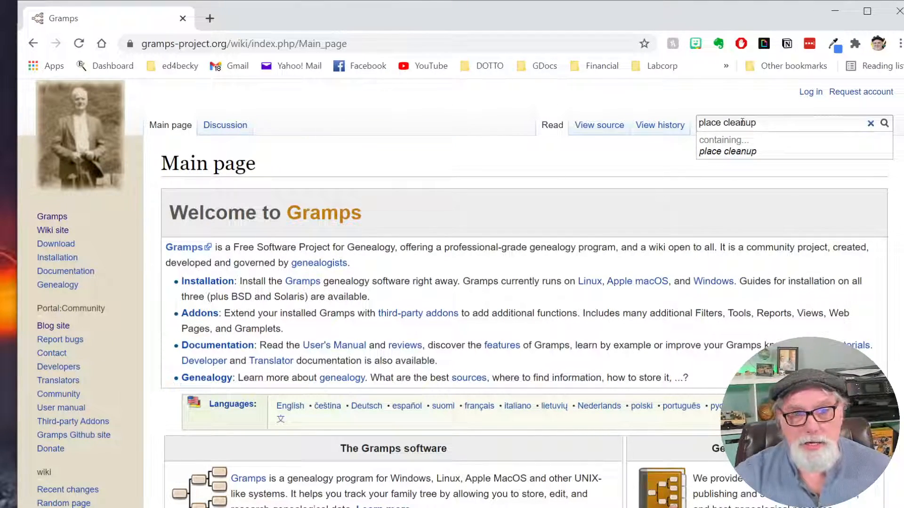
click(749, 152)
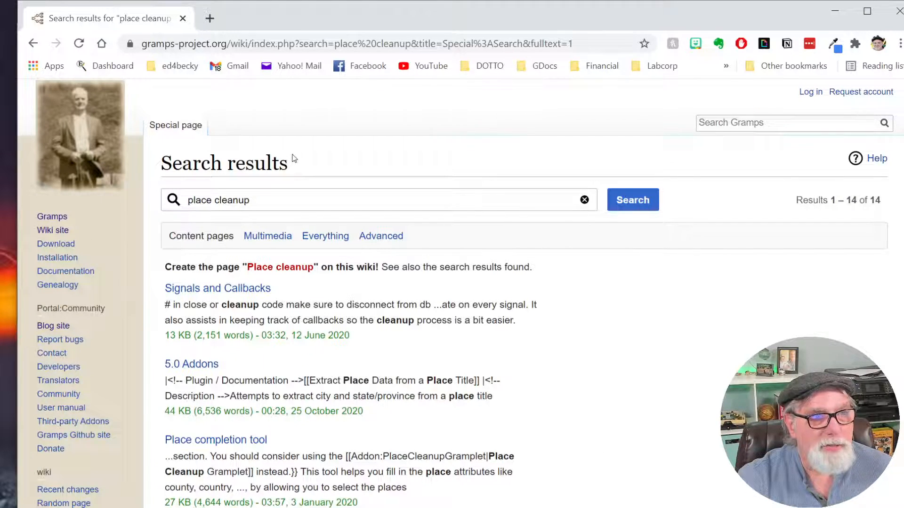
Search the web for 'gramps placecleanup gramplet' and open the addon wiki page.
click(245, 45)
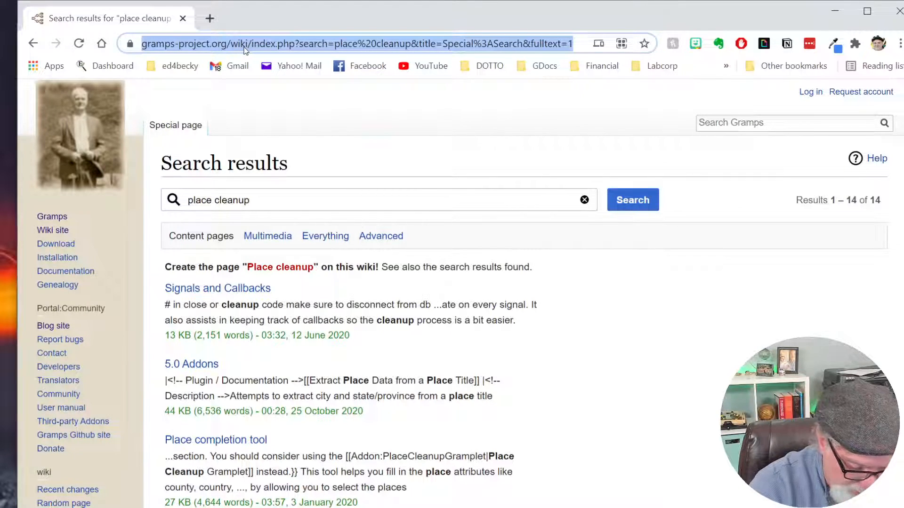
text(gramps p)
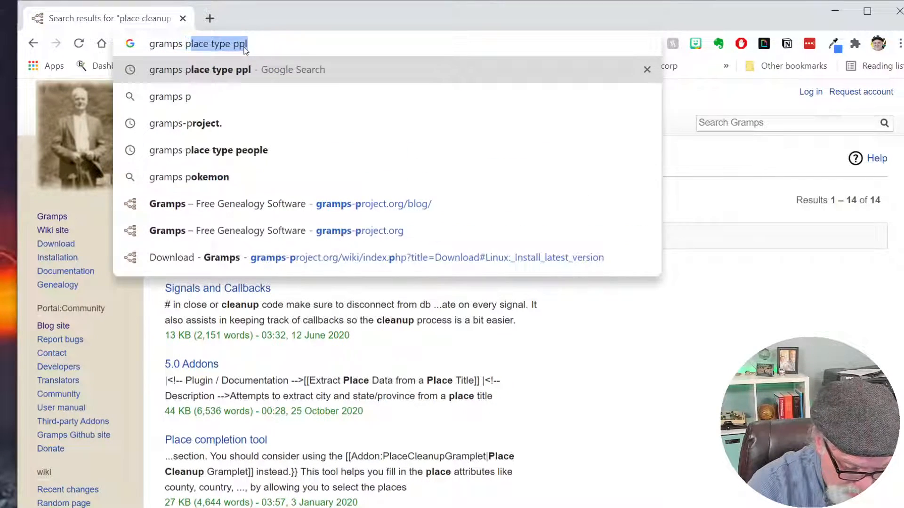
text(lacecleanup)
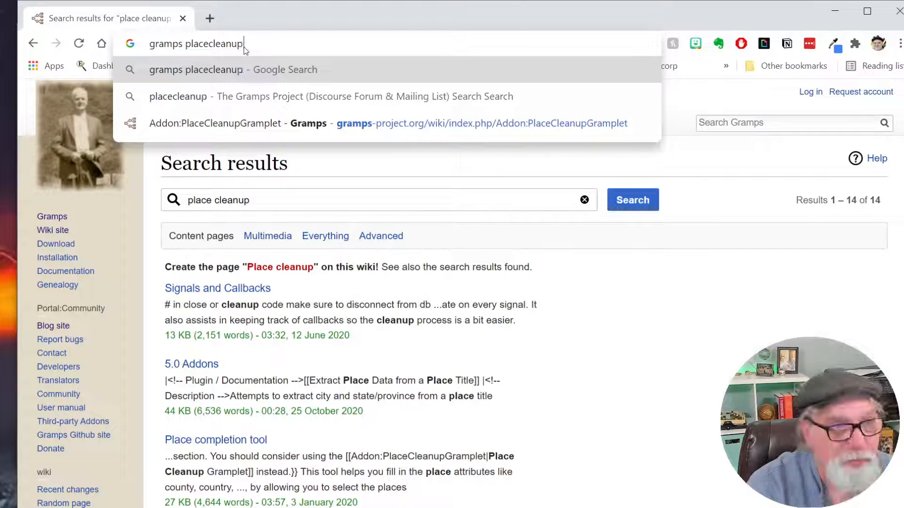
text( gram)
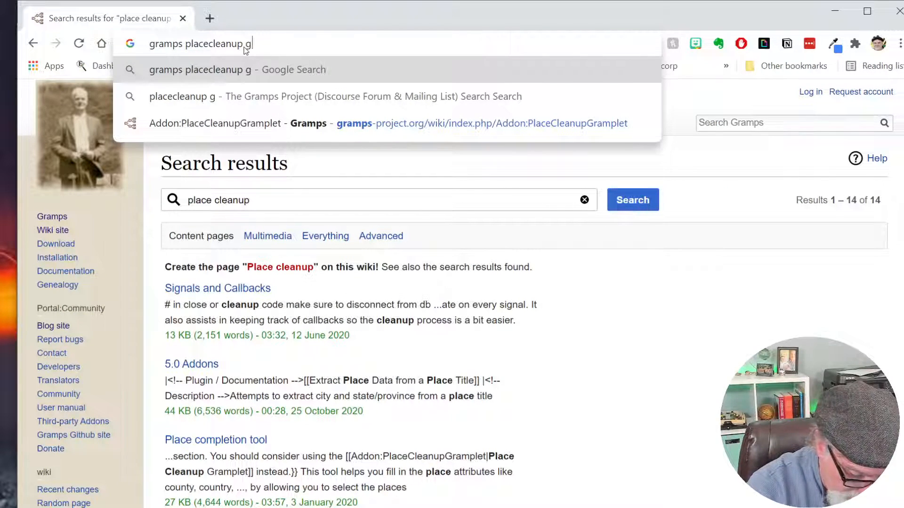
text(plet)
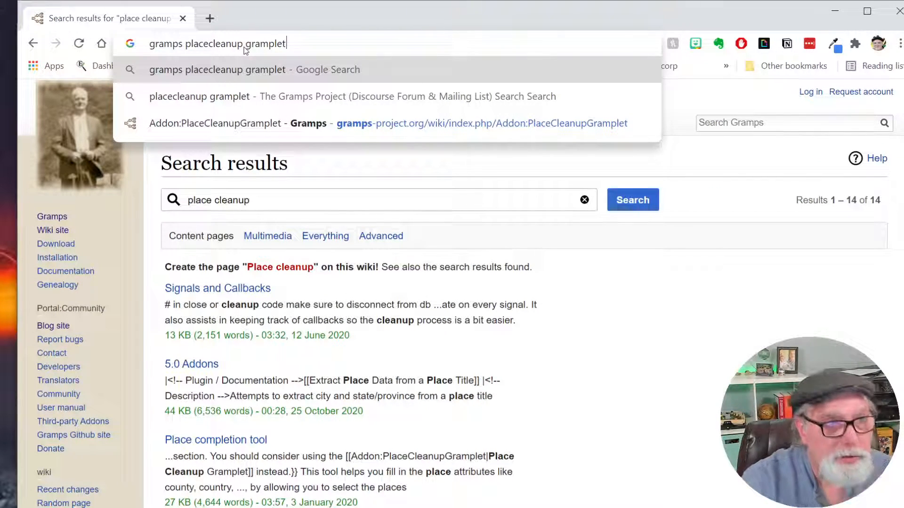
key(Return)
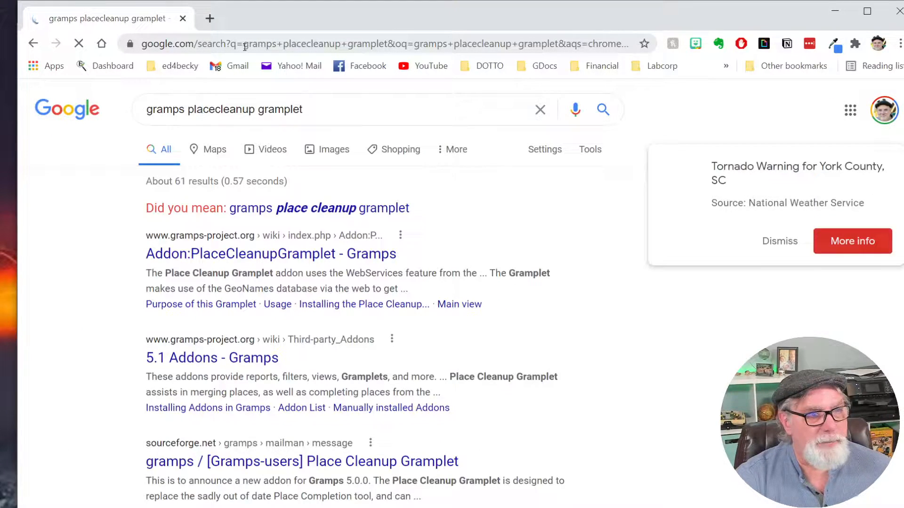
click(291, 258)
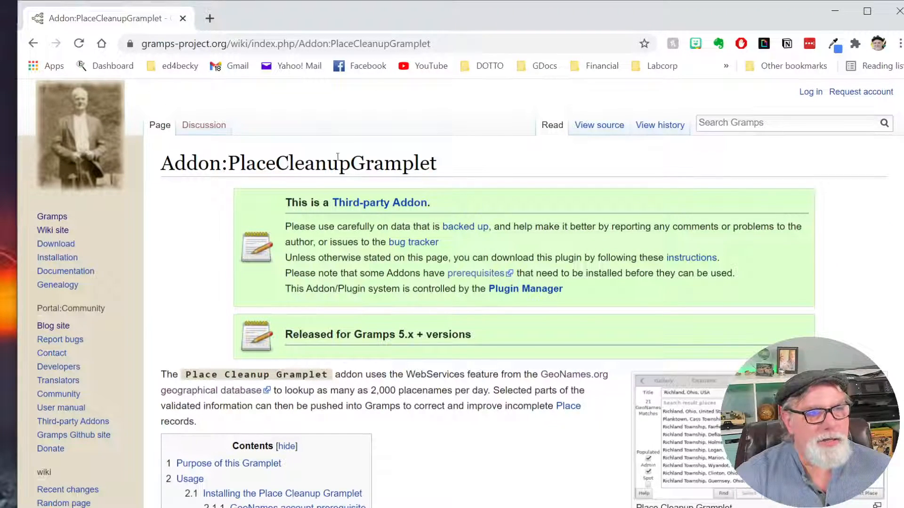
Read the Addon:PlaceCleanupGramplet page's Purpose, Installing, Preferences and Main view, then close Chrome.
scroll(471, 435, down, 3)
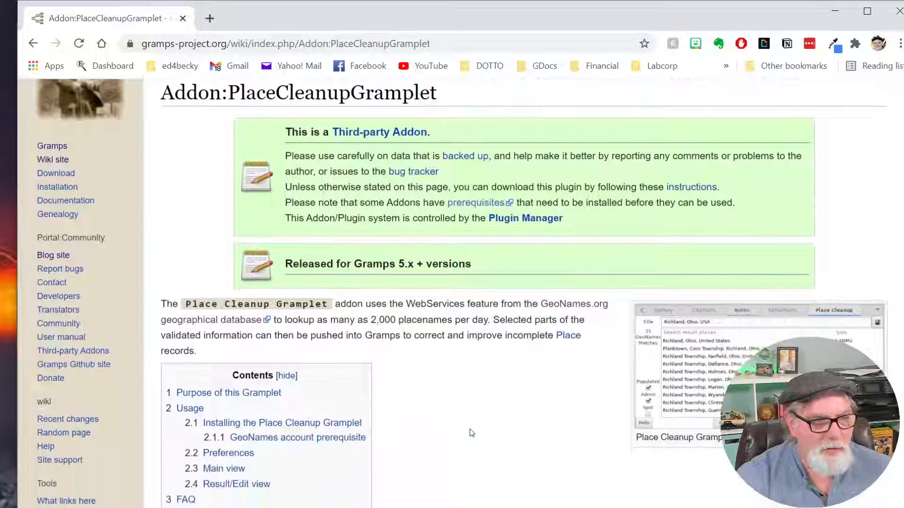
scroll(468, 371, down, 7)
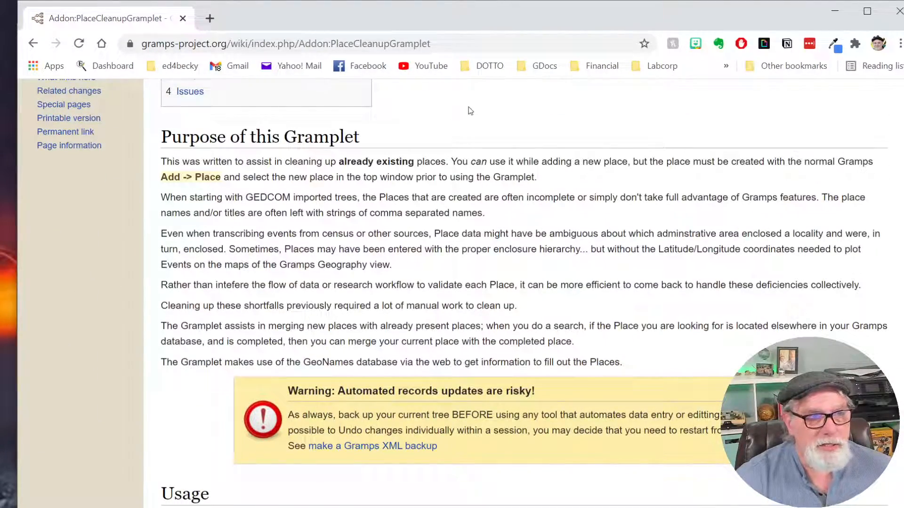
scroll(471, 110, down, 1)
scroll(428, 195, up, 1)
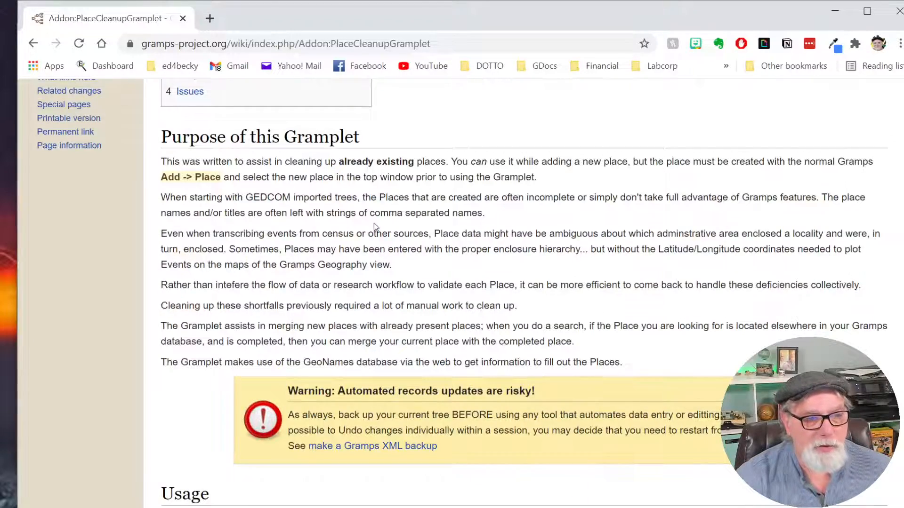
scroll(374, 225, down, 7)
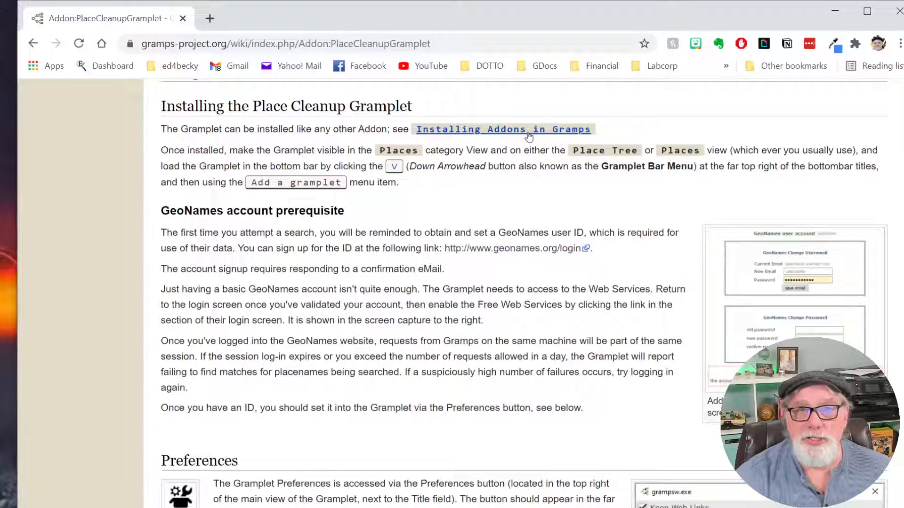
scroll(479, 185, down, 1)
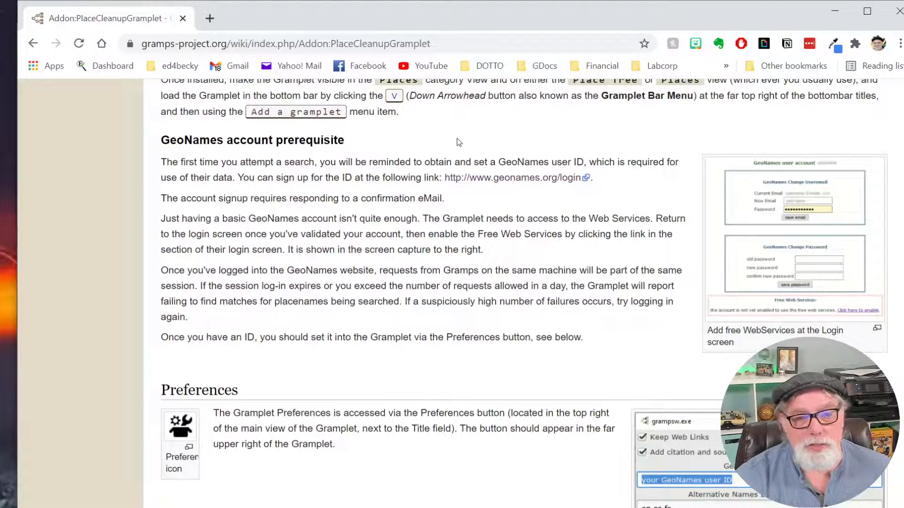
scroll(465, 149, down, 4)
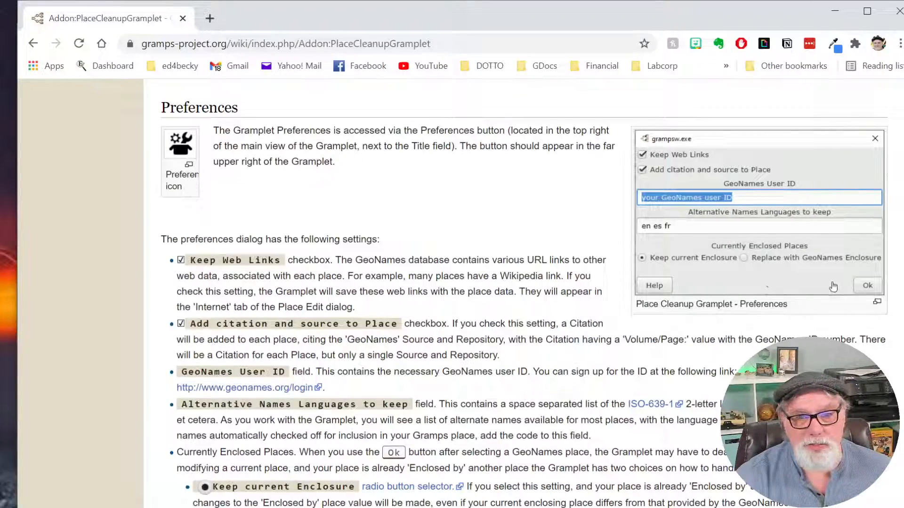
scroll(418, 193, down, 8)
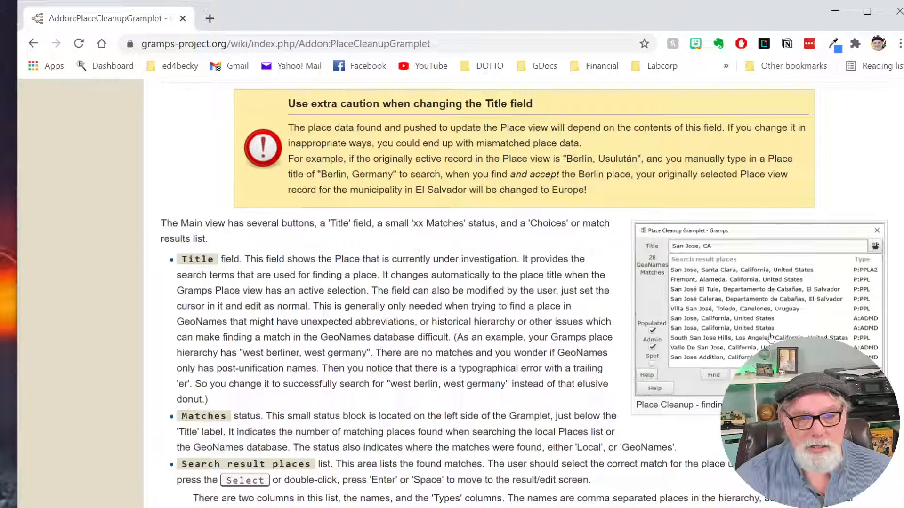
click(891, 18)
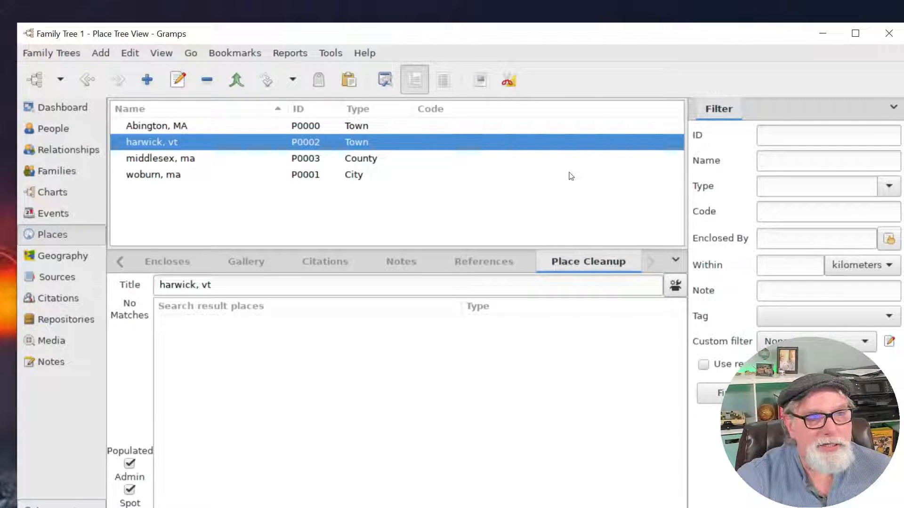
Maximize Gramps and resize the panes so all four places and a larger Place Cleanup pane show.
click(674, 261)
click(574, 407)
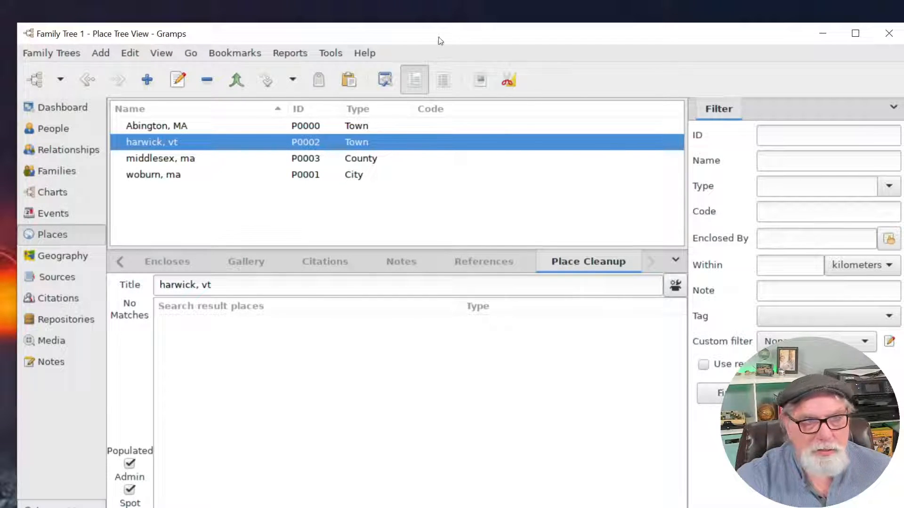
click(855, 33)
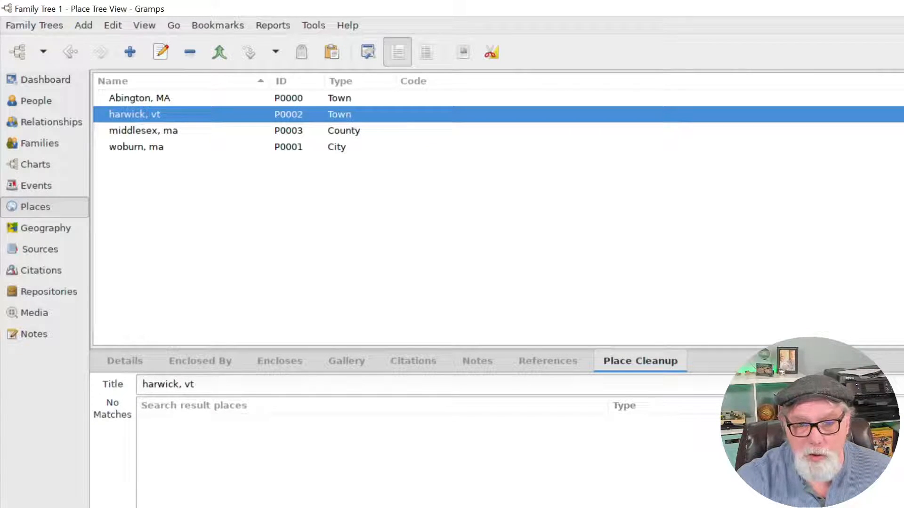
drag(497, 347, 497, 350)
drag(497, 409, 497, 247)
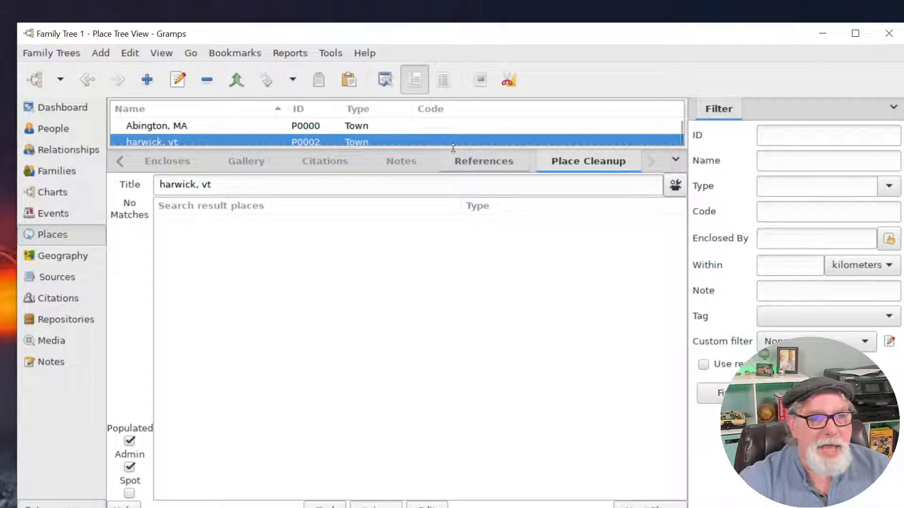
drag(453, 146, 487, 202)
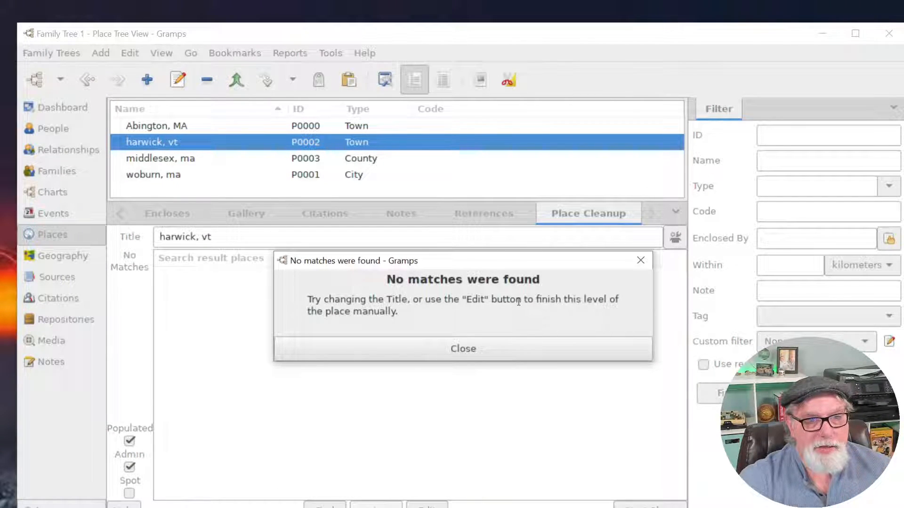
Correct the place title to 'hardwick, vt', search GeoNames, and choose Town of Hardwick, Caledonia.
click(467, 353)
click(175, 238)
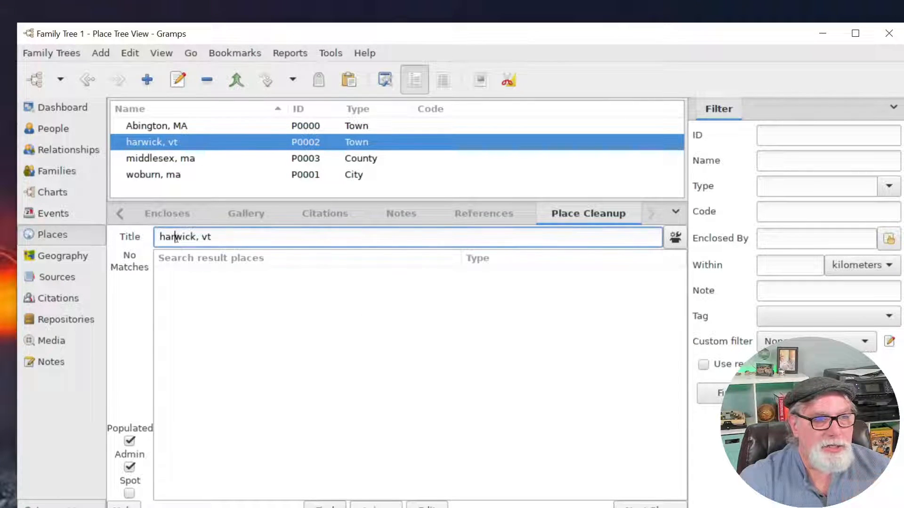
click(177, 237)
text(d)
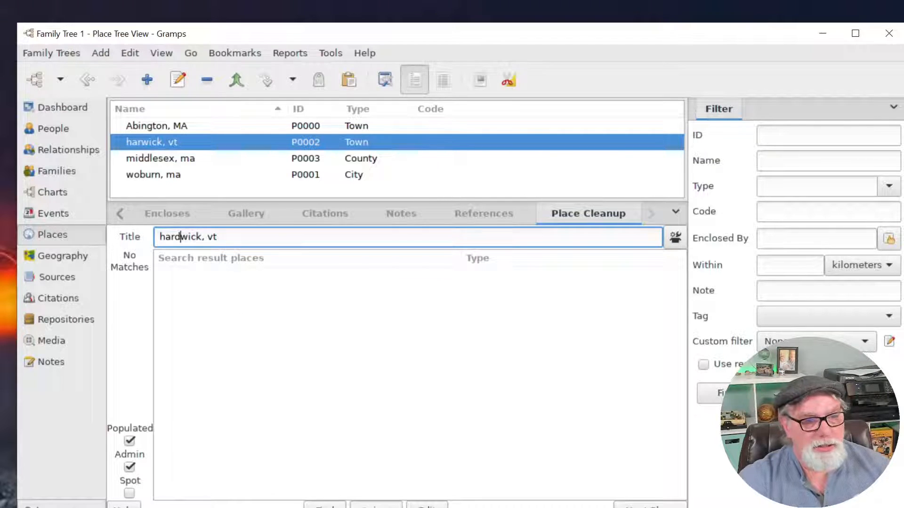
click(325, 506)
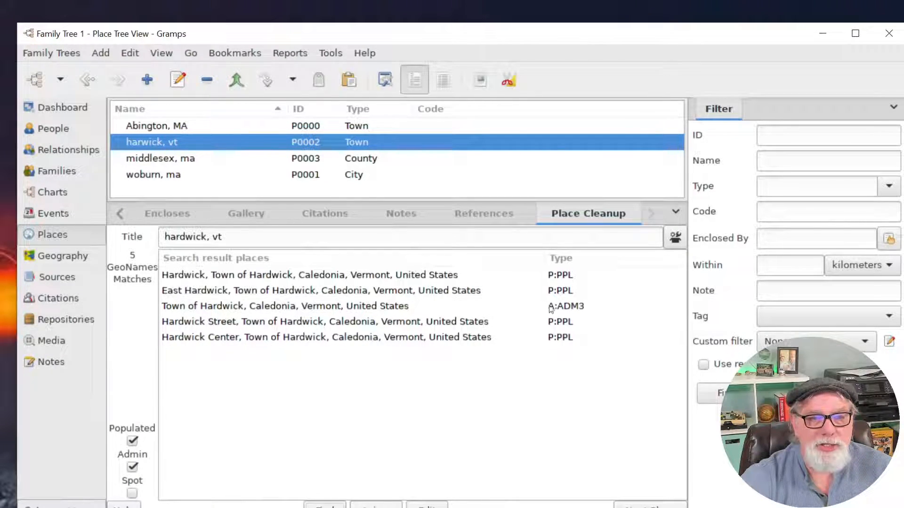
click(570, 309)
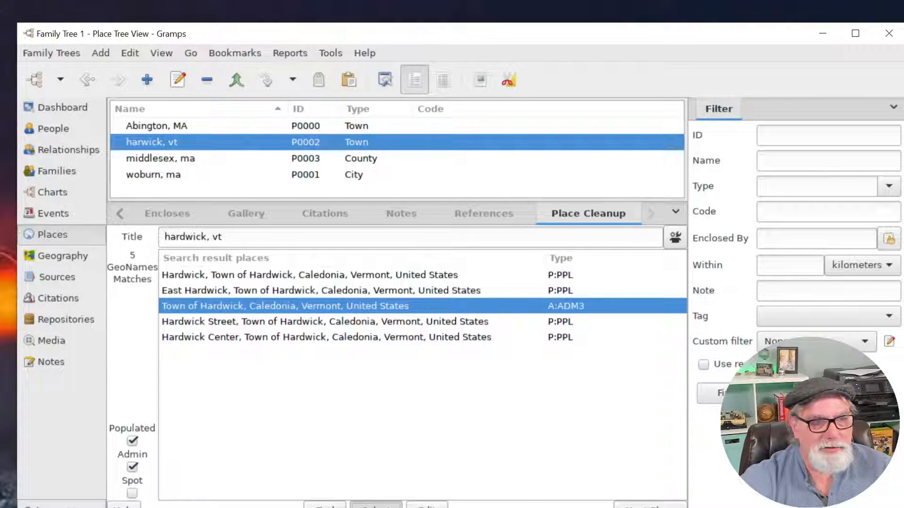
Apply the Town of Hardwick details, then Caledonia County using its English name.
click(375, 506)
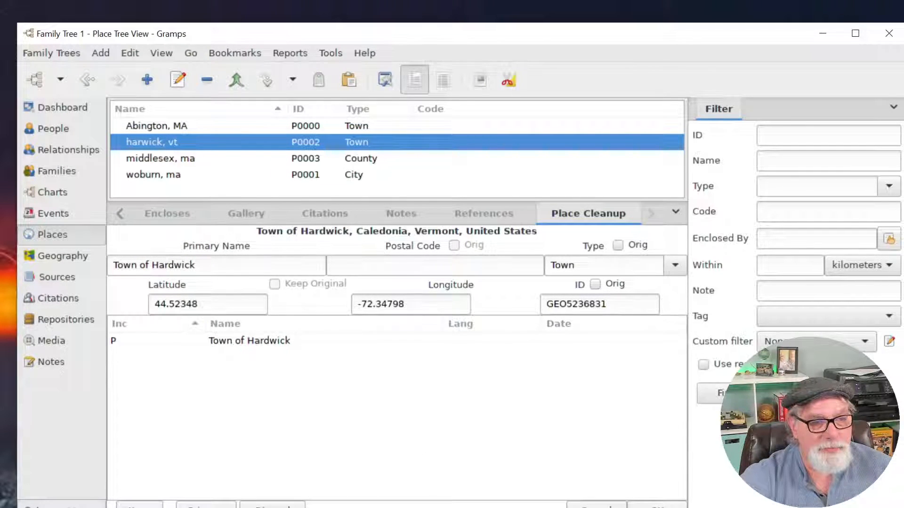
click(657, 507)
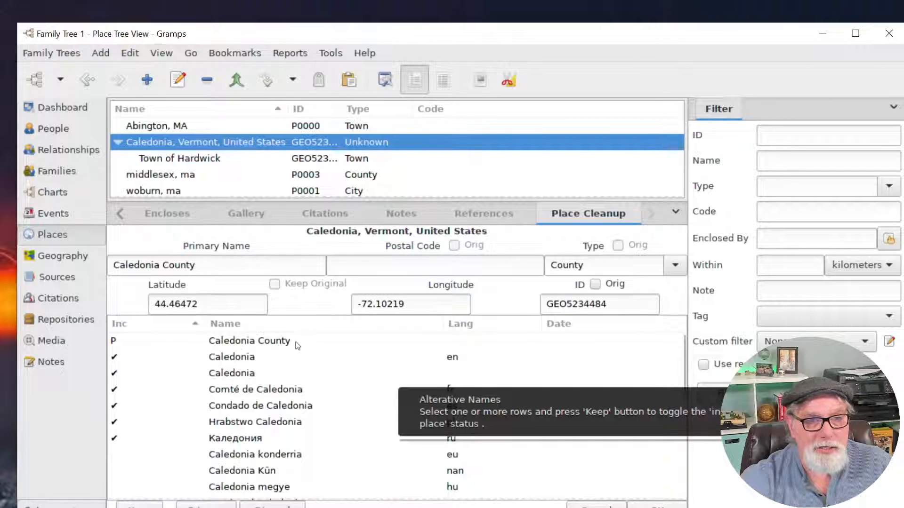
click(514, 360)
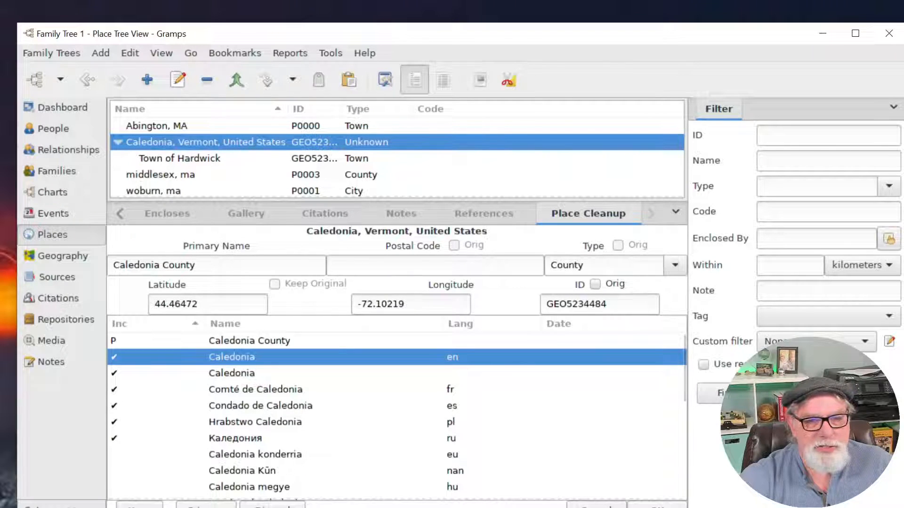
click(657, 507)
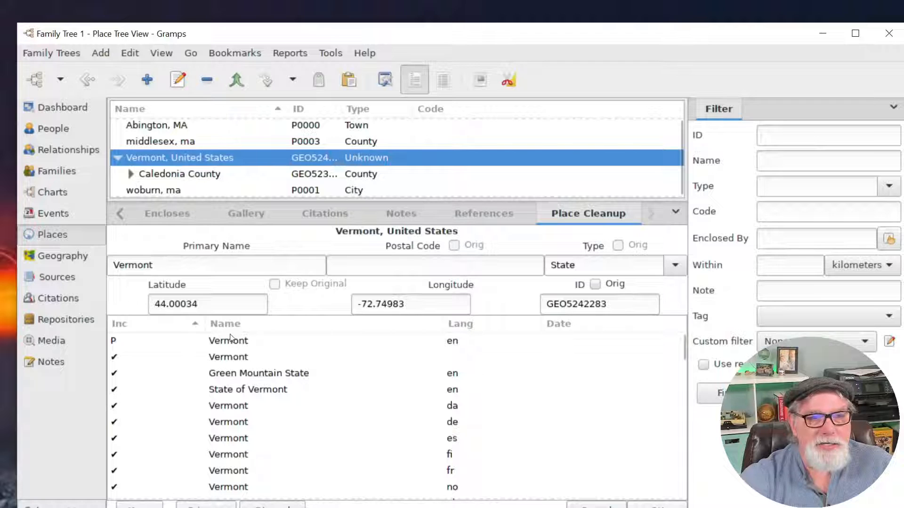
Add Vermont and United States of America as parent places using their primary names.
click(238, 359)
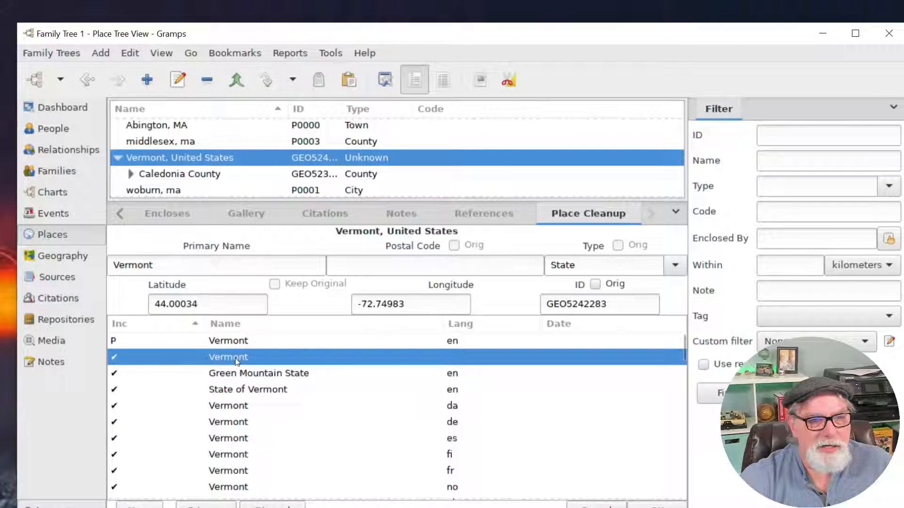
click(238, 343)
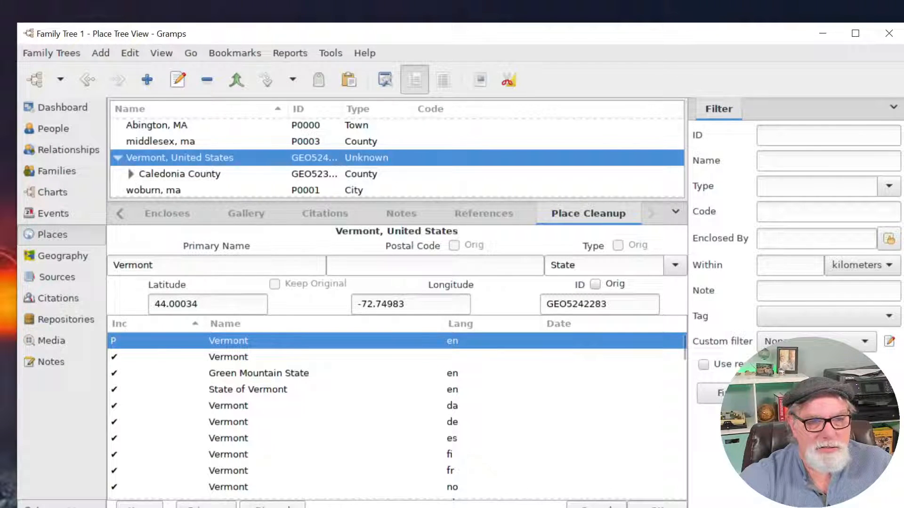
click(657, 505)
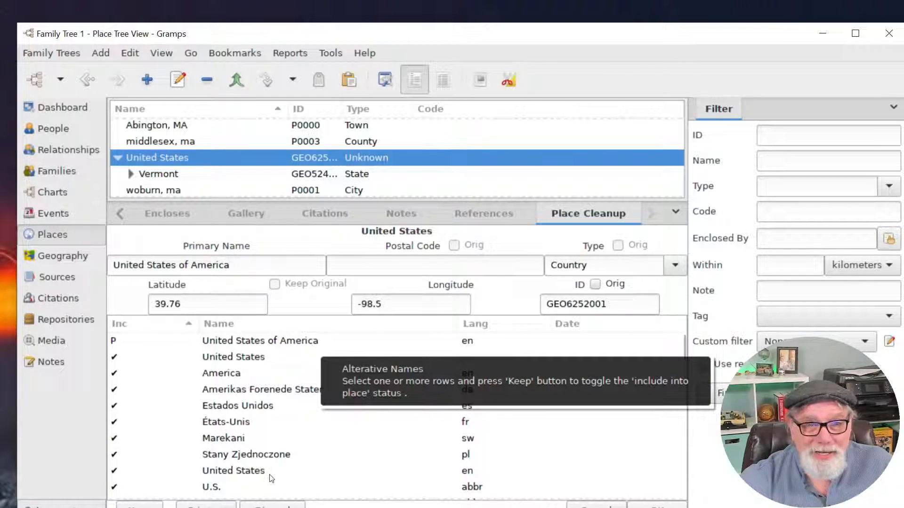
click(253, 358)
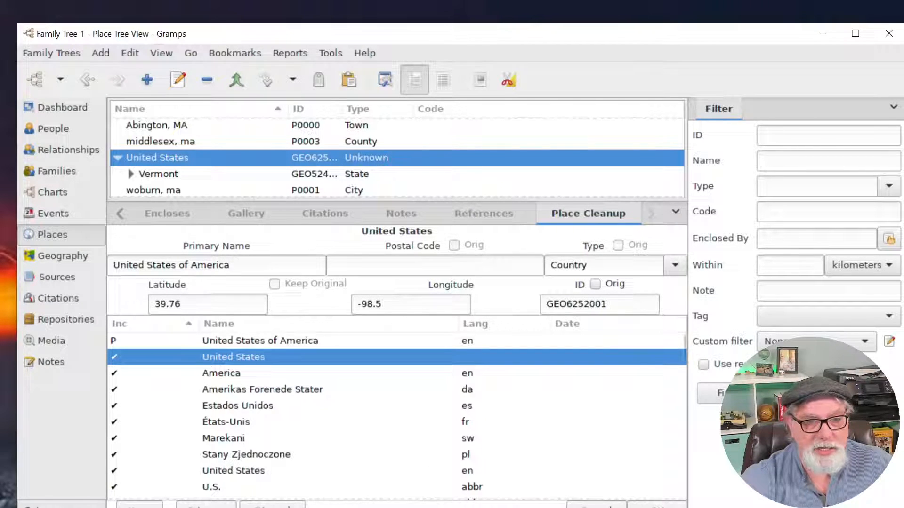
click(657, 505)
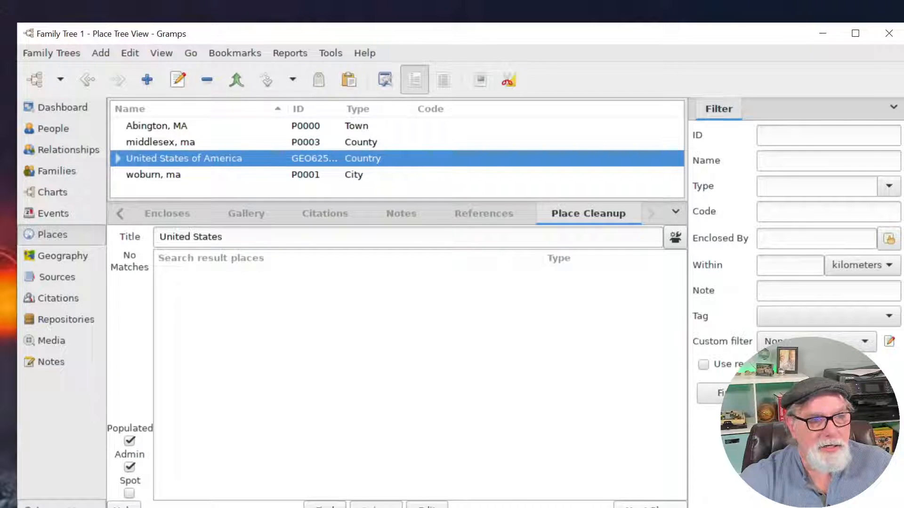
click(206, 127)
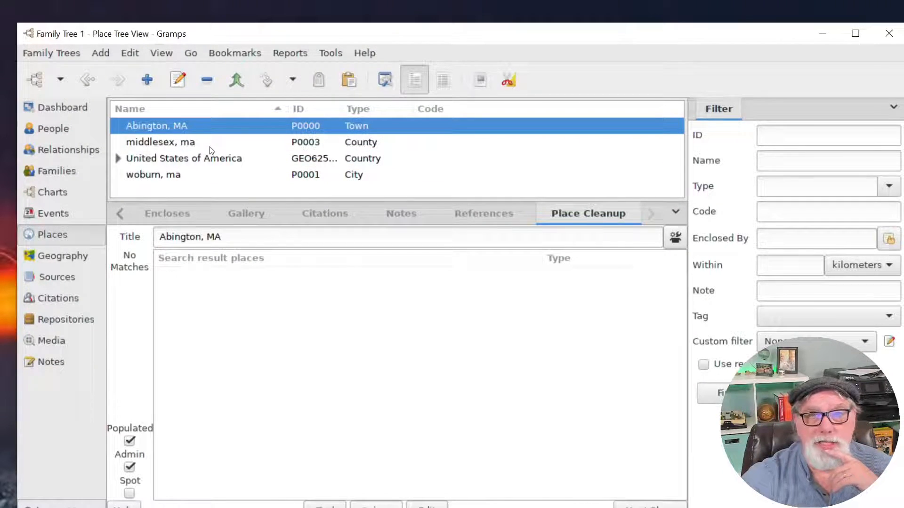
Expand United States of America, Vermont and Caledonia County, then select Town of Hardwick.
drag(258, 201, 238, 315)
click(118, 158)
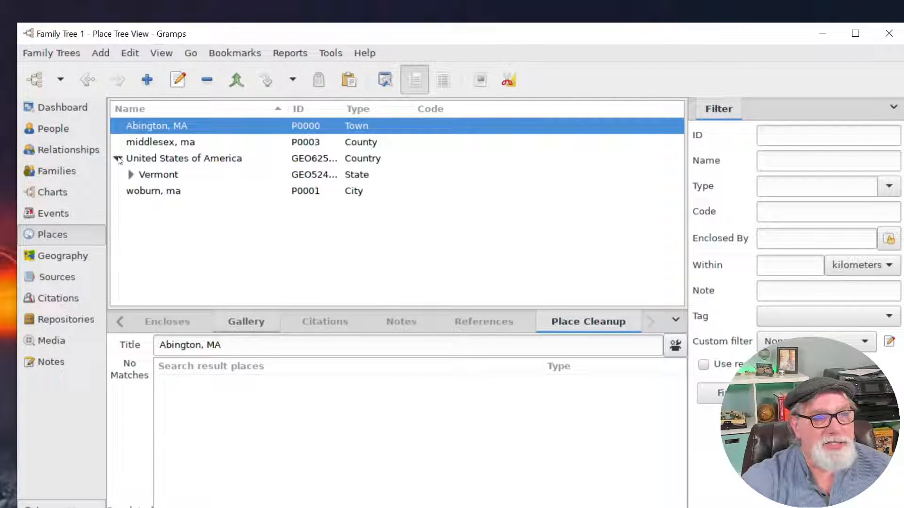
click(132, 175)
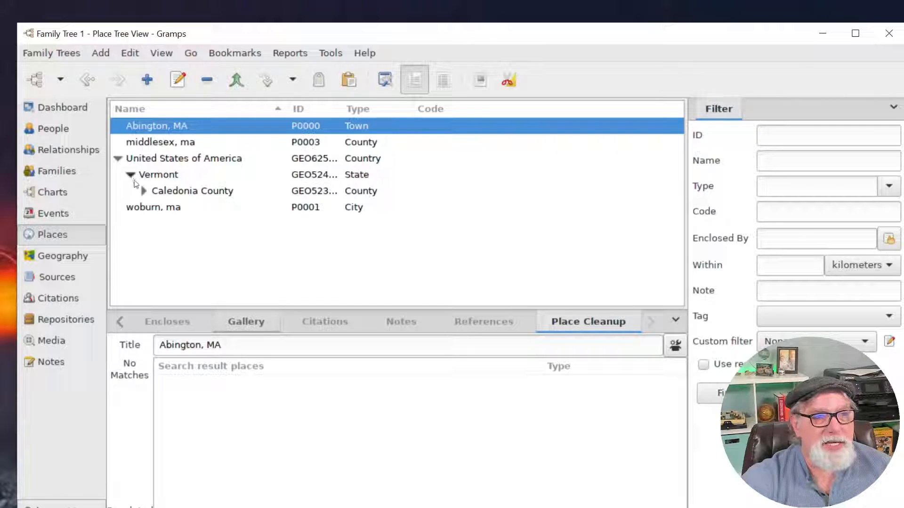
click(143, 192)
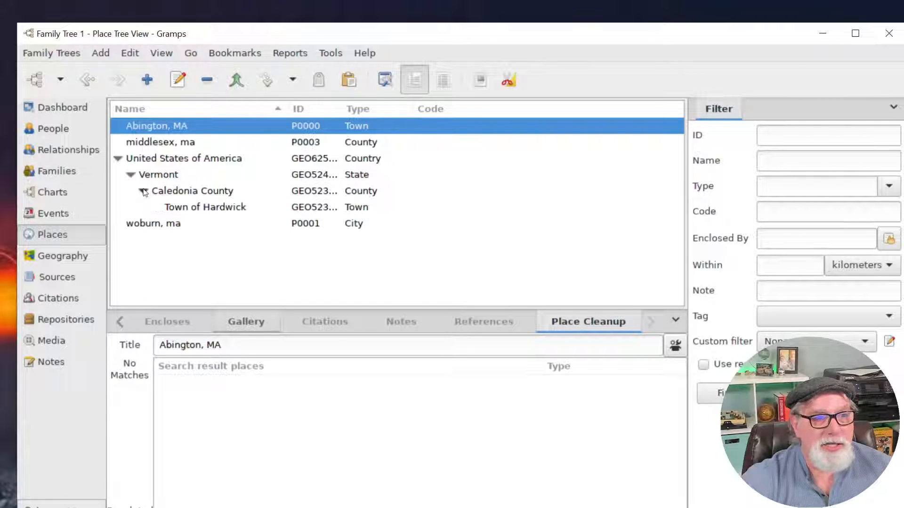
click(218, 202)
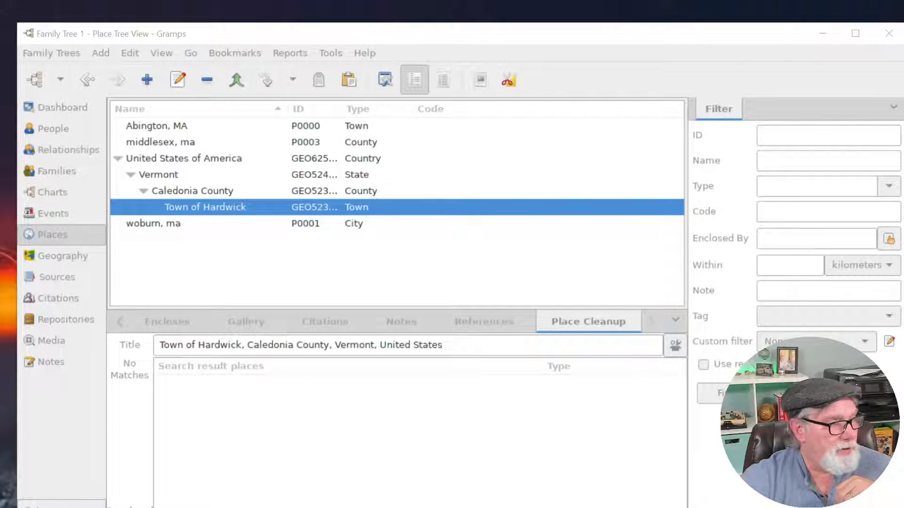
drag(296, 318, 497, 60)
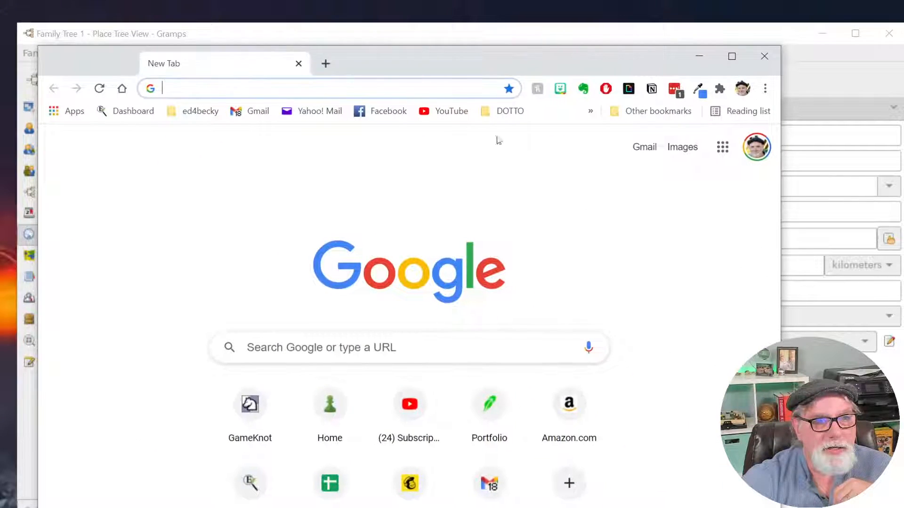
Search YouTube for 'gramps tutorials'.
click(452, 112)
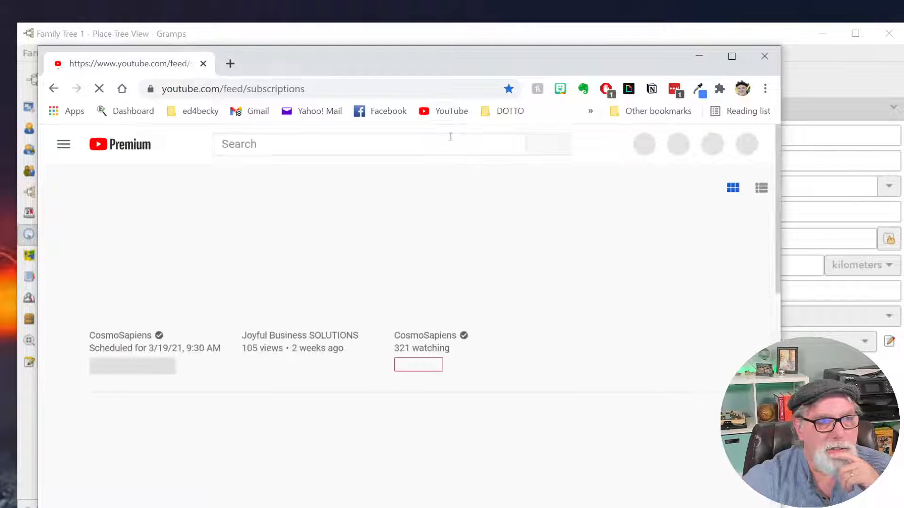
click(284, 150)
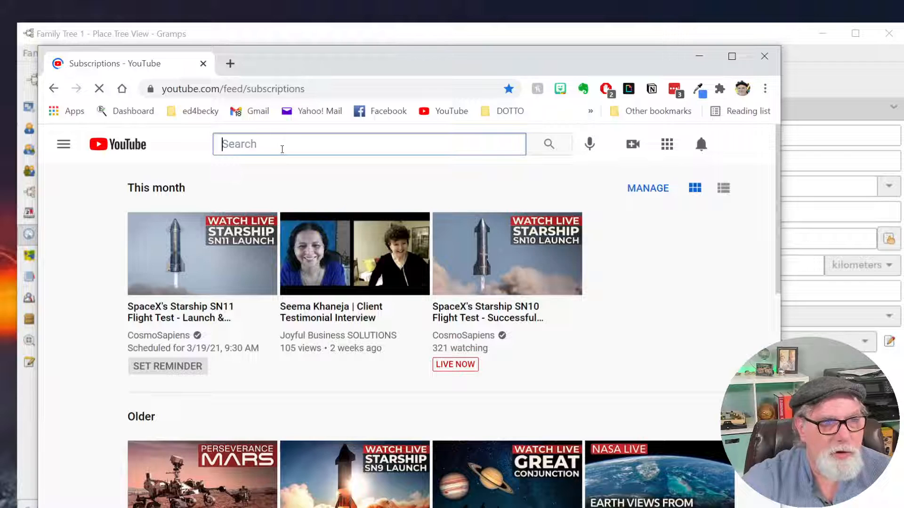
text(gramps tutorials)
key(Return)
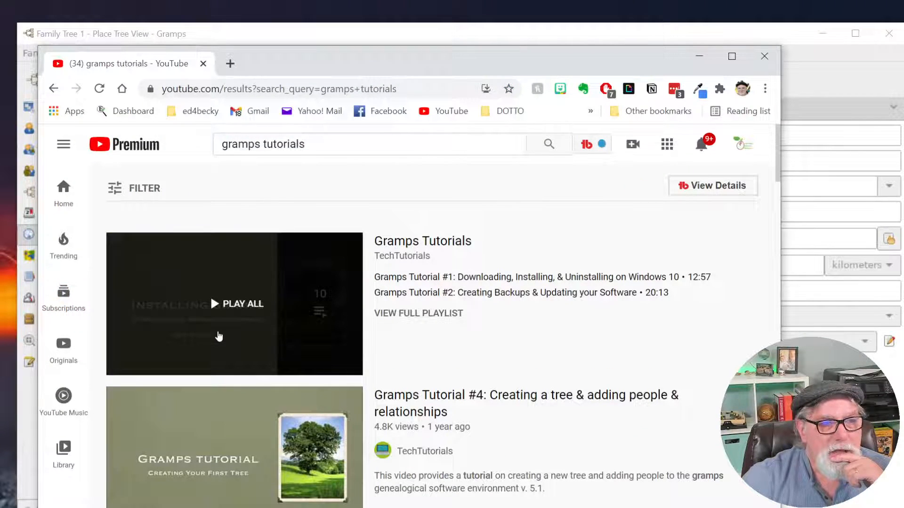
Open the Gramps Tutorials playlist and scroll to the TechTutorials channel's Uploads.
click(444, 247)
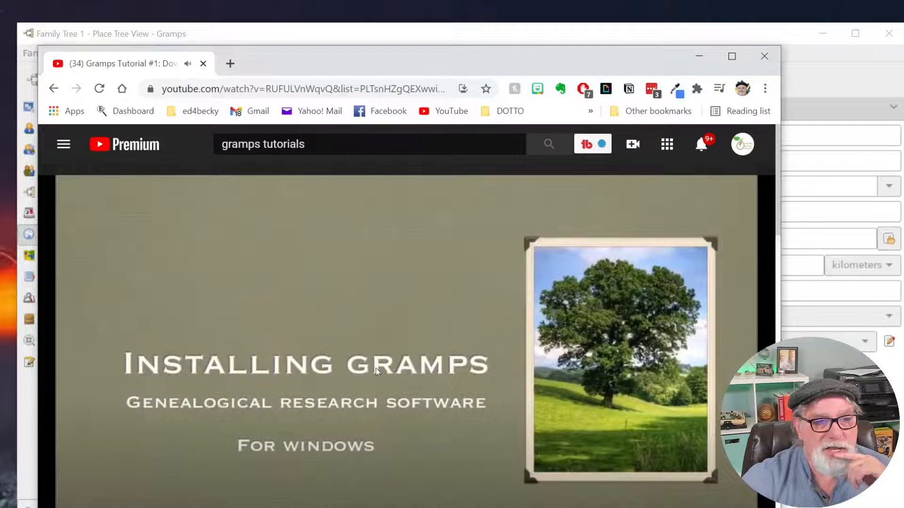
click(377, 366)
scroll(377, 366, down, 4)
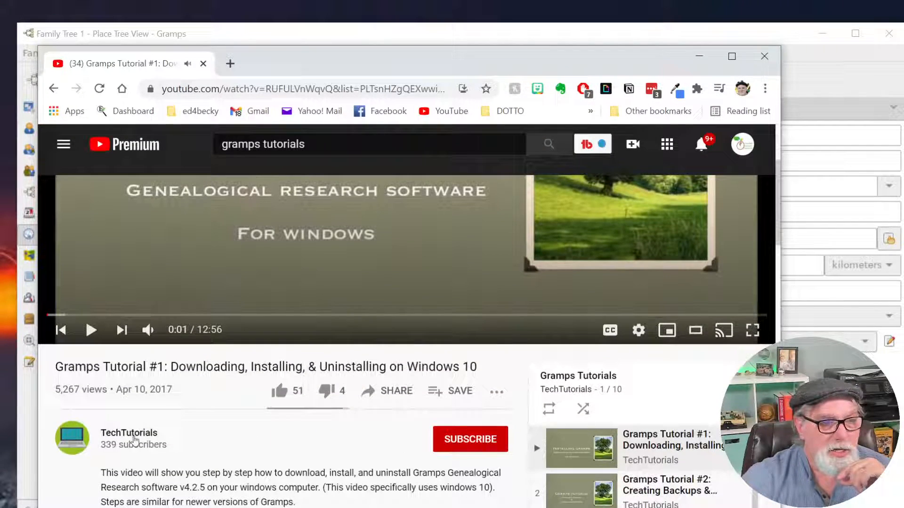
click(137, 436)
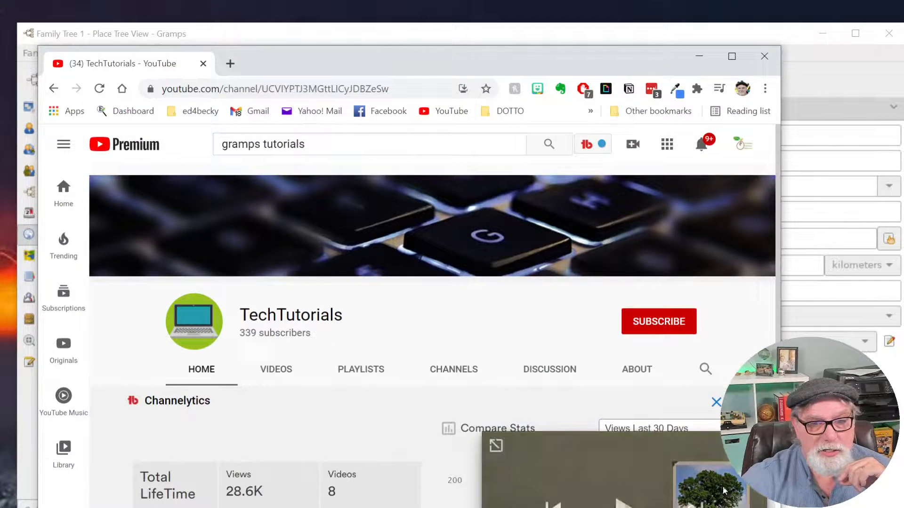
scroll(361, 351, down, 5)
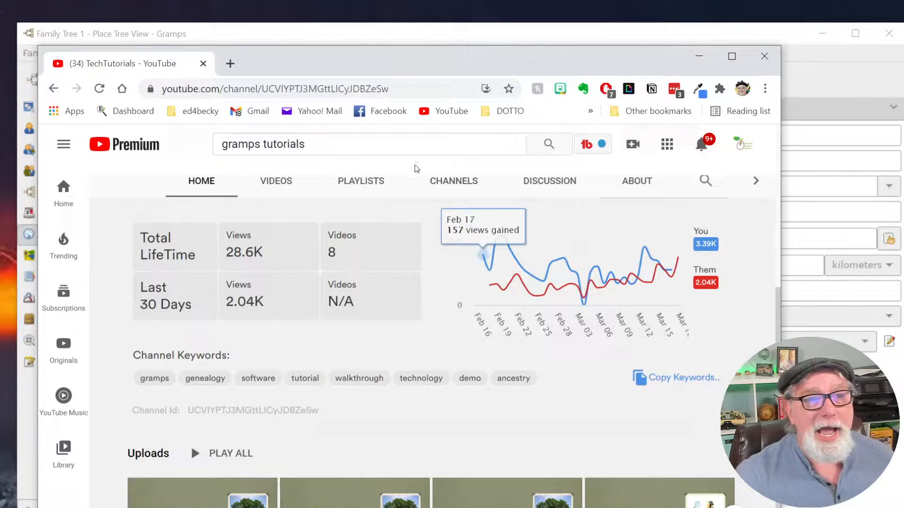
drag(484, 56, 523, 65)
scroll(581, 339, down, 3)
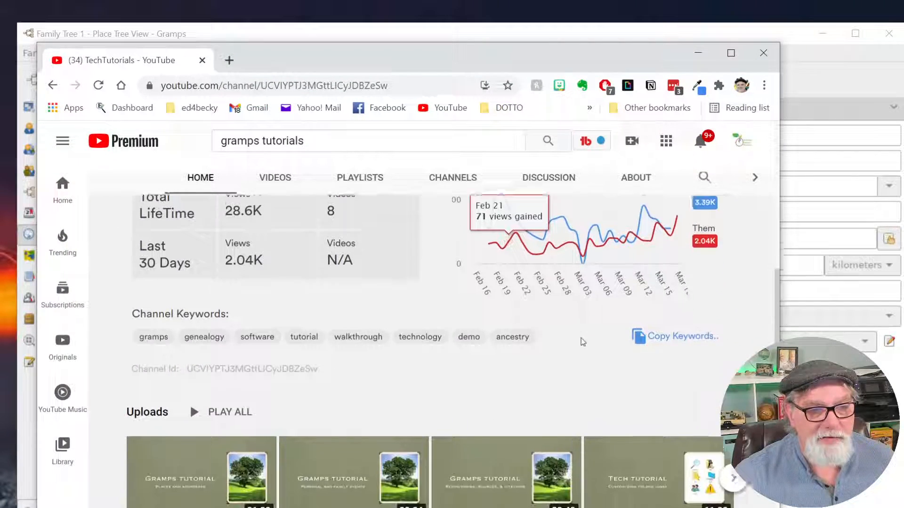